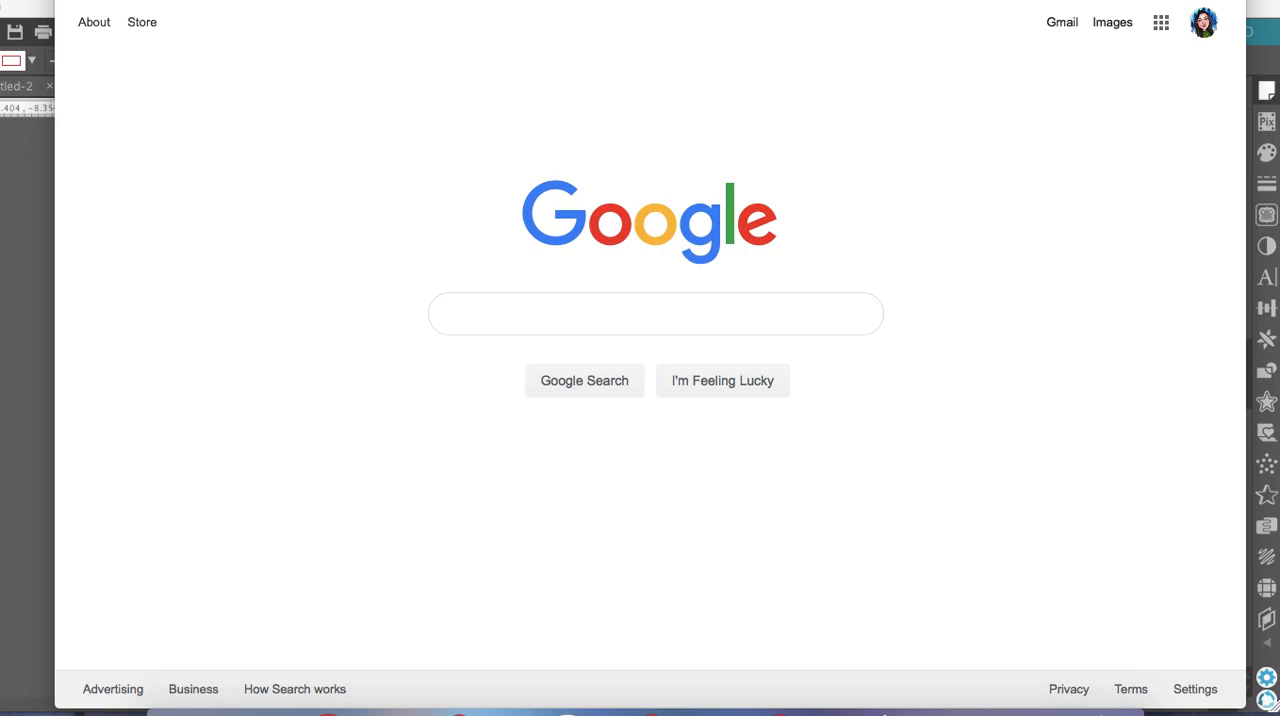
Search Google Images for "hello kitty clip art"
{"action": "left_click", "coordinate": [646, 316]}
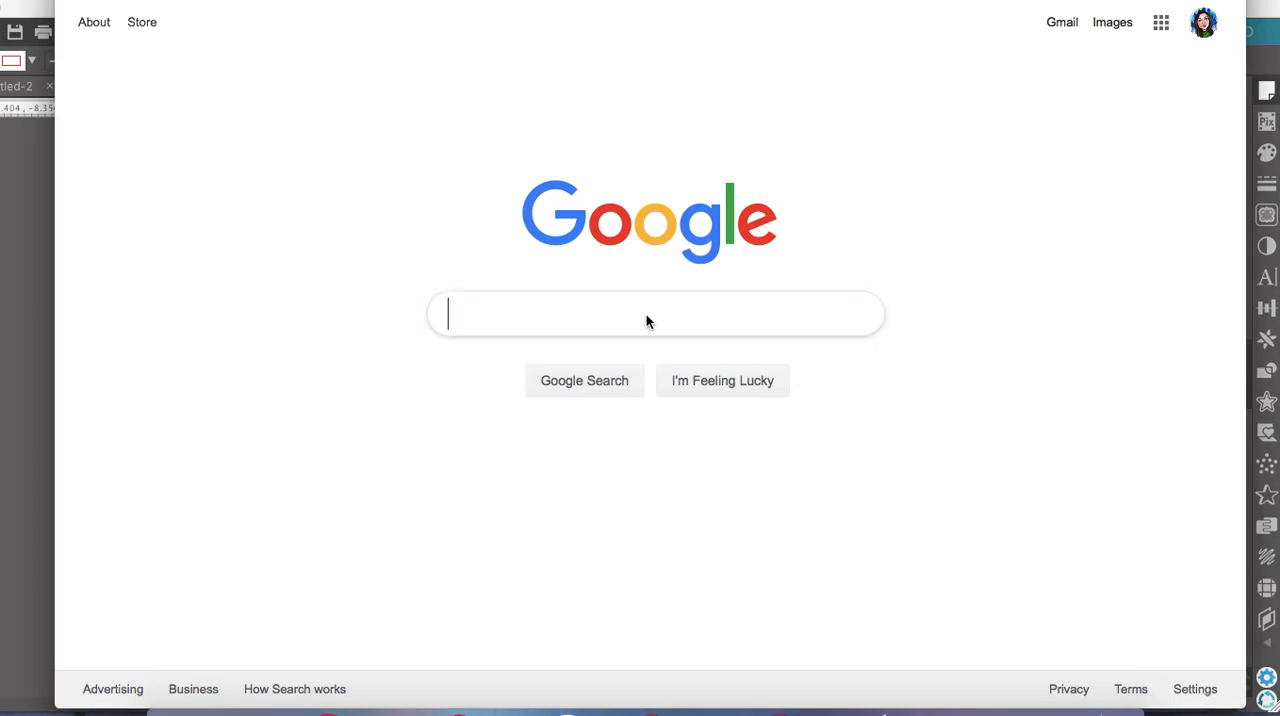
{"action": "type", "text": "hello kitty clip art"}
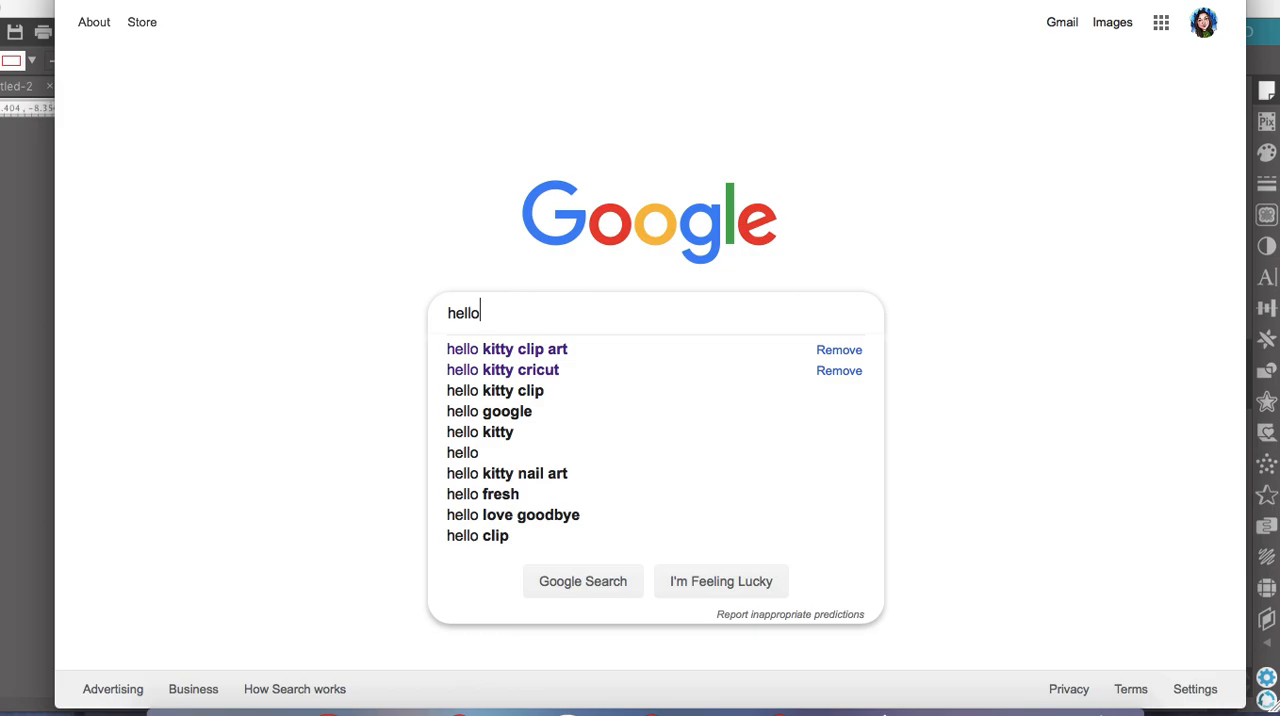
{"action": "key", "text": "Down"}
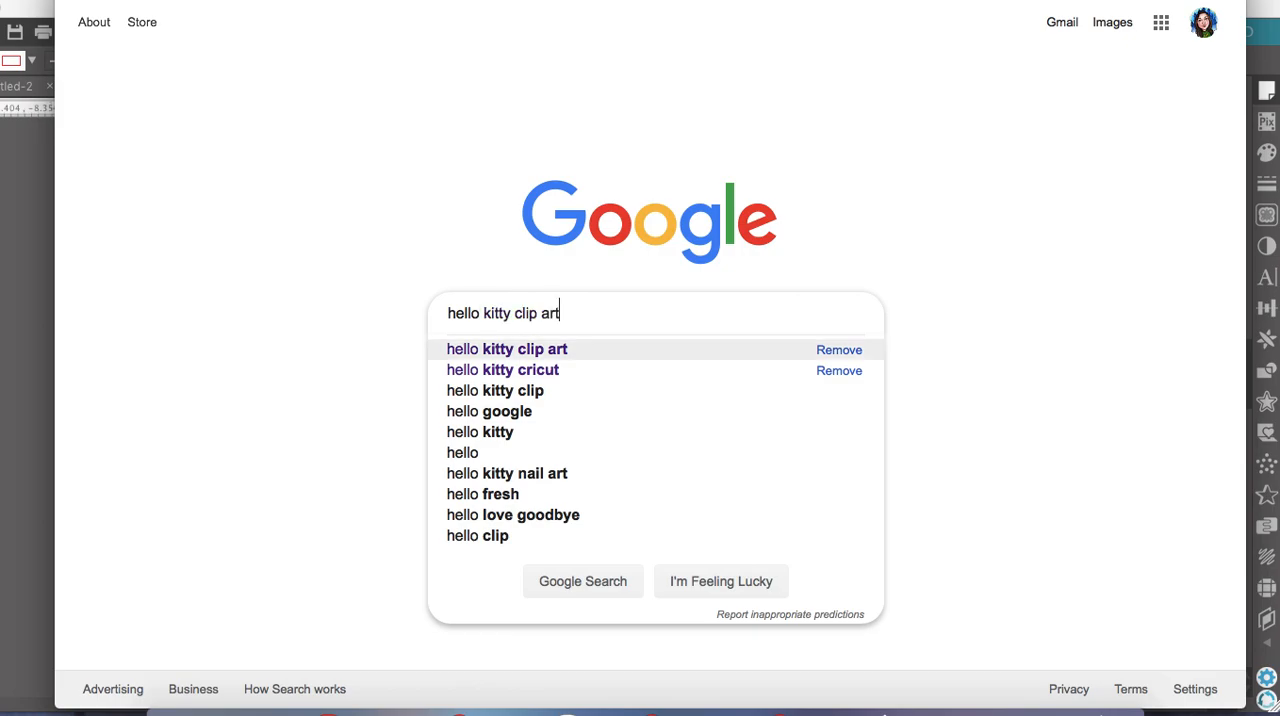
{"action": "key", "text": "Return"}
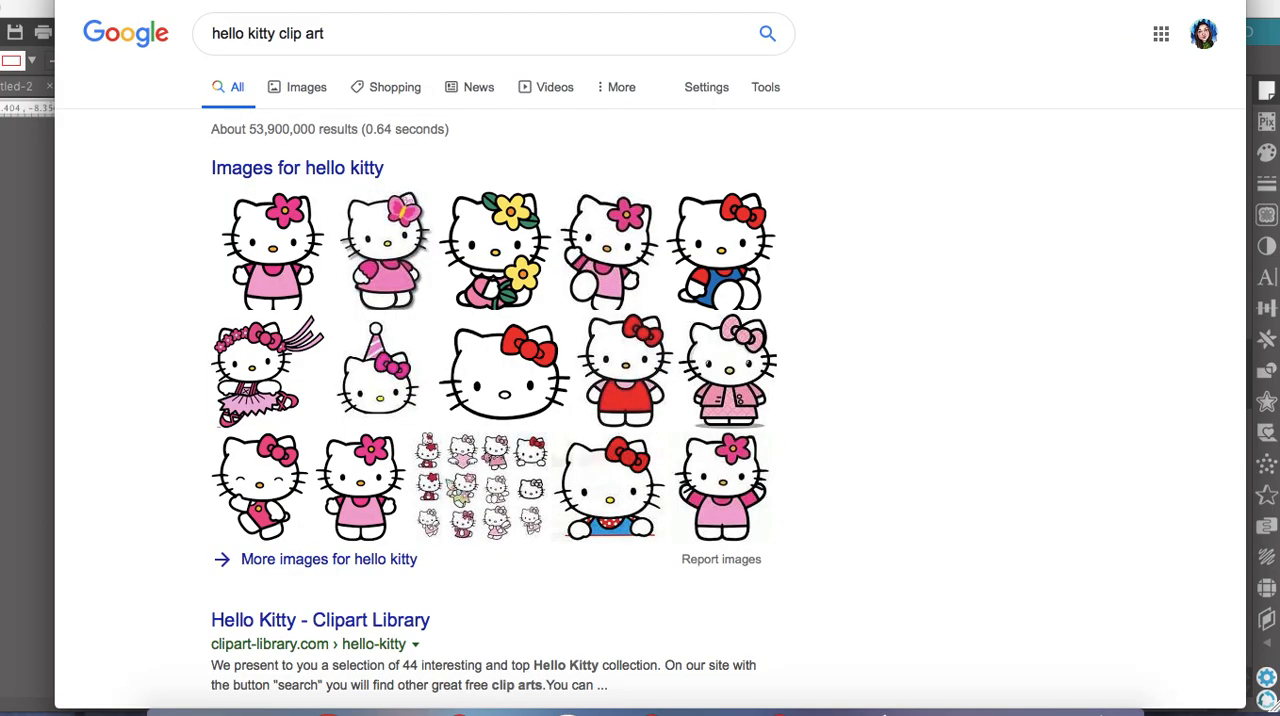
{"action": "left_click", "coordinate": [306, 88]}
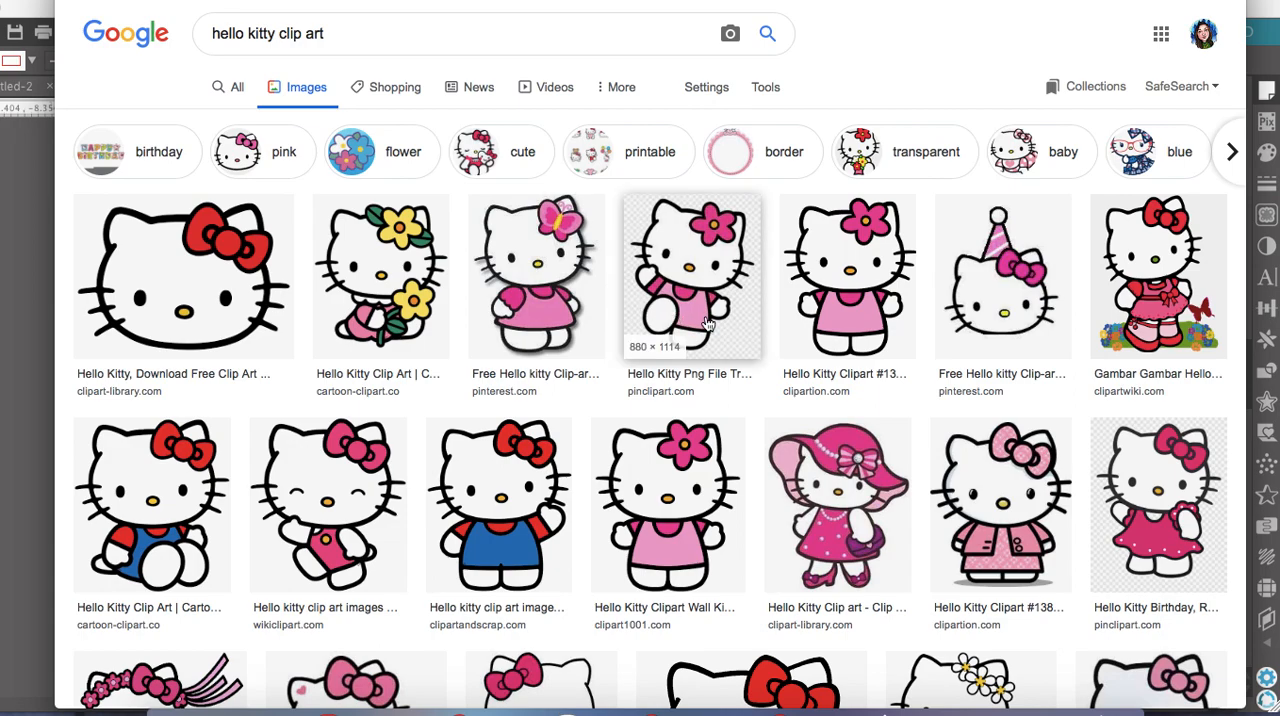
Open the Clipartion Hello Kitty image with the pink flower and pink dress, and copy the image
{"action": "scroll", "coordinate": [900, 356], "scroll_direction": "down", "scroll_amount": 3}
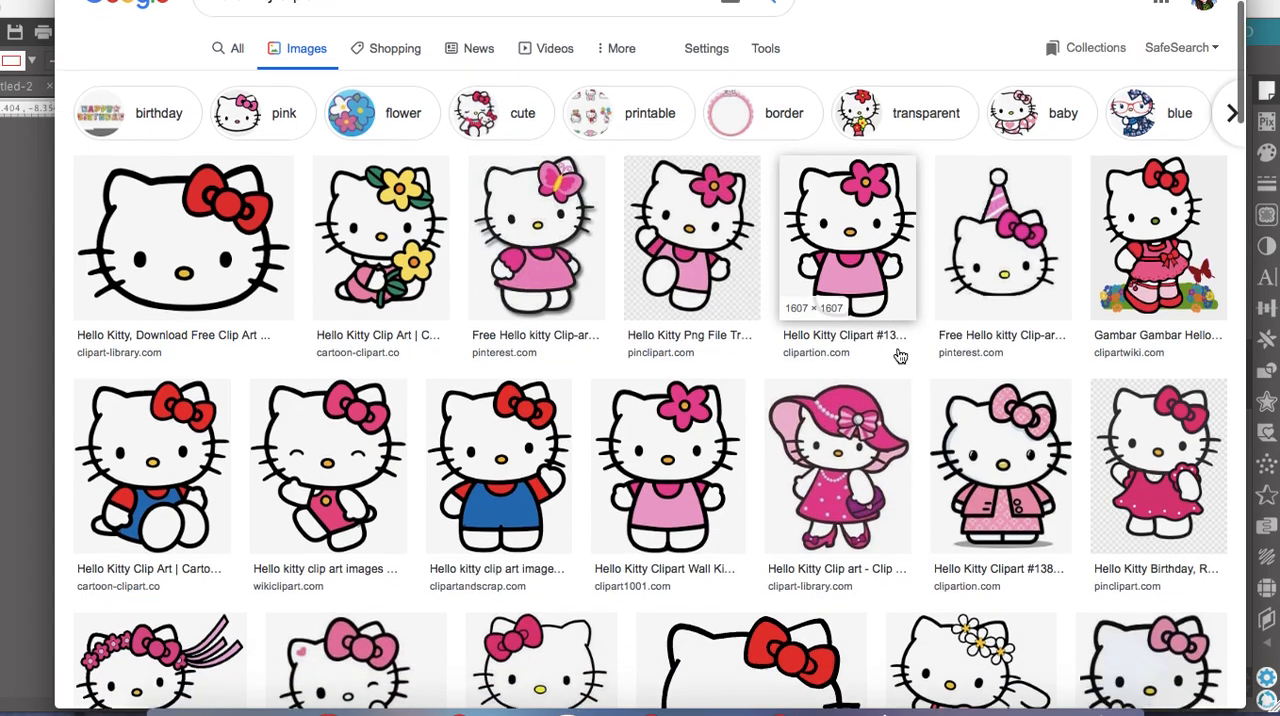
{"action": "scroll", "coordinate": [900, 356], "scroll_direction": "up", "scroll_amount": 1}
{"action": "scroll", "coordinate": [901, 356], "scroll_direction": "up", "scroll_amount": 1}
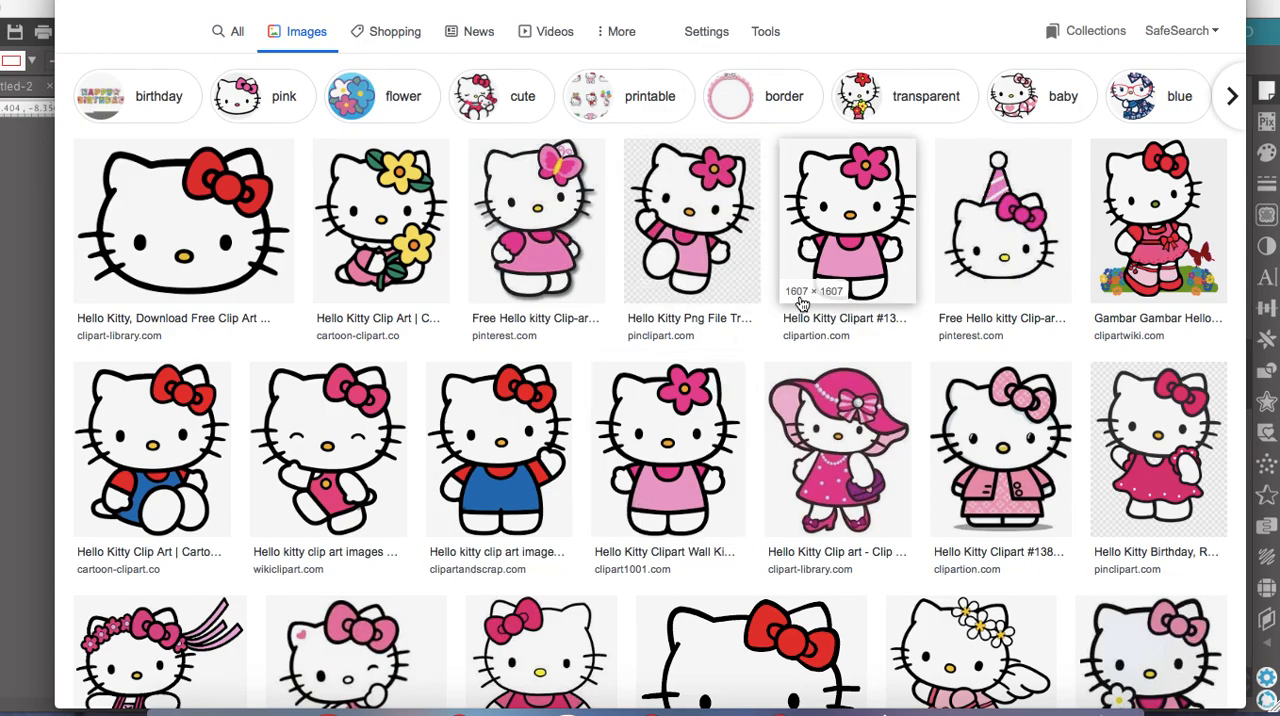
{"action": "left_click", "coordinate": [845, 214]}
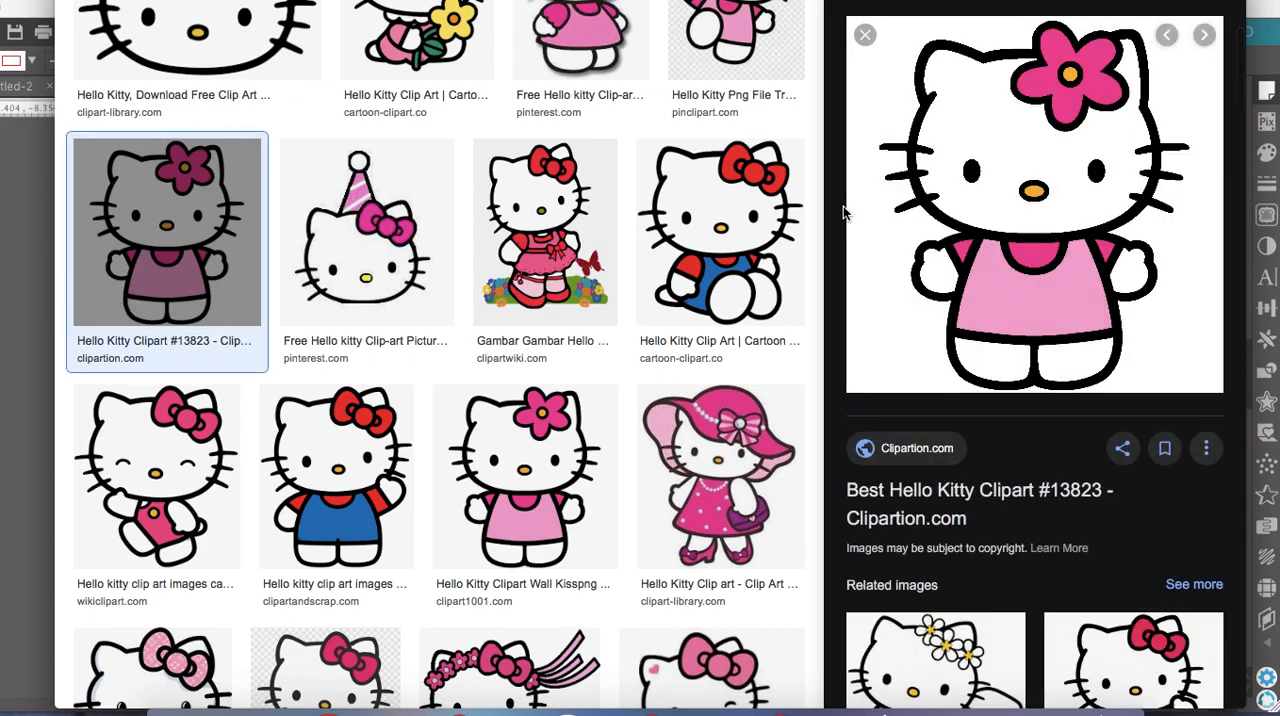
{"action": "right_click", "coordinate": [996, 174]}
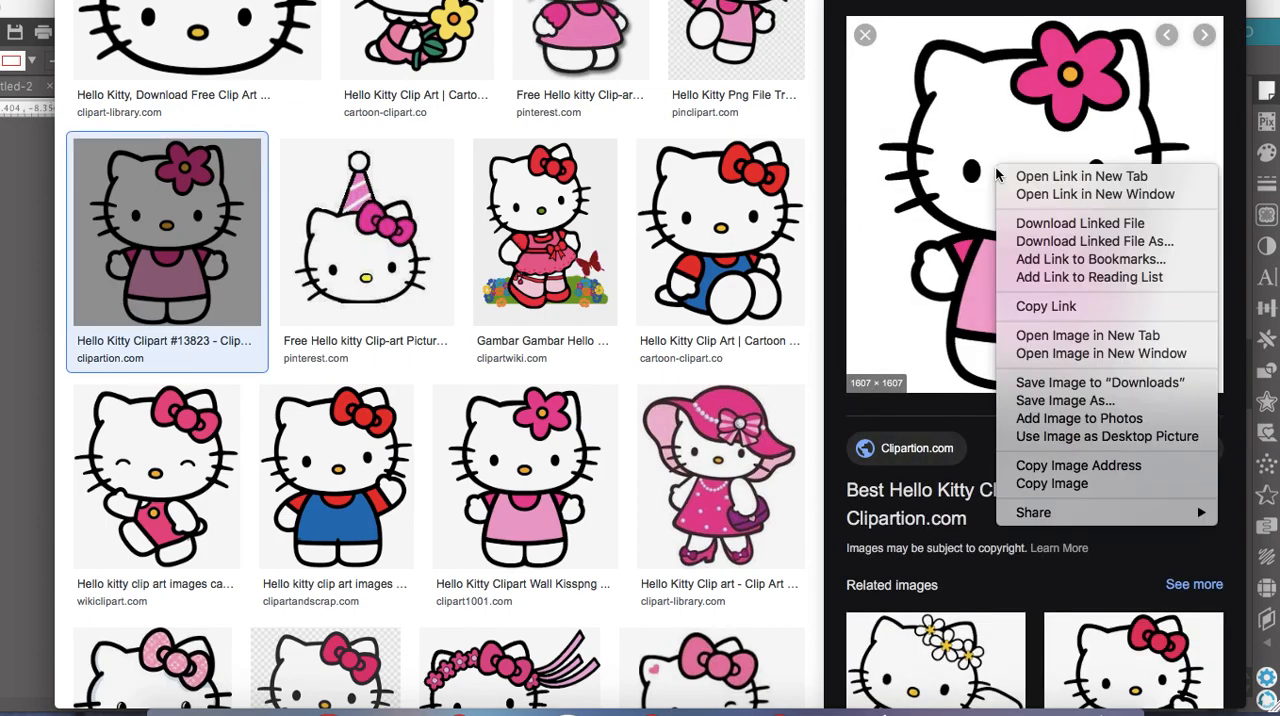
{"action": "left_click", "coordinate": [1052, 483]}
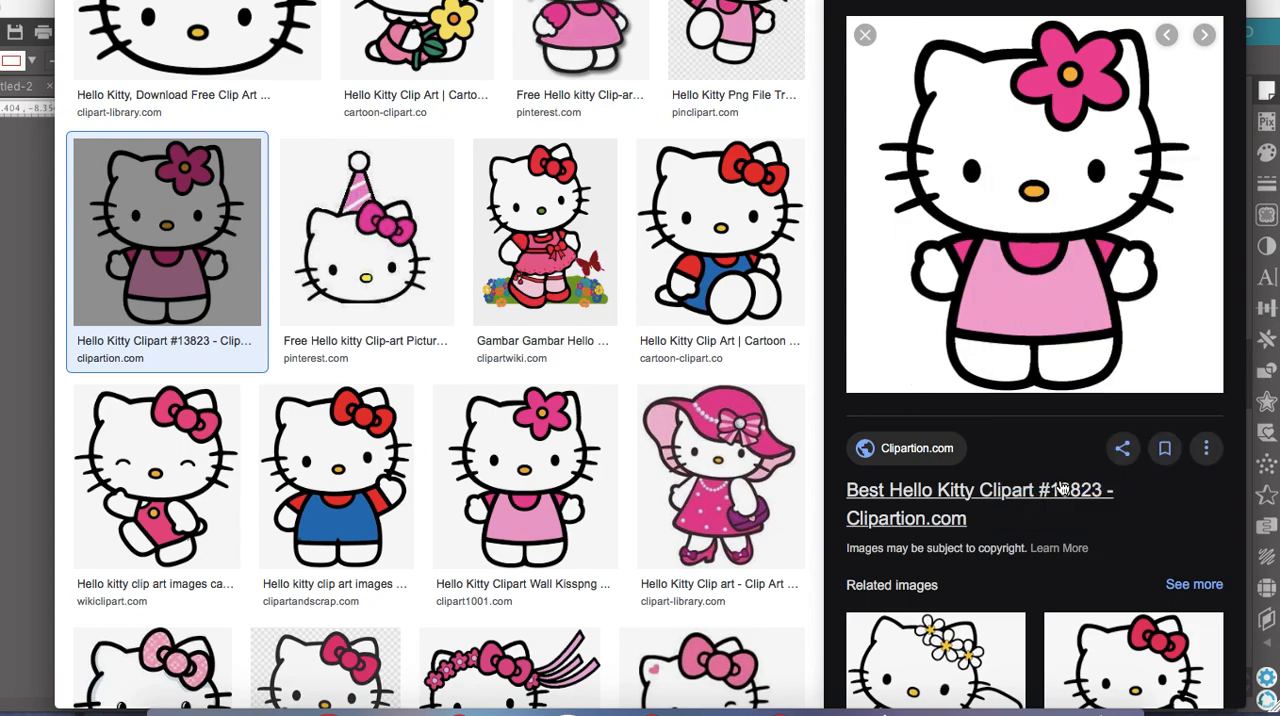
Switch to Silhouette Studio, paste the copied image beside the cutting mat and scale it down to about 5.97 in square
{"action": "left_click", "coordinate": [27, 187]}
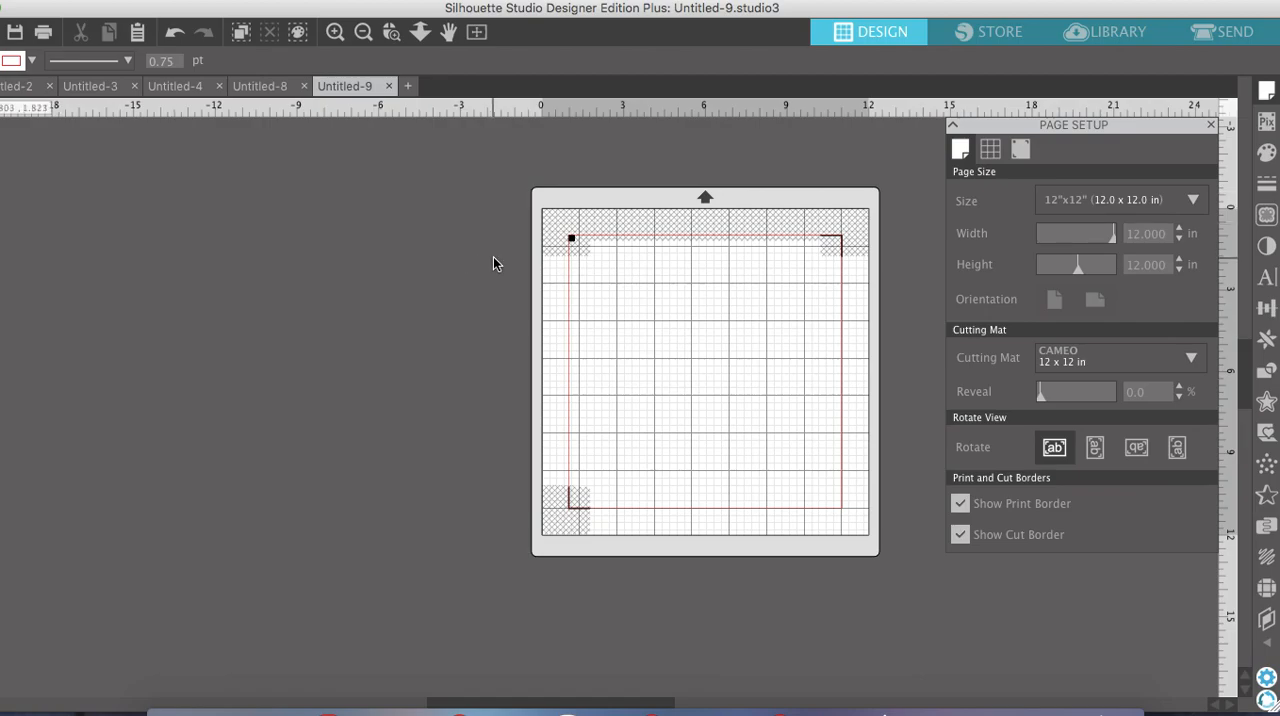
{"action": "right_click", "coordinate": [352, 171]}
{"action": "left_click", "coordinate": [406, 263]}
{"action": "left_click_drag", "start_coordinate": [690, 392], "coordinate": [424, 362]}
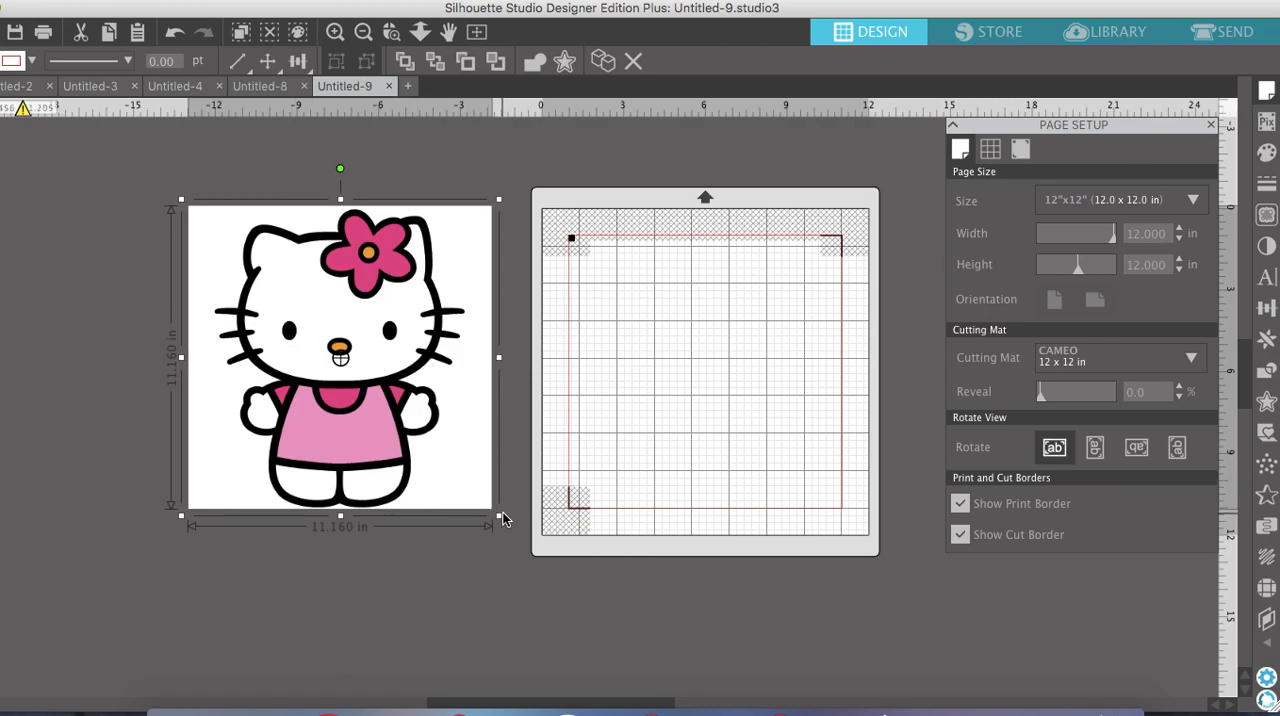
{"action": "left_click_drag", "start_coordinate": [499, 514], "coordinate": [498, 407]}
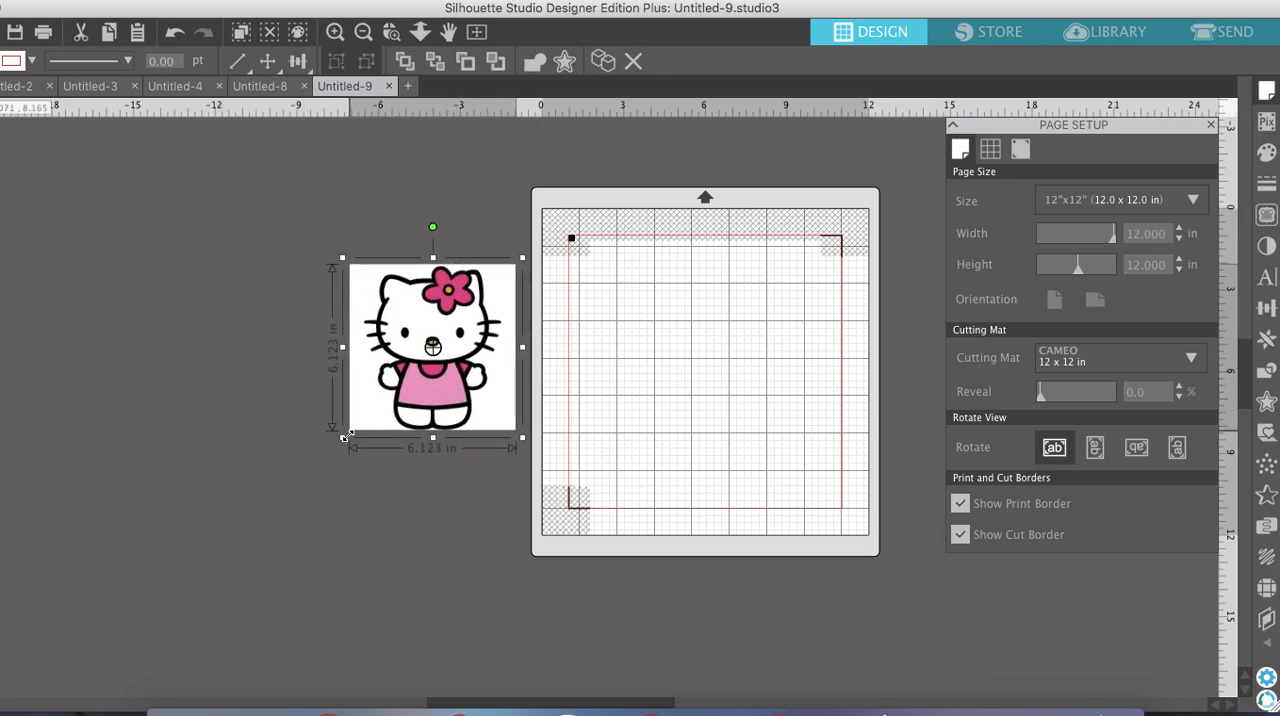
{"action": "left_click_drag", "start_coordinate": [345, 438], "coordinate": [349, 433]}
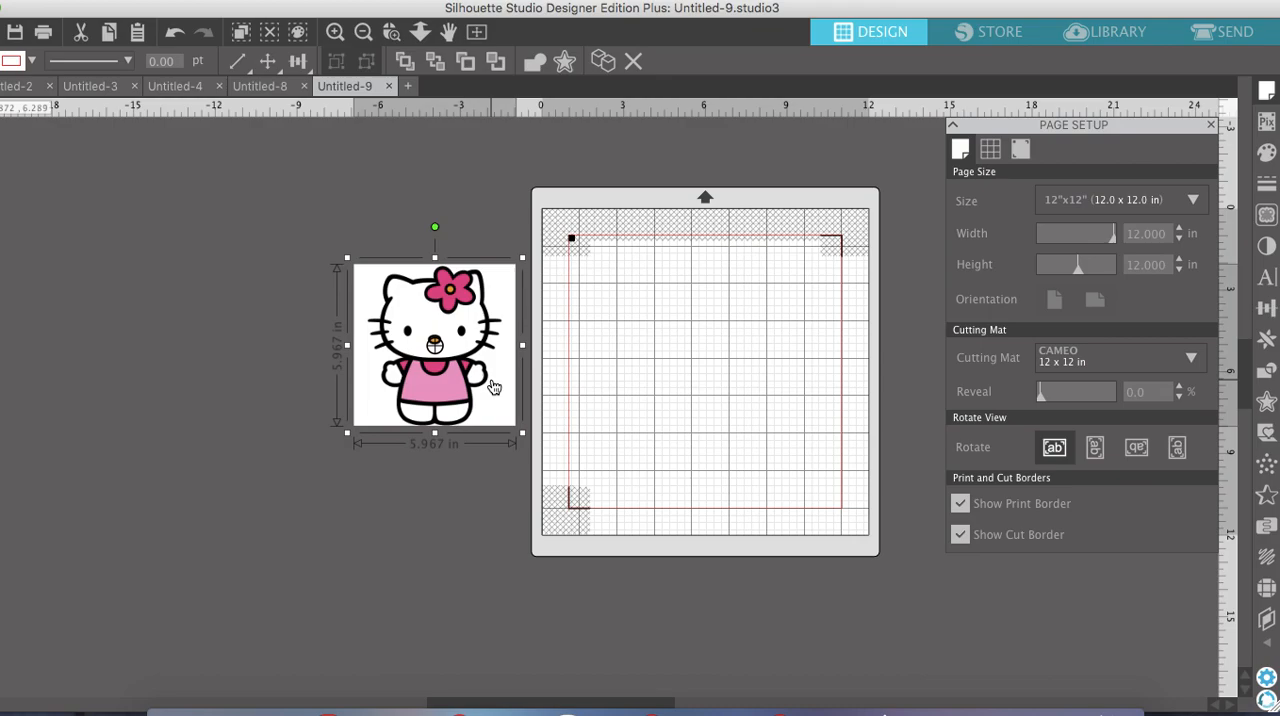
Trace the Hello Kitty picture, using a trace area about 7.1 by 6.9 in around the whole image
{"action": "left_click", "coordinate": [335, 33]}
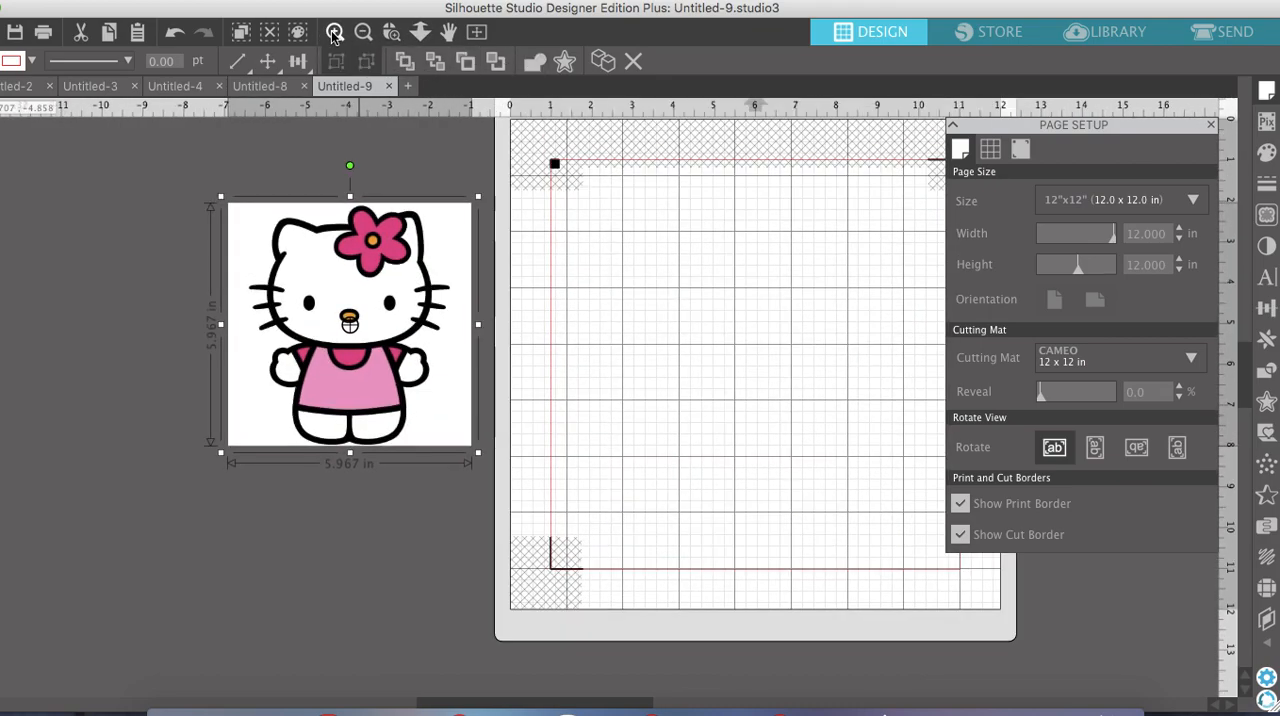
{"action": "left_click", "coordinate": [335, 33]}
{"action": "scroll", "coordinate": [295, 217], "scroll_direction": "left", "scroll_amount": 10}
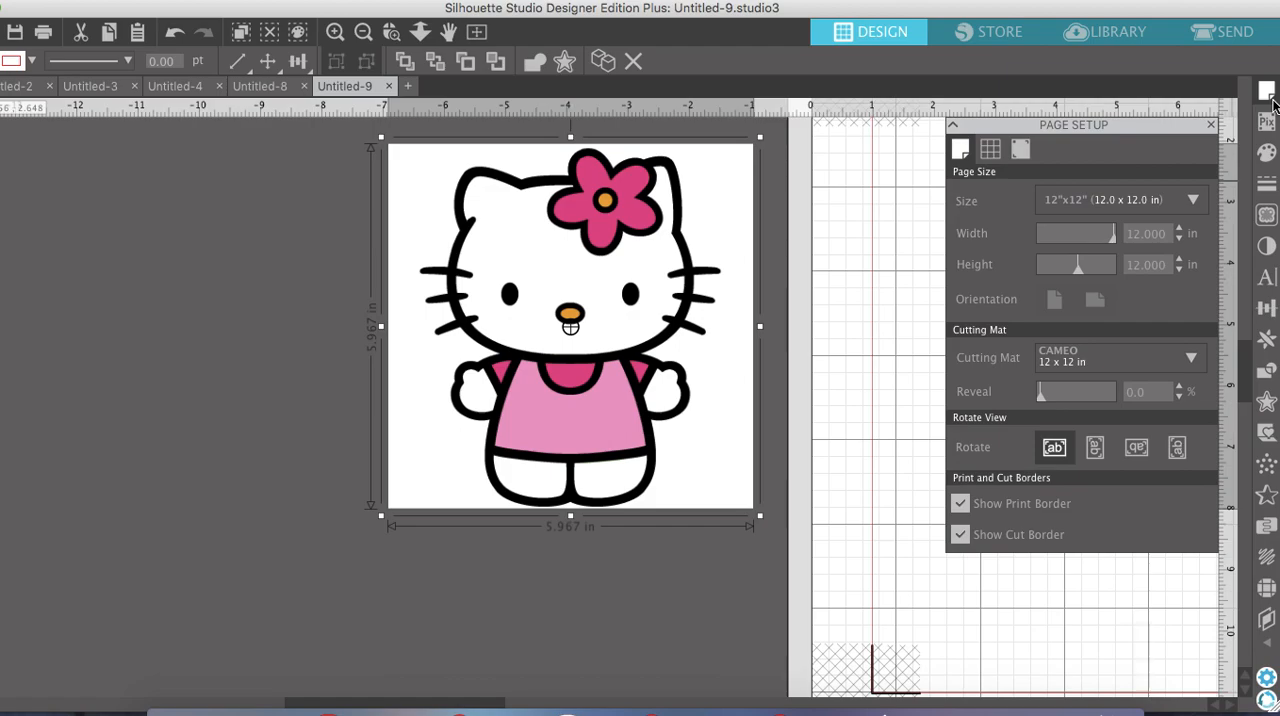
{"action": "left_click", "coordinate": [1266, 218]}
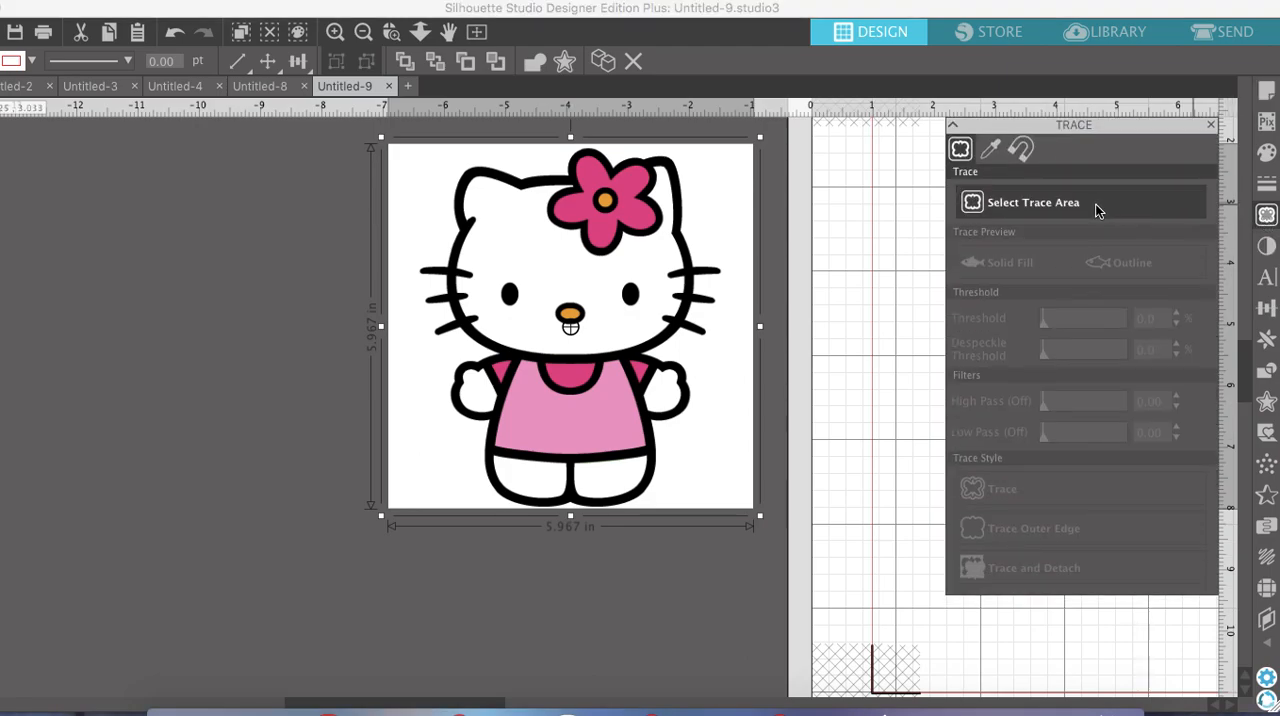
{"action": "left_click", "coordinate": [1058, 207]}
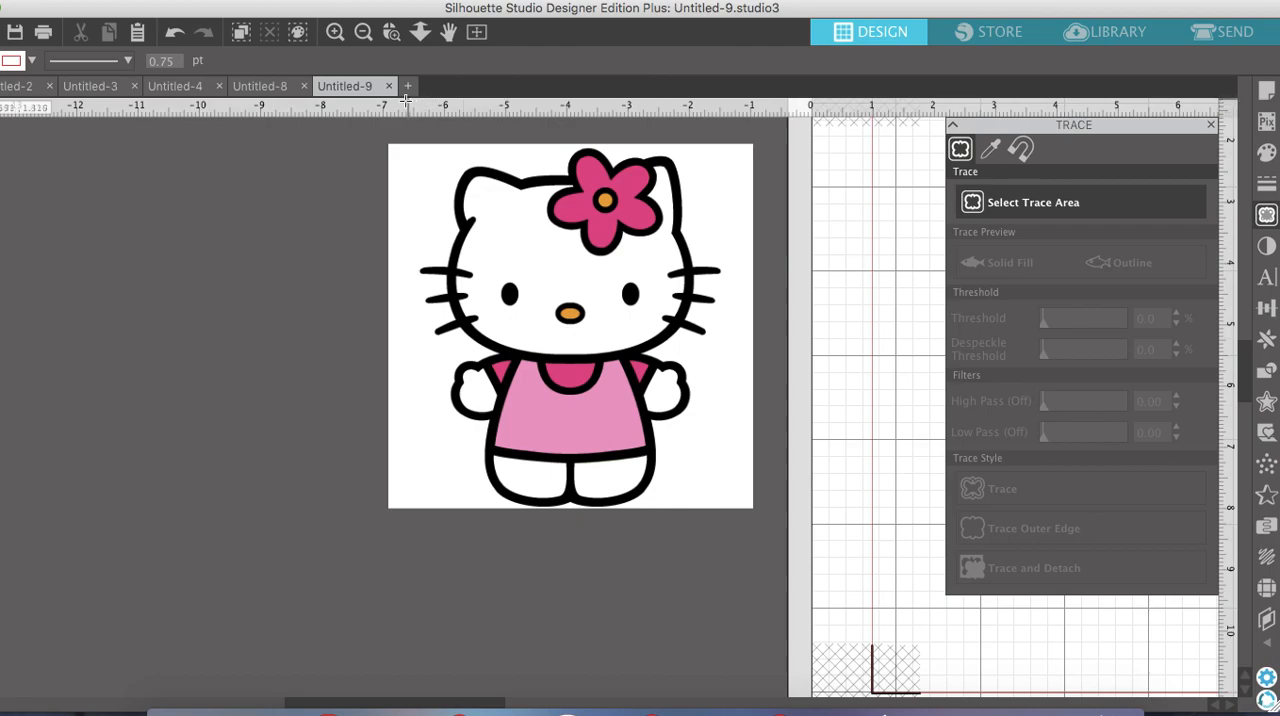
{"action": "left_click_drag", "start_coordinate": [363, 129], "coordinate": [581, 308]}
{"action": "left_click_drag", "start_coordinate": [725, 465], "coordinate": [800, 553]}
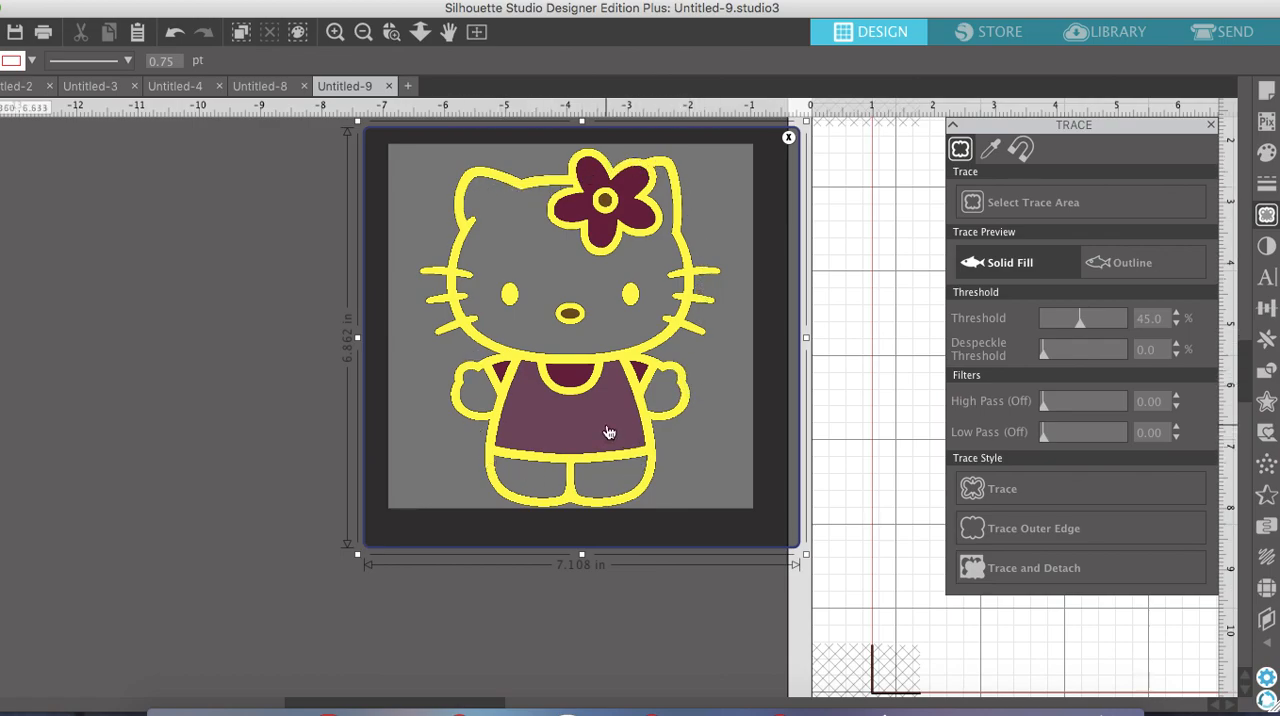
{"action": "left_click", "coordinate": [1049, 497]}
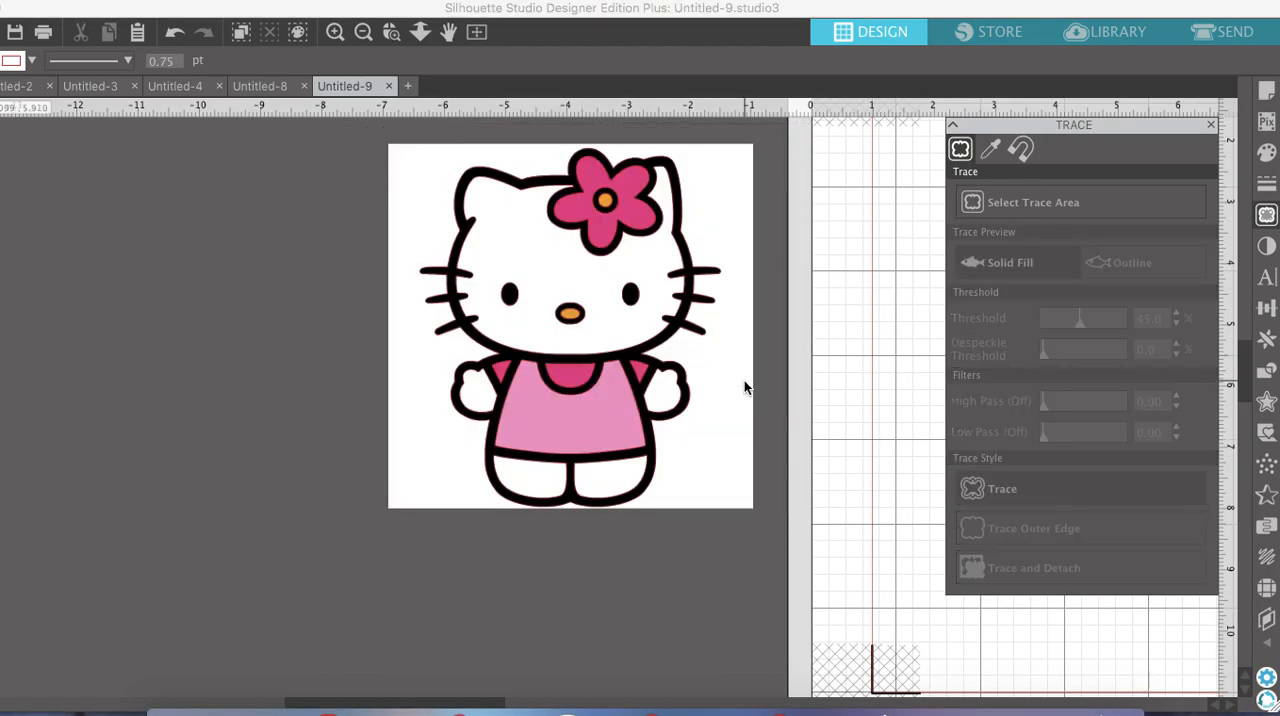
Move the original picture to the left of its traced outline and fill the tracing with black
{"action": "left_click_drag", "start_coordinate": [745, 386], "coordinate": [357, 386]}
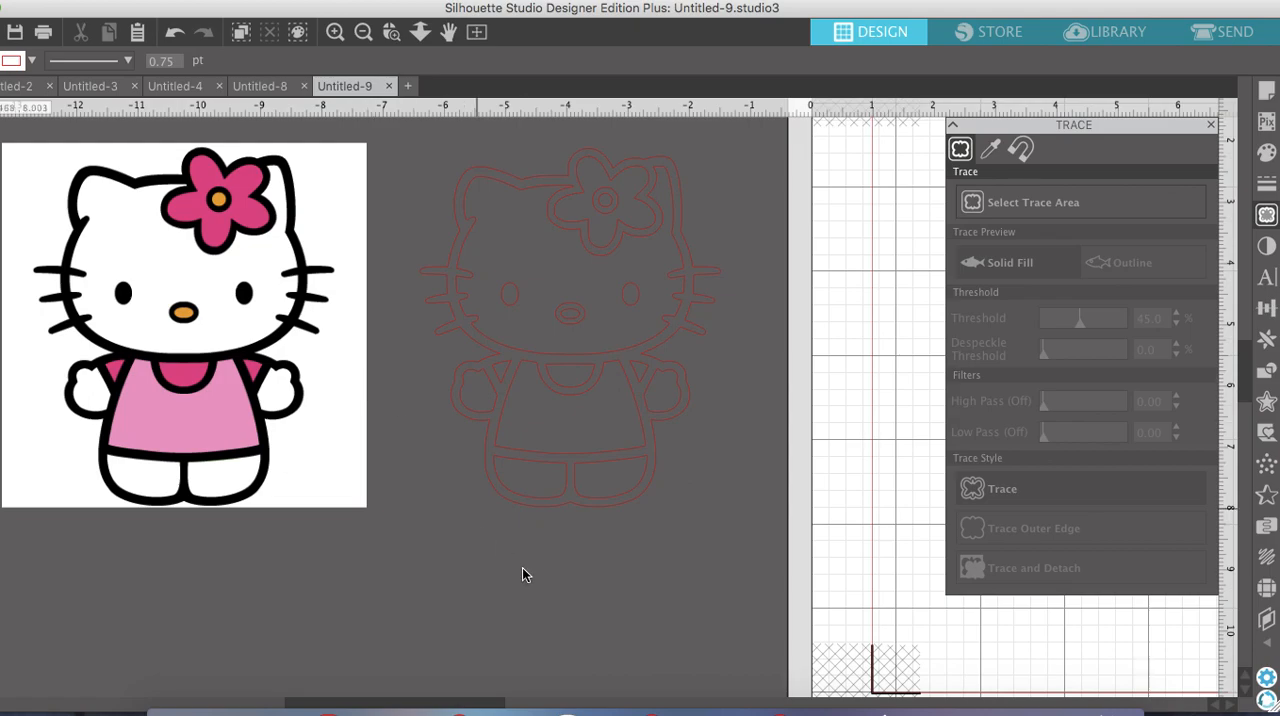
{"action": "left_click", "coordinate": [457, 246]}
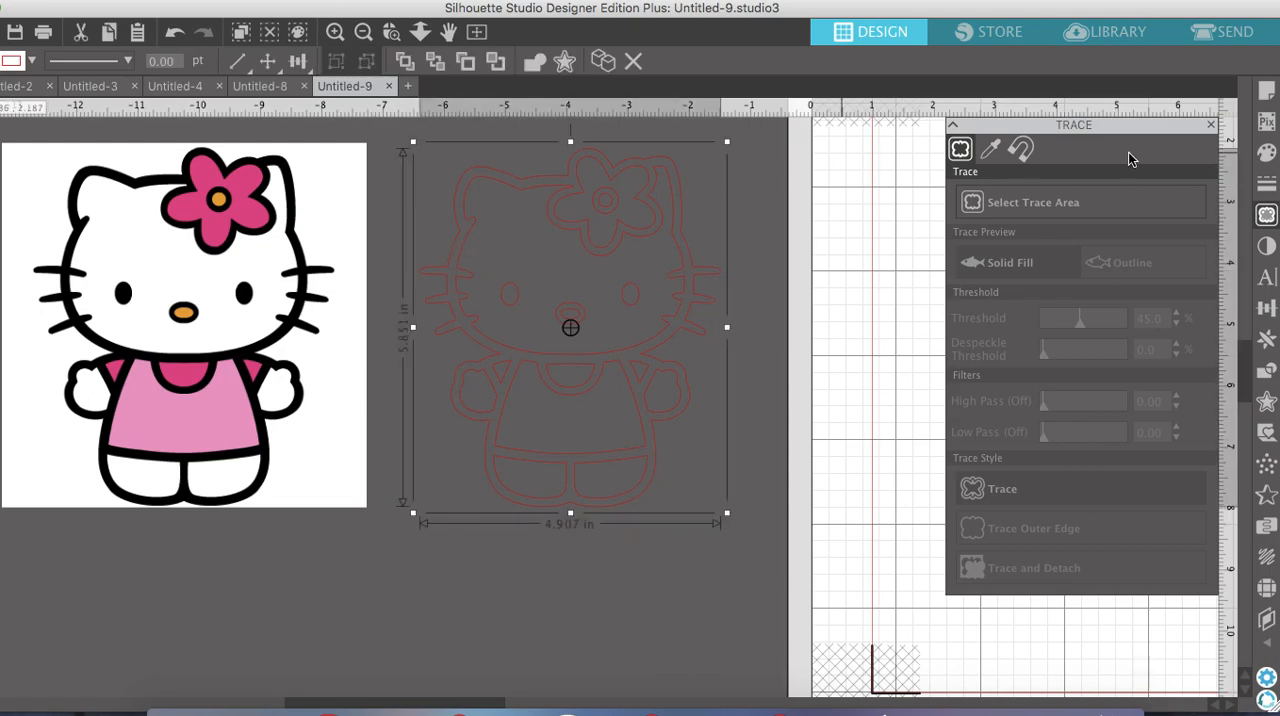
{"action": "left_click", "coordinate": [1266, 154]}
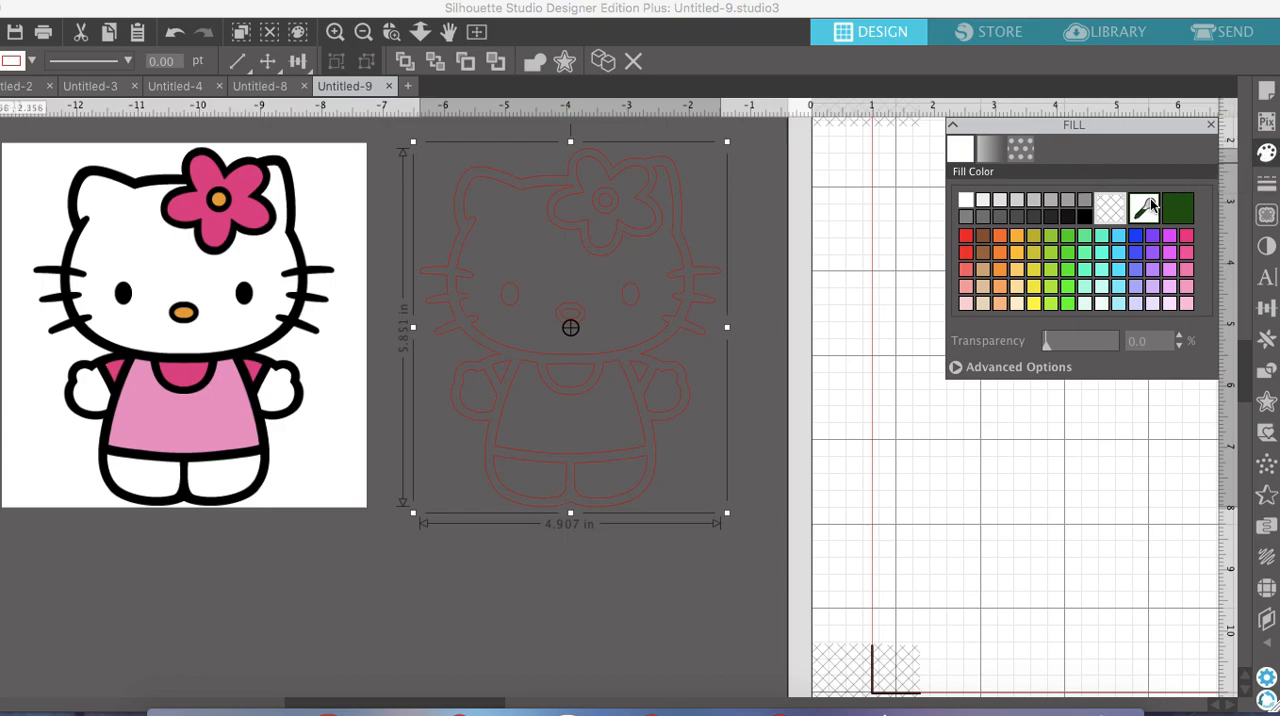
{"action": "left_click", "coordinate": [1086, 217]}
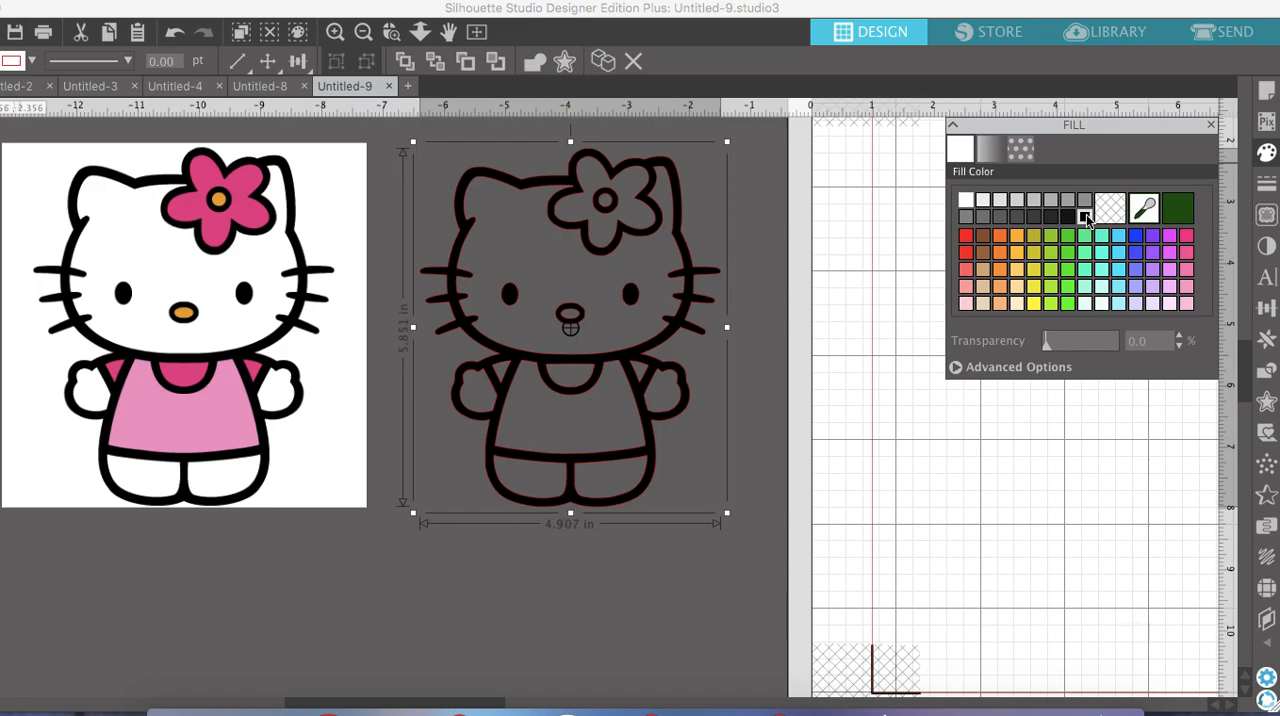
Release the compound path of the black tracing and deselect the separated shapes
{"action": "right_click", "coordinate": [504, 213]}
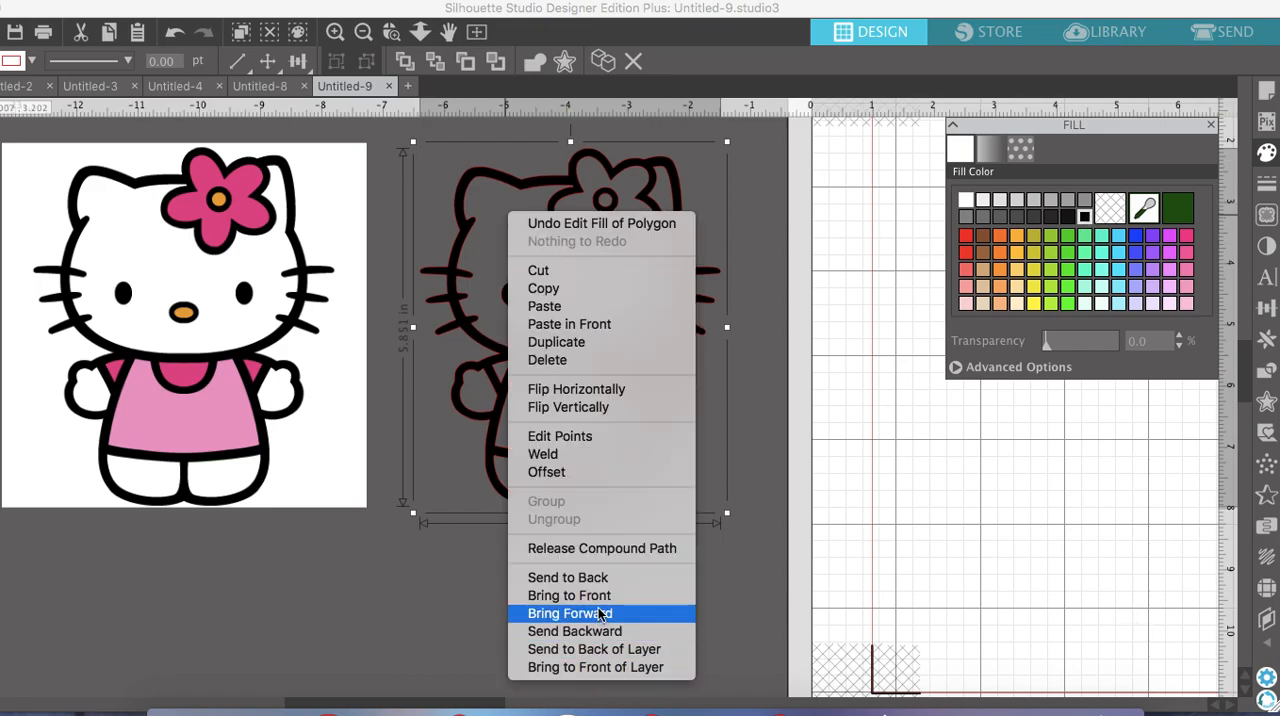
{"action": "left_click", "coordinate": [604, 551]}
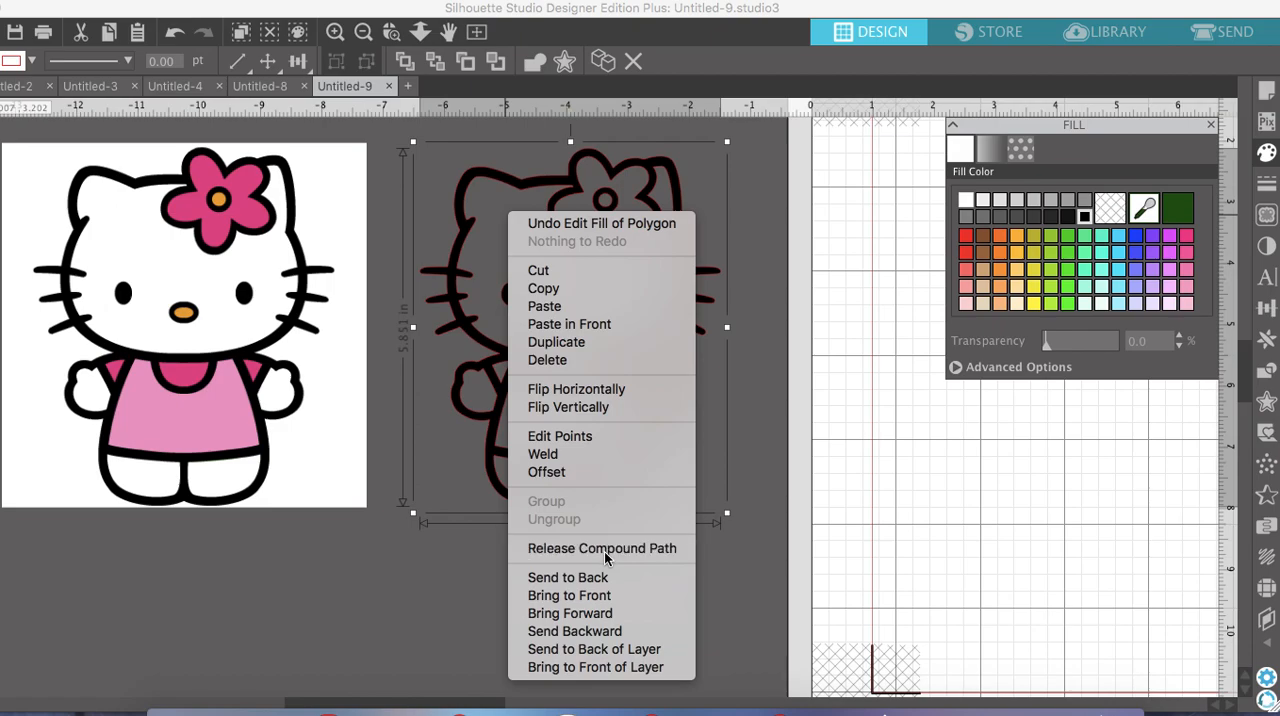
{"action": "left_click", "coordinate": [734, 580]}
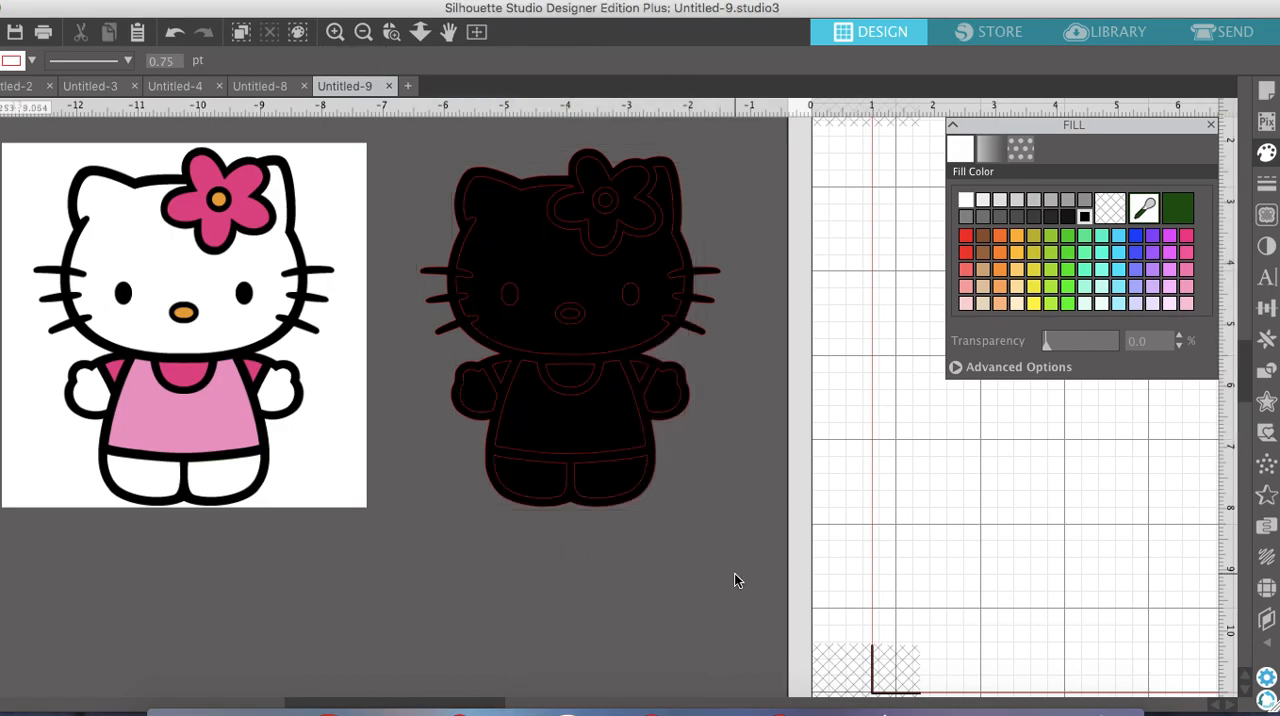
Fill the traced head shape with white and the flower petals with hot pink
{"action": "left_click", "coordinate": [508, 222]}
{"action": "left_click", "coordinate": [966, 201]}
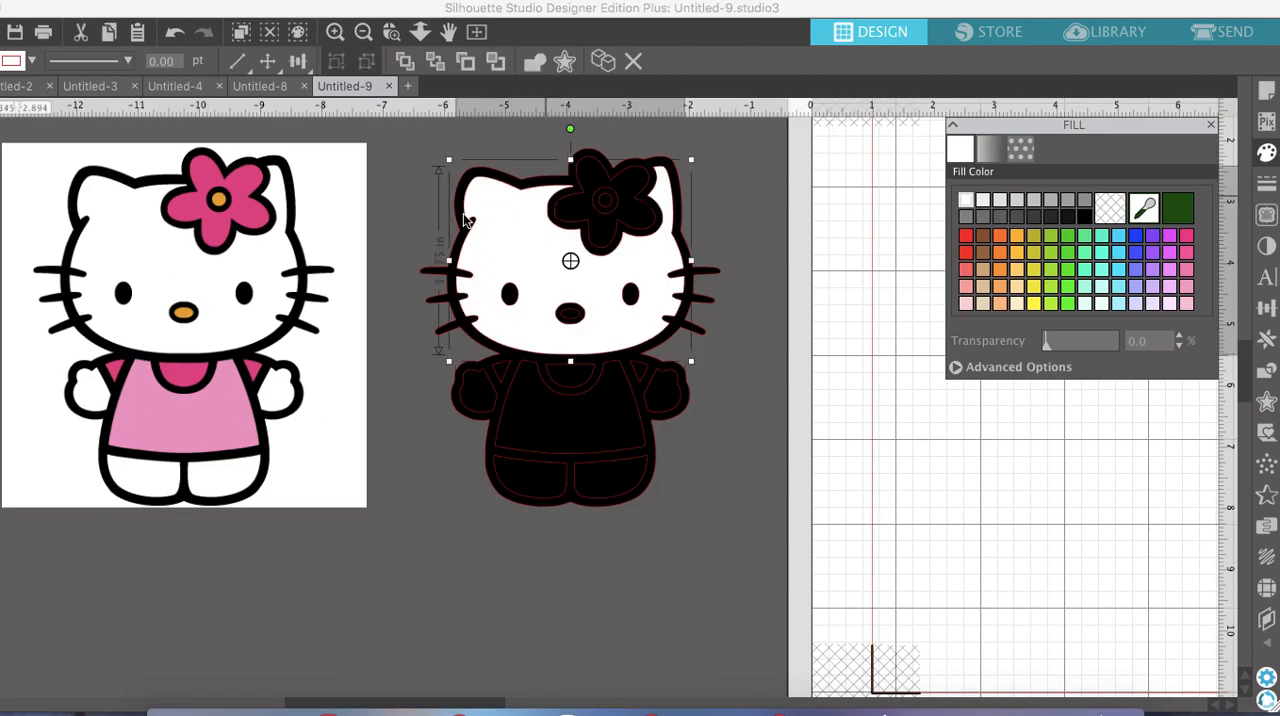
{"action": "left_click", "coordinate": [569, 215]}
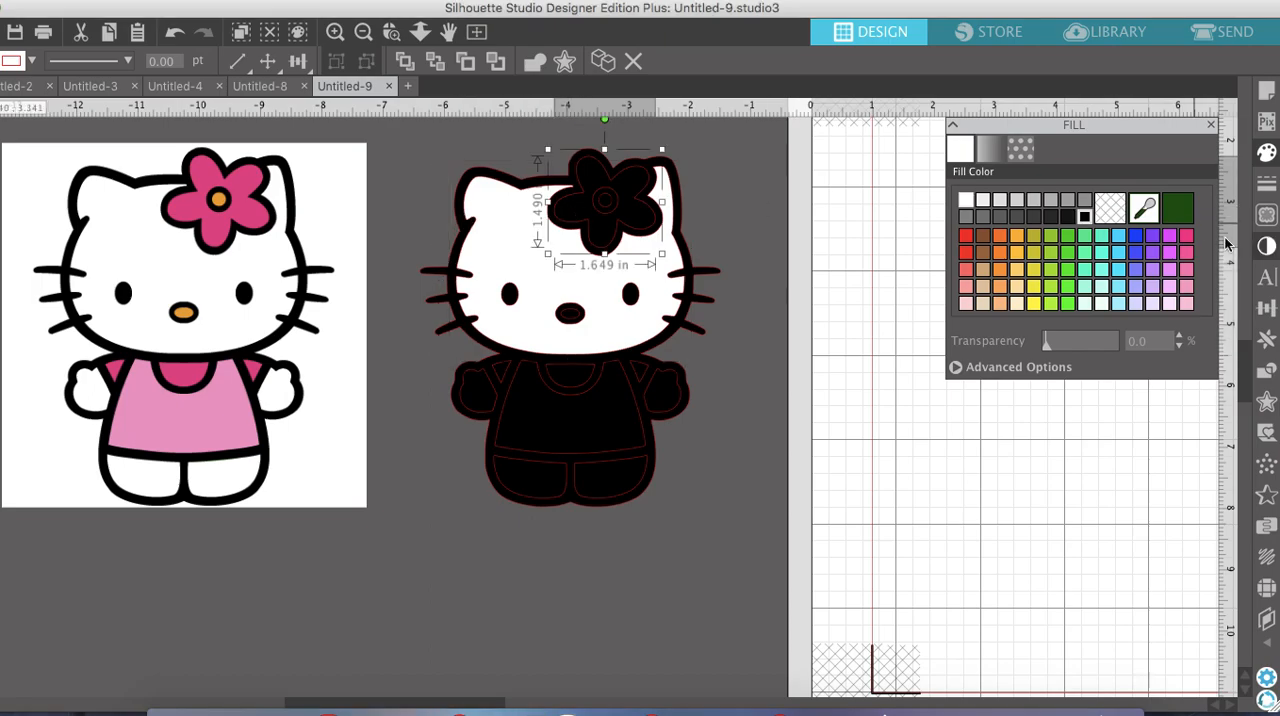
{"action": "left_click", "coordinate": [1186, 235]}
Fill the traced dress with pale pink and the inner shape of the left hand with white
{"action": "left_click", "coordinate": [559, 447]}
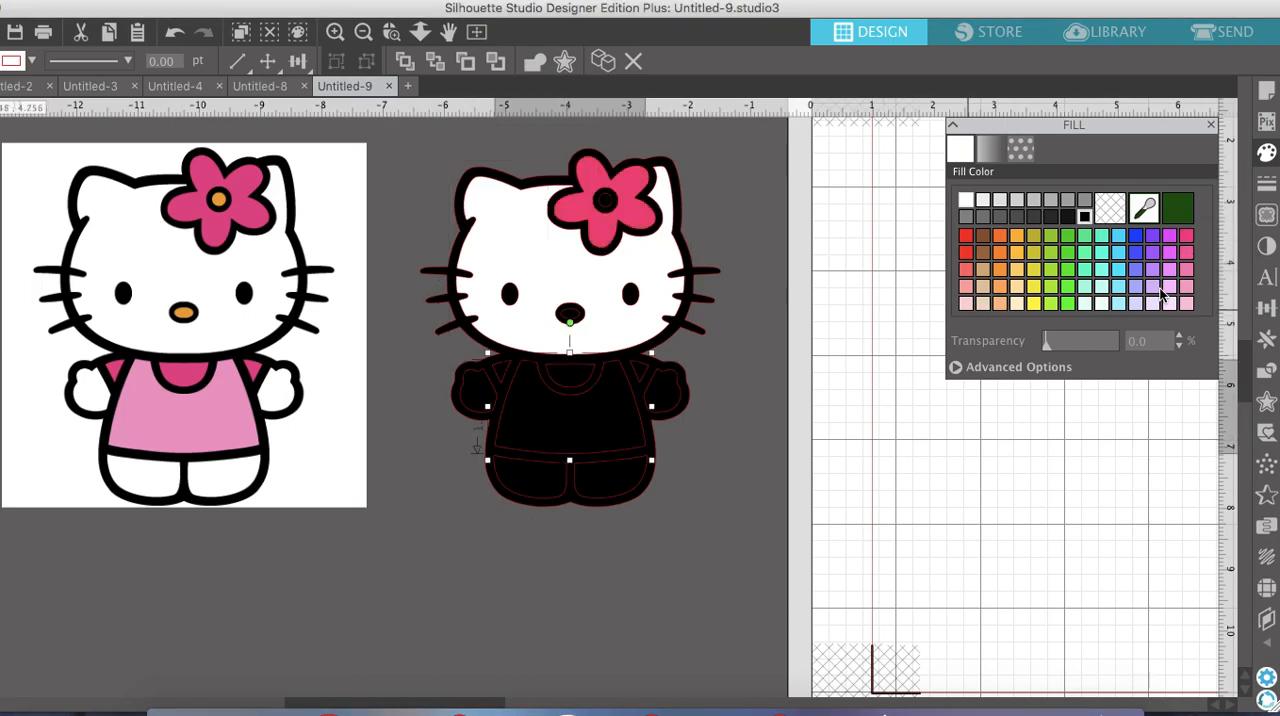
{"action": "left_click", "coordinate": [1186, 303]}
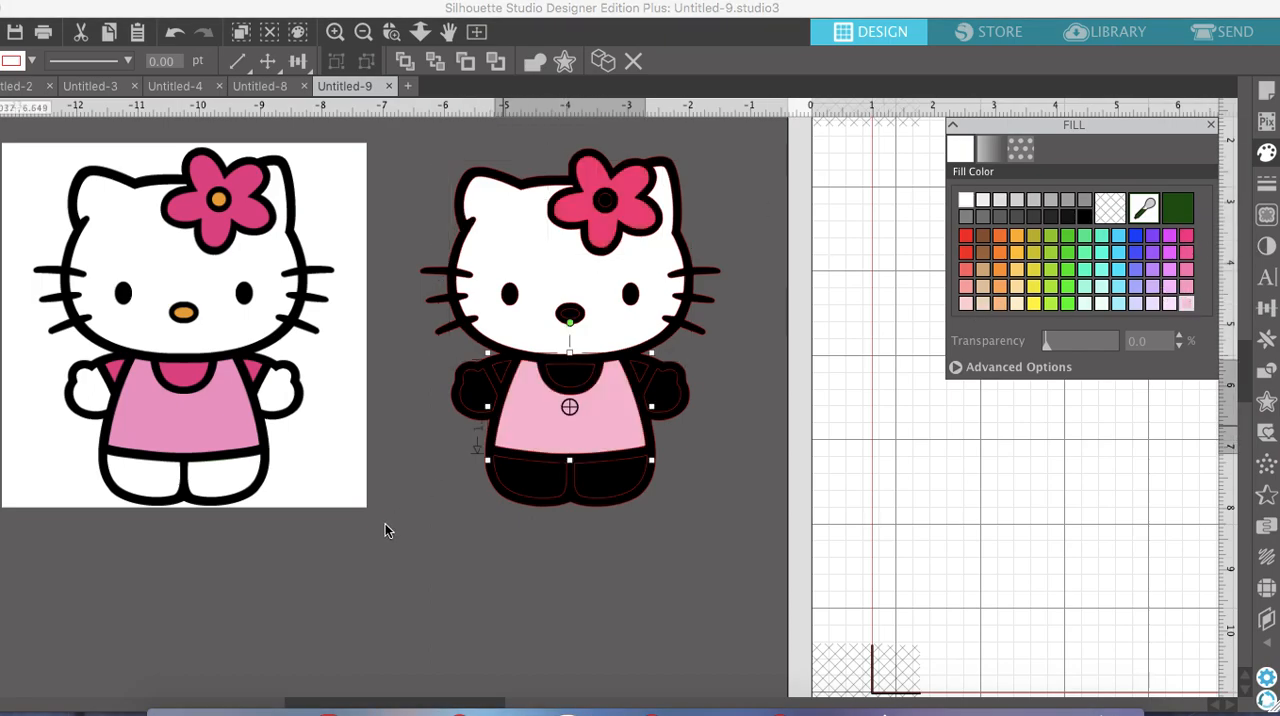
{"action": "left_click", "coordinate": [478, 387]}
{"action": "left_click", "coordinate": [968, 201]}
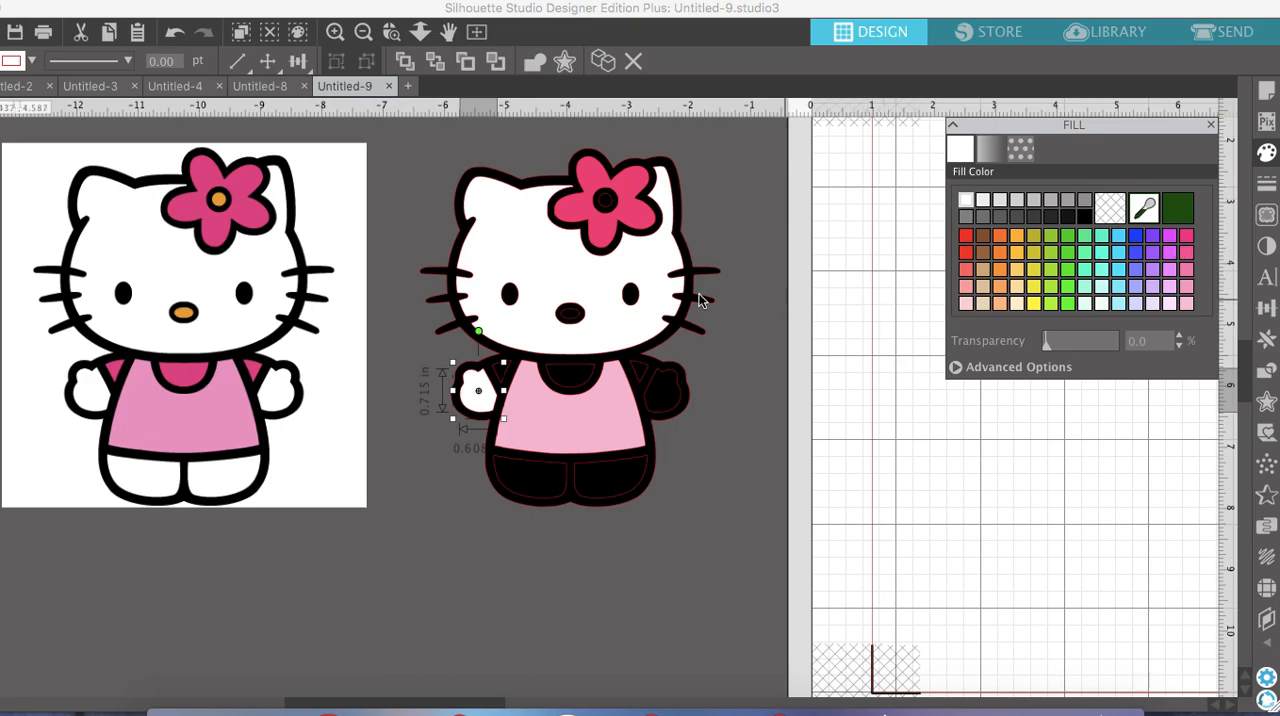
Fill the inner nose shape with orange, and the left sleeve and the collar with hot pink
{"action": "left_click", "coordinate": [567, 318]}
{"action": "left_click", "coordinate": [1016, 236]}
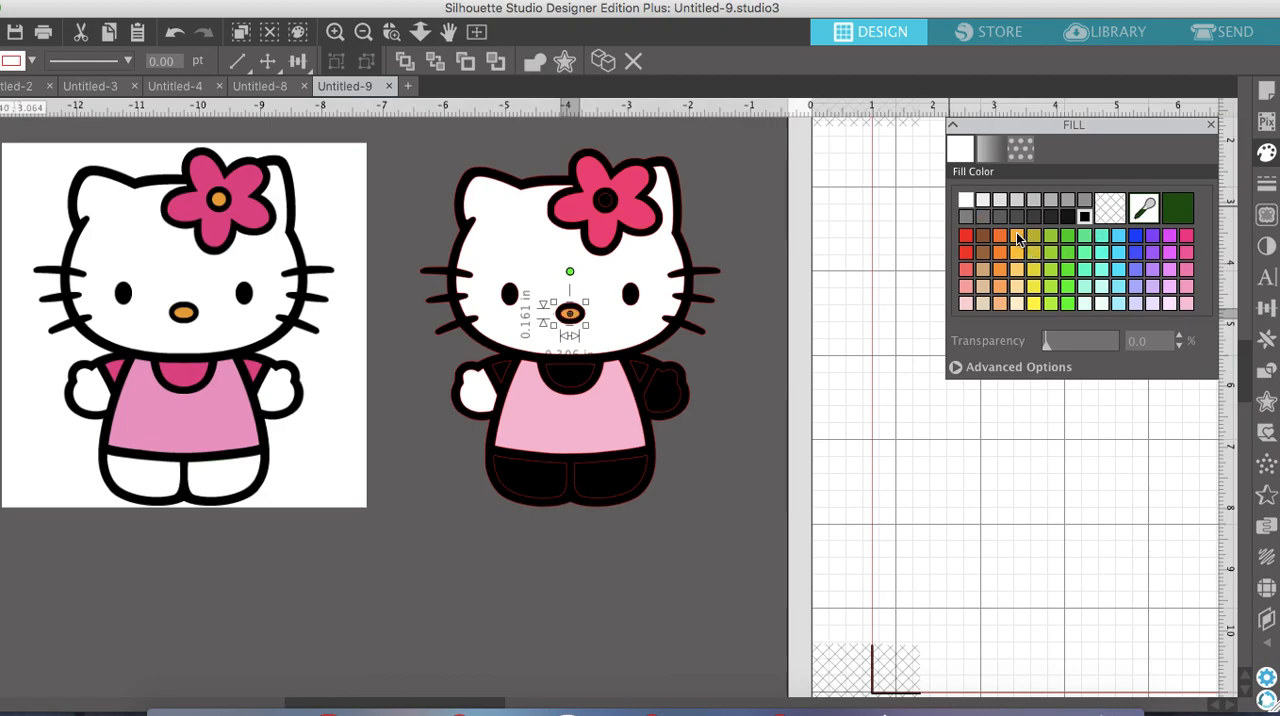
{"action": "left_click", "coordinate": [500, 378]}
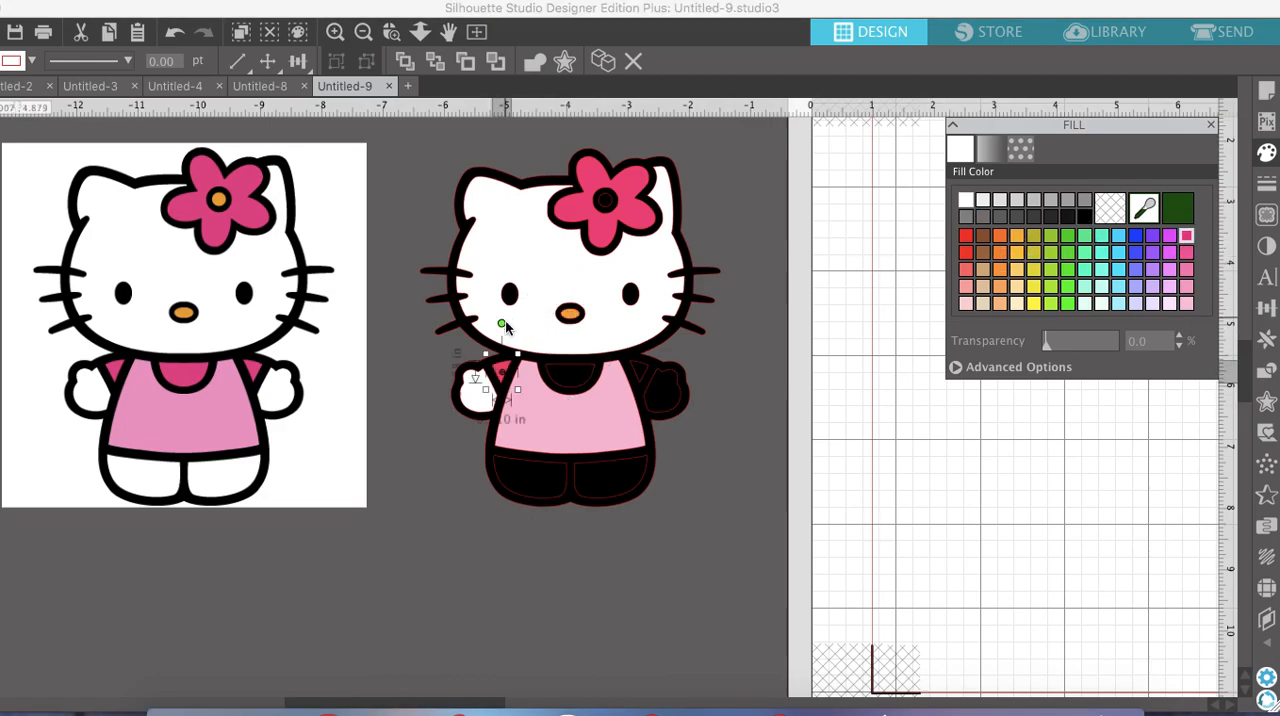
{"action": "left_click", "coordinate": [569, 376]}
{"action": "left_click", "coordinate": [1186, 236]}
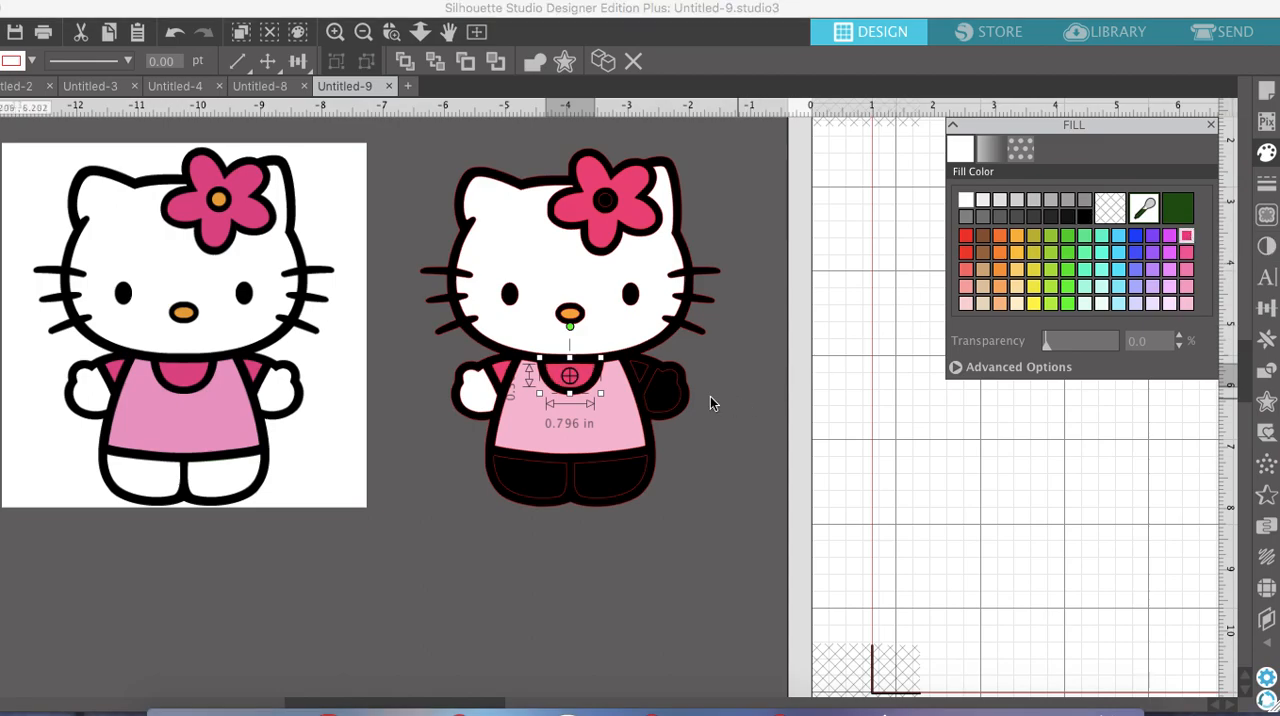
Fill the black hand on the traced figure with white and the black sleeve next to it with hot pink
{"action": "left_click", "coordinate": [663, 391]}
{"action": "left_click", "coordinate": [965, 200]}
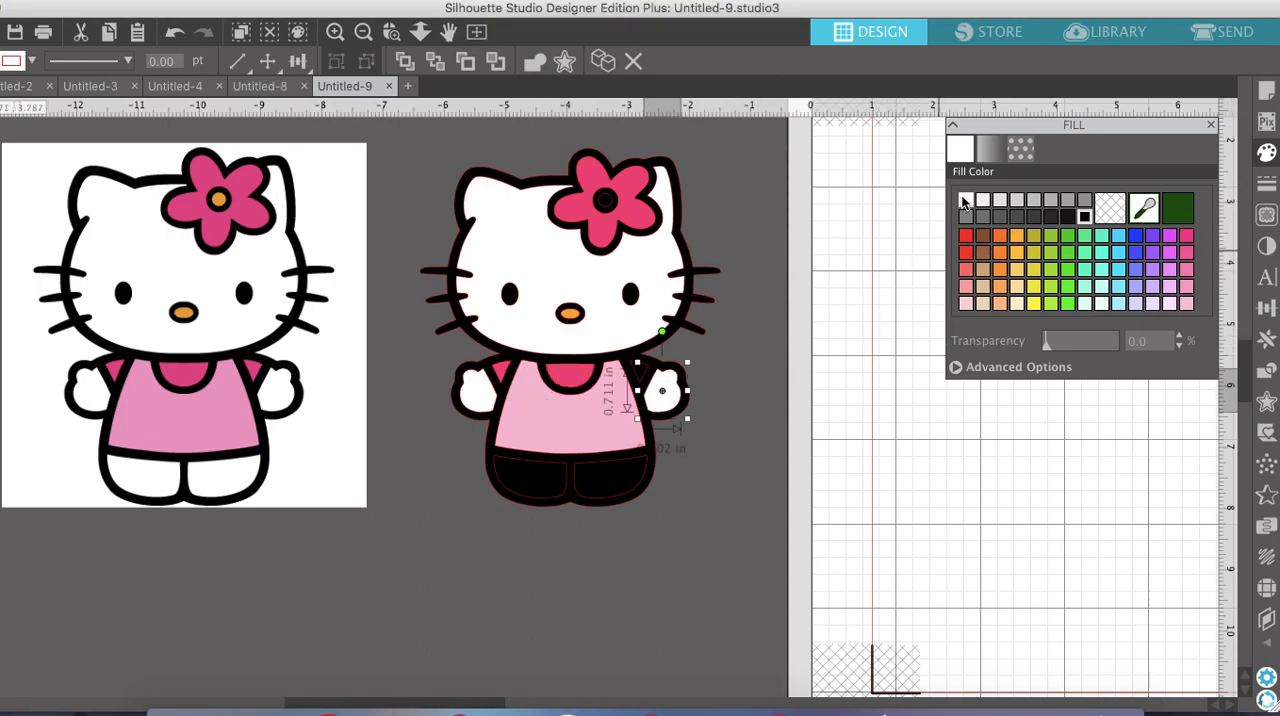
{"action": "left_click", "coordinate": [640, 372]}
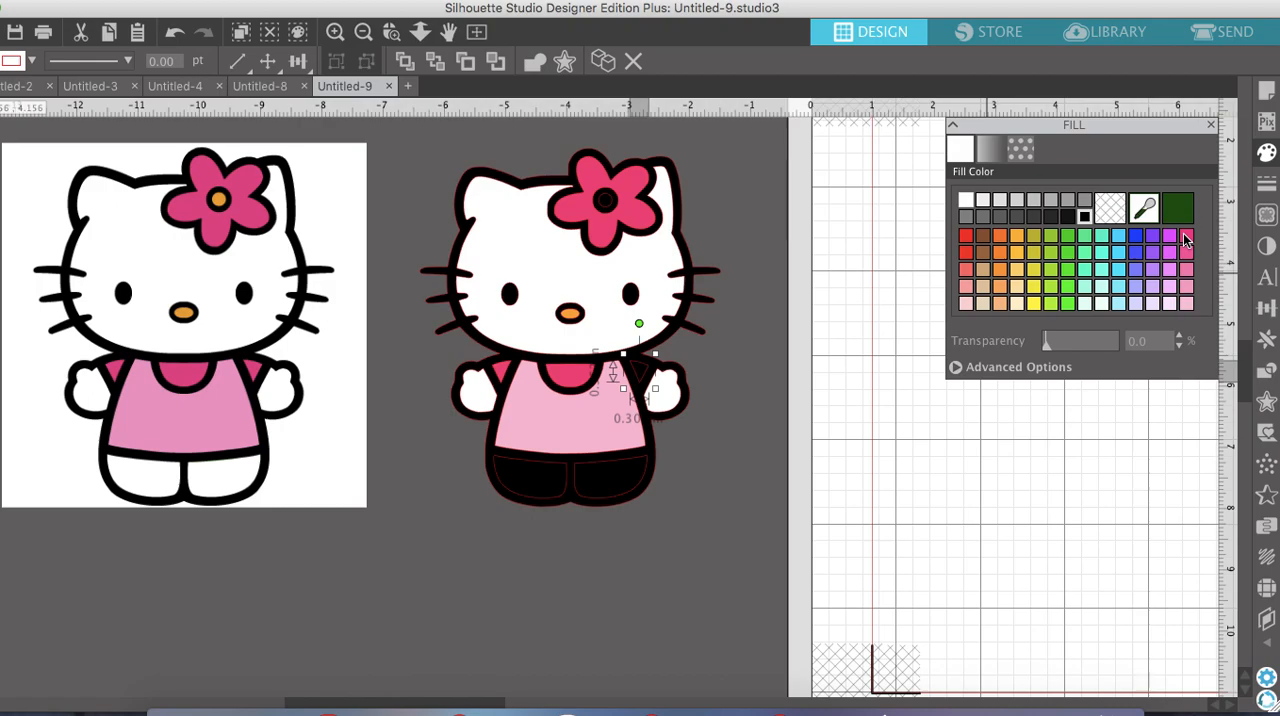
{"action": "left_click", "coordinate": [1181, 235]}
Fill both black foot shapes below the dress with white
{"action": "left_click", "coordinate": [620, 477]}
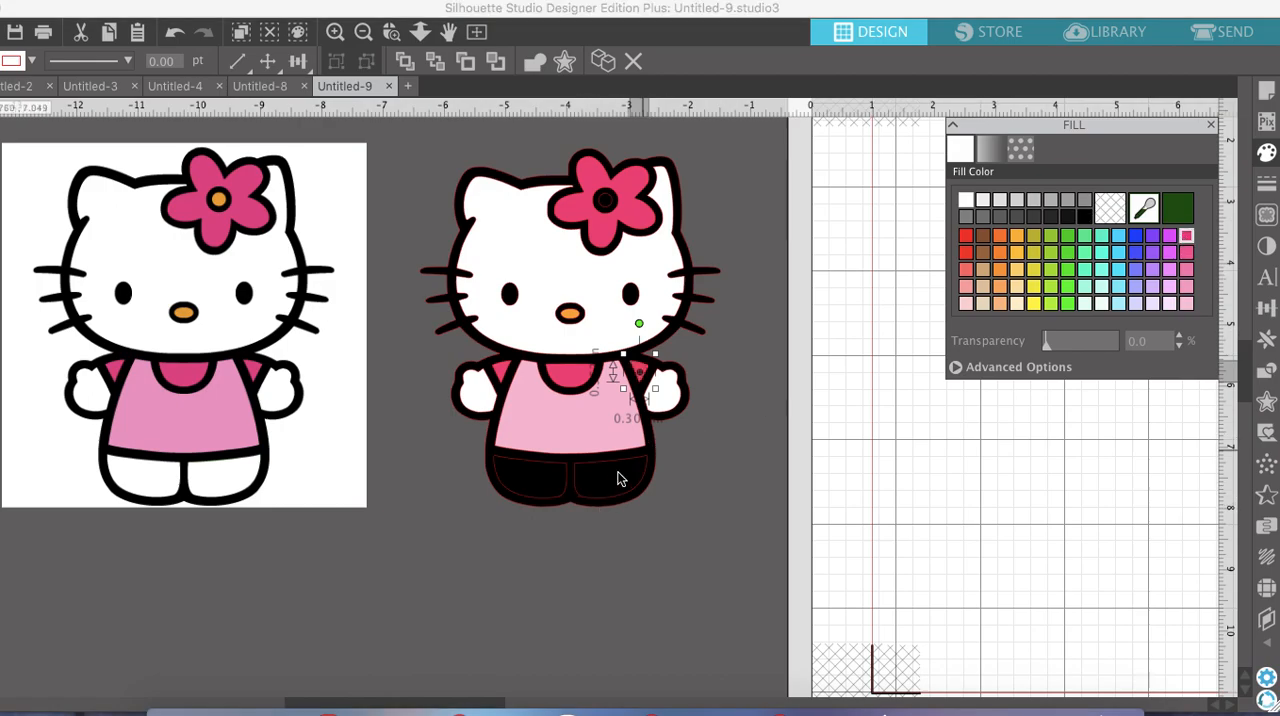
{"action": "left_click", "coordinate": [965, 200]}
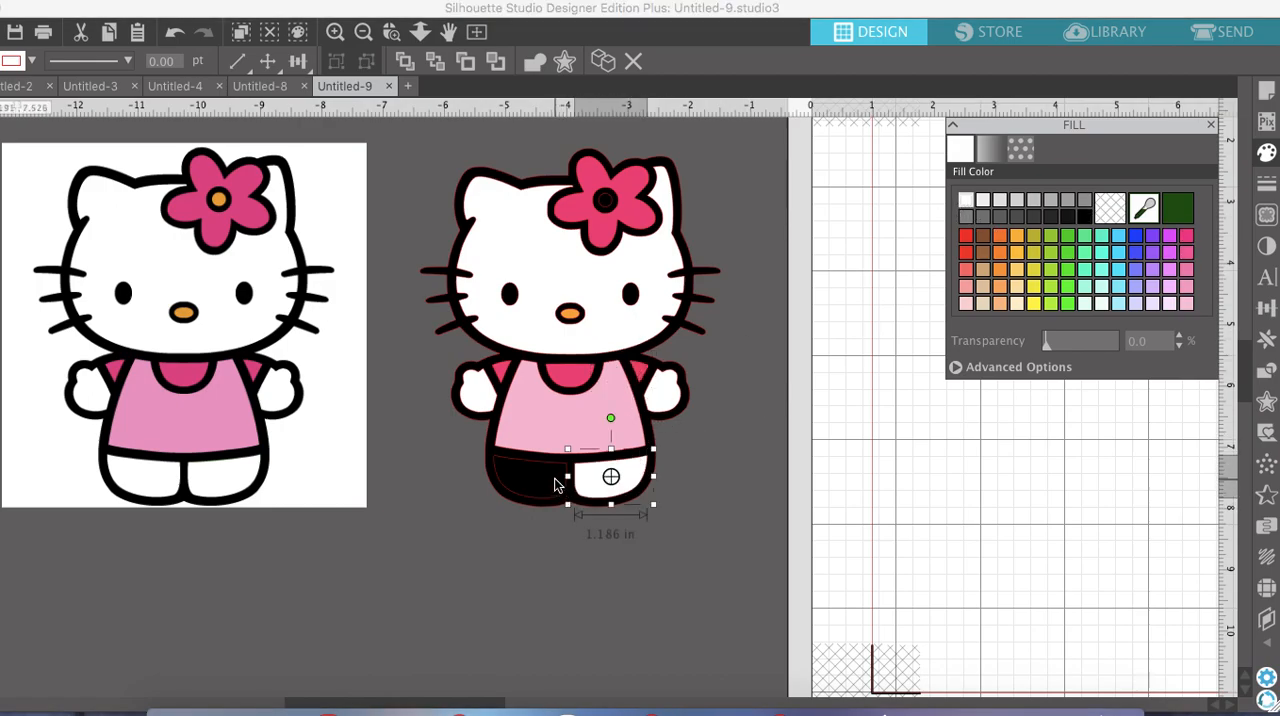
{"action": "left_click", "coordinate": [560, 486]}
{"action": "left_click", "coordinate": [967, 200]}
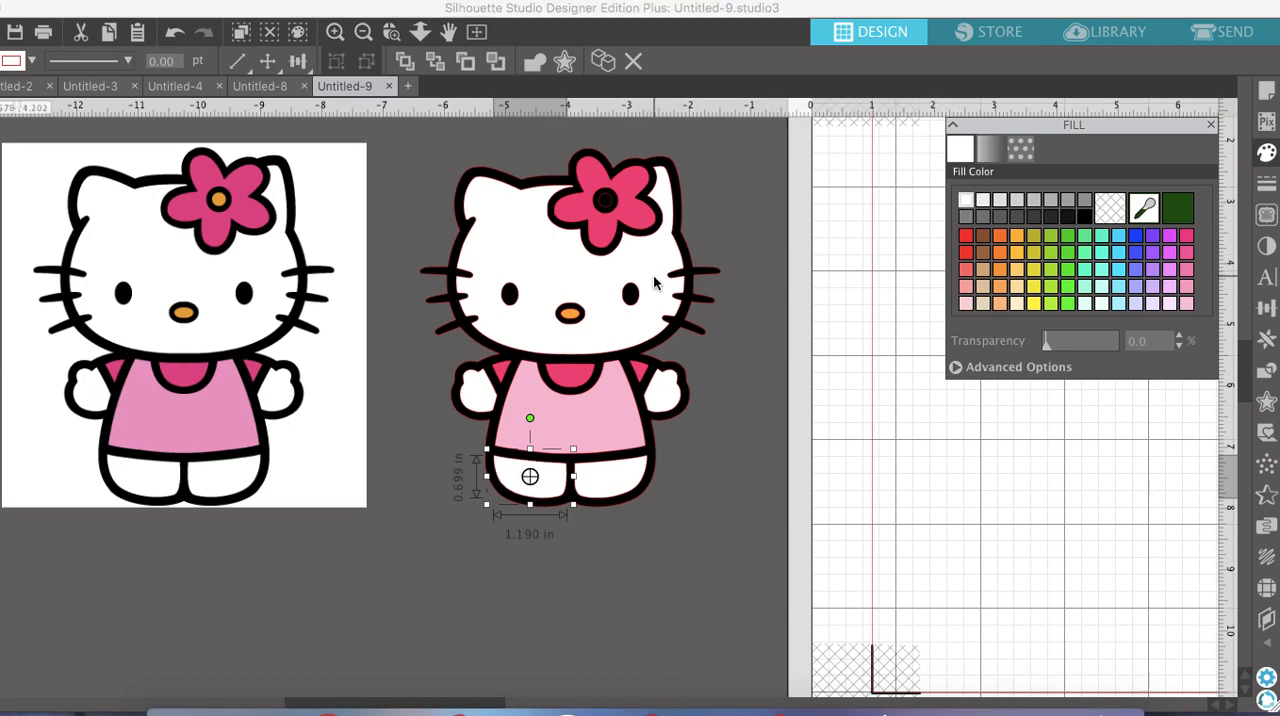
Fill the inner circle of the flower with light orange and deselect it
{"action": "left_click", "coordinate": [604, 201]}
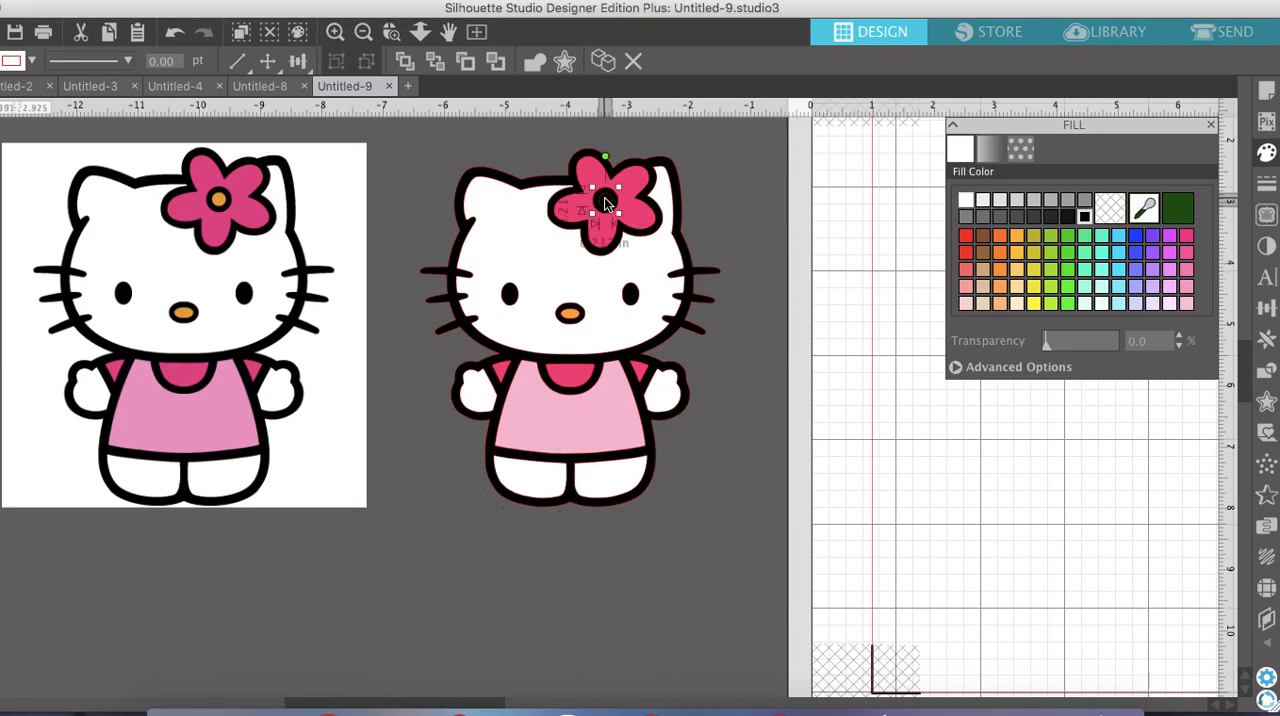
{"action": "left_click", "coordinate": [1017, 235]}
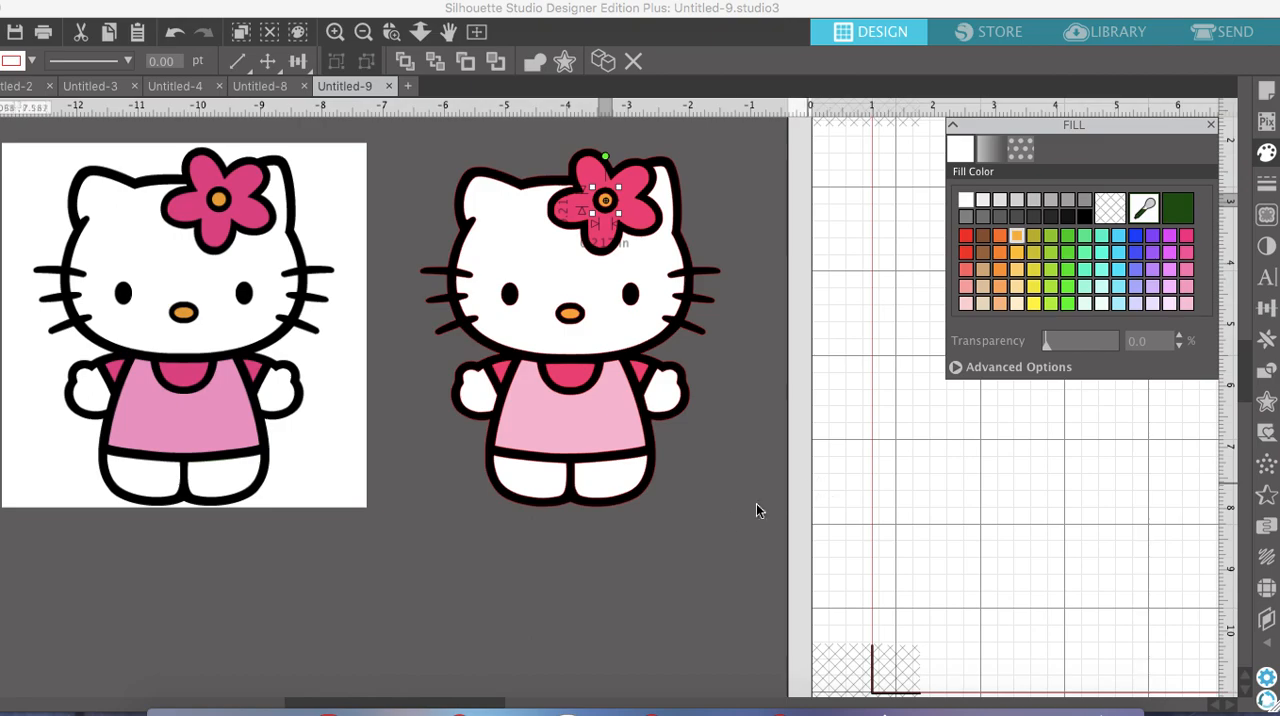
{"action": "left_click", "coordinate": [368, 38]}
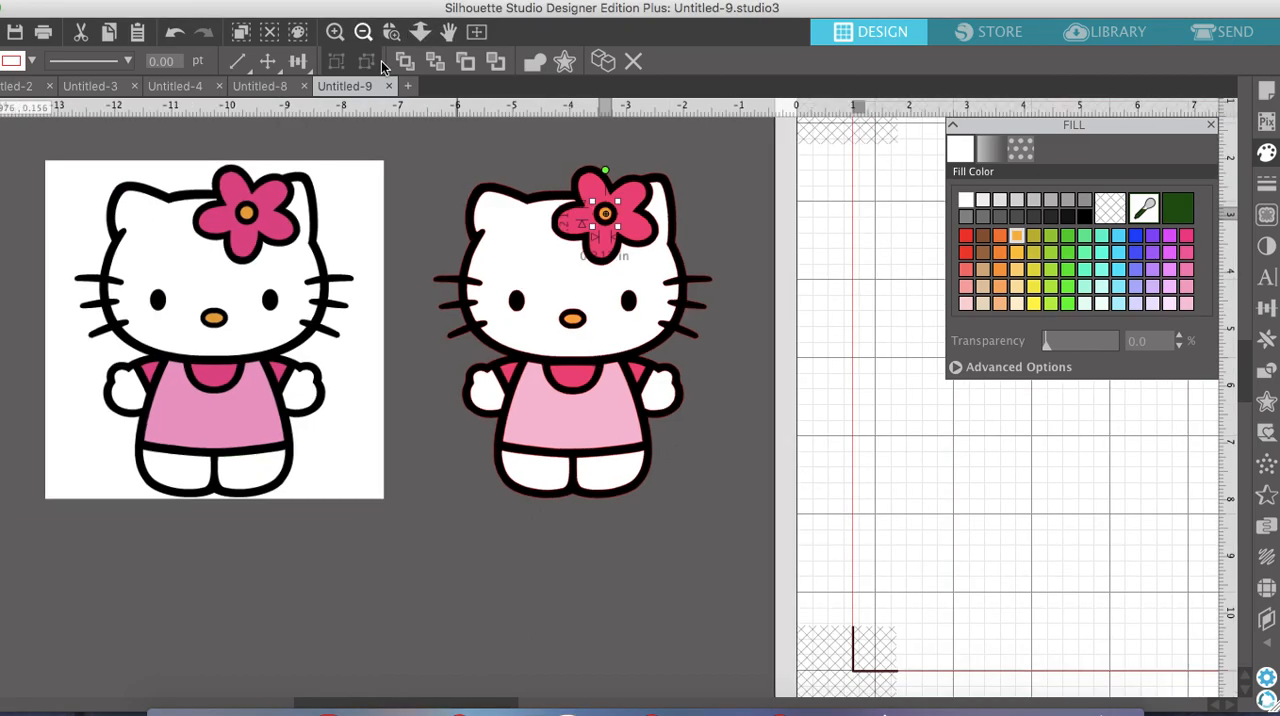
{"action": "left_click", "coordinate": [368, 38]}
{"action": "scroll", "coordinate": [545, 259], "scroll_direction": "right", "scroll_amount": 3}
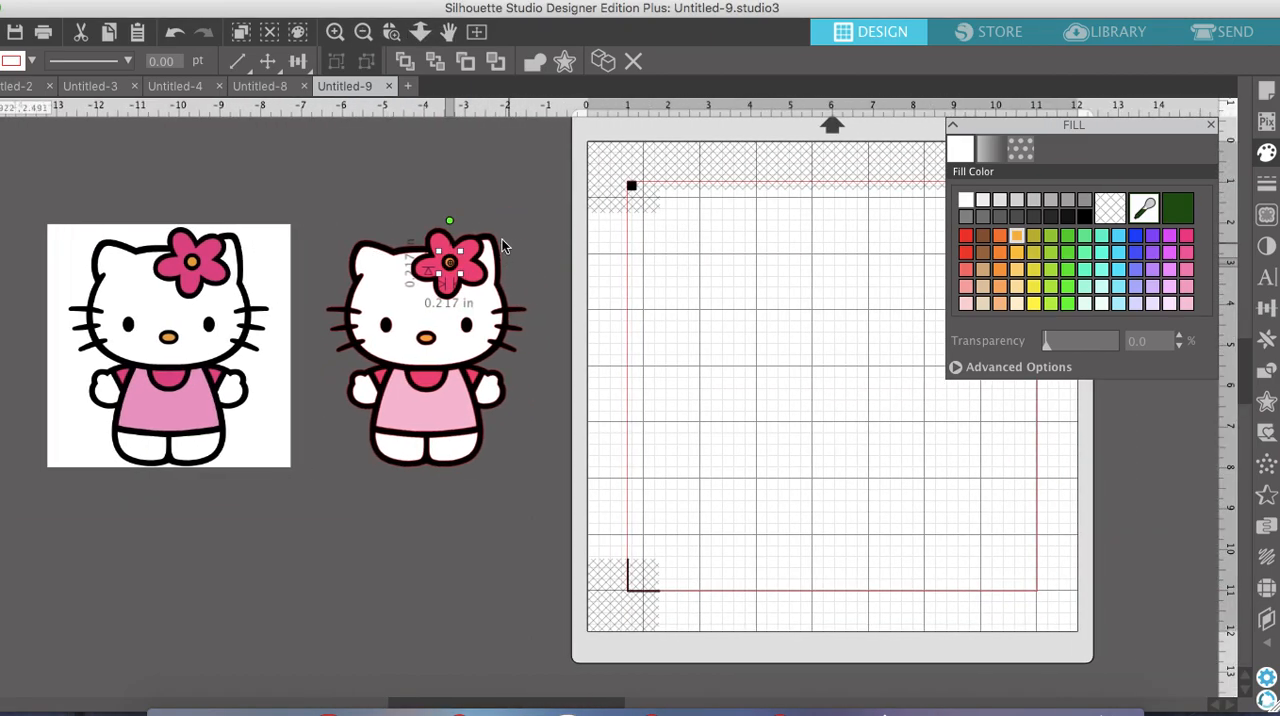
{"action": "left_click", "coordinate": [335, 31]}
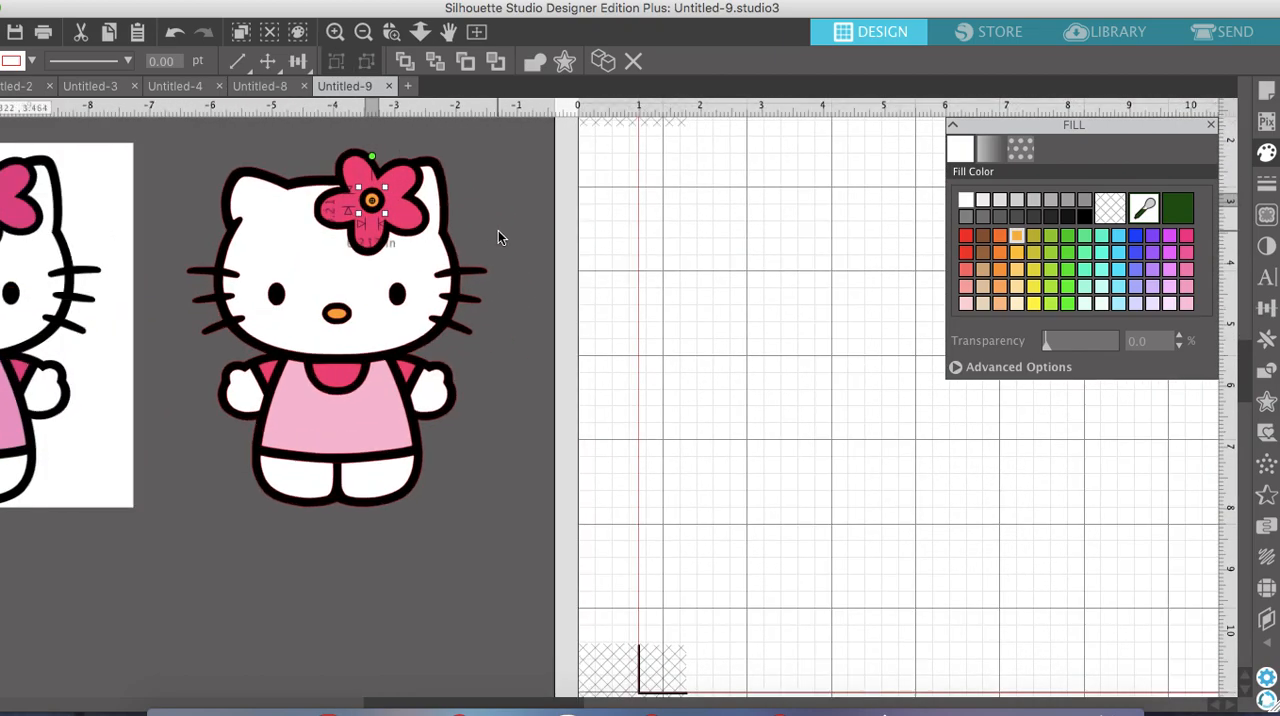
{"action": "scroll", "coordinate": [498, 230], "scroll_direction": "left", "scroll_amount": 3}
{"action": "left_click", "coordinate": [770, 202]}
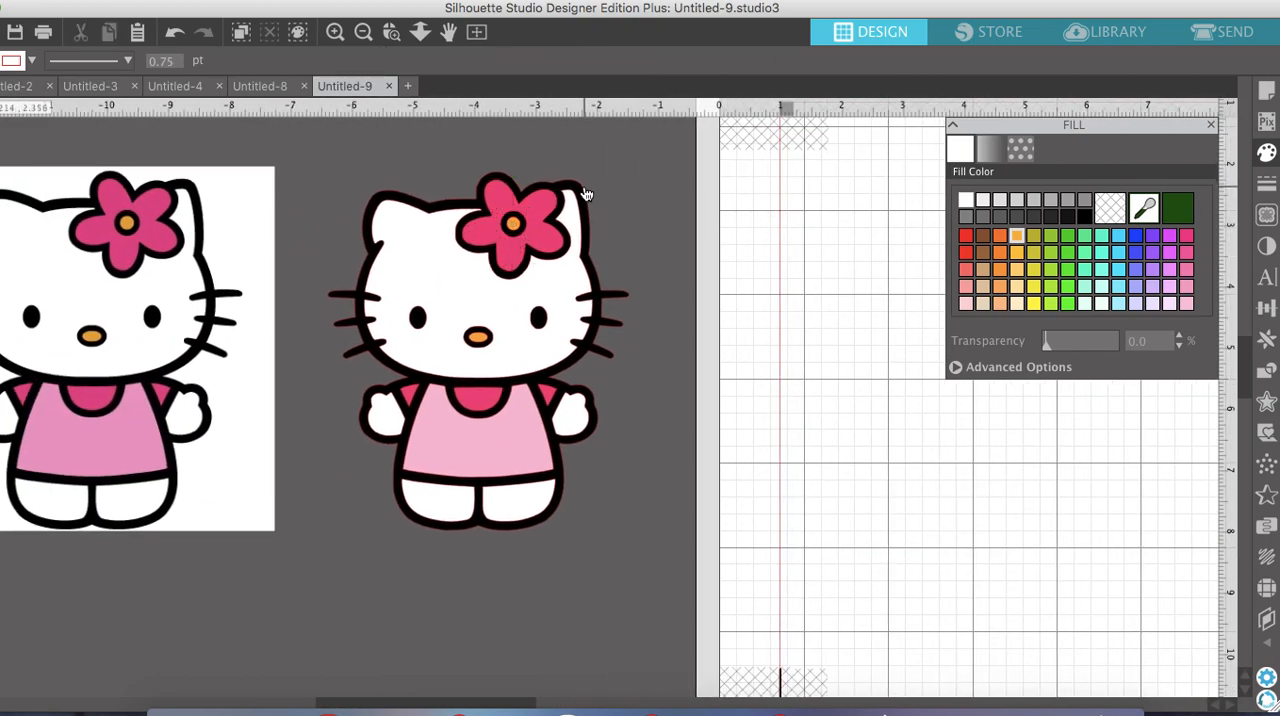
Move the black silhouette onto the mat and set the orange flower centre and orange nose beside the figure
{"action": "mouse_move", "coordinate": [587, 193]}
{"action": "left_mouse_down"}
{"action": "mouse_move", "coordinate": [1002, 272]}
{"action": "mouse_move", "coordinate": [1067, 264]}
{"action": "mouse_move", "coordinate": [1059, 289]}
{"action": "left_mouse_up"}
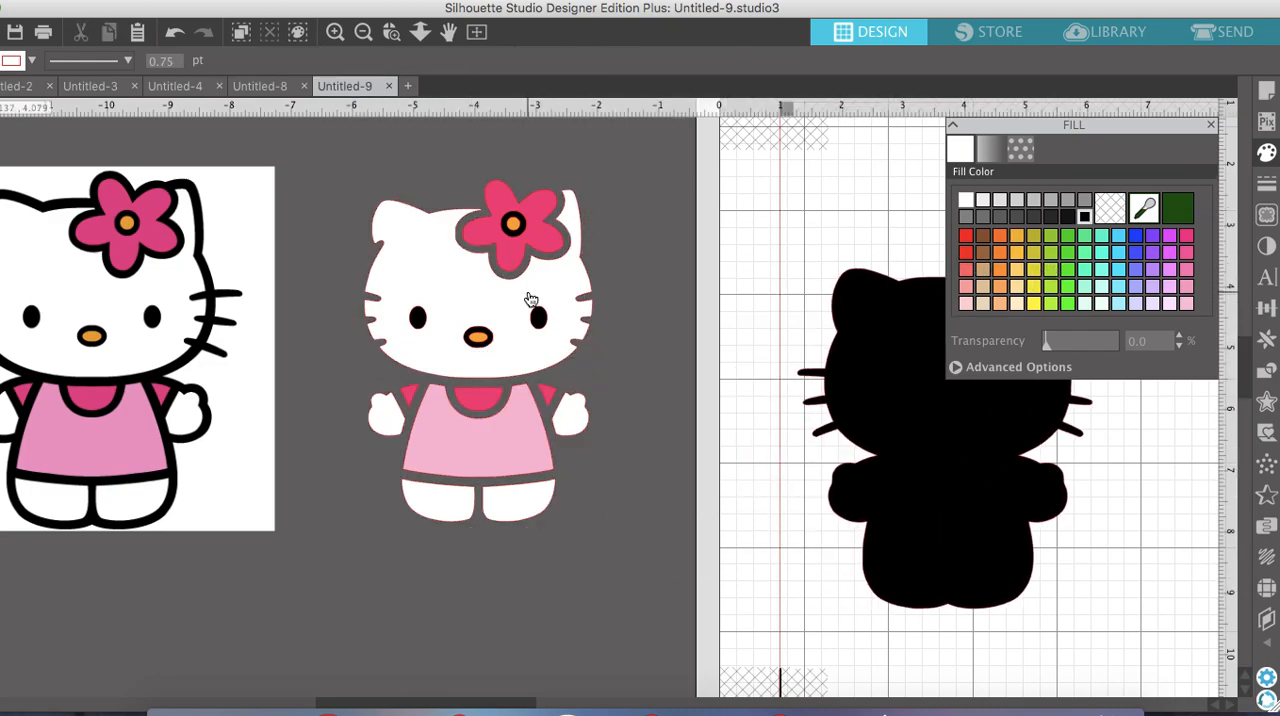
{"action": "left_click_drag", "start_coordinate": [510, 220], "coordinate": [640, 225]}
{"action": "left_click", "coordinate": [484, 340]}
{"action": "left_click_drag", "start_coordinate": [480, 343], "coordinate": [671, 307]}
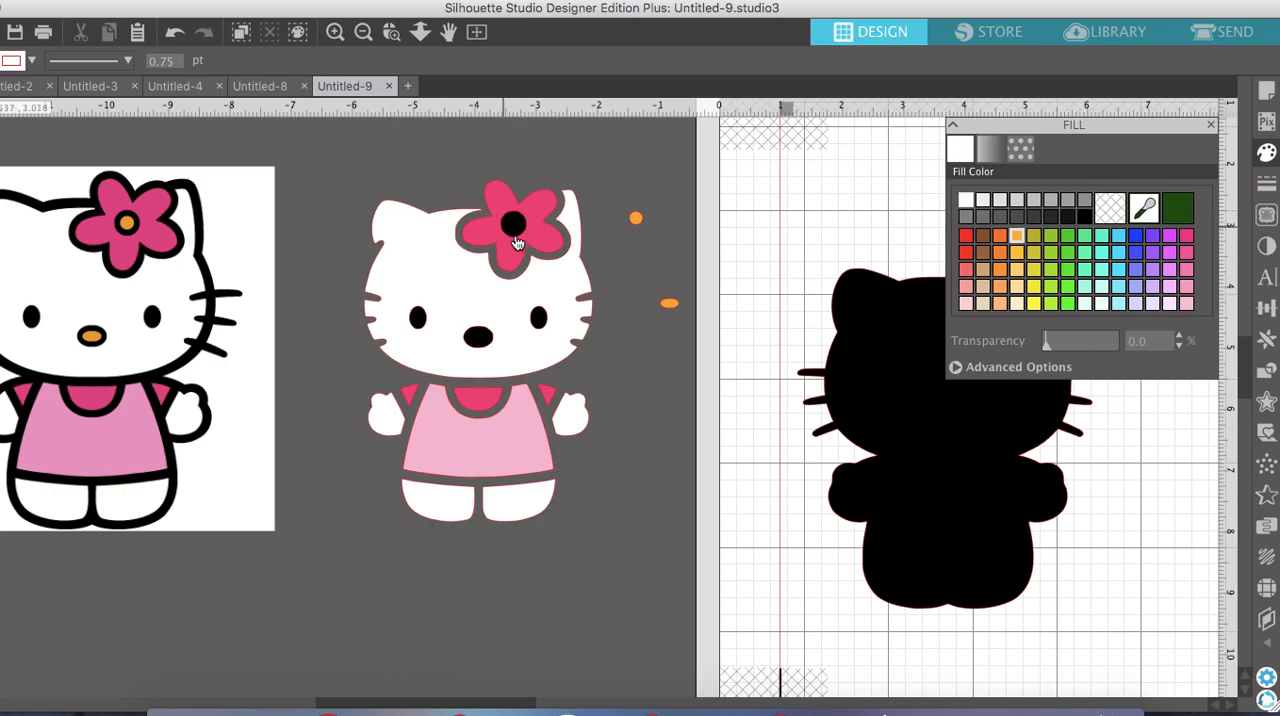
Make a compound path of the flower petals and its black centre circle, and put the orange circle back in the centre
{"action": "left_click_drag", "start_coordinate": [517, 226], "coordinate": [682, 147]}
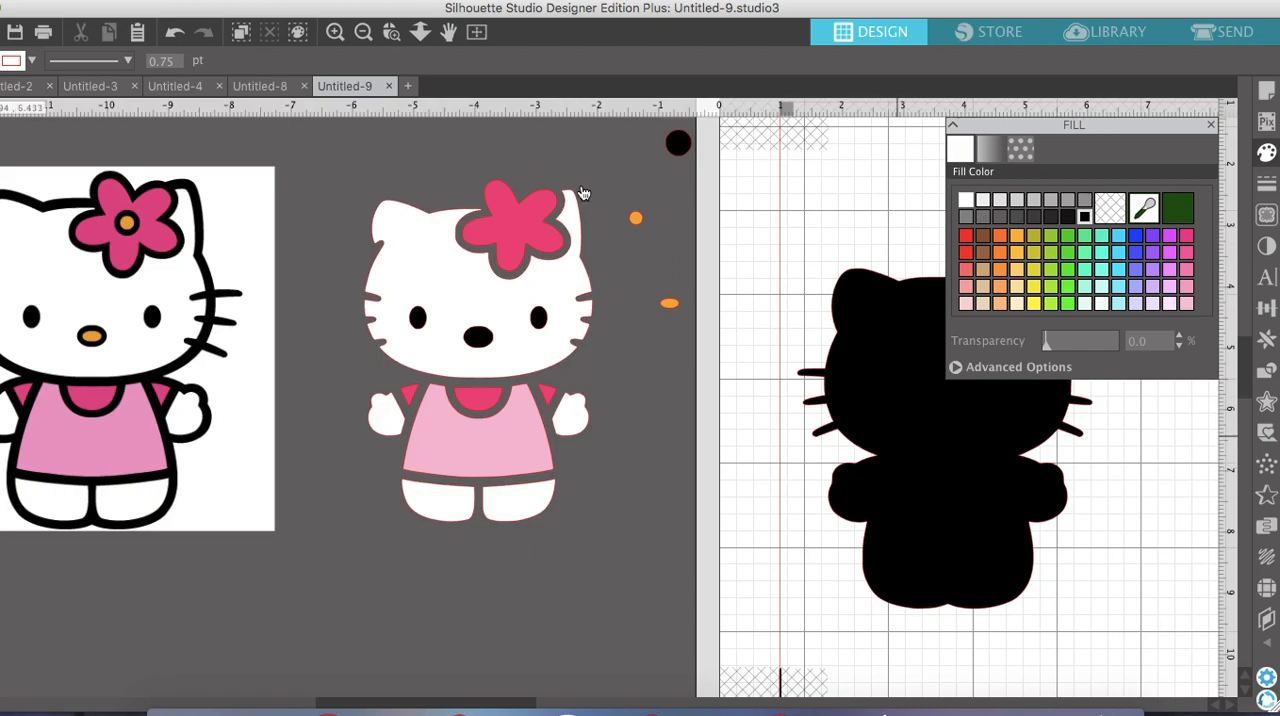
{"action": "left_click", "coordinate": [175, 35]}
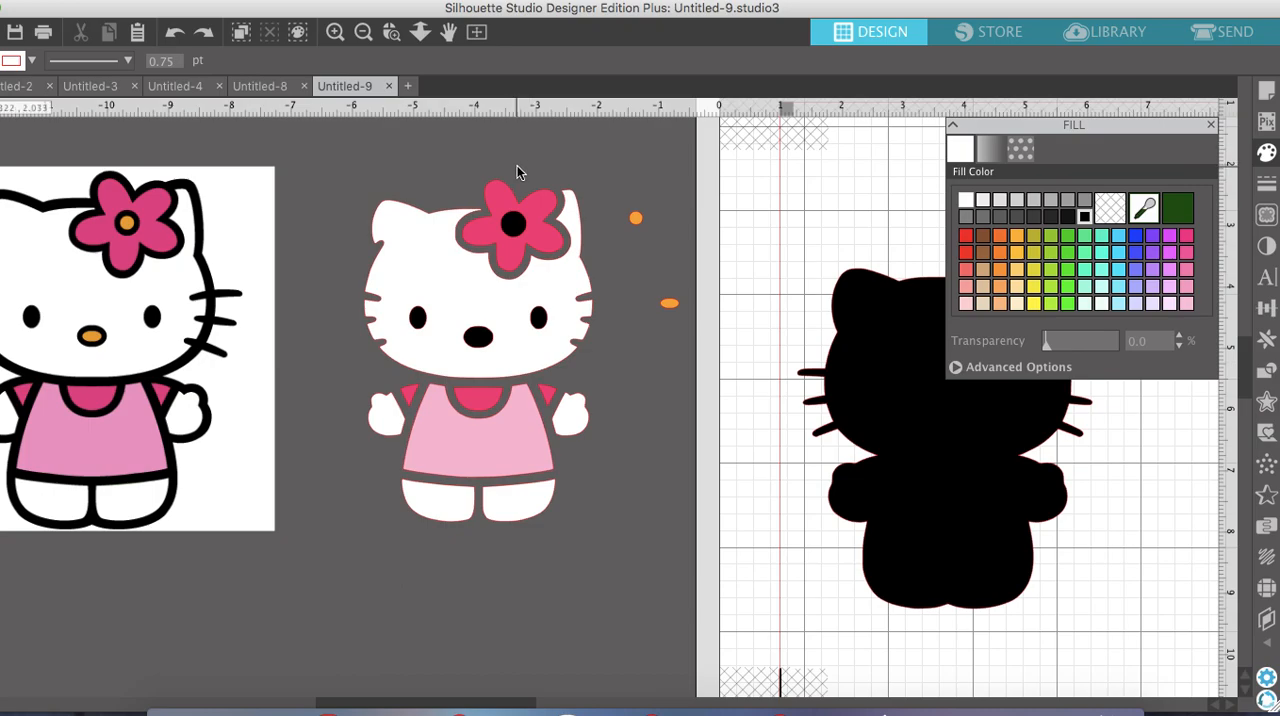
{"action": "left_click", "coordinate": [514, 209]}
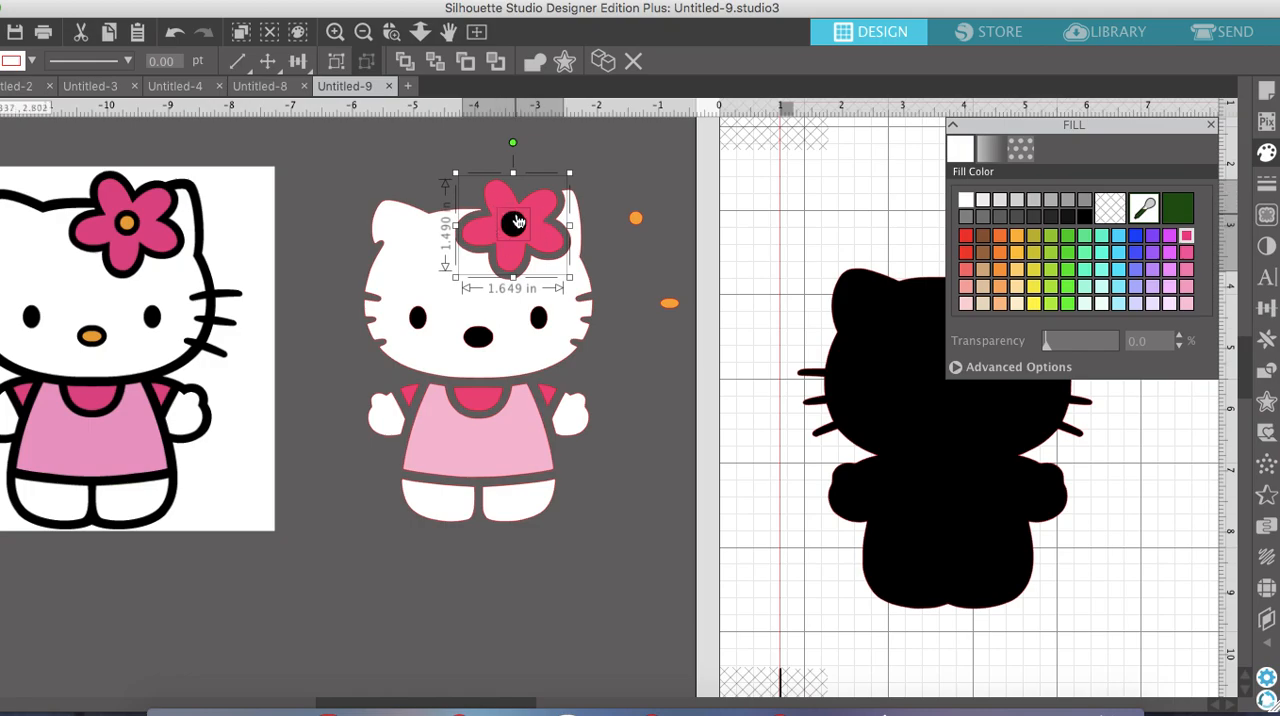
{"action": "right_click", "coordinate": [515, 222]}
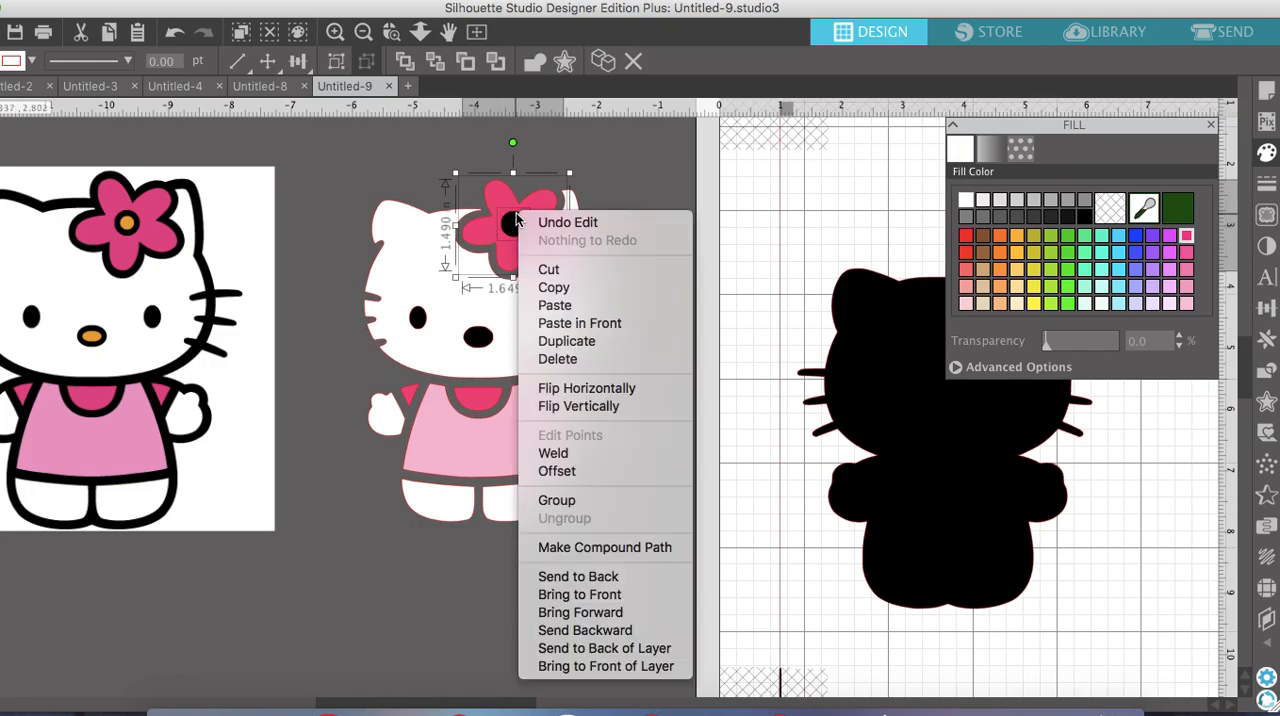
{"action": "left_click", "coordinate": [571, 535]}
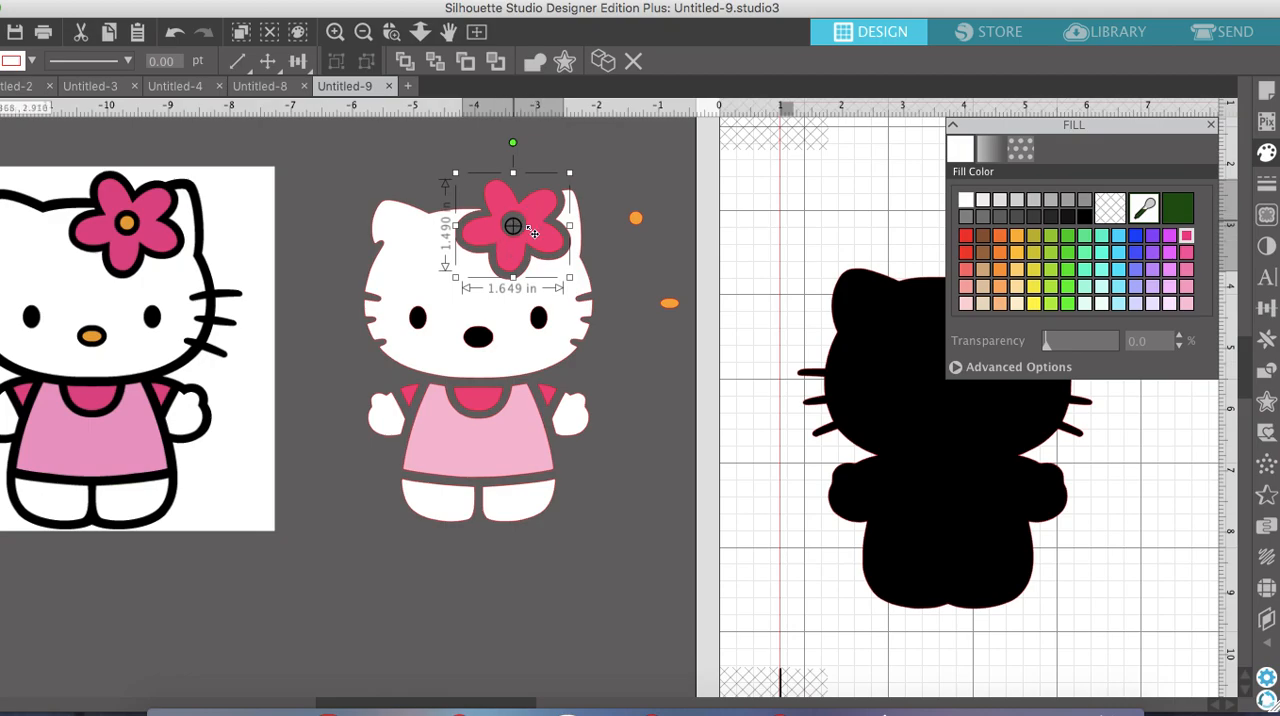
{"action": "left_click", "coordinate": [642, 245]}
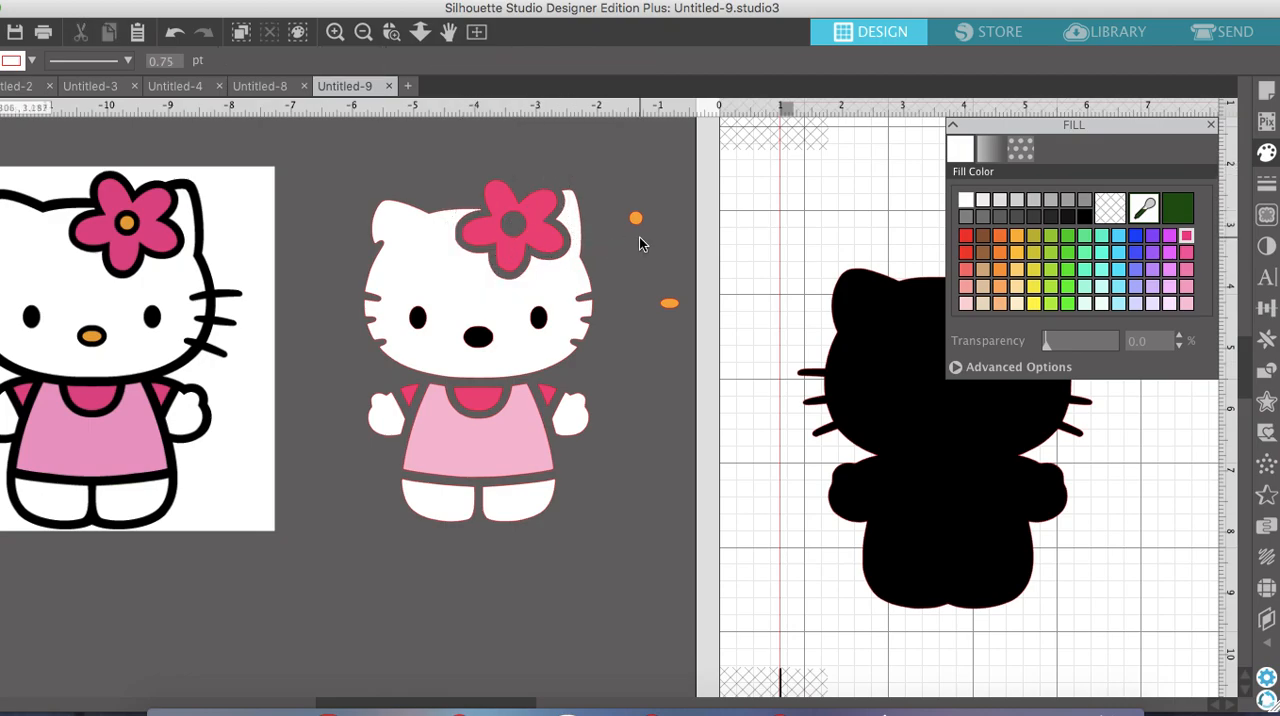
{"action": "left_click_drag", "start_coordinate": [640, 226], "coordinate": [517, 230]}
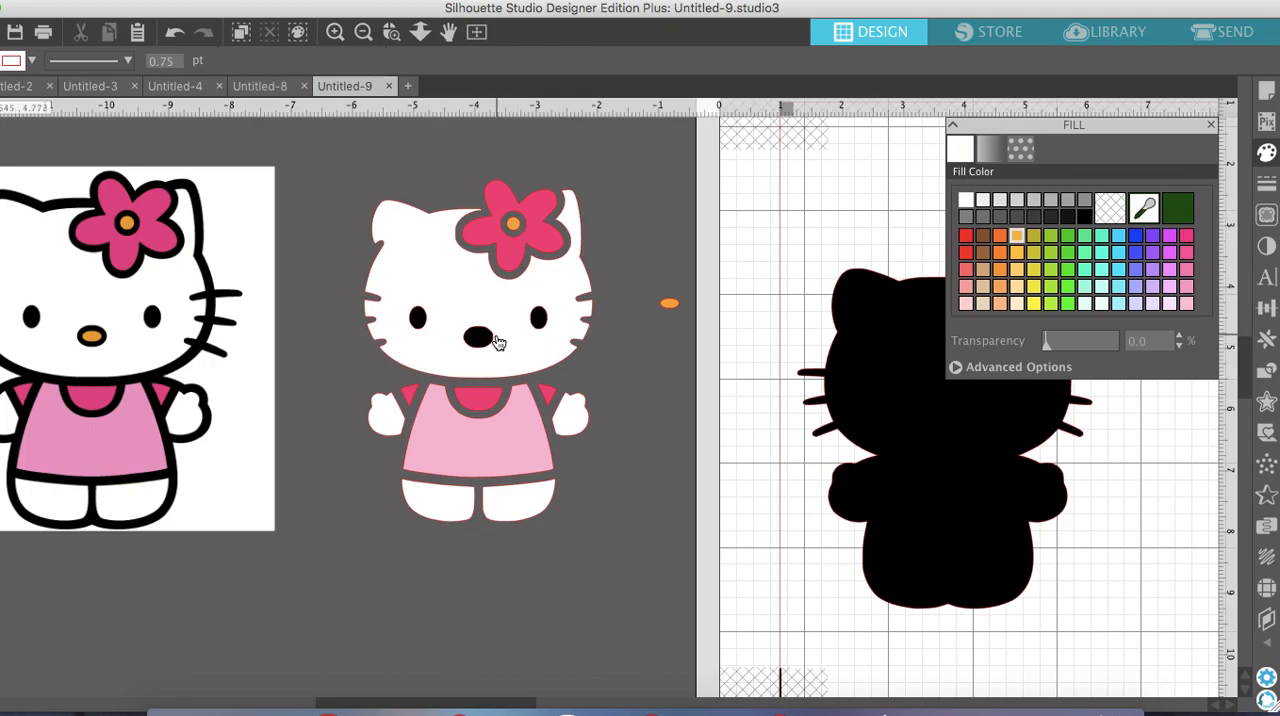
Make a compound path of the white head with its black eyes and nose
{"action": "left_click", "coordinate": [597, 305]}
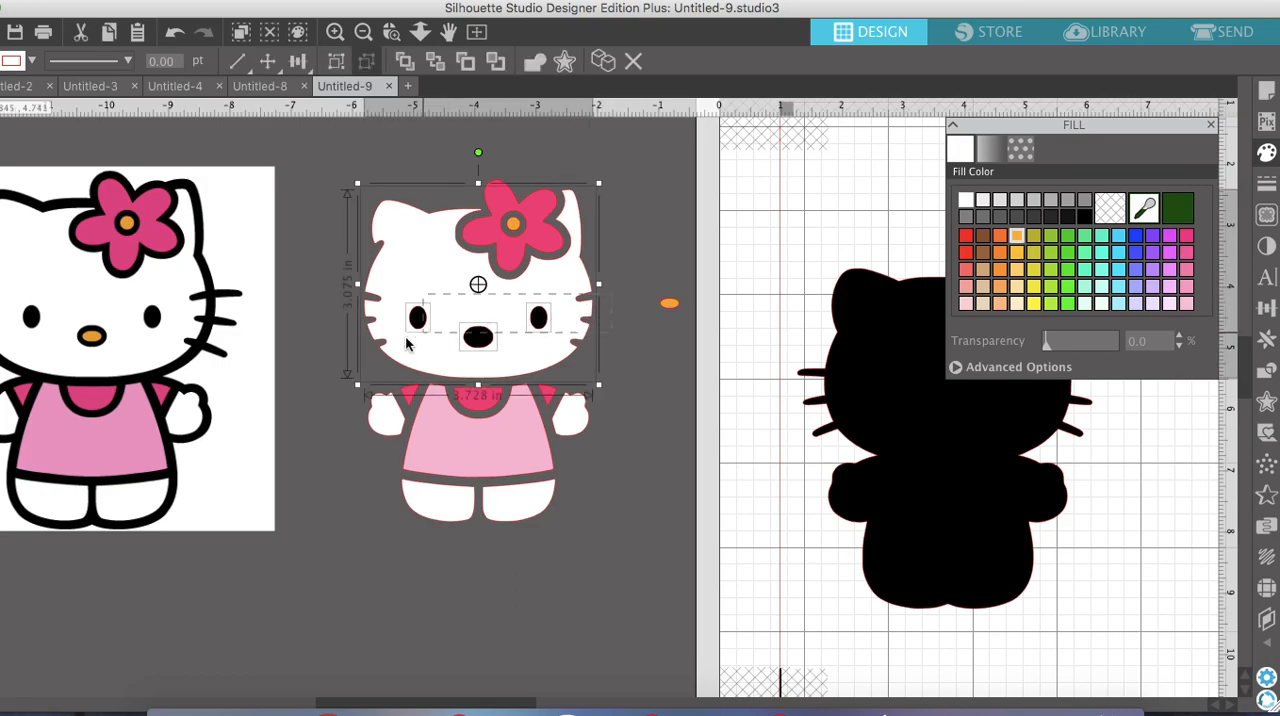
{"action": "right_click", "coordinate": [548, 318]}
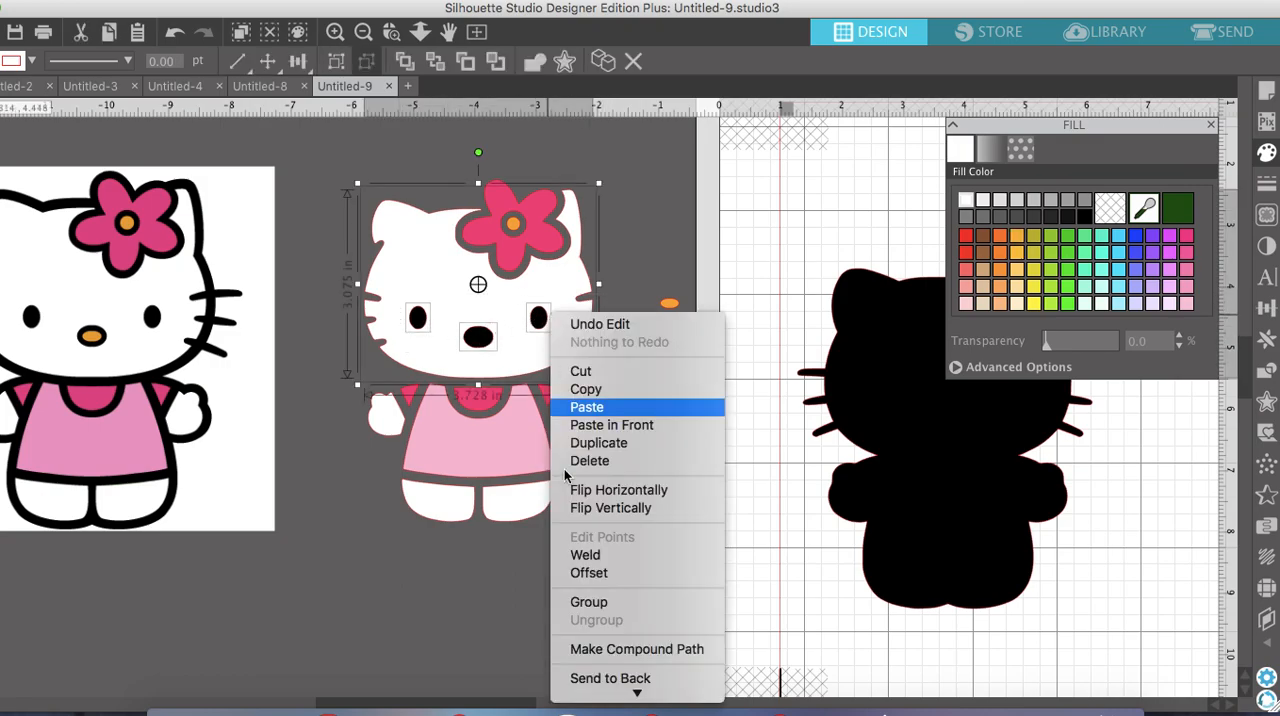
{"action": "left_click", "coordinate": [619, 651]}
{"action": "left_click", "coordinate": [629, 591]}
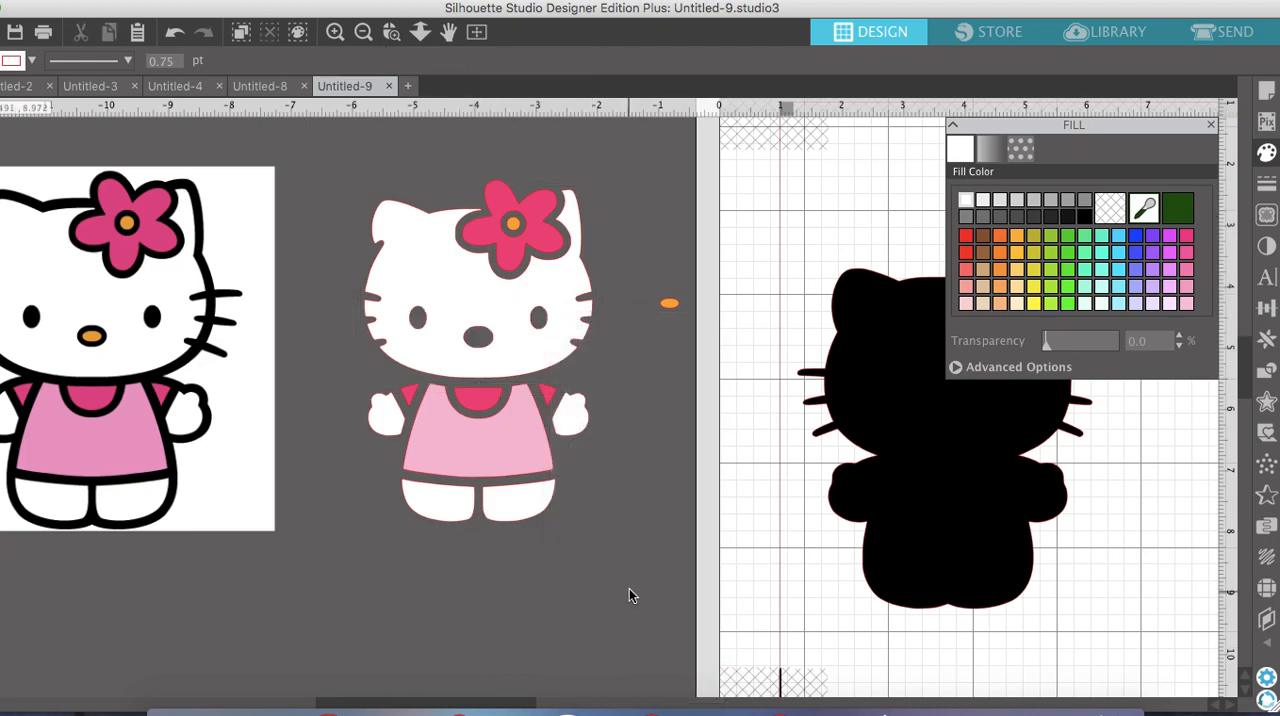
Move the orange nose back onto the face and the black silhouette back behind the coloured shapes
{"action": "left_click_drag", "start_coordinate": [506, 348], "coordinate": [489, 345]}
{"action": "left_click", "coordinate": [820, 418]}
{"action": "left_click_drag", "start_coordinate": [886, 469], "coordinate": [433, 403]}
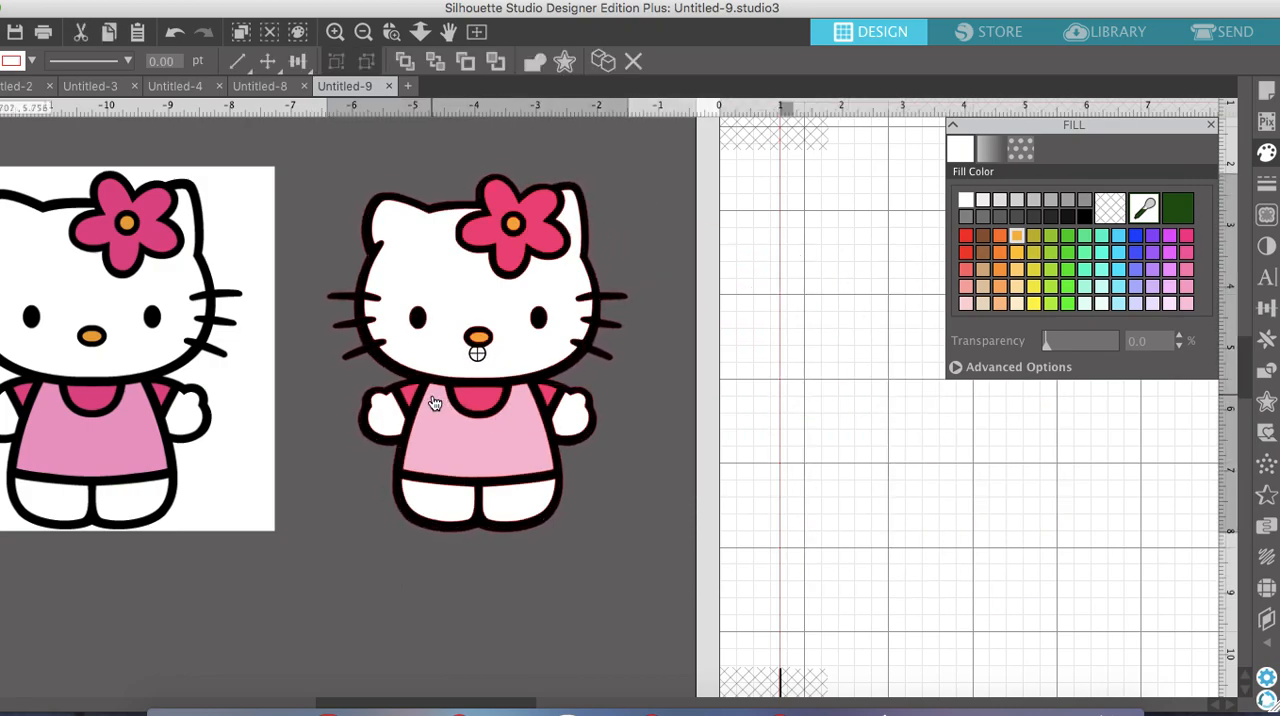
{"action": "left_click", "coordinate": [566, 652]}
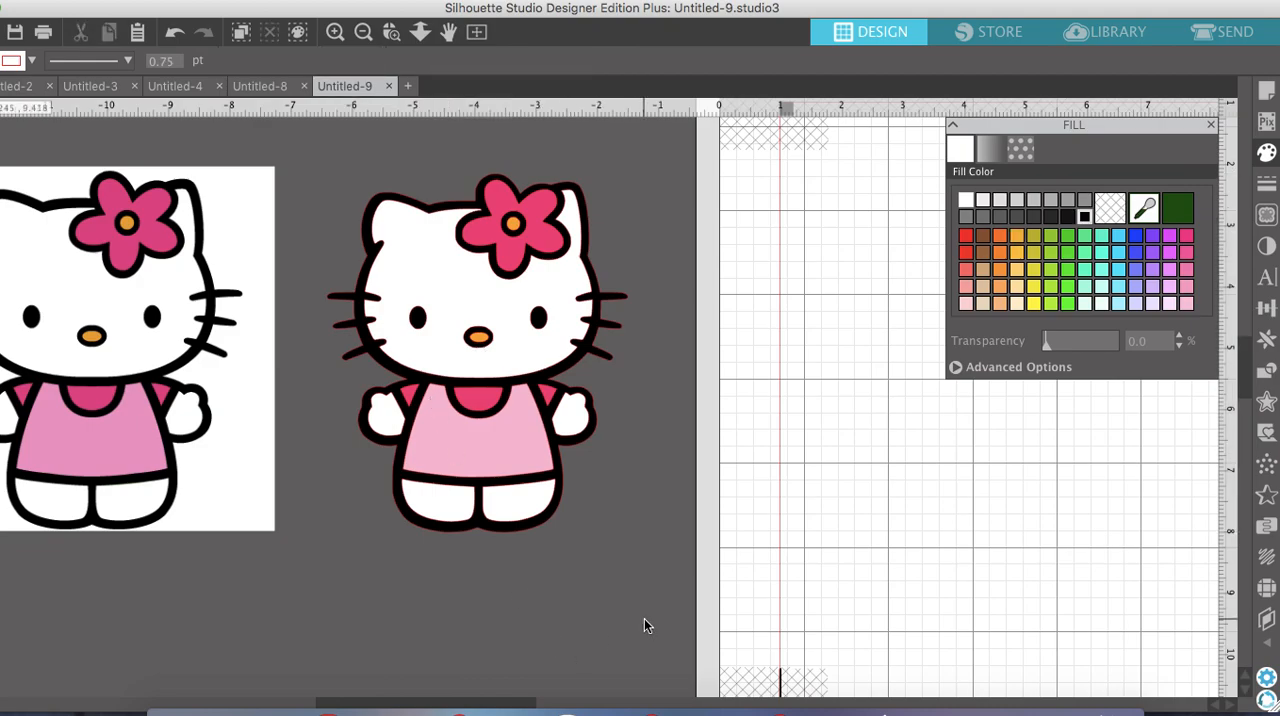
Group all the layered shapes of the traced figure and deselect the group
{"action": "left_click_drag", "start_coordinate": [441, 564], "coordinate": [312, 179]}
{"action": "left_click", "coordinate": [339, 62]}
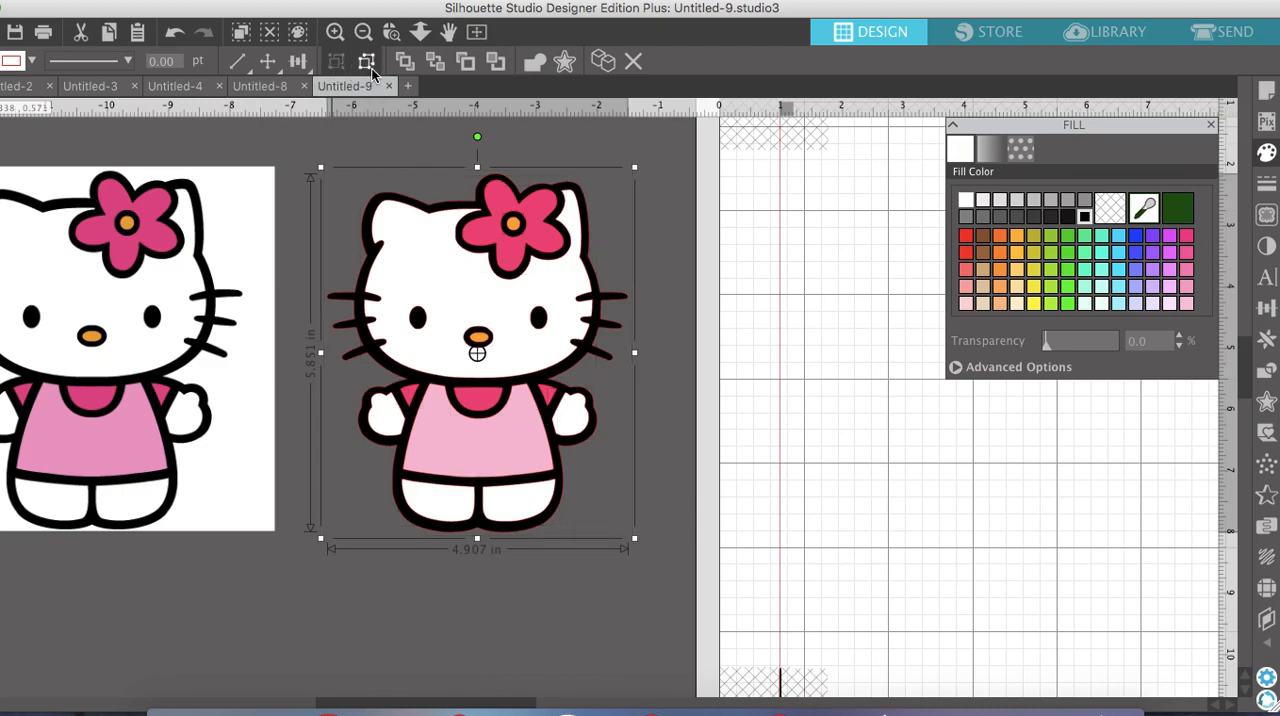
{"action": "left_click", "coordinate": [695, 306]}
Overlap the grouped figure with the original image, send it to the back and bring it to the front again
{"action": "left_click_drag", "start_coordinate": [271, 297], "coordinate": [334, 299]}
{"action": "left_click_drag", "start_coordinate": [508, 300], "coordinate": [452, 297]}
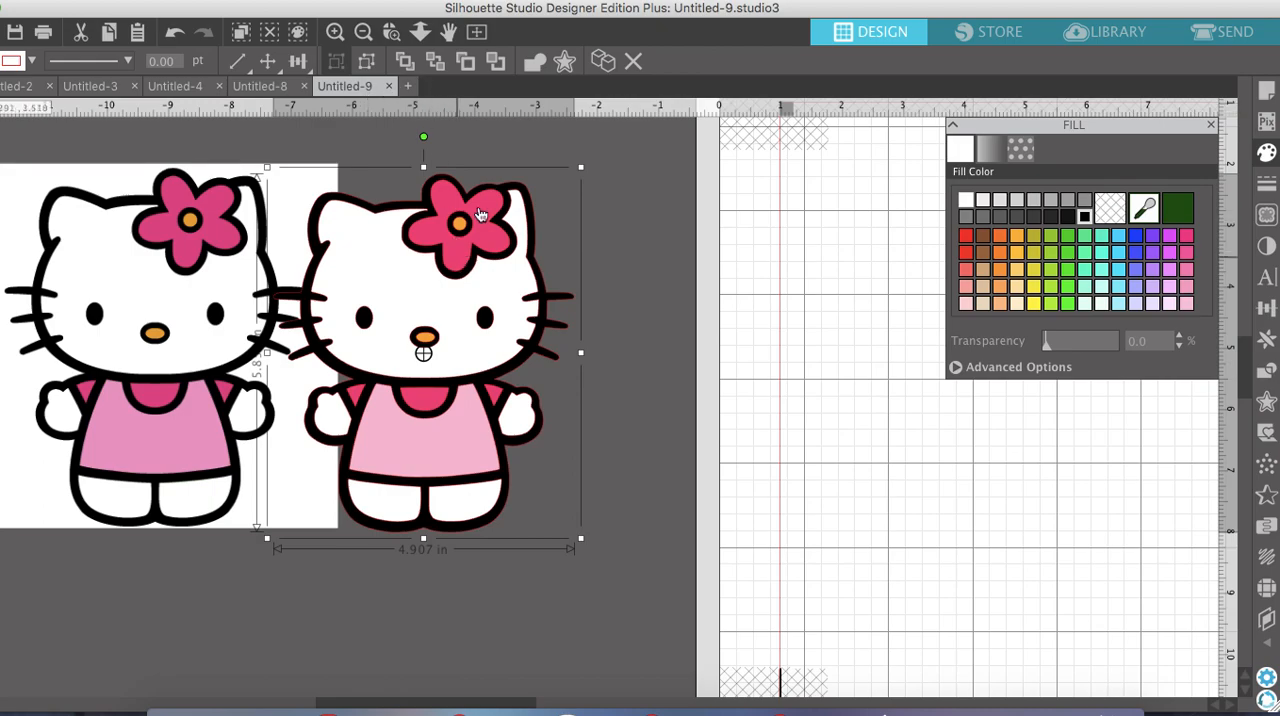
{"action": "left_click_drag", "start_coordinate": [421, 252], "coordinate": [323, 253]}
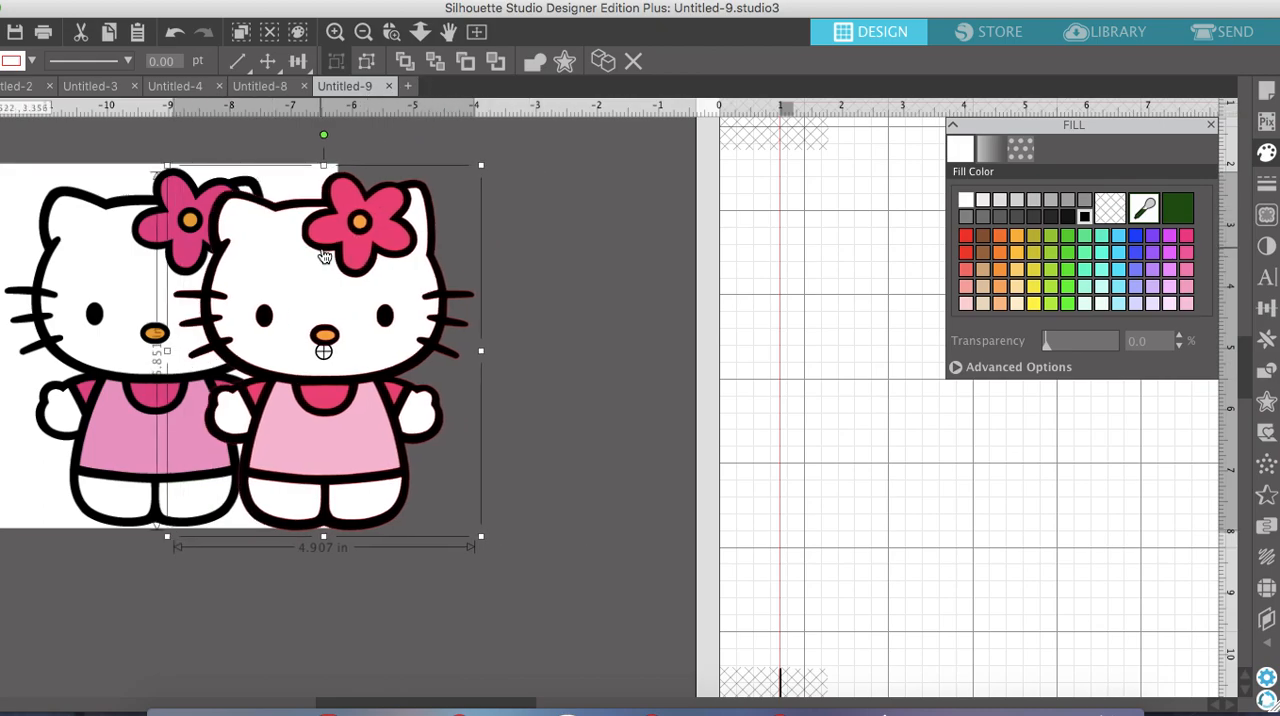
{"action": "left_click", "coordinate": [436, 65]}
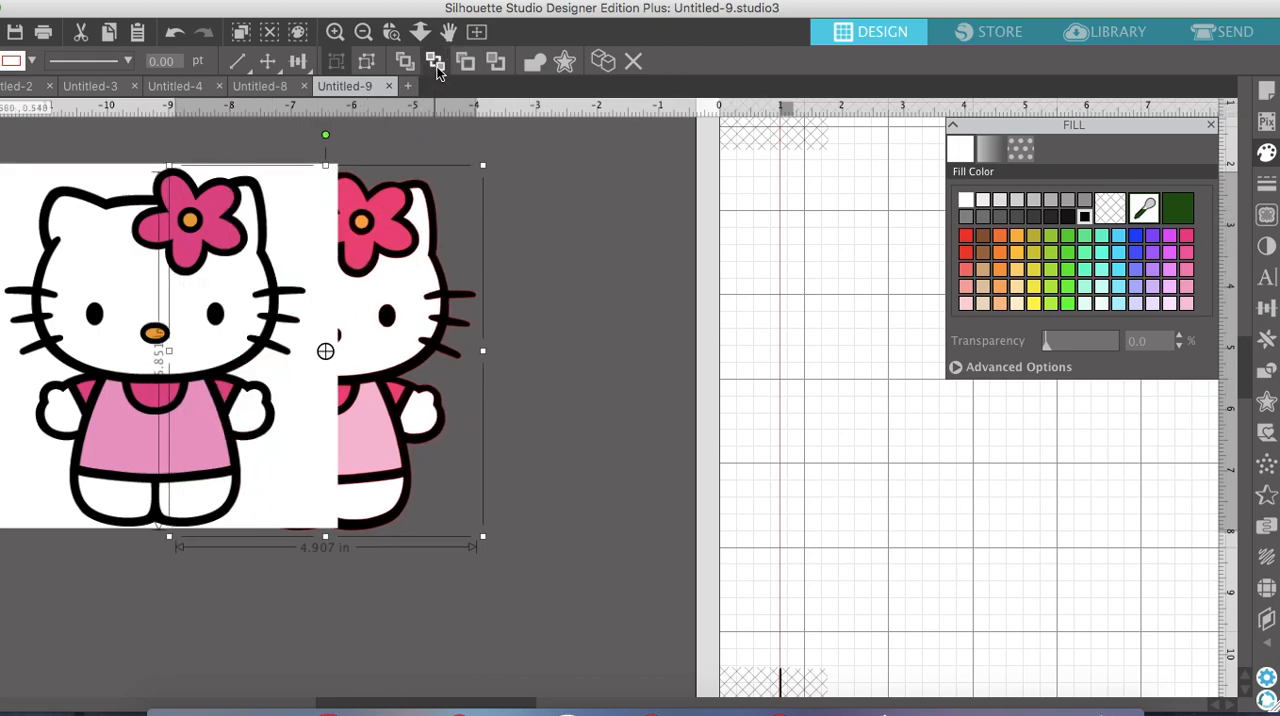
{"action": "left_click", "coordinate": [404, 61]}
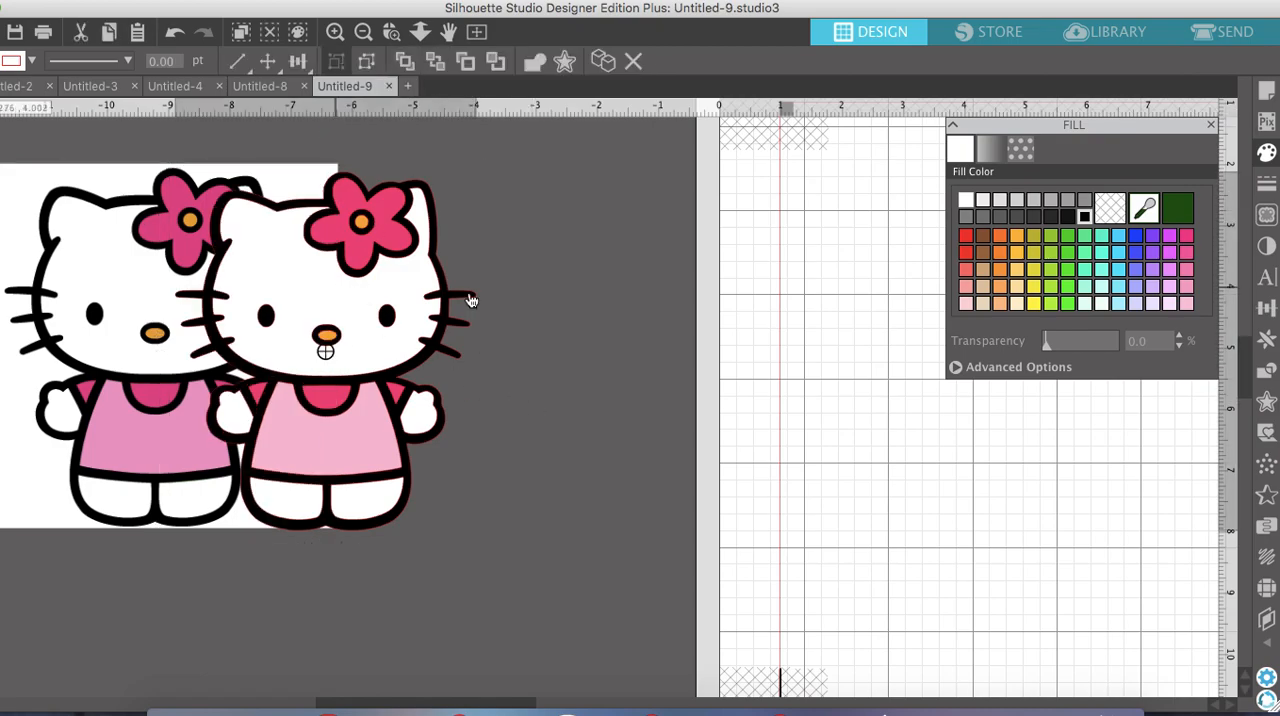
Move the grouped figure clear of the original image, next to the mat
{"action": "left_click_drag", "start_coordinate": [339, 297], "coordinate": [542, 306]}
{"action": "left_click", "coordinate": [363, 33]}
{"action": "left_click", "coordinate": [363, 33]}
{"action": "left_click", "coordinate": [363, 33]}
{"action": "scroll", "coordinate": [680, 321], "scroll_direction": "right", "scroll_amount": 3}
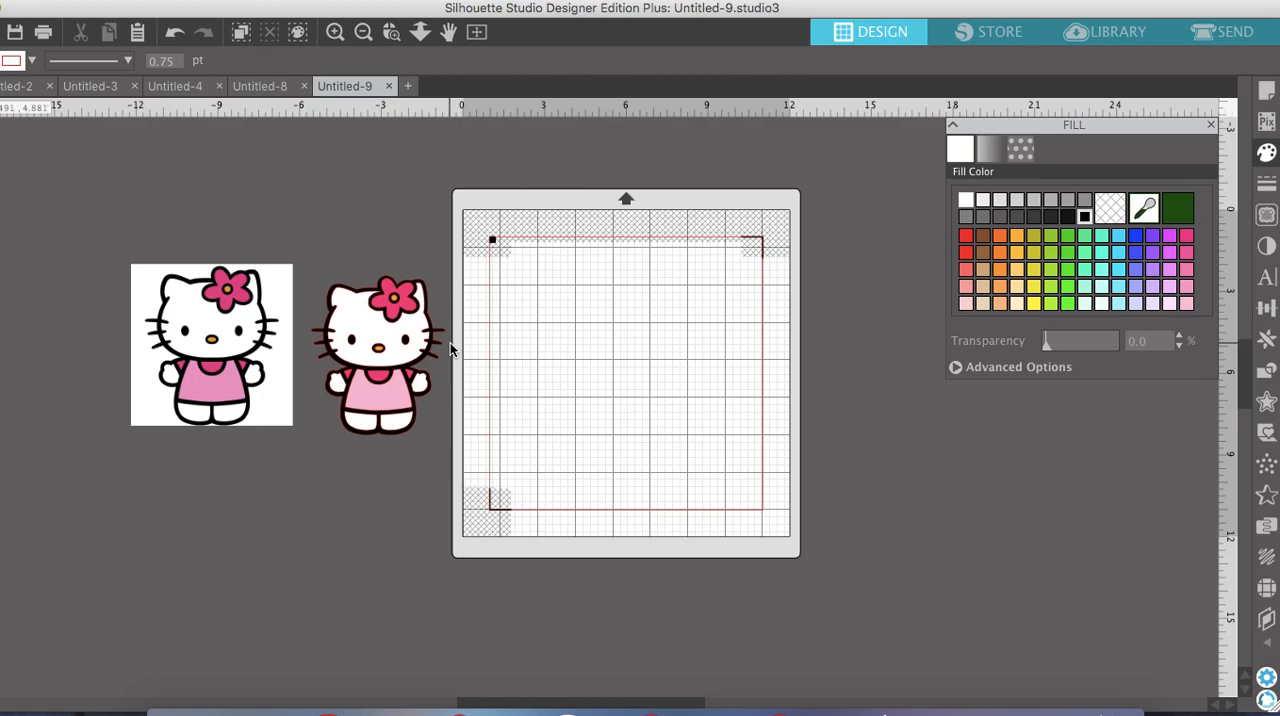
Set the page's registration marks style to Off
{"action": "left_click", "coordinate": [1266, 91]}
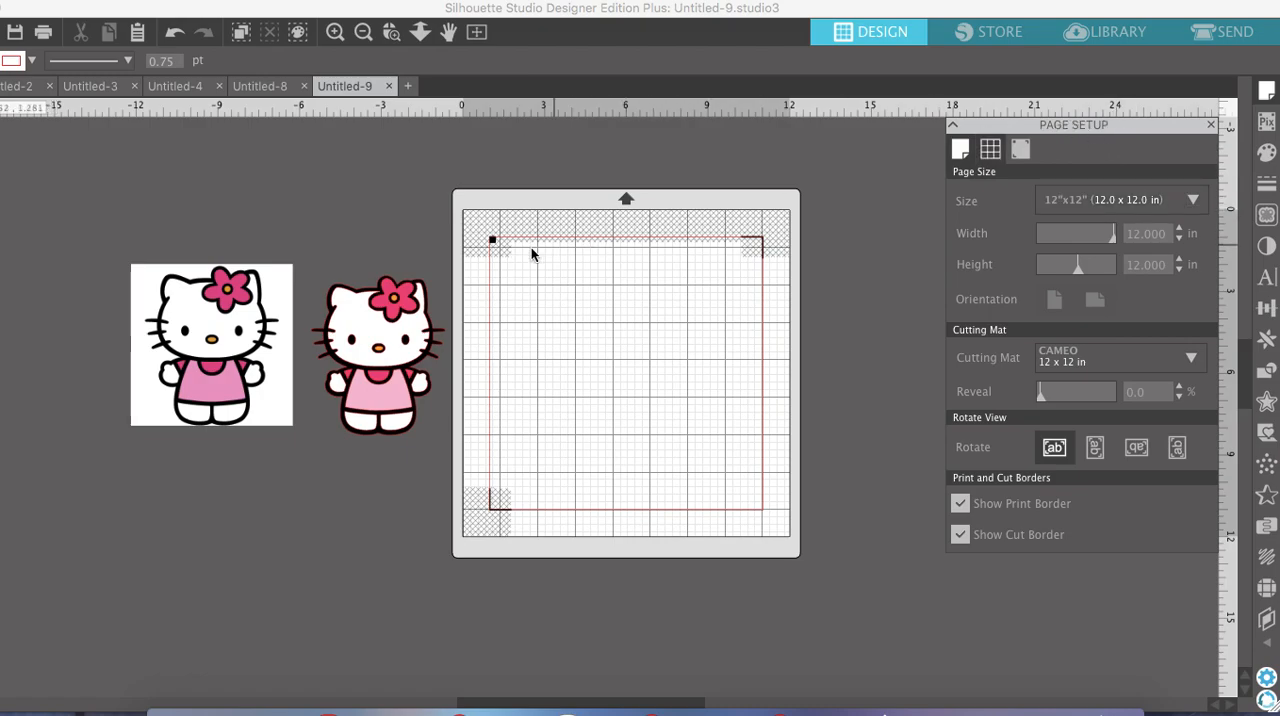
{"action": "left_click", "coordinate": [1021, 148]}
{"action": "left_click", "coordinate": [1050, 203]}
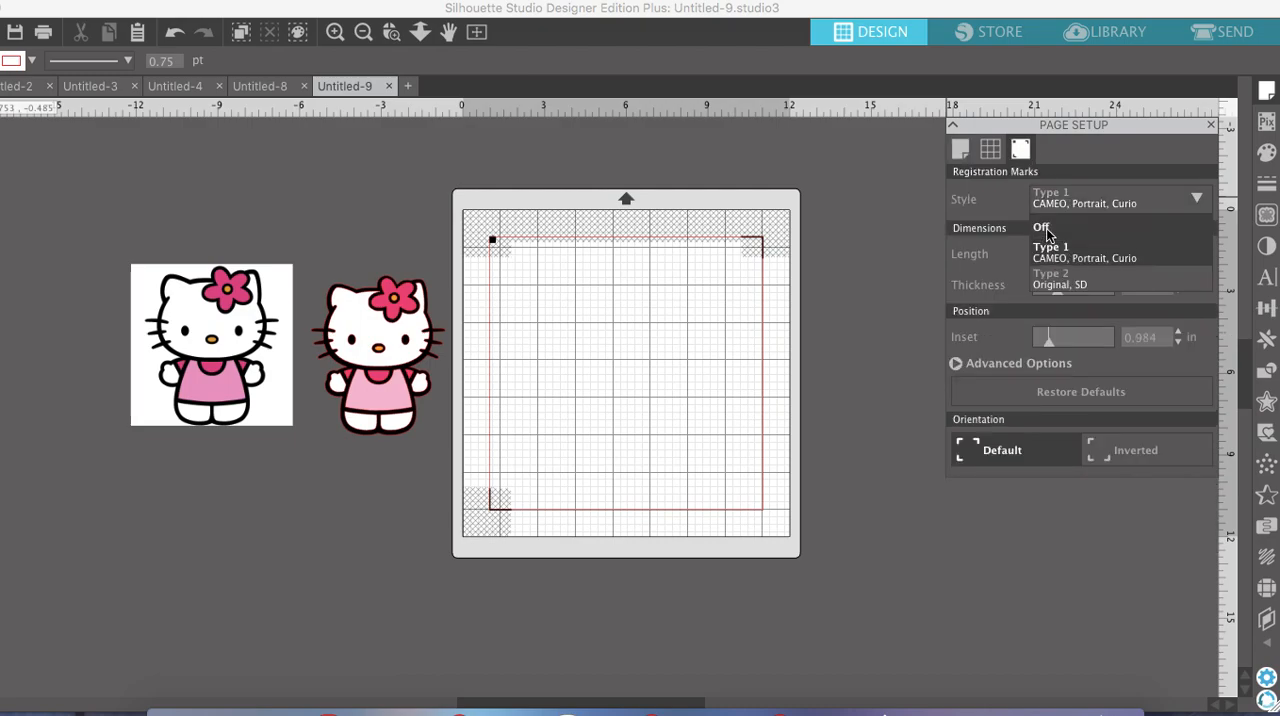
{"action": "left_click", "coordinate": [1043, 229]}
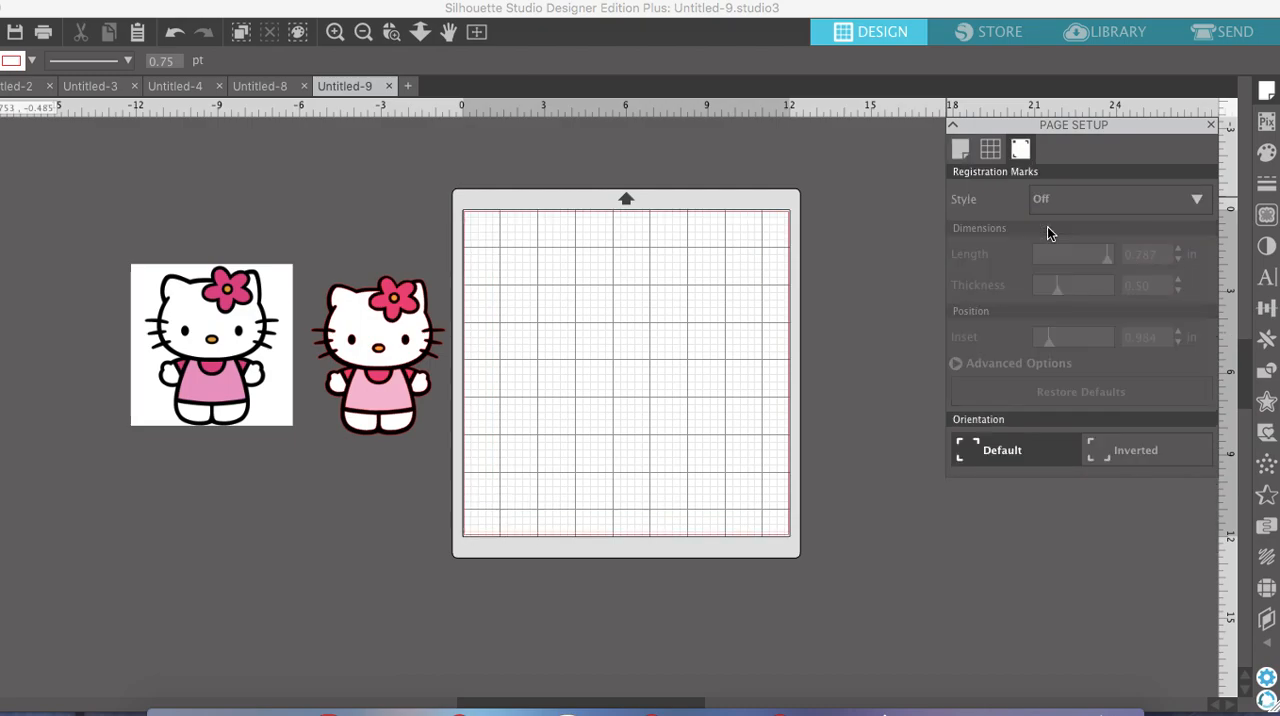
Ungroup the layered figure beside the mat into separate shapes and clear the selection
{"action": "left_click", "coordinate": [377, 373]}
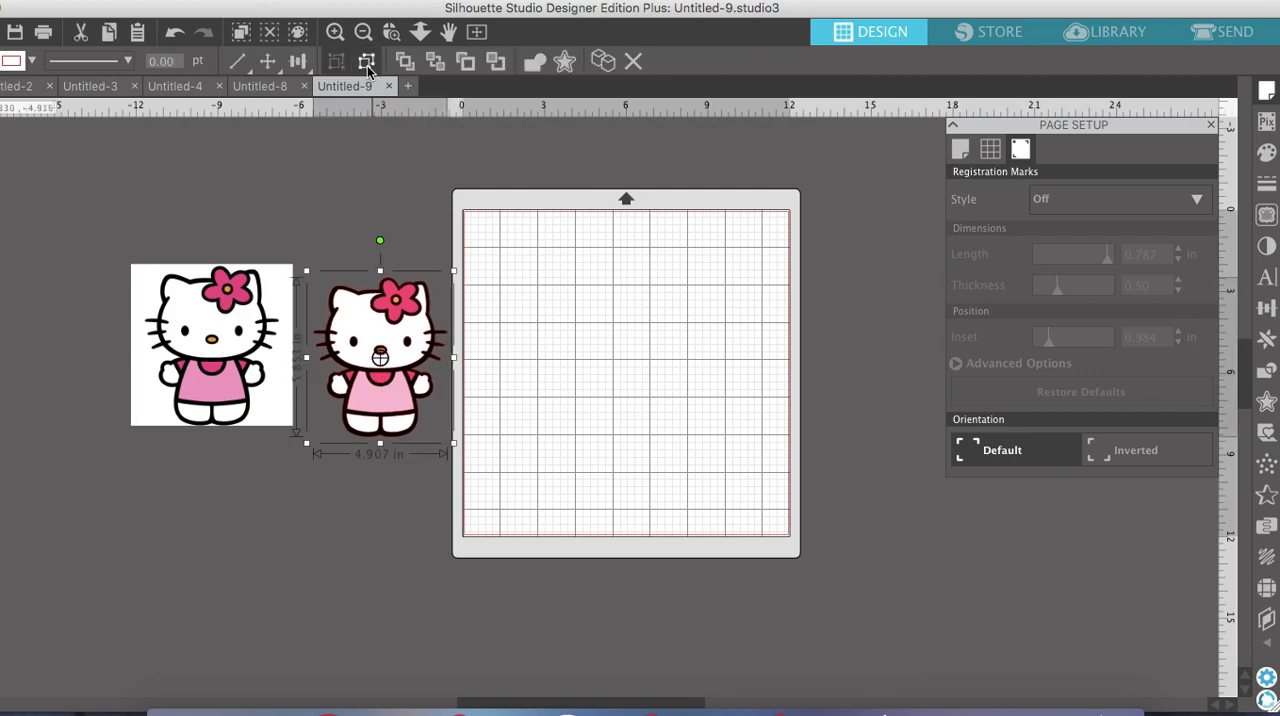
{"action": "left_click", "coordinate": [367, 65]}
{"action": "left_click", "coordinate": [366, 270]}
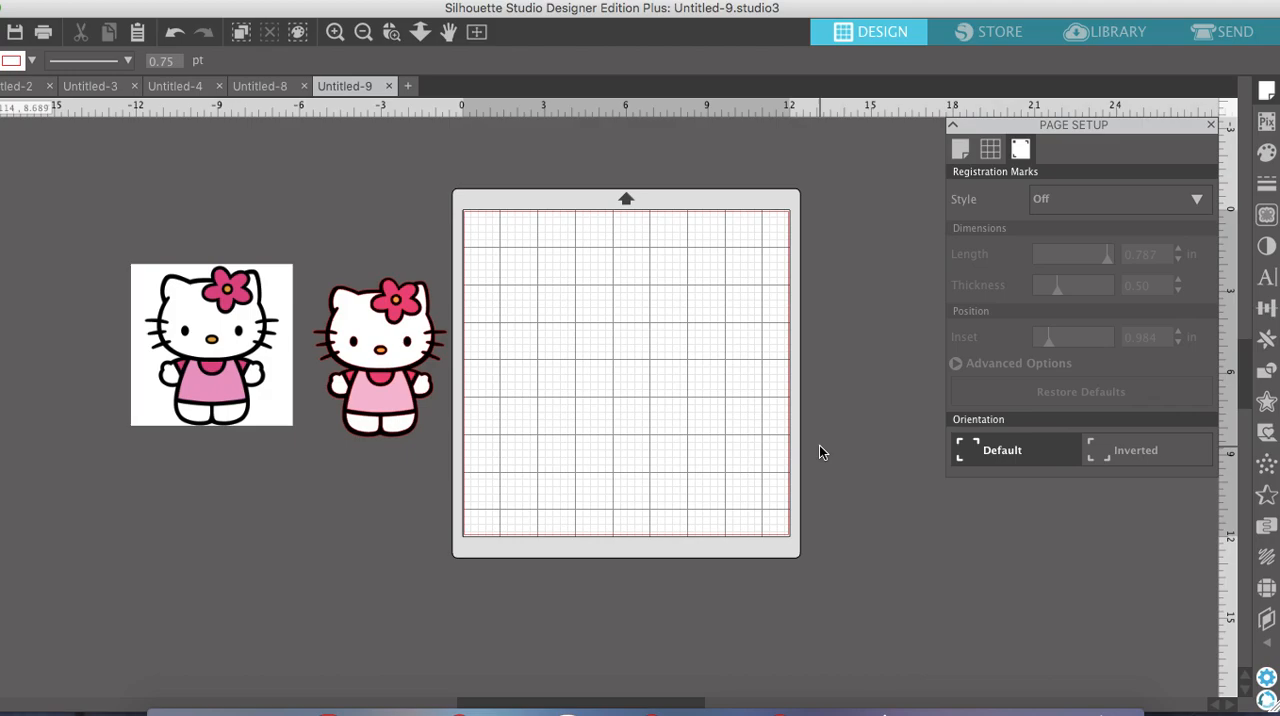
Arrange the white head, hands and feet pieces together in the mat's upper left corner
{"action": "left_click_drag", "start_coordinate": [355, 326], "coordinate": [503, 252]}
{"action": "left_click_drag", "start_coordinate": [340, 393], "coordinate": [584, 233]}
{"action": "left_click_drag", "start_coordinate": [396, 408], "coordinate": [589, 251]}
{"action": "left_click_drag", "start_coordinate": [423, 389], "coordinate": [578, 291]}
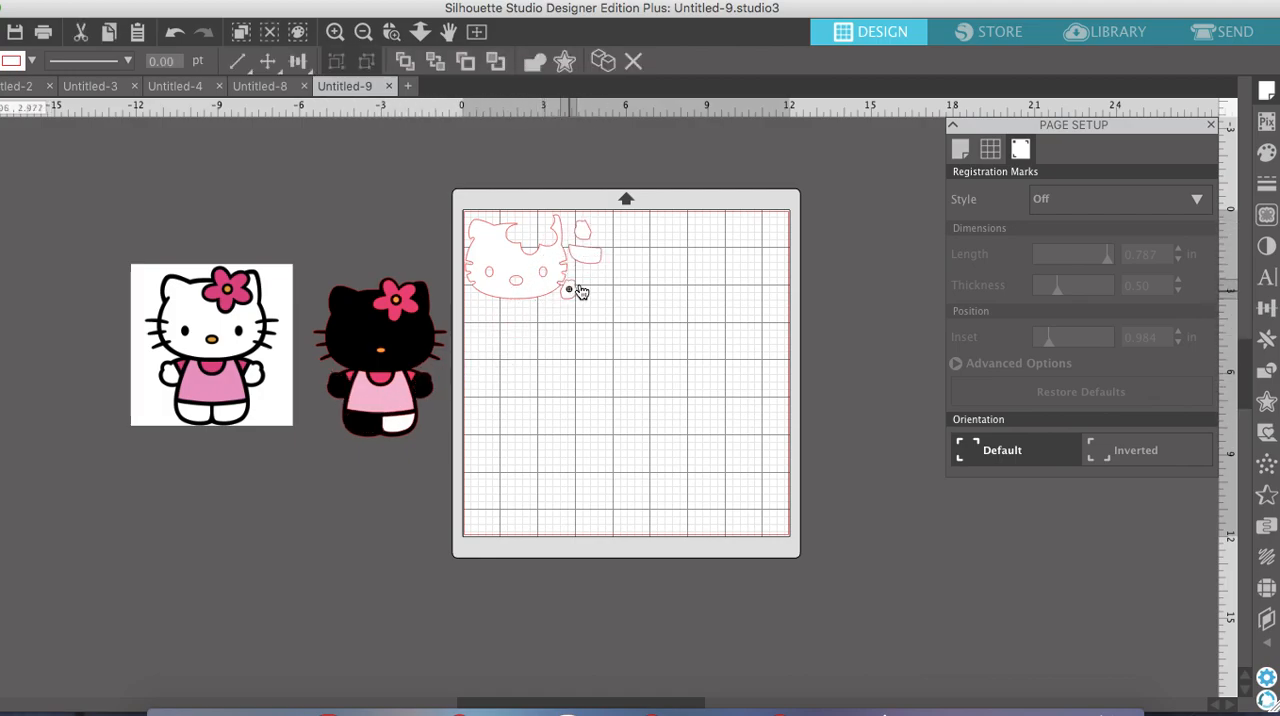
{"action": "left_click_drag", "start_coordinate": [400, 429], "coordinate": [567, 307]}
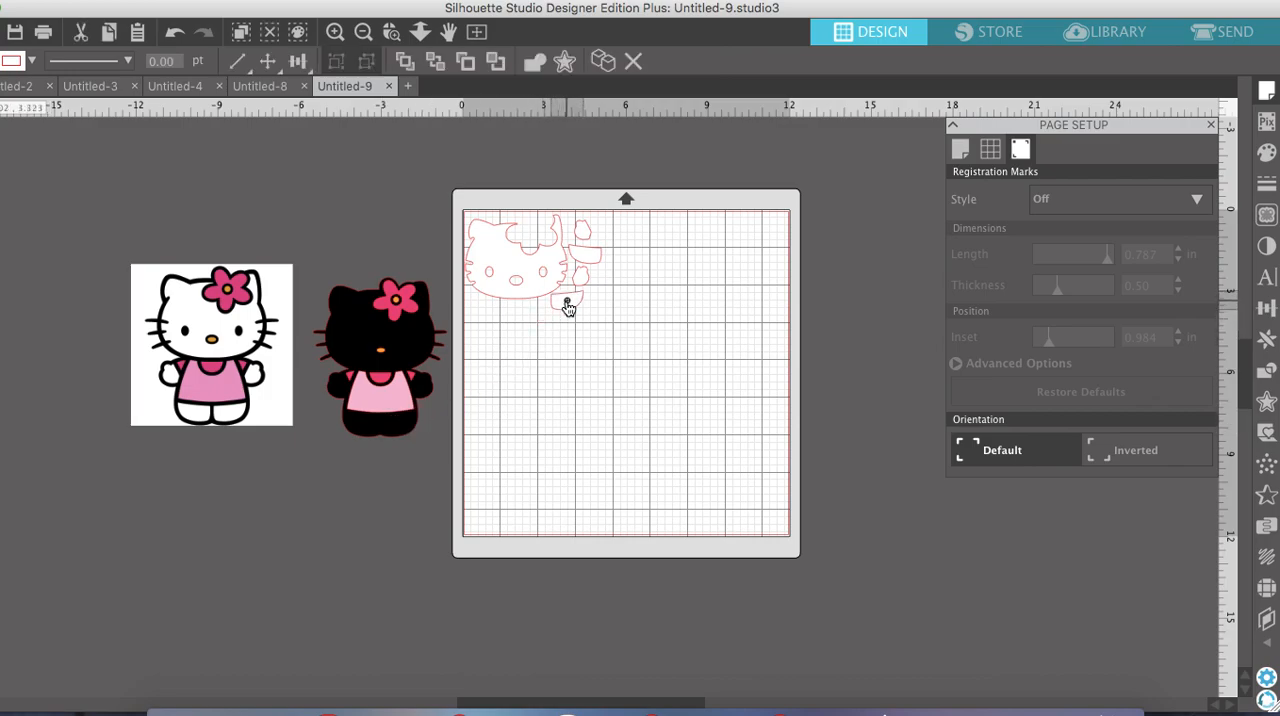
Place the flower, collar and sleeve pieces in the mat's upper right corner and the dress in its lower left corner
{"action": "left_click_drag", "start_coordinate": [400, 300], "coordinate": [776, 235]}
{"action": "left_click_drag", "start_coordinate": [351, 379], "coordinate": [776, 271]}
{"action": "left_click_drag", "start_coordinate": [380, 379], "coordinate": [739, 265]}
{"action": "left_click_drag", "start_coordinate": [411, 377], "coordinate": [762, 273]}
{"action": "left_click_drag", "start_coordinate": [391, 414], "coordinate": [510, 531]}
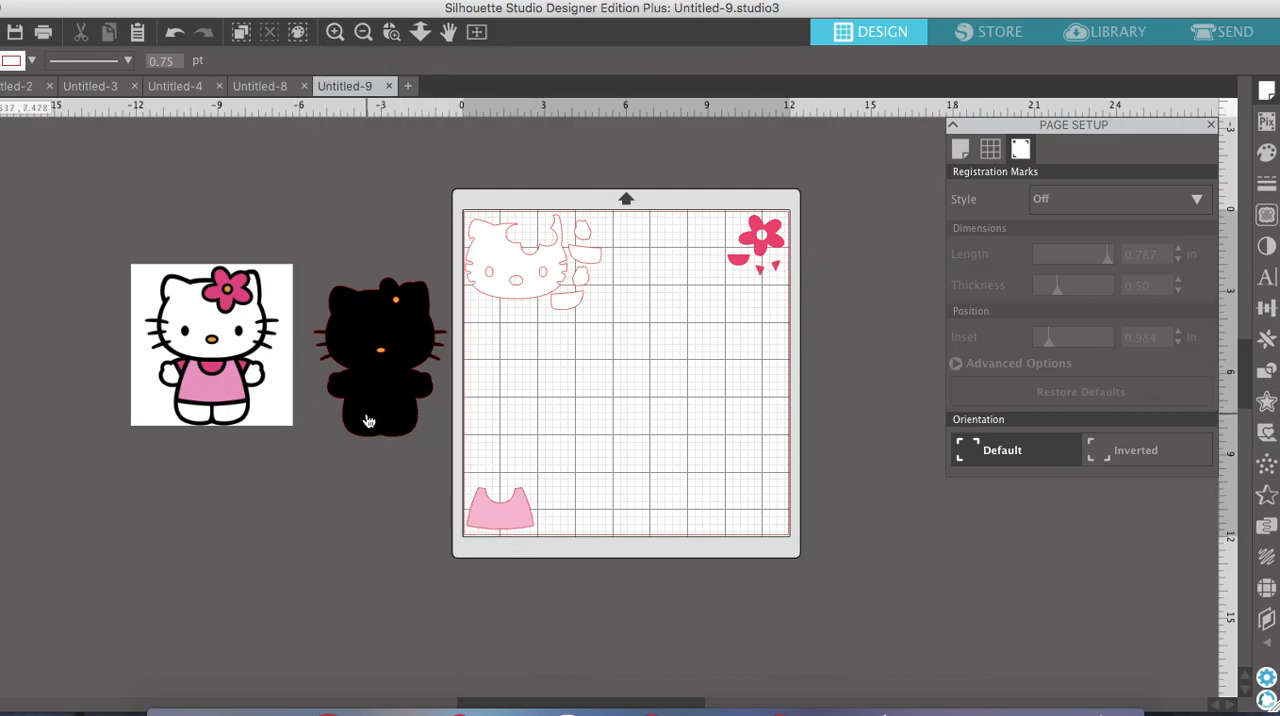
Move the black silhouette to the mat's lower right corner and place the orange nose beside the orange flower centre
{"action": "left_click_drag", "start_coordinate": [404, 428], "coordinate": [712, 515]}
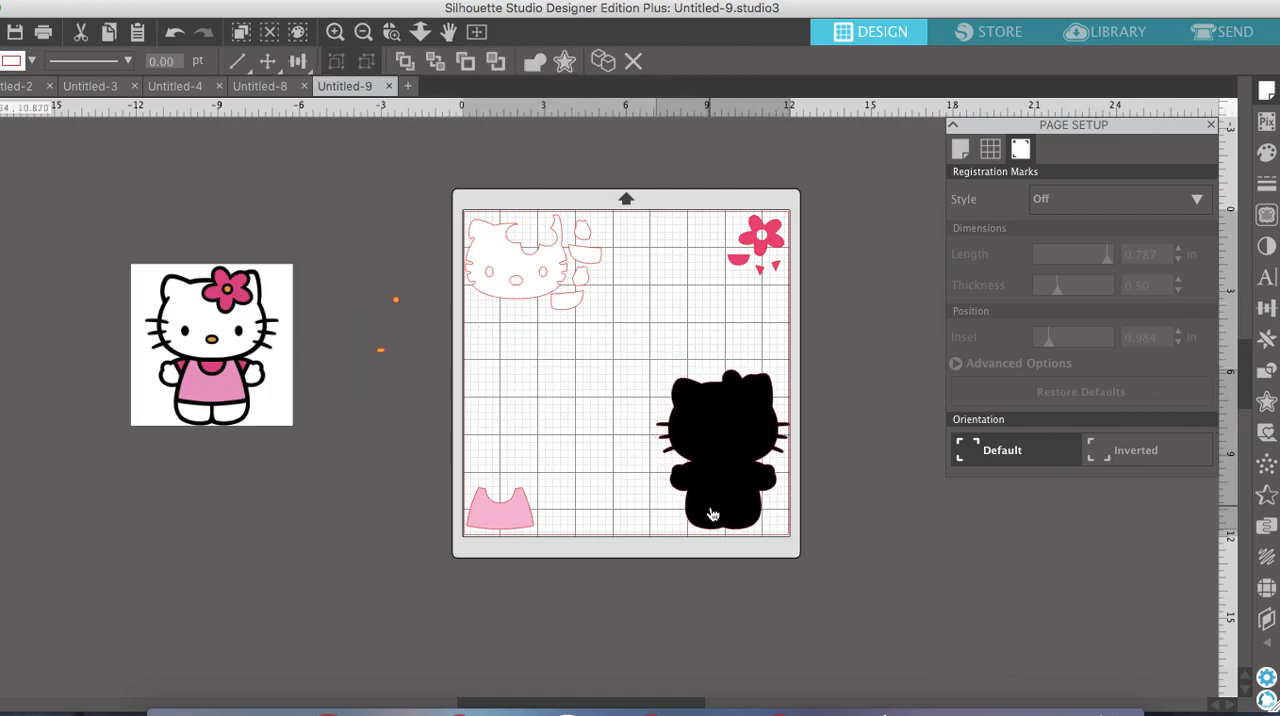
{"action": "left_click", "coordinate": [594, 497]}
{"action": "left_click_drag", "start_coordinate": [391, 357], "coordinate": [414, 311]}
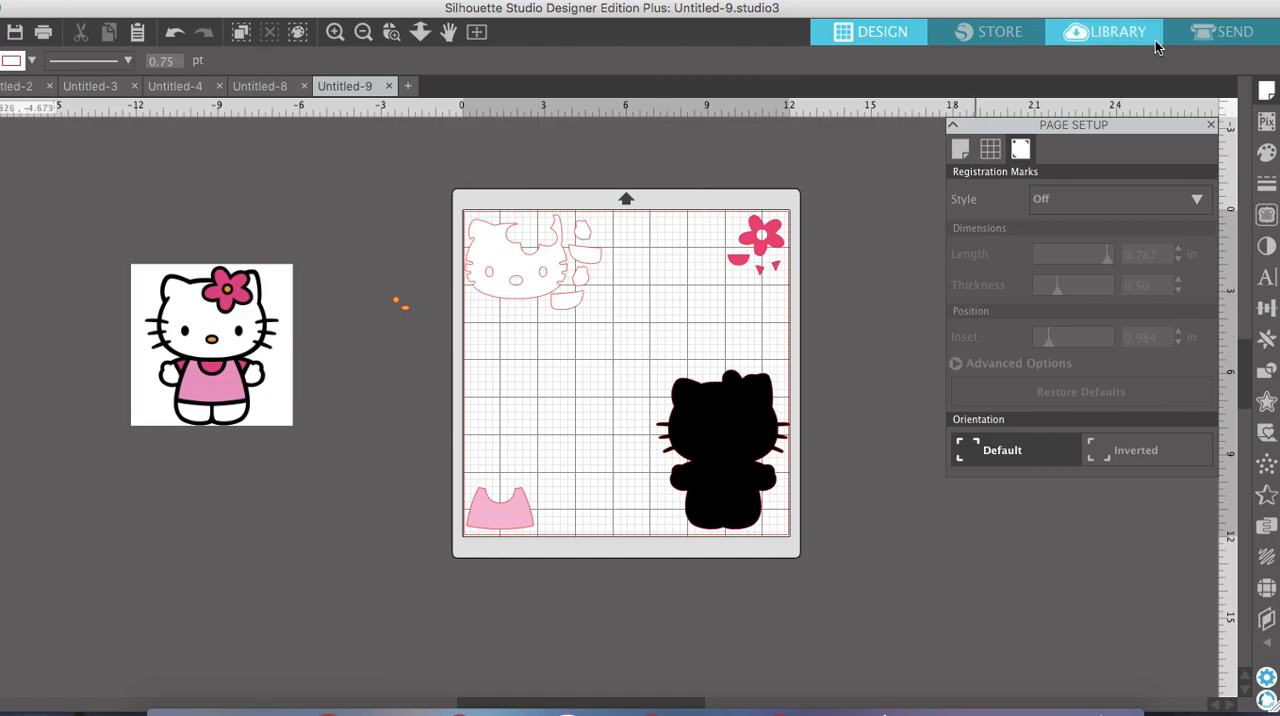
Open the send settings and assign all shapes on the mat to Tool 2 as Cut with Cardstock, Glitter
{"action": "left_click", "coordinate": [1224, 36]}
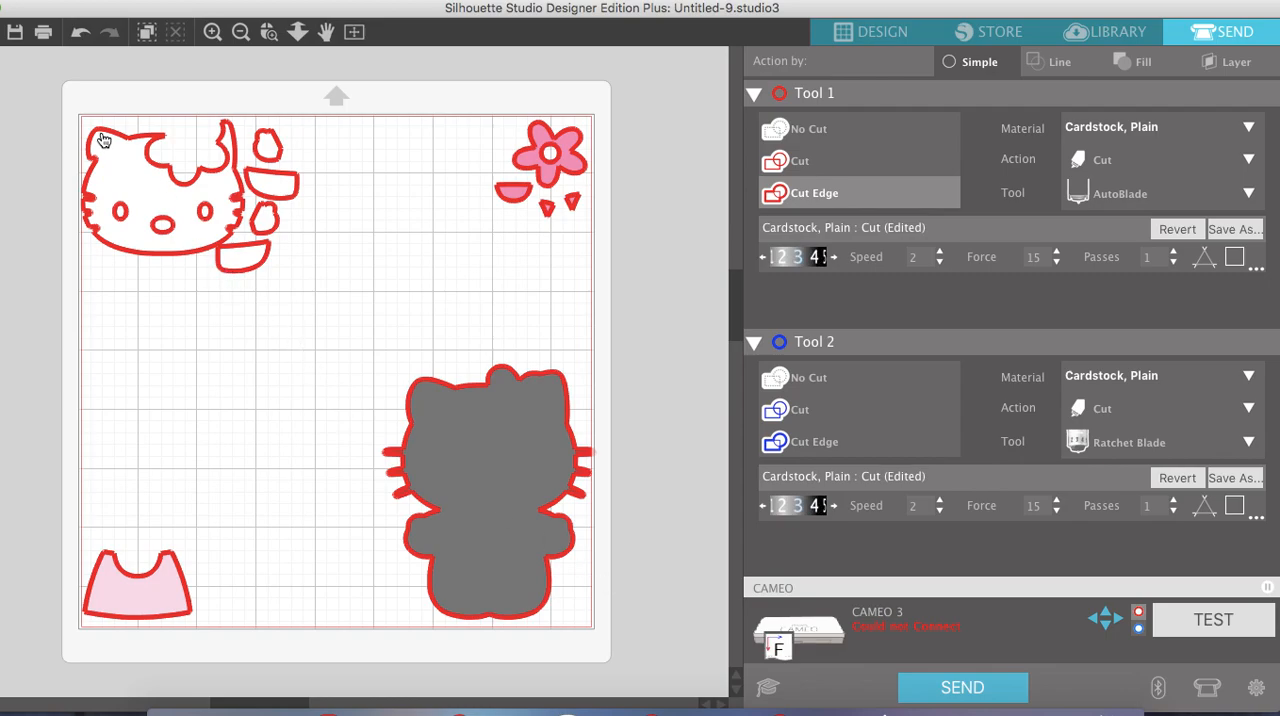
{"action": "left_click_drag", "start_coordinate": [86, 124], "coordinate": [590, 607]}
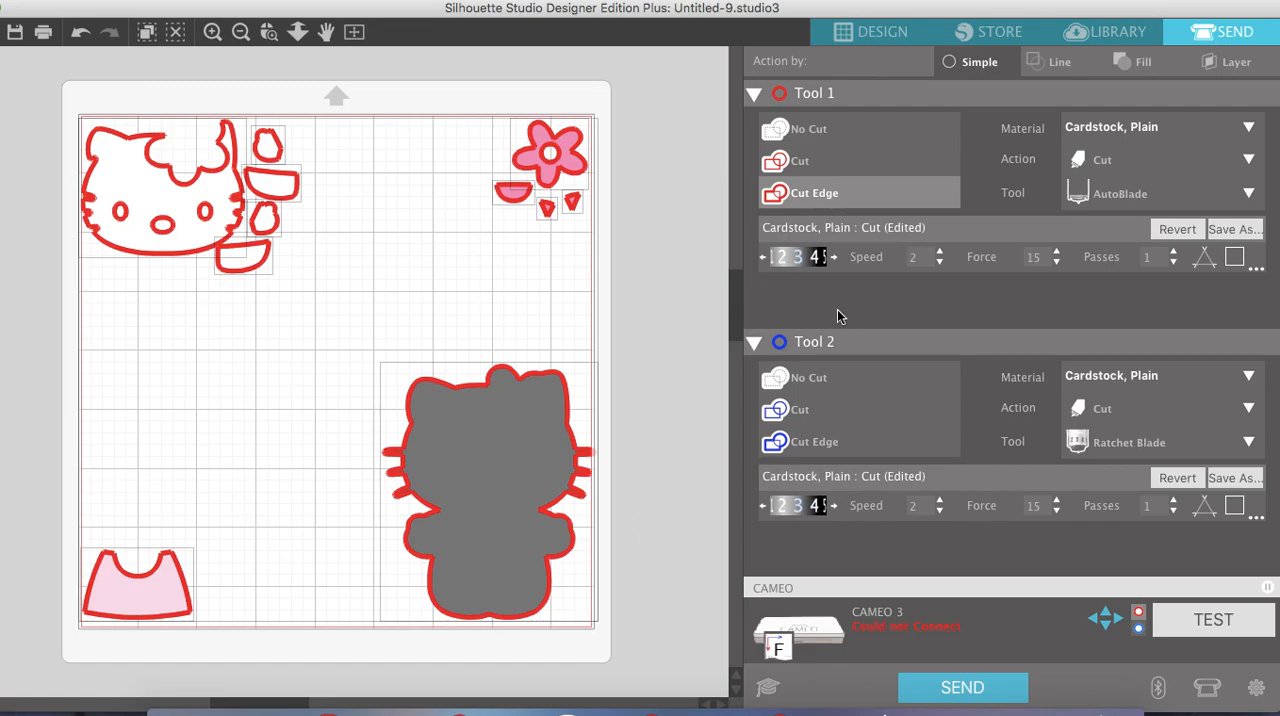
{"action": "left_click", "coordinate": [800, 410]}
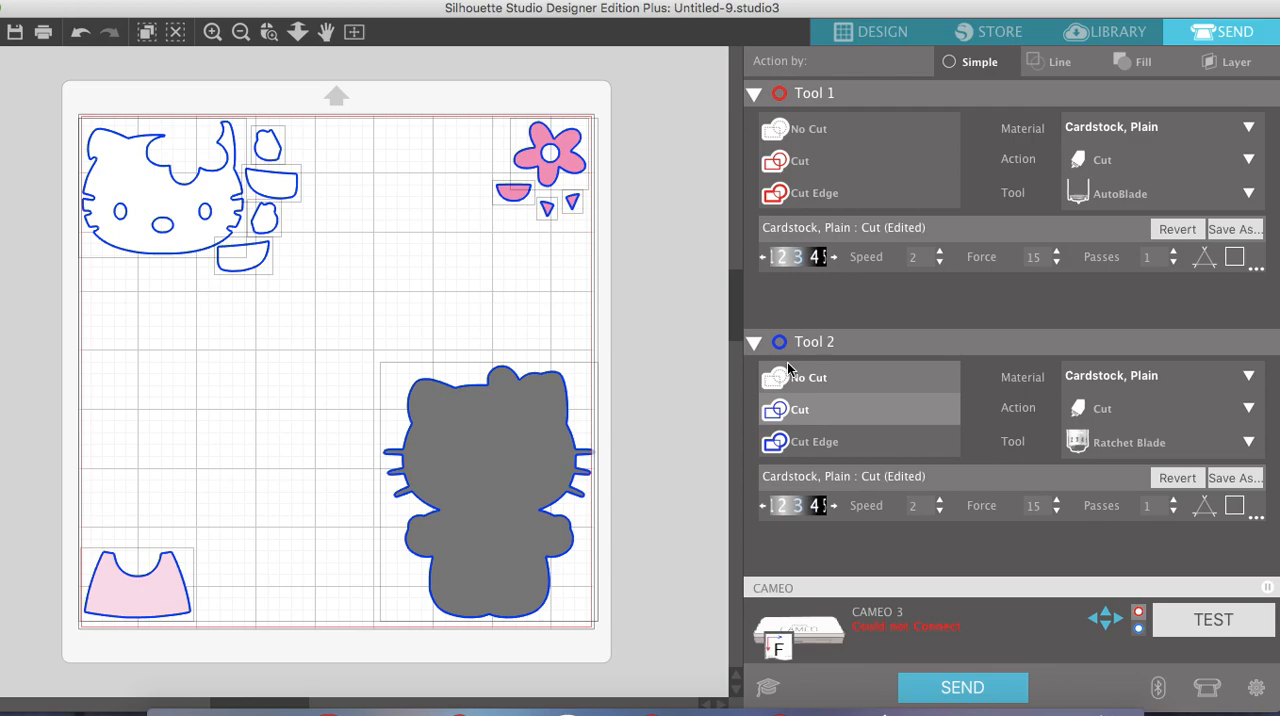
{"action": "left_click", "coordinate": [1187, 374]}
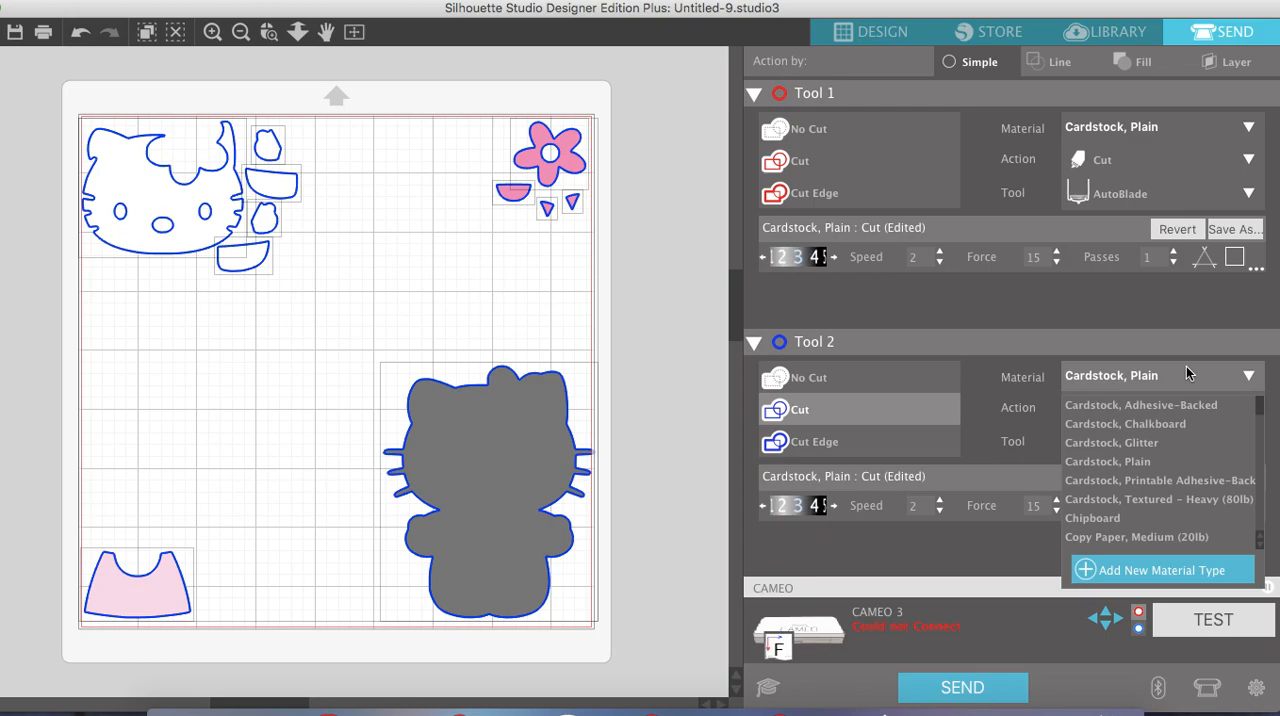
{"action": "left_click", "coordinate": [1152, 443]}
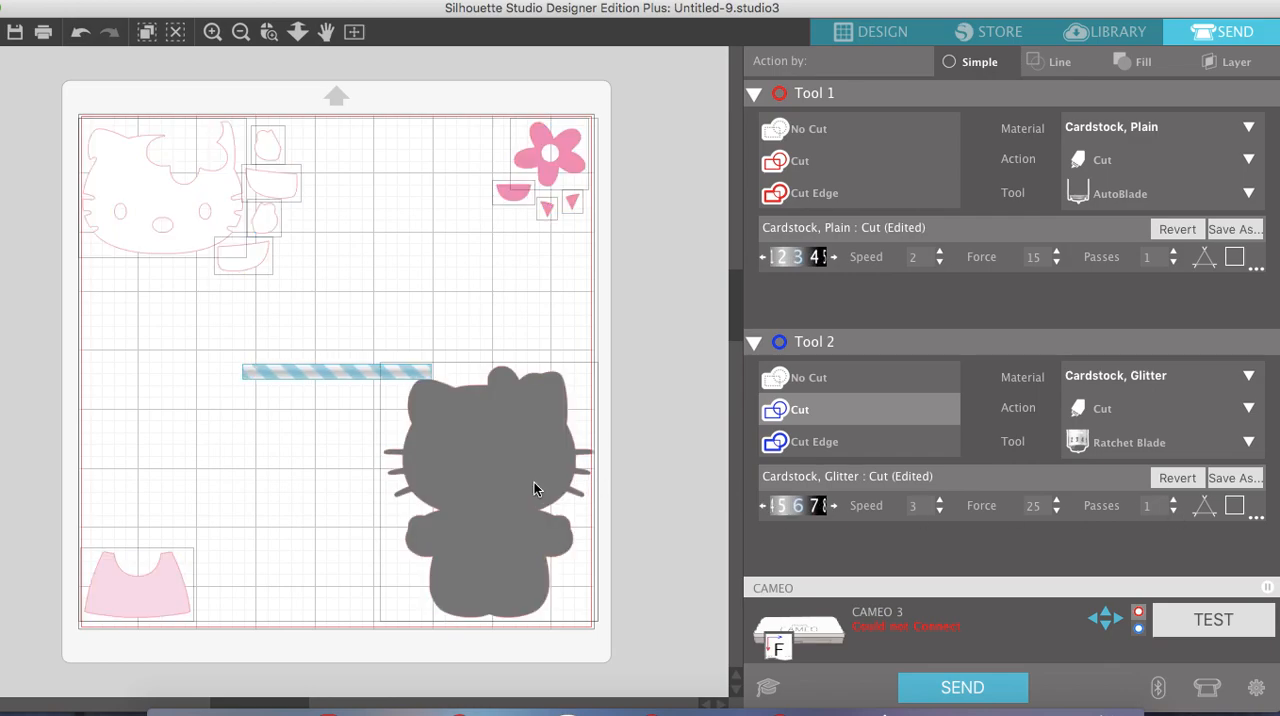
Deselect the shapes and set Tool 2's material to Cardstock, Plain
{"action": "left_click", "coordinate": [607, 386]}
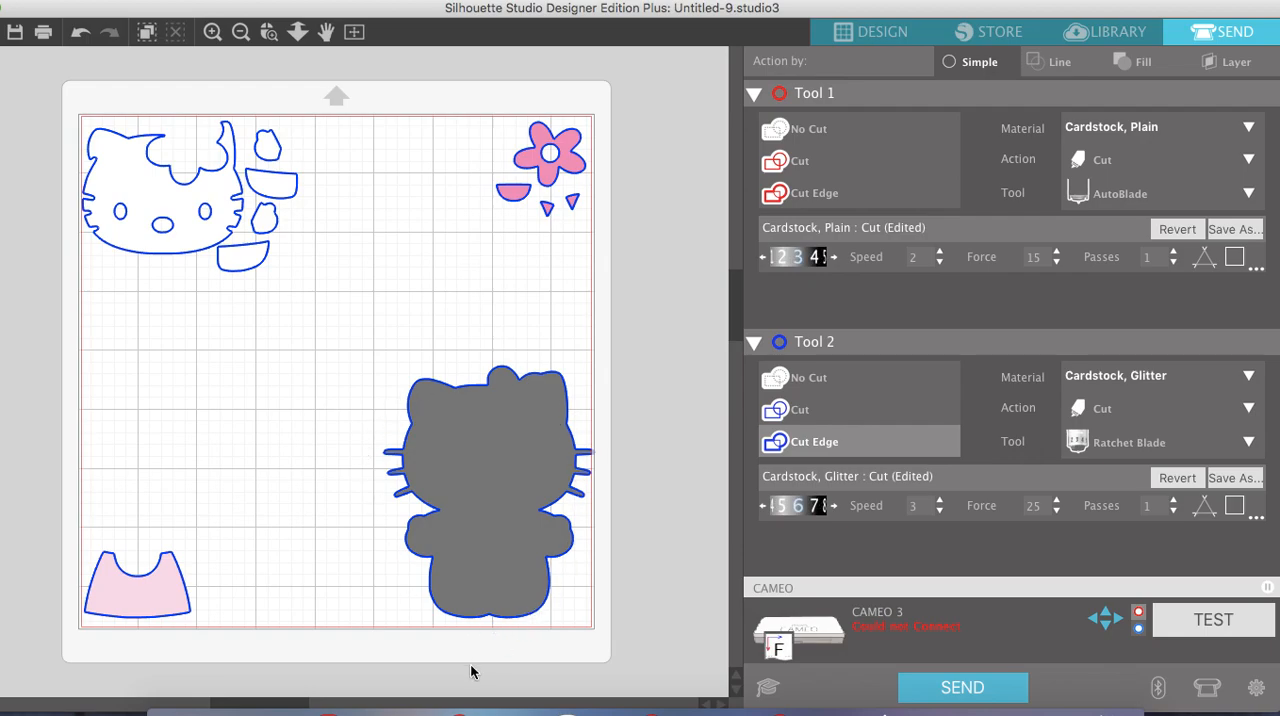
{"action": "left_click", "coordinate": [1145, 382]}
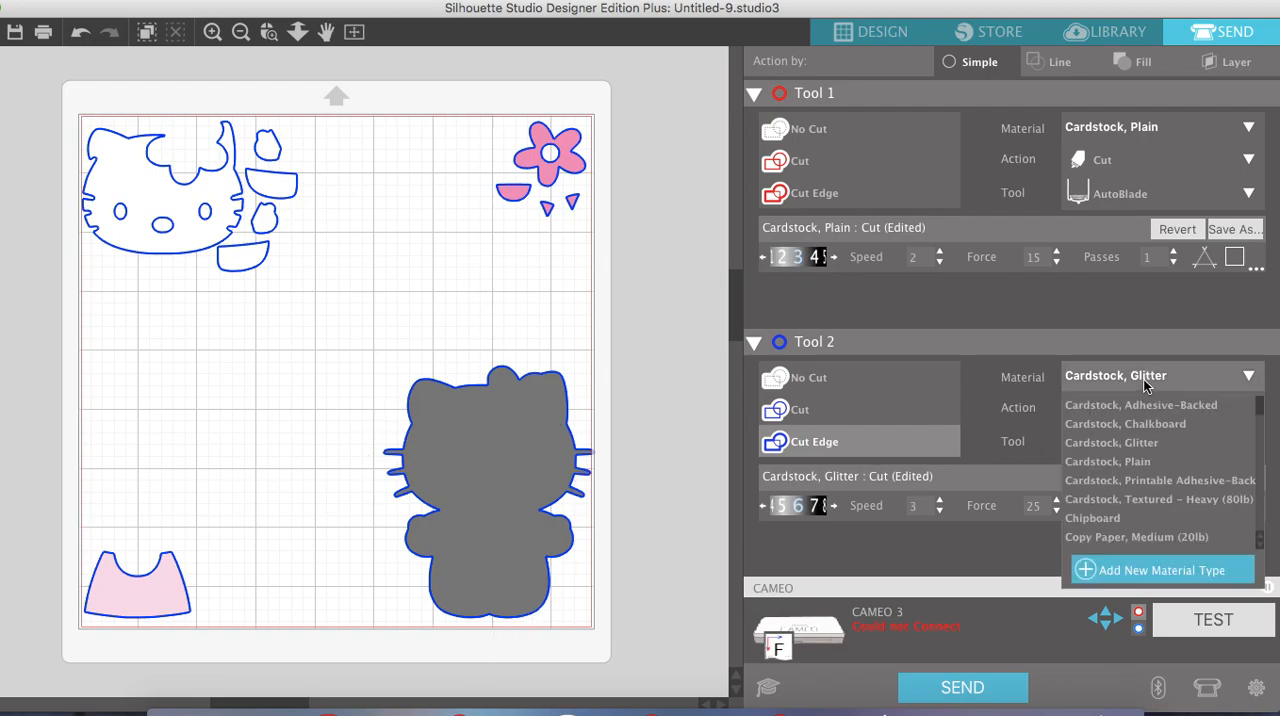
{"action": "left_click", "coordinate": [1137, 462]}
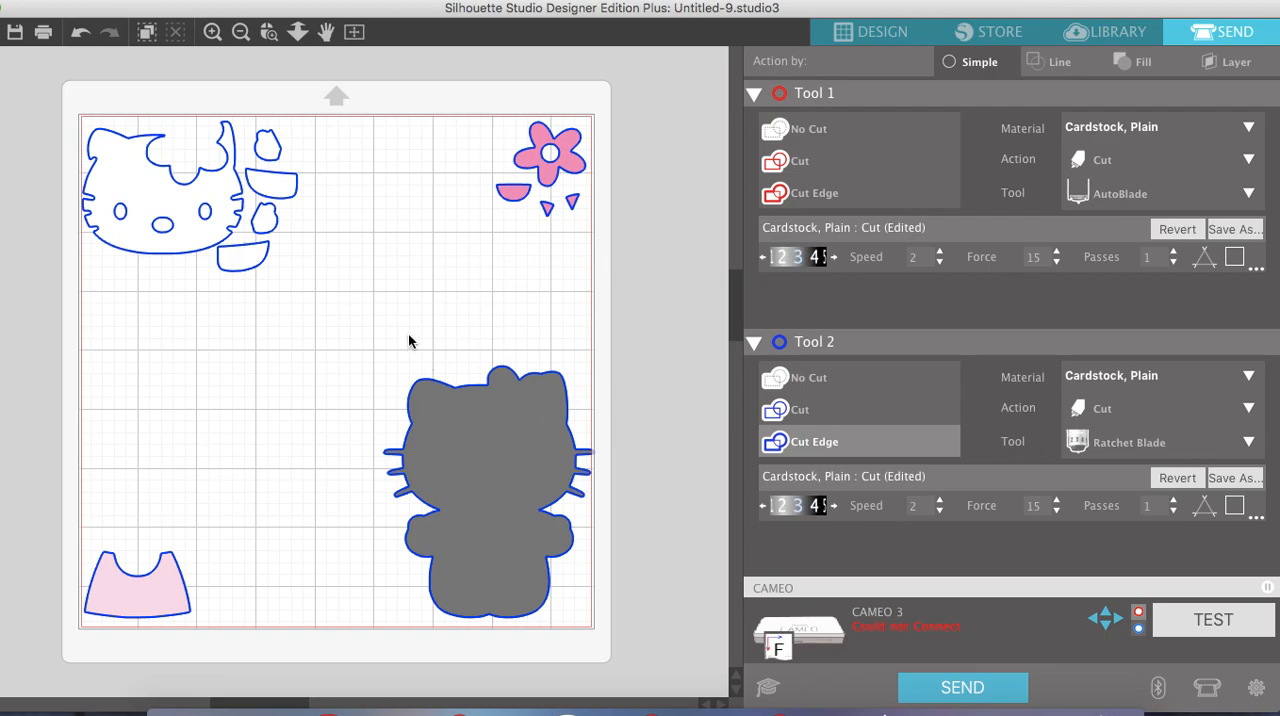
Nudge the black silhouette inward from the cut border and set Tool 2's material to Cardstock, Glitter
{"action": "left_click_drag", "start_coordinate": [474, 429], "coordinate": [466, 426]}
{"action": "left_click", "coordinate": [660, 454]}
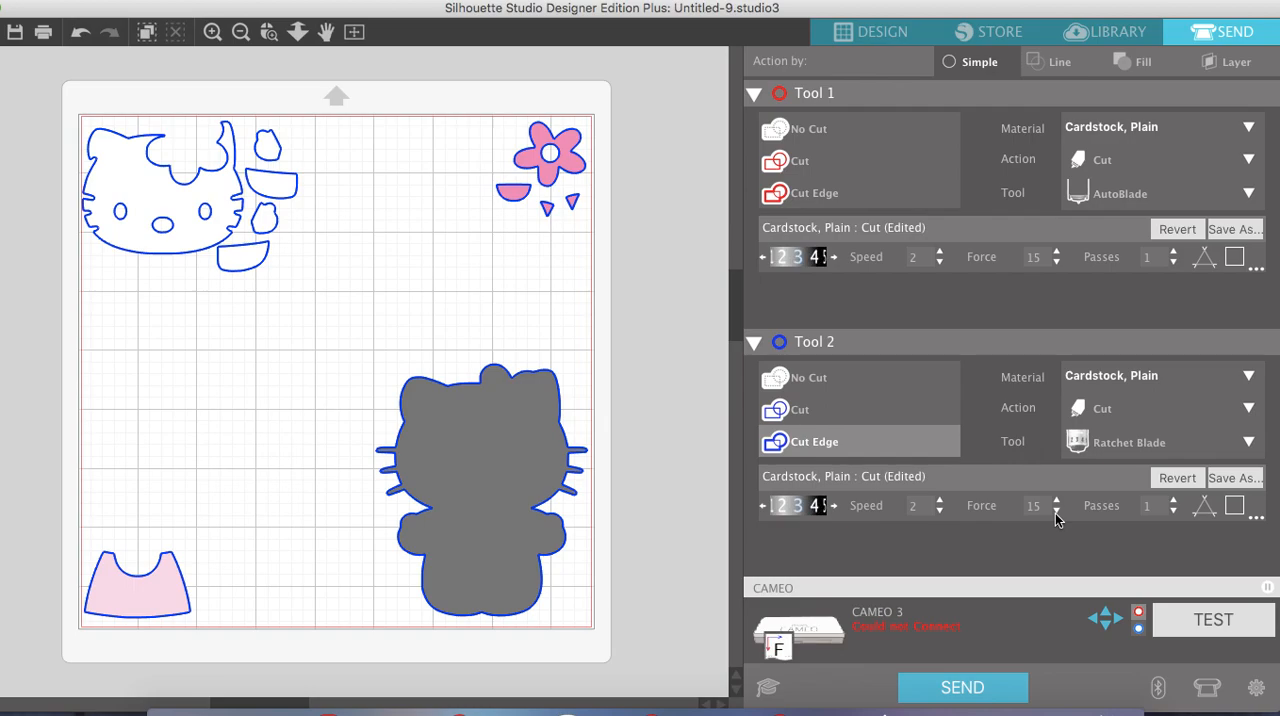
{"action": "left_click", "coordinate": [1160, 377]}
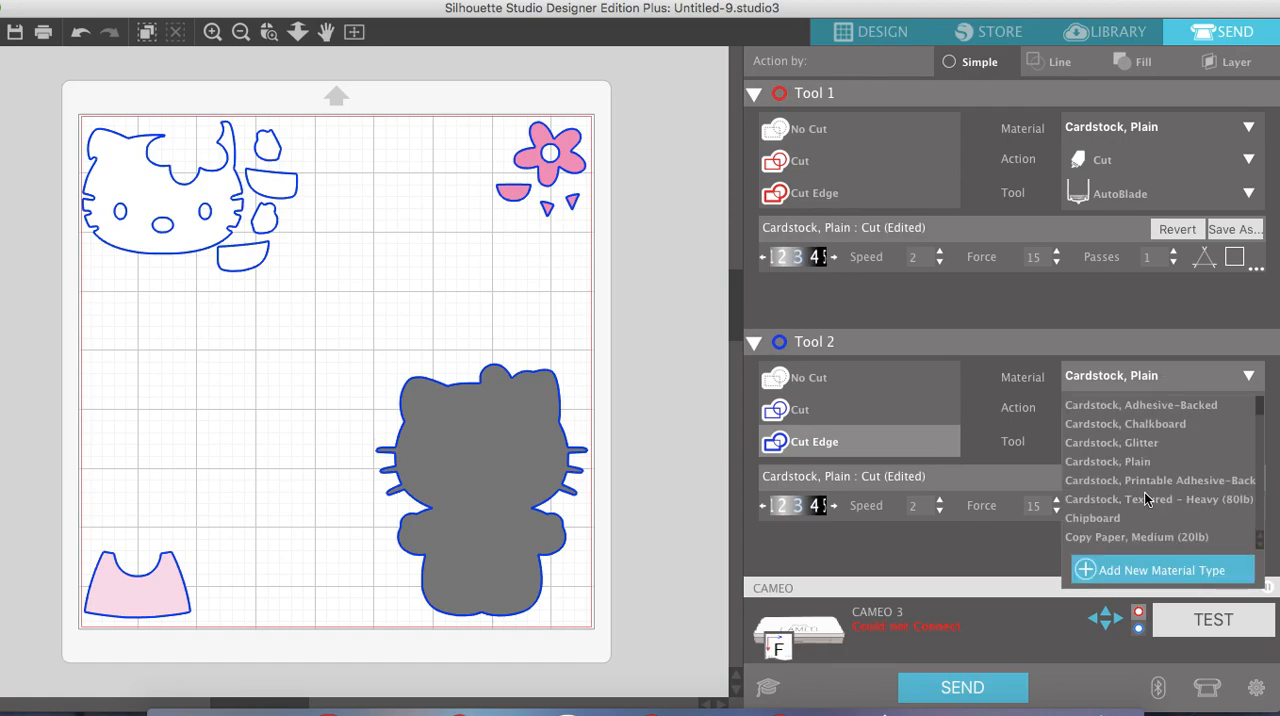
{"action": "left_click", "coordinate": [1158, 443]}
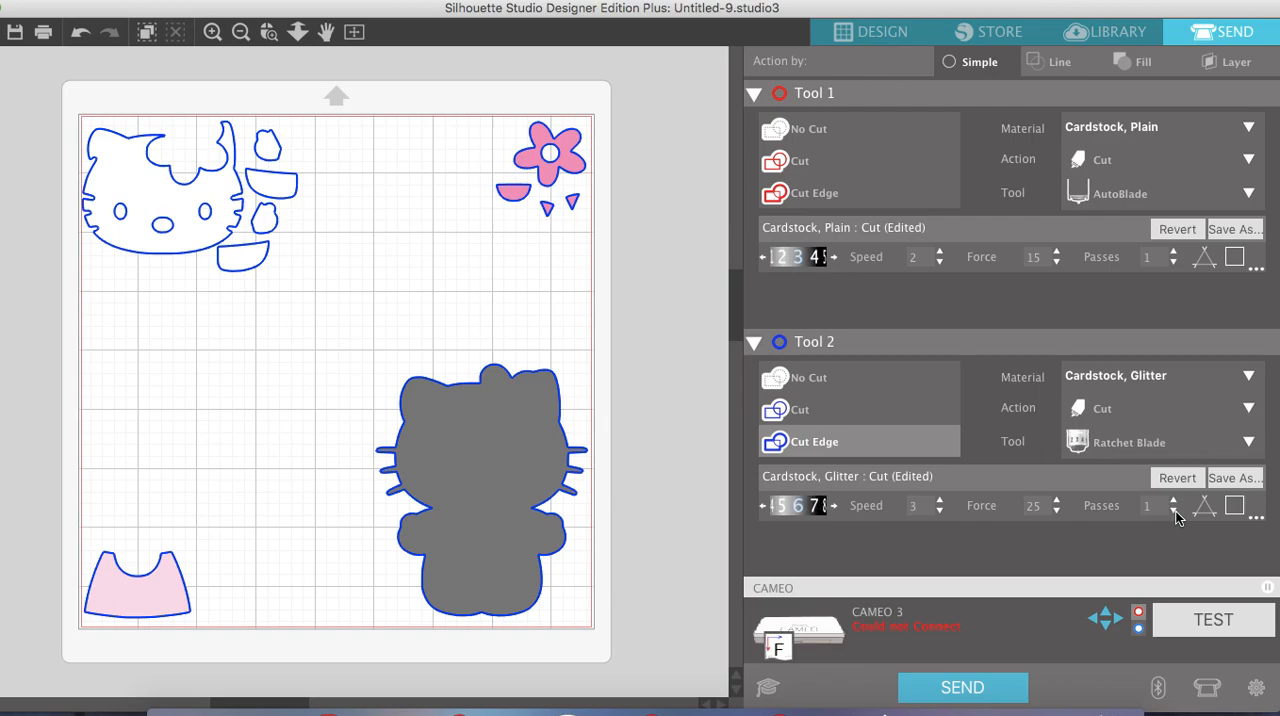
Return to the design workspace and delete all shapes on and around the mat, including the original image
{"action": "left_click", "coordinate": [850, 33]}
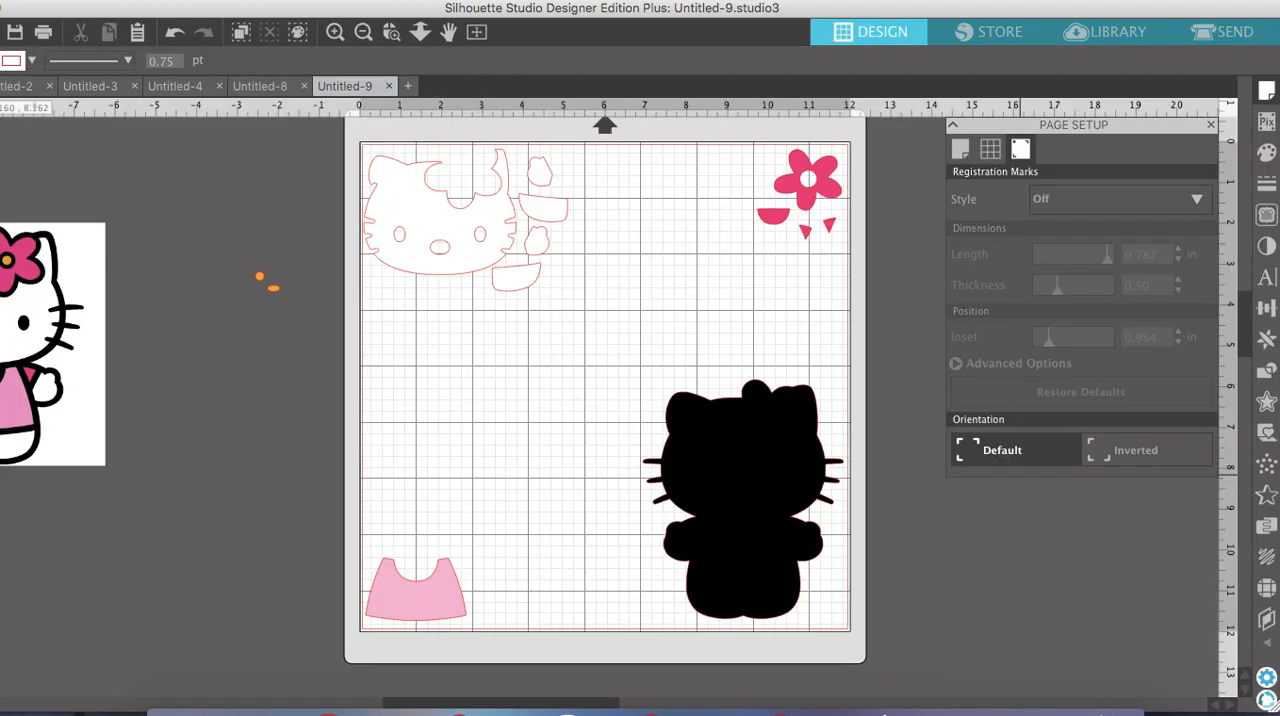
{"action": "left_click", "coordinate": [364, 33]}
{"action": "left_click", "coordinate": [364, 33]}
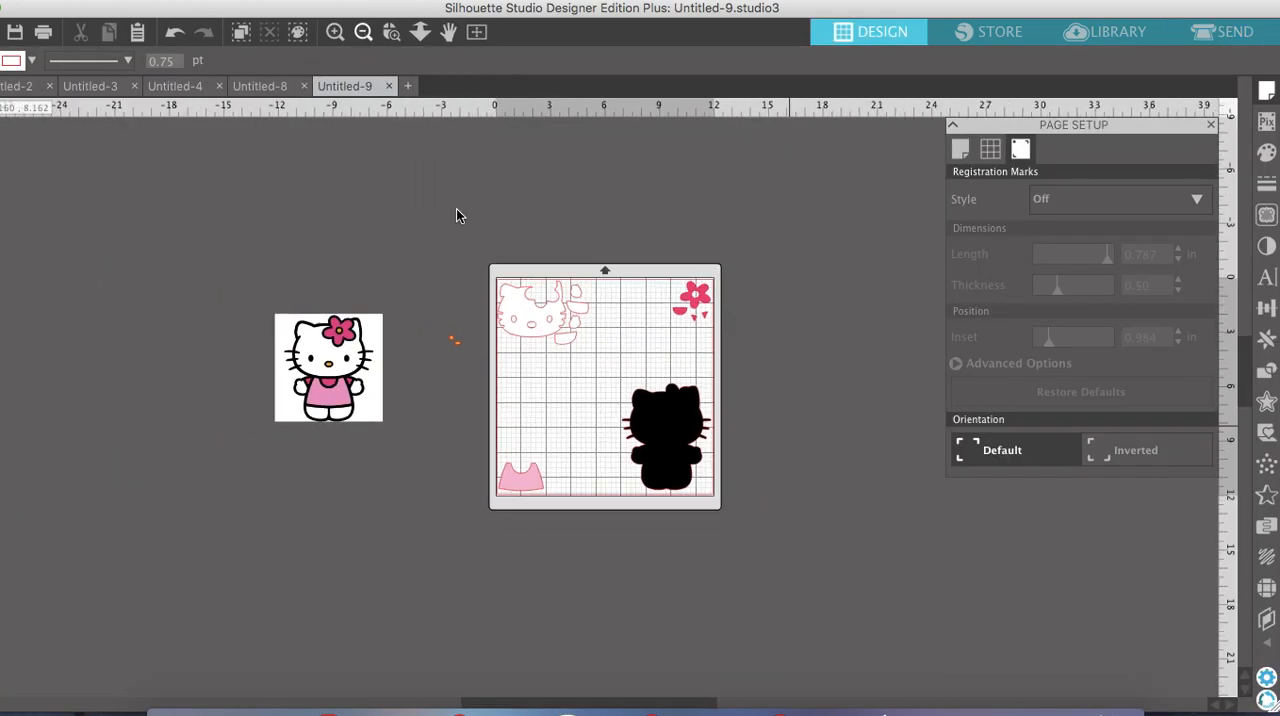
{"action": "left_click_drag", "start_coordinate": [745, 582], "coordinate": [182, 262]}
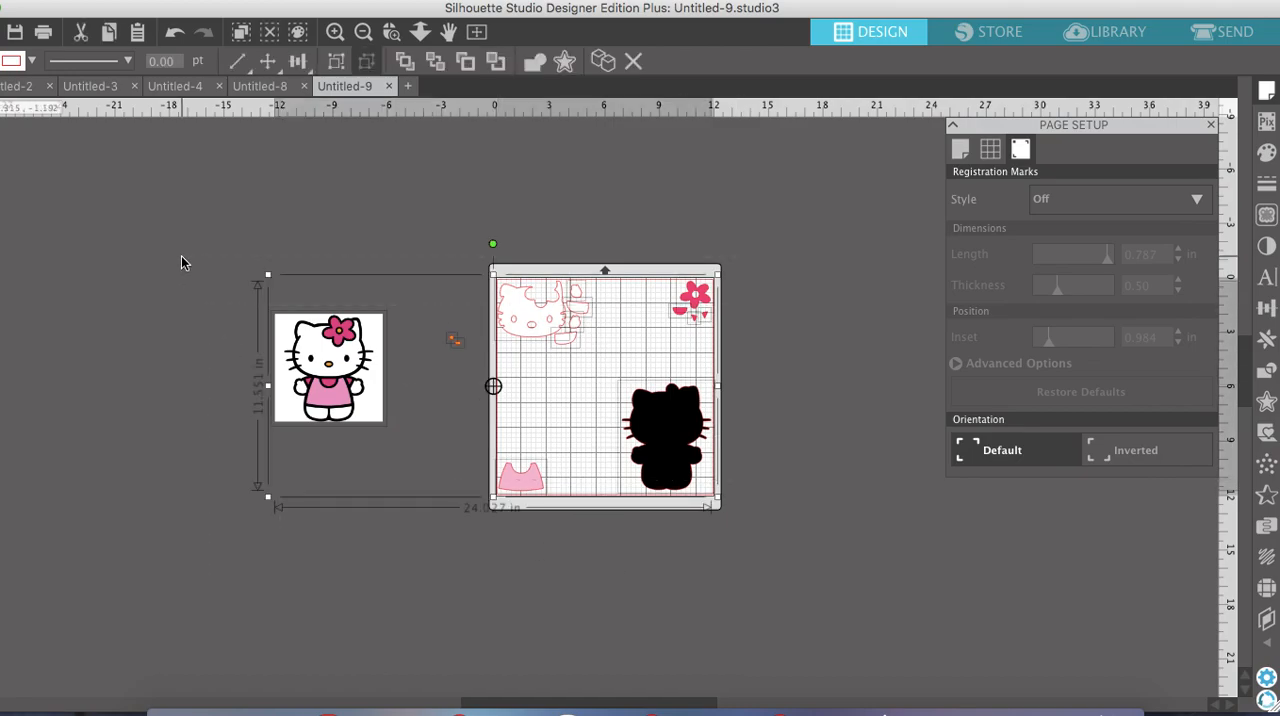
{"action": "key", "text": "Delete"}
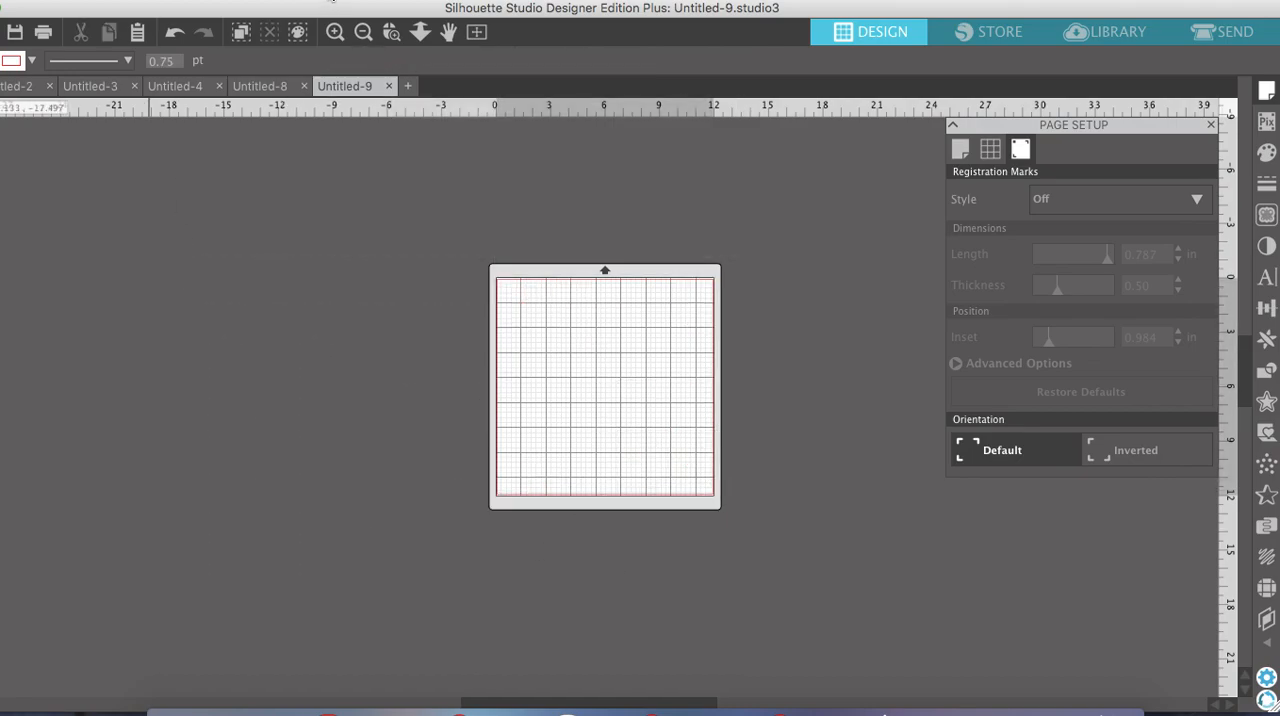
Switch to the browser, look through the Hello Kitty image results and preview the ballerina clip art from Cliparting.com
{"action": "left_click", "coordinate": [331, 0]}
{"action": "scroll", "coordinate": [573, 290], "scroll_direction": "down", "scroll_amount": 2}
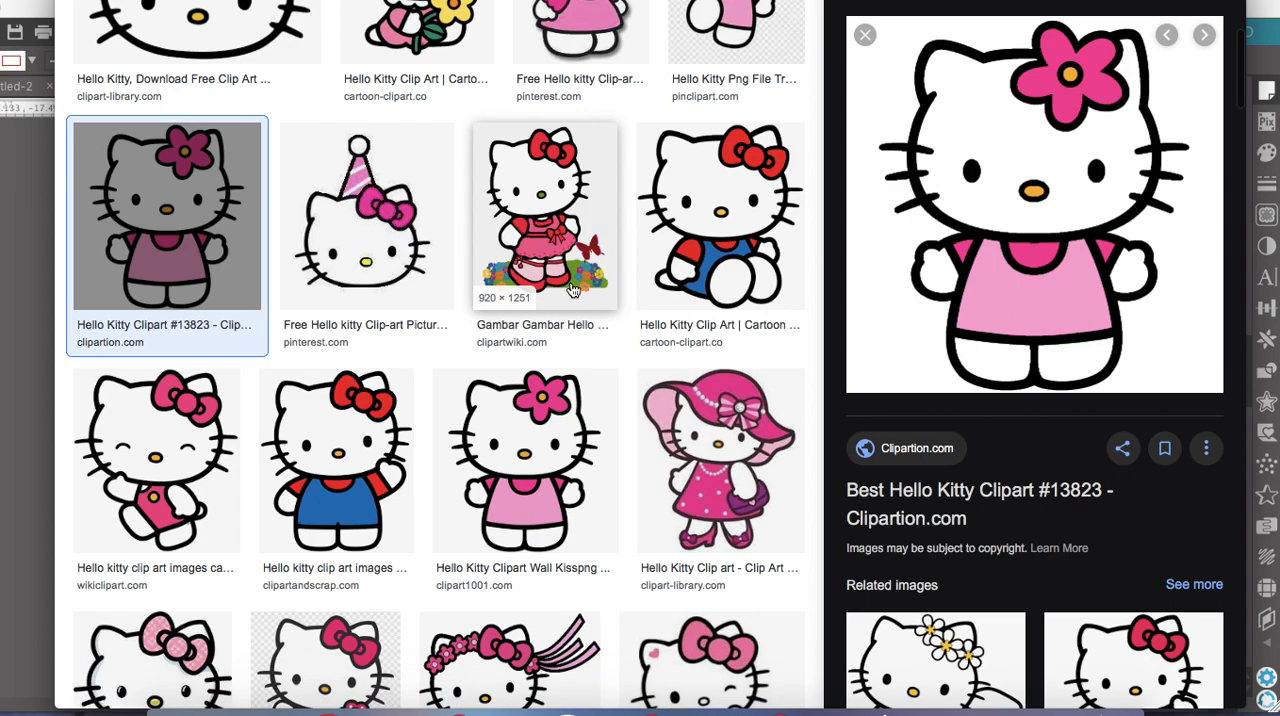
{"action": "scroll", "coordinate": [573, 290], "scroll_direction": "down", "scroll_amount": 3}
{"action": "scroll", "coordinate": [573, 290], "scroll_direction": "down", "scroll_amount": 2}
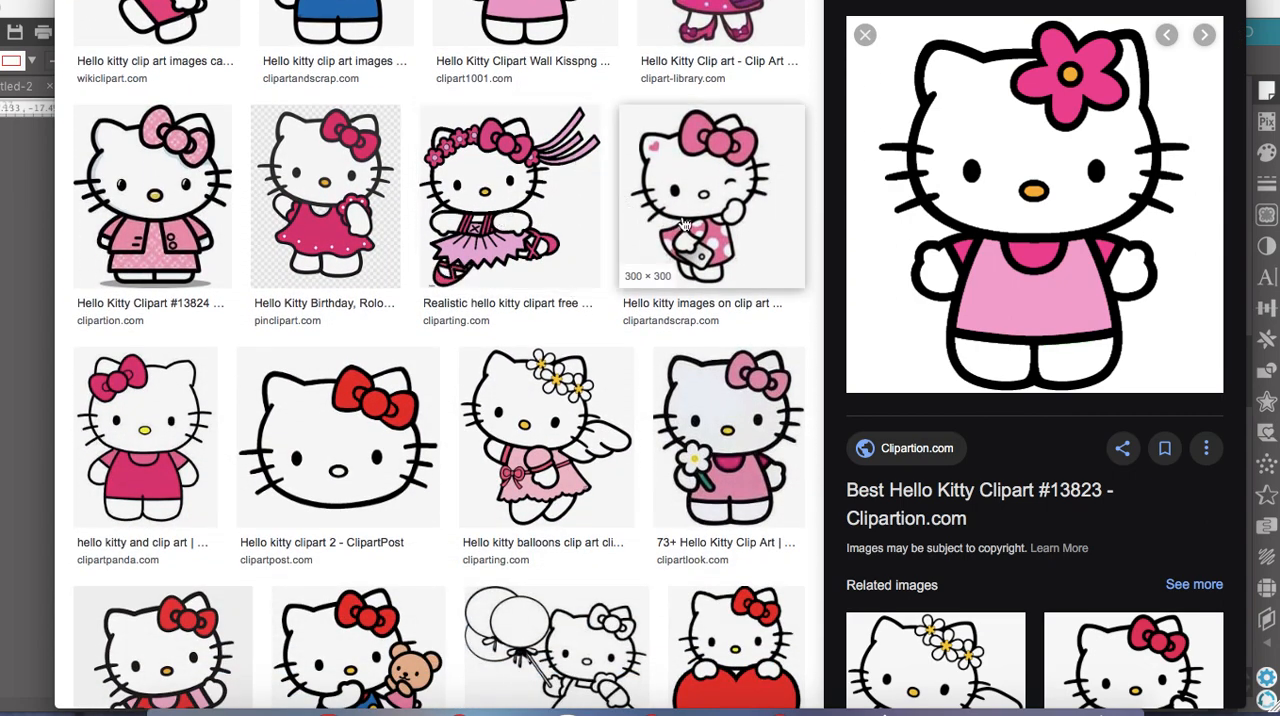
{"action": "left_click", "coordinate": [513, 185]}
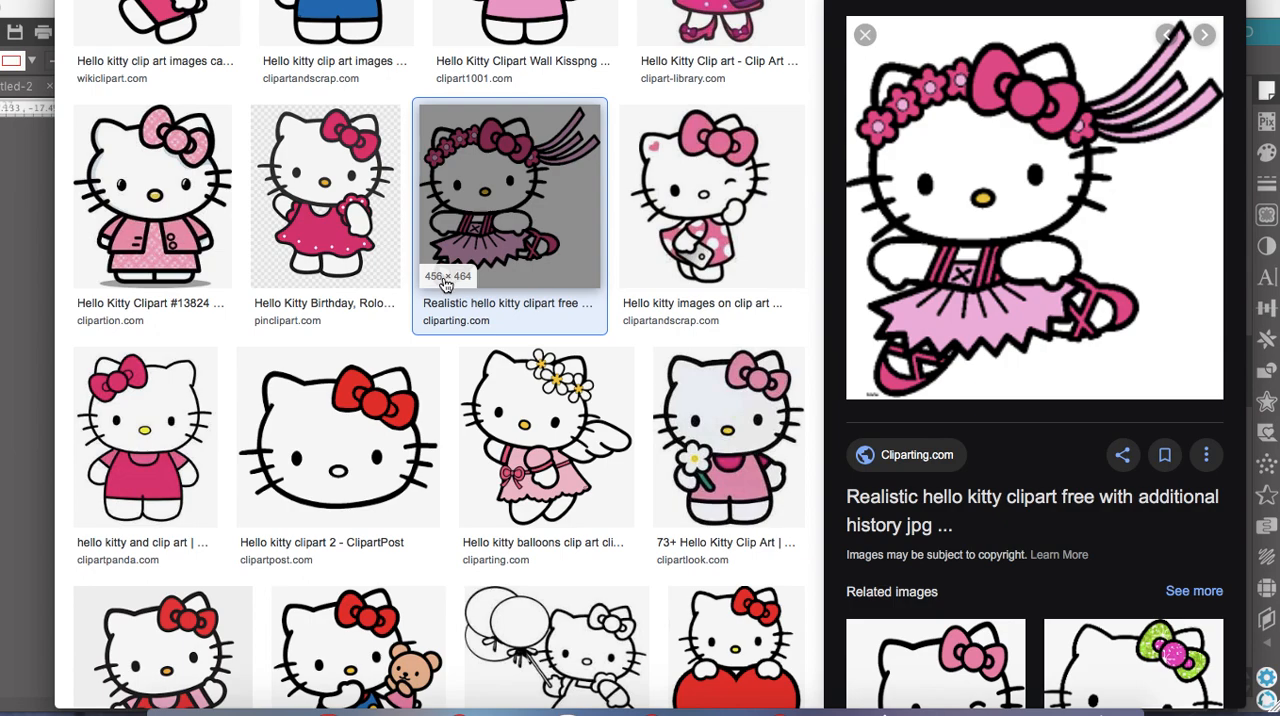
Find the ballerina with ribbons and a daisy headband from Clipart1001 in the image results and copy the image
{"action": "scroll", "coordinate": [418, 375], "scroll_direction": "down", "scroll_amount": 5}
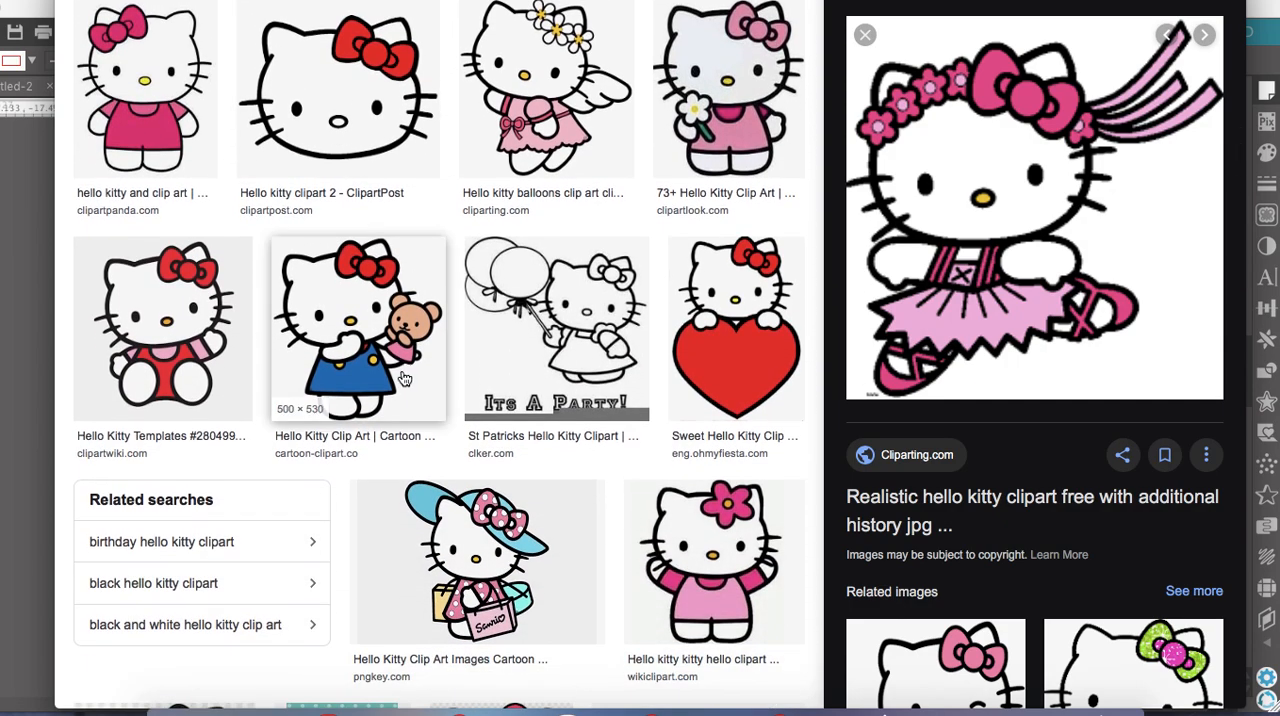
{"action": "scroll", "coordinate": [437, 368], "scroll_direction": "down", "scroll_amount": 3}
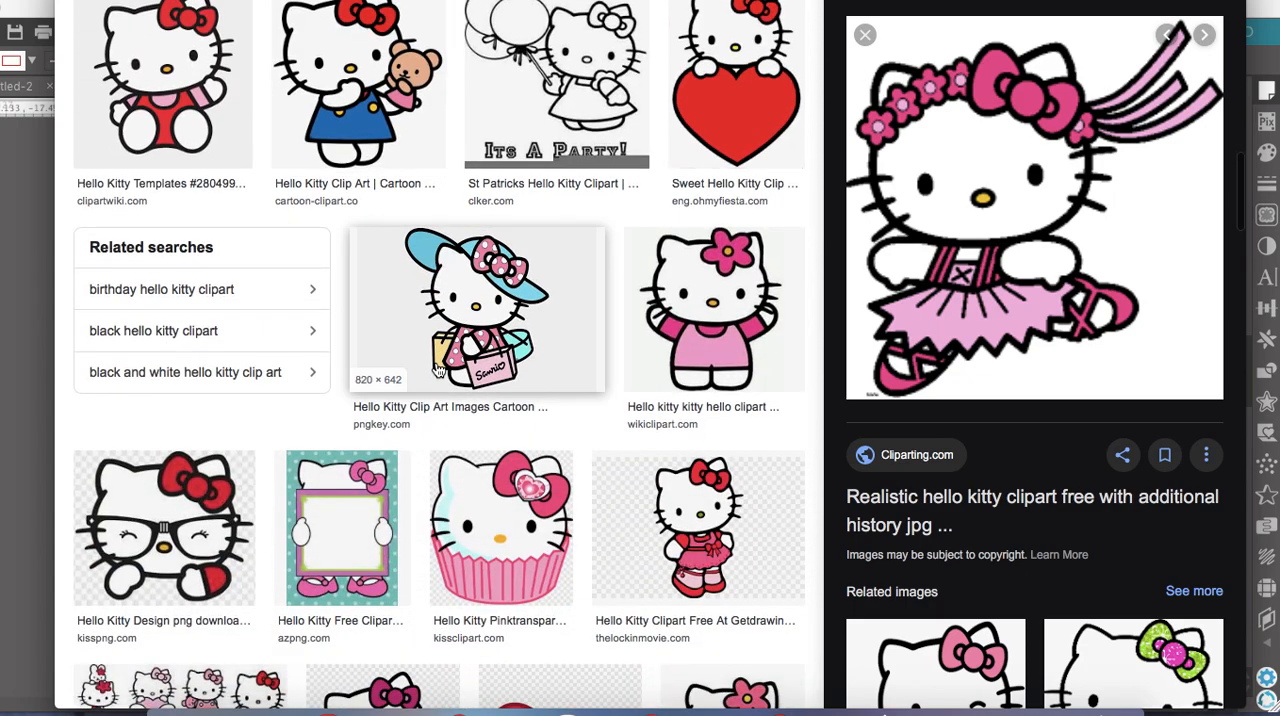
{"action": "scroll", "coordinate": [437, 368], "scroll_direction": "down", "scroll_amount": 4}
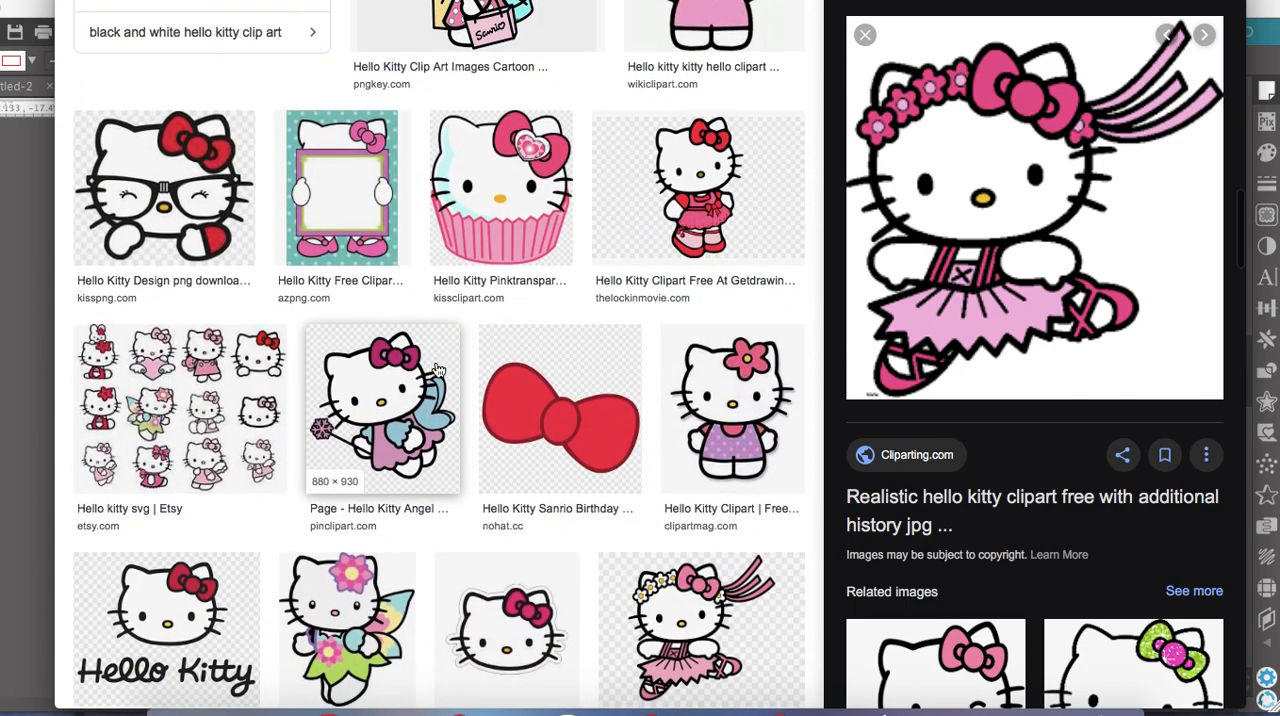
{"action": "scroll", "coordinate": [438, 370], "scroll_direction": "down", "scroll_amount": 2}
{"action": "scroll", "coordinate": [435, 359], "scroll_direction": "down", "scroll_amount": 2}
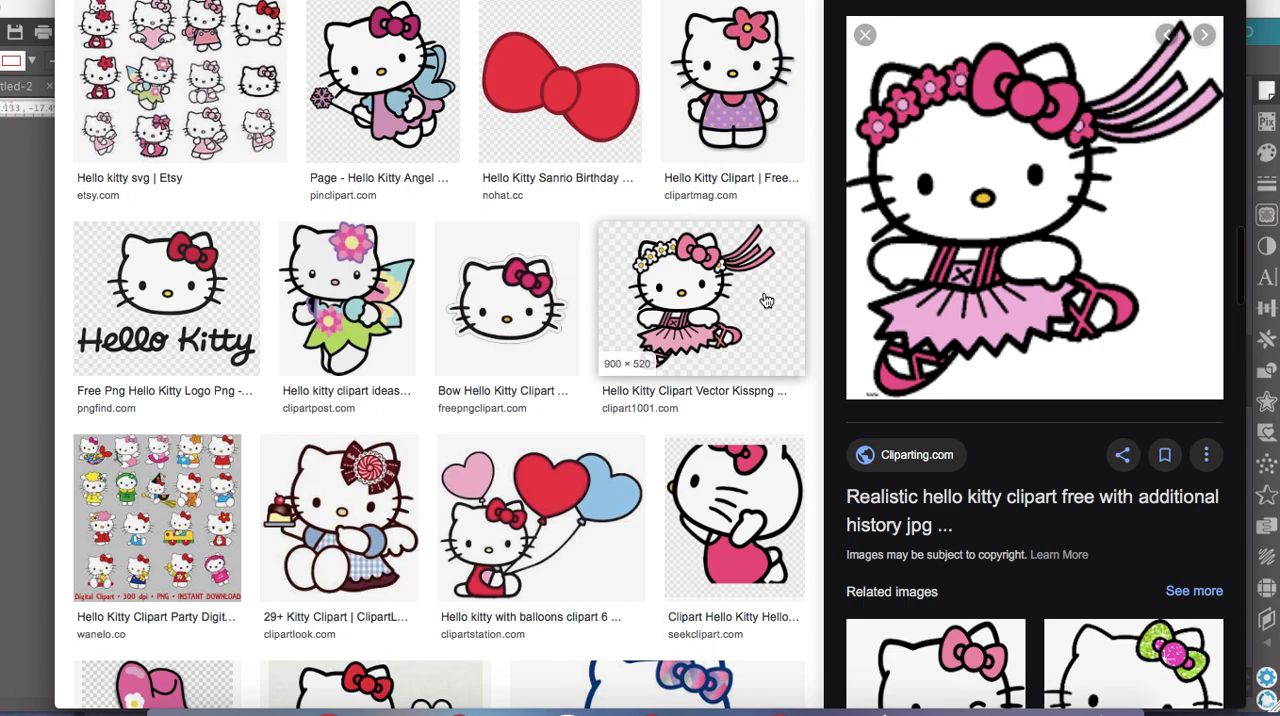
{"action": "left_click", "coordinate": [687, 302]}
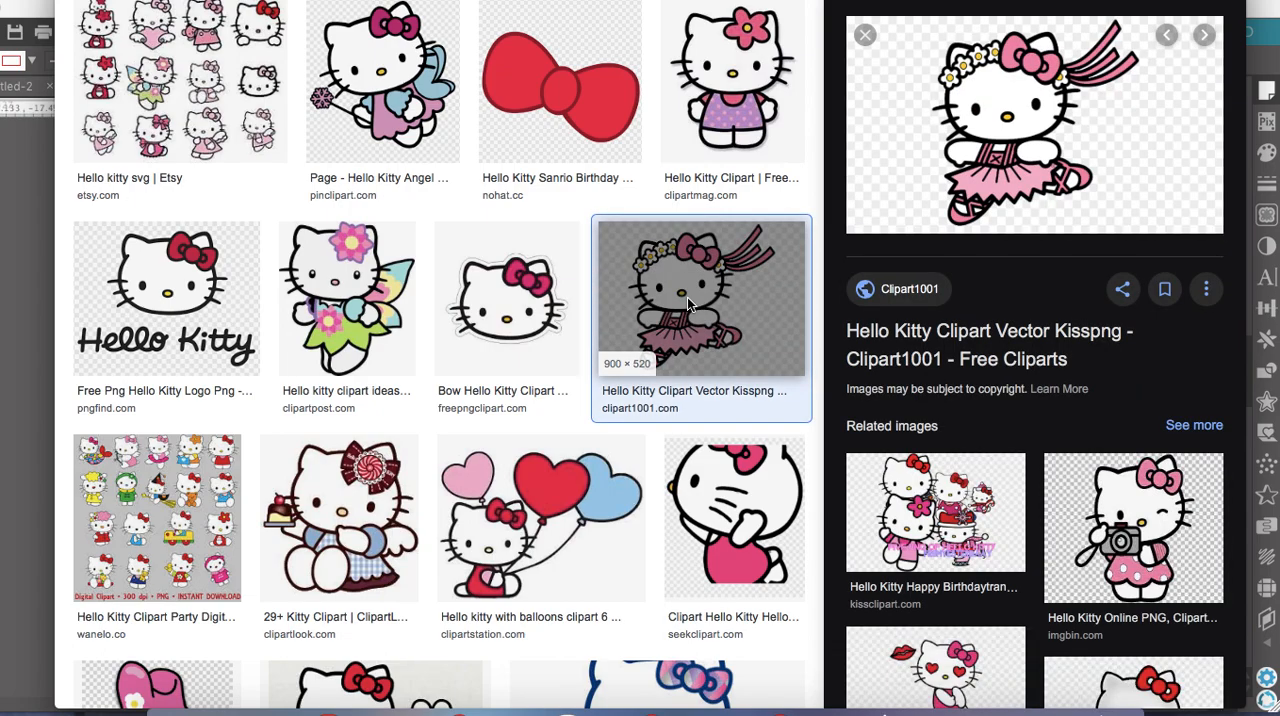
{"action": "scroll", "coordinate": [687, 297], "scroll_direction": "up", "scroll_amount": 2}
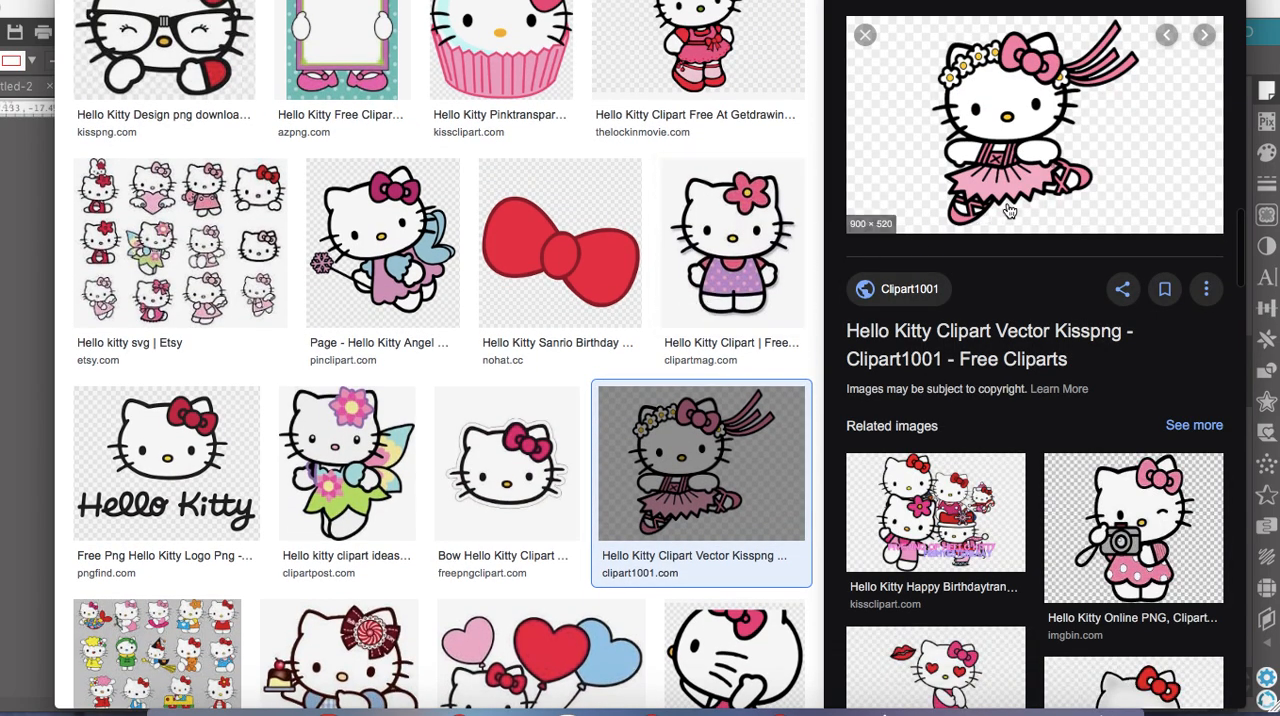
{"action": "right_click", "coordinate": [1010, 130]}
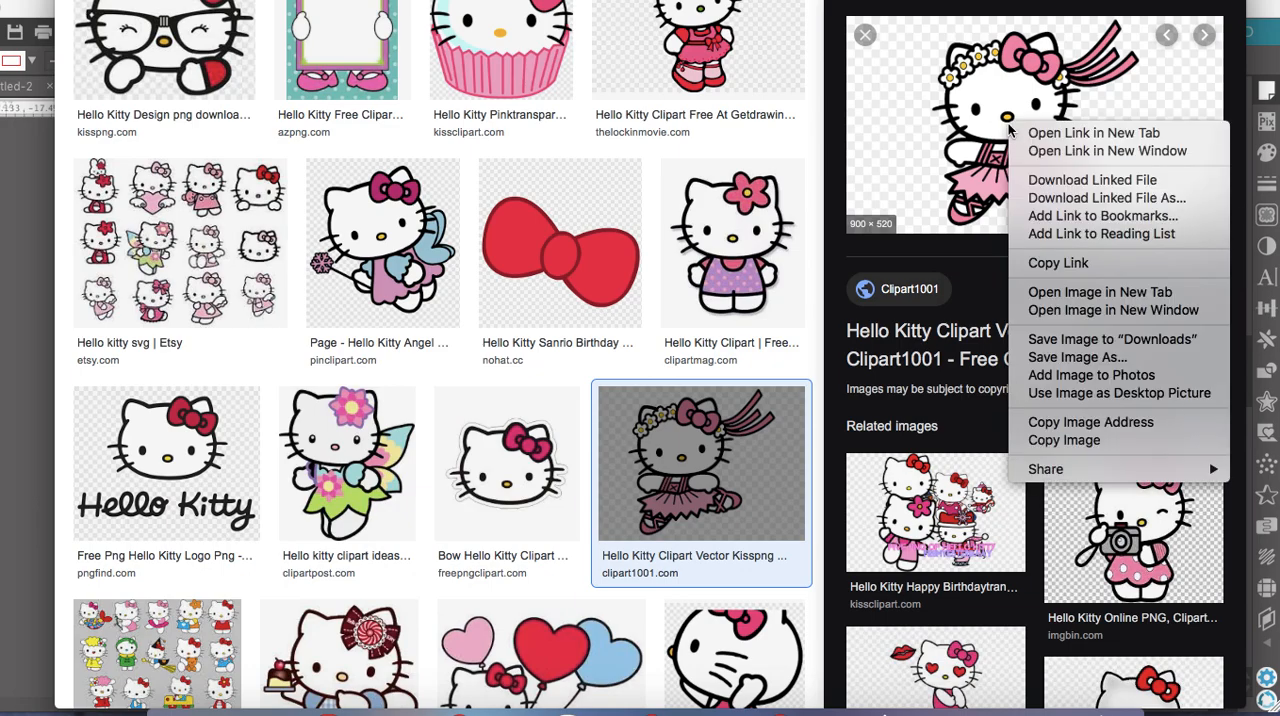
{"action": "left_click", "coordinate": [1071, 437]}
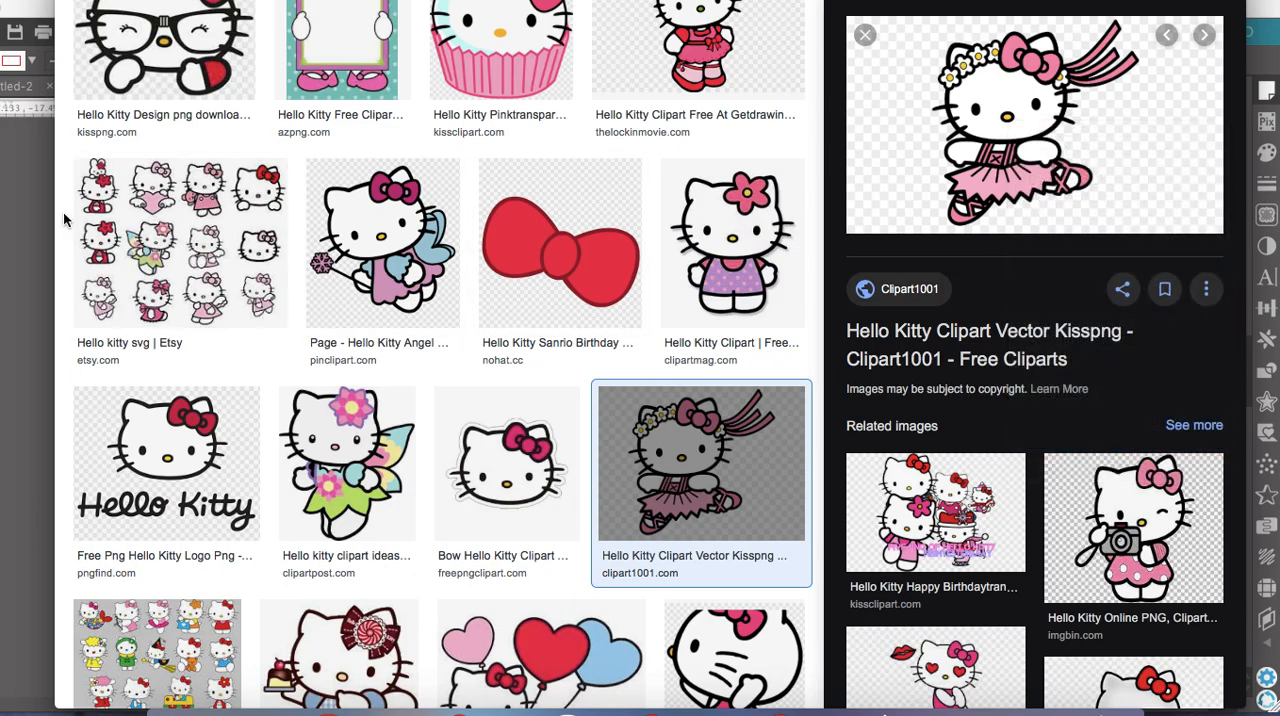
Switch back to Silhouette Studio, paste the copied ballerina image beside the mat and enlarge it to about 8.4 by 4.9 in
{"action": "left_click", "coordinate": [37, 223]}
{"action": "right_click", "coordinate": [190, 184]}
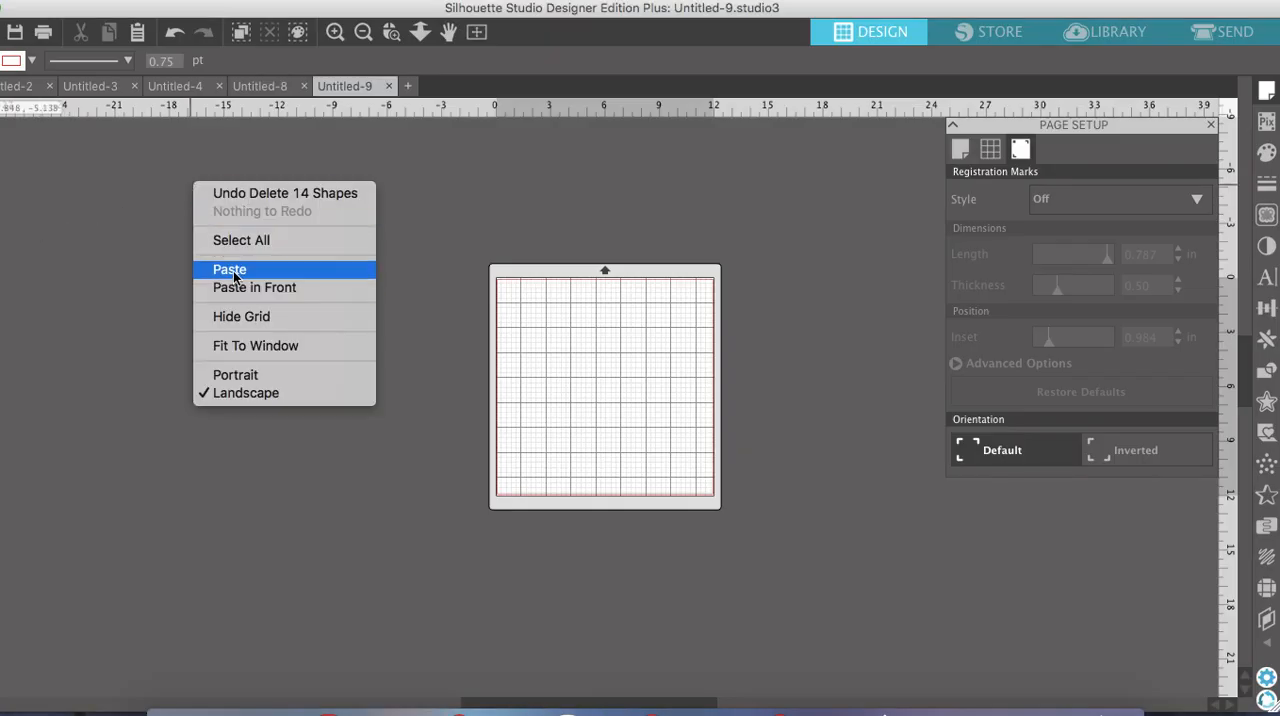
{"action": "left_click", "coordinate": [230, 271]}
{"action": "left_click_drag", "start_coordinate": [557, 390], "coordinate": [245, 292]}
{"action": "left_click_drag", "start_coordinate": [380, 339], "coordinate": [415, 372]}
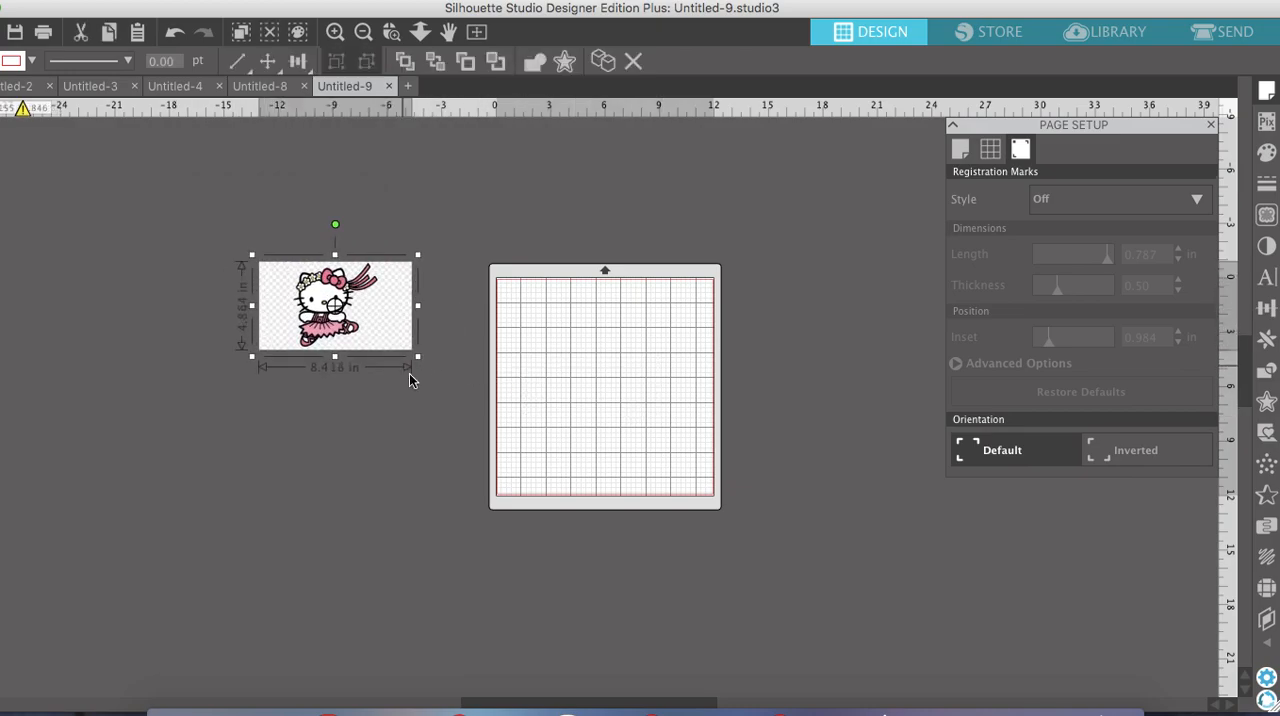
Enlarge the ballerina image beside the mat to about 10.0 by 5.8 in
{"action": "left_click", "coordinate": [336, 34]}
{"action": "left_click", "coordinate": [336, 36]}
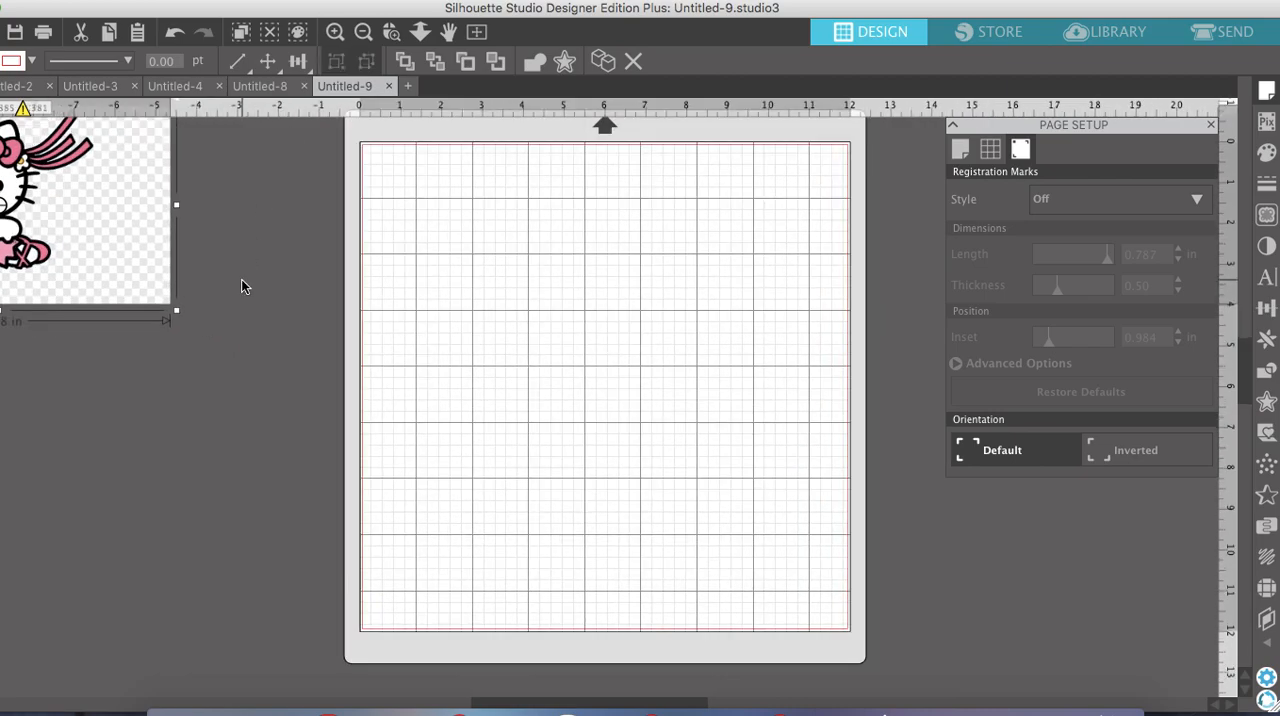
{"action": "scroll", "coordinate": [242, 285], "scroll_direction": "left", "scroll_amount": 6}
{"action": "scroll", "coordinate": [242, 285], "scroll_direction": "up", "scroll_amount": 2}
{"action": "scroll", "coordinate": [242, 285], "scroll_direction": "down", "scroll_amount": 1}
{"action": "scroll", "coordinate": [242, 285], "scroll_direction": "right", "scroll_amount": 1}
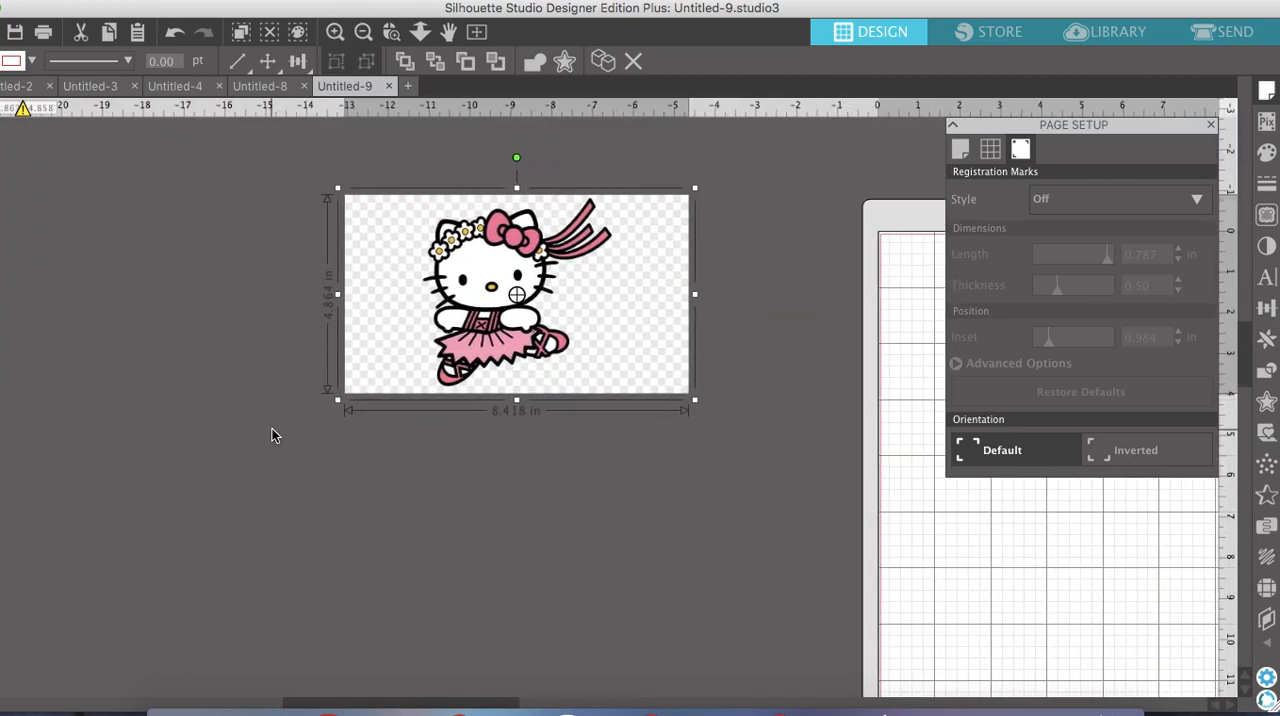
{"action": "left_click_drag", "start_coordinate": [337, 400], "coordinate": [284, 453]}
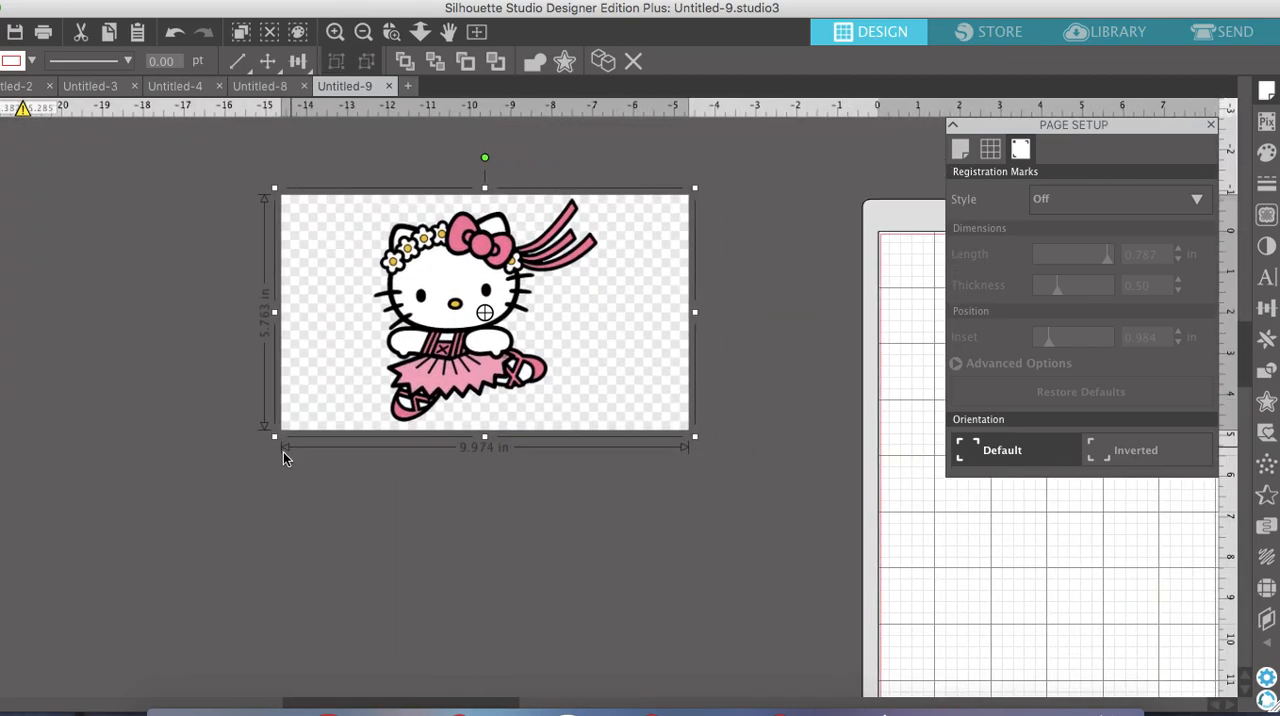
Start a trace and select a trace area of about 7.6 by 8.8 in around the whole ballerina figure
{"action": "left_click", "coordinate": [337, 36]}
{"action": "left_click", "coordinate": [340, 40]}
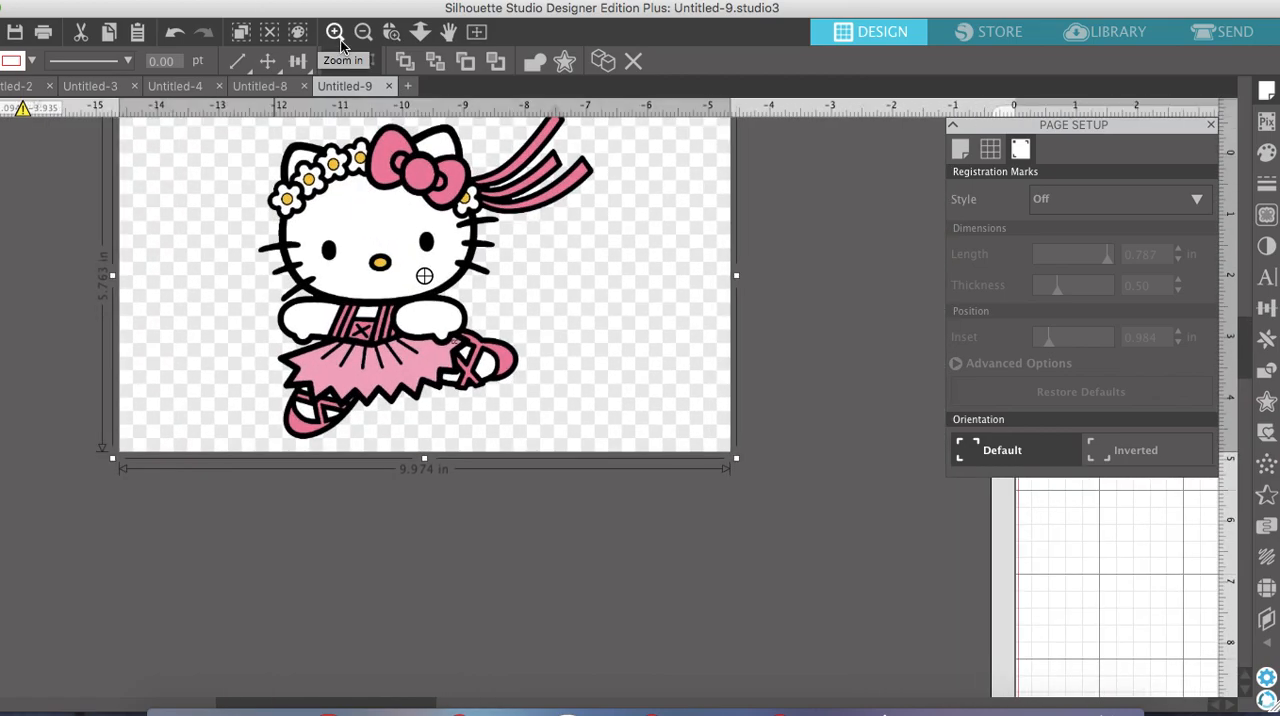
{"action": "scroll", "coordinate": [541, 303], "scroll_direction": "left", "scroll_amount": 2}
{"action": "scroll", "coordinate": [541, 303], "scroll_direction": "up", "scroll_amount": 1}
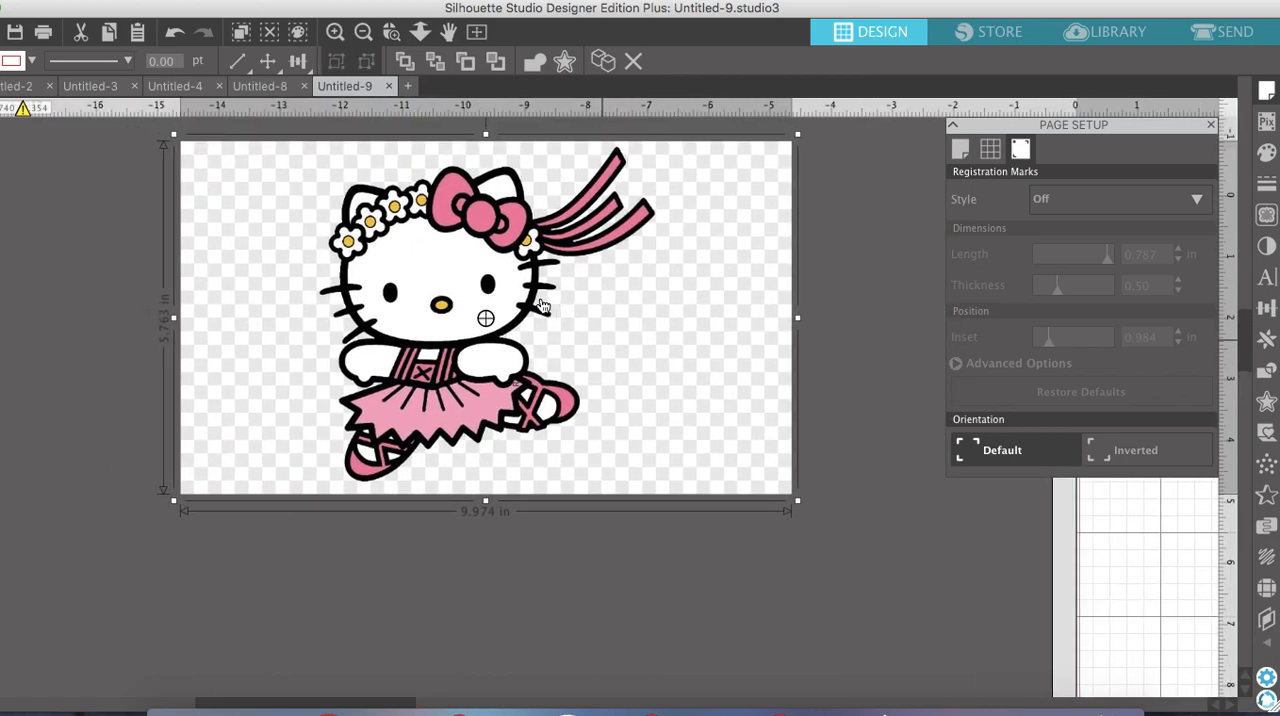
{"action": "left_click", "coordinate": [1266, 215]}
{"action": "left_click", "coordinate": [1042, 202]}
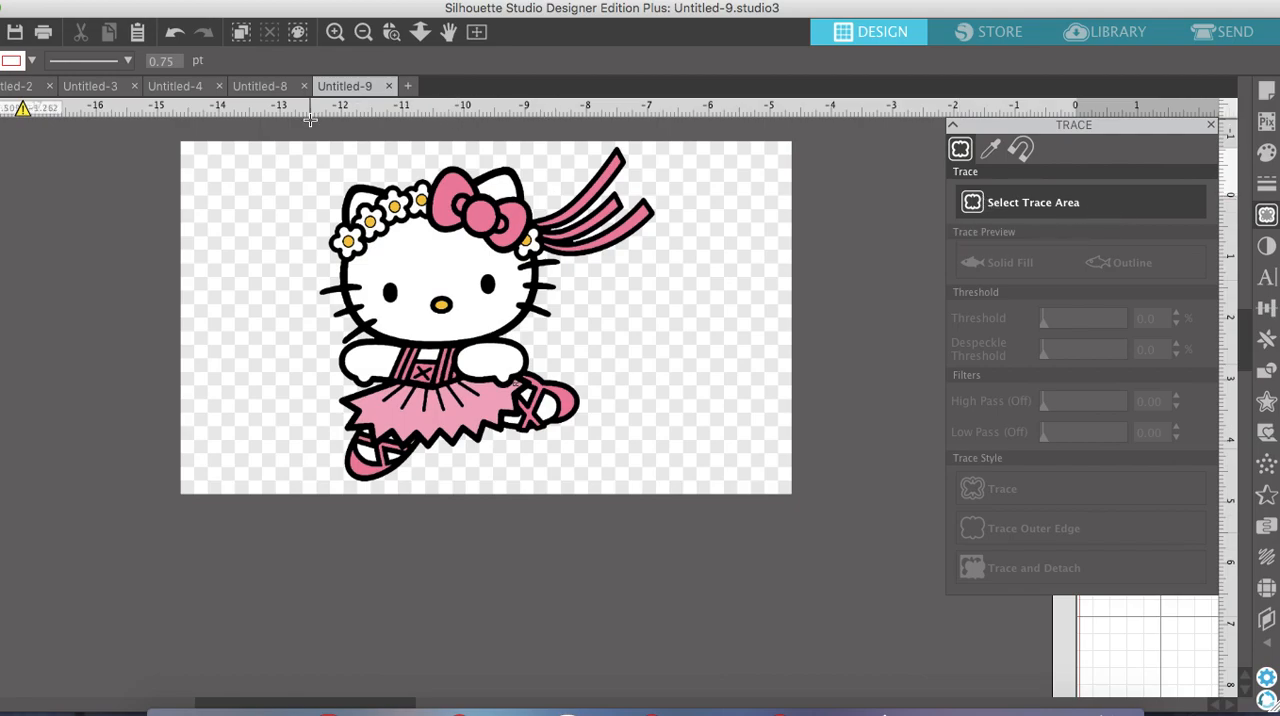
{"action": "left_click_drag", "start_coordinate": [240, 125], "coordinate": [706, 666]}
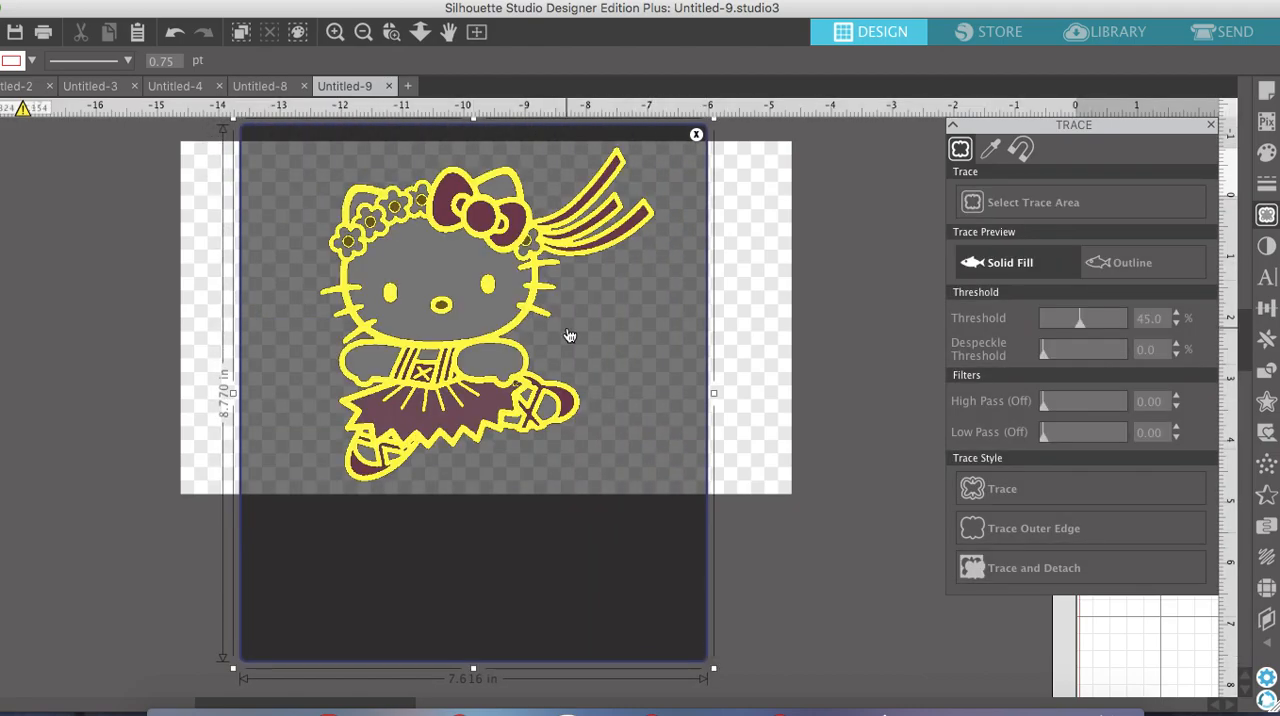
Set the trace threshold to 26% and trace the ballerina with the standard Trace style
{"action": "left_click", "coordinate": [335, 32]}
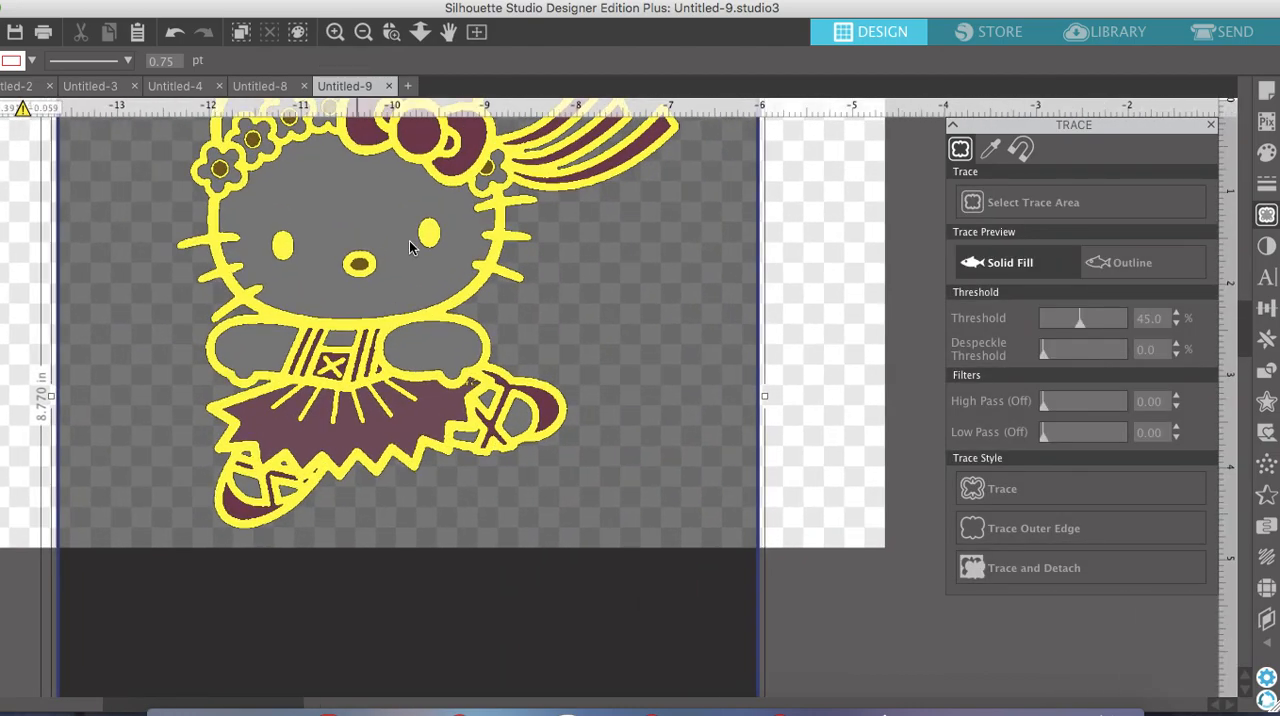
{"action": "scroll", "coordinate": [476, 388], "scroll_direction": "up", "scroll_amount": 3}
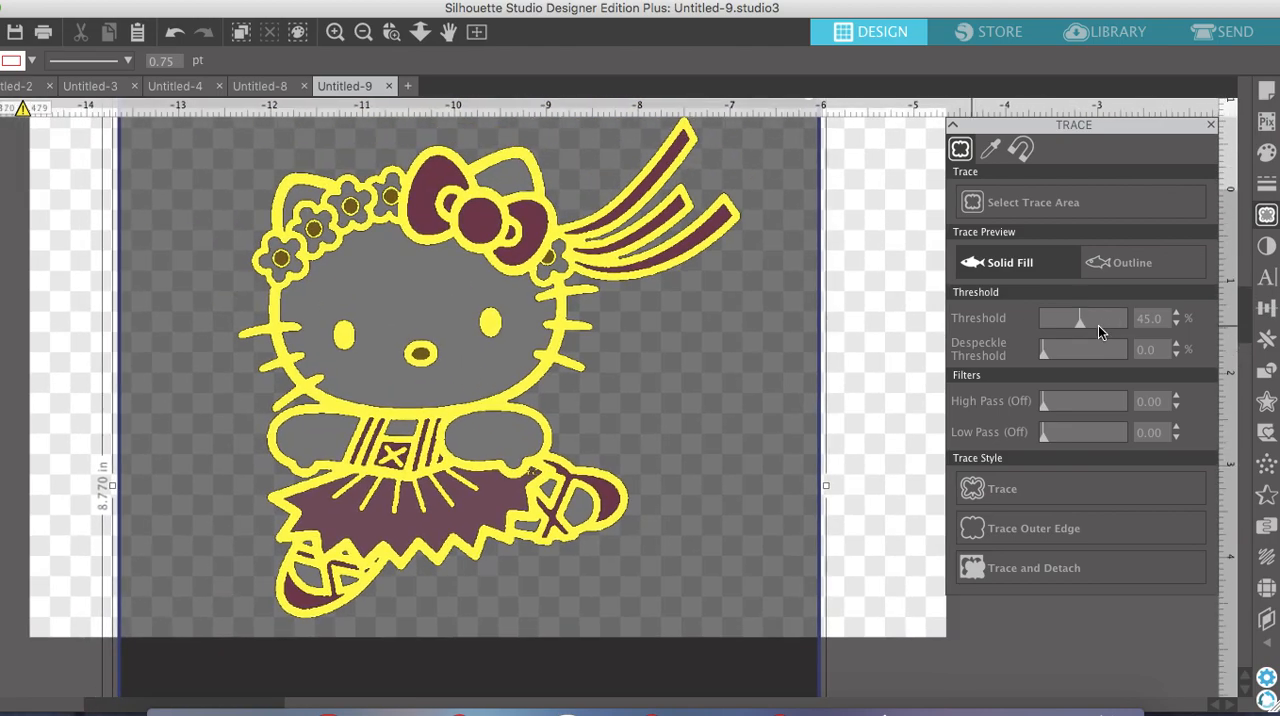
{"action": "left_click_drag", "start_coordinate": [1066, 324], "coordinate": [1060, 324]}
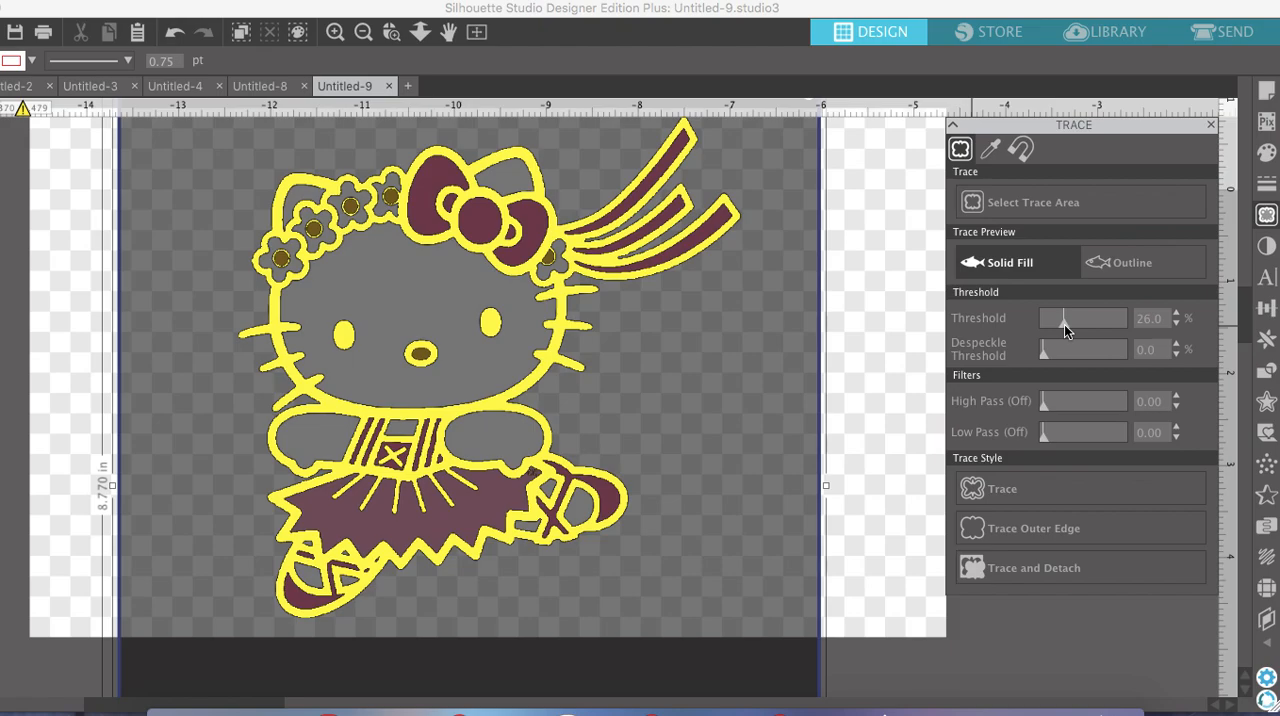
{"action": "left_click", "coordinate": [1020, 489]}
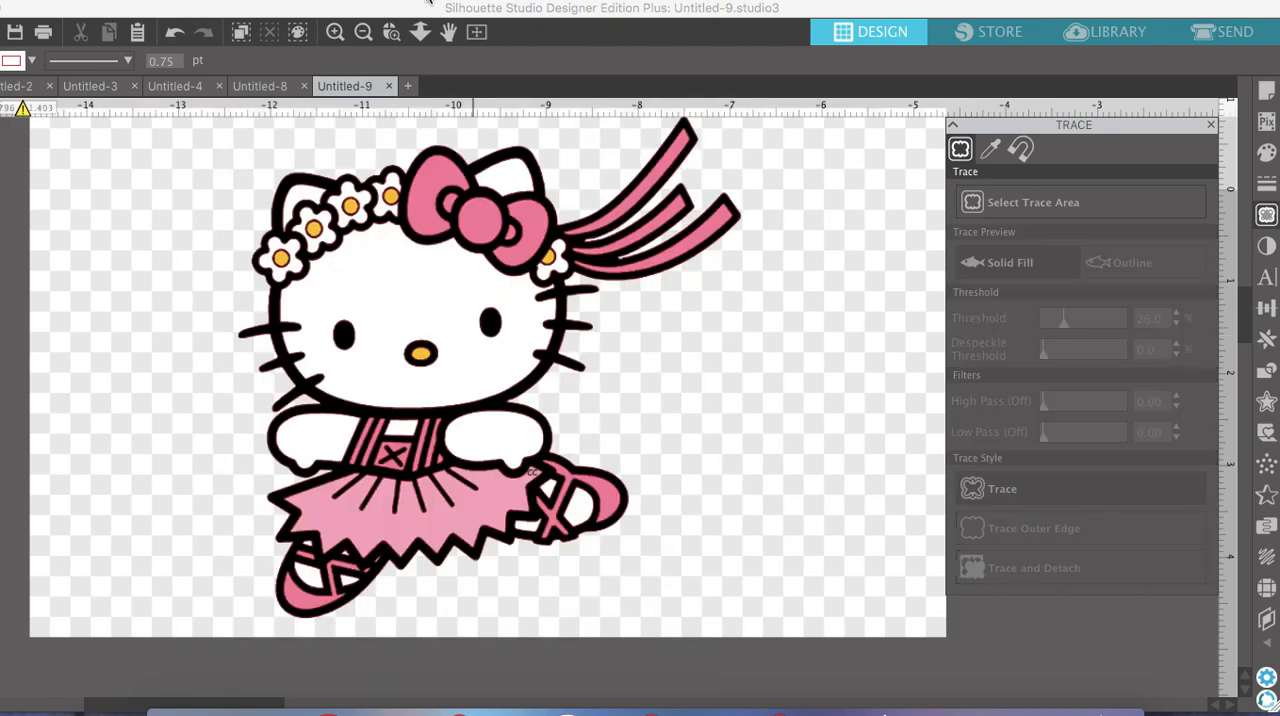
Move the original image off the traced outline and fill the traced outline with black
{"action": "left_click", "coordinate": [363, 32]}
{"action": "left_click_drag", "start_coordinate": [706, 352], "coordinate": [214, 277]}
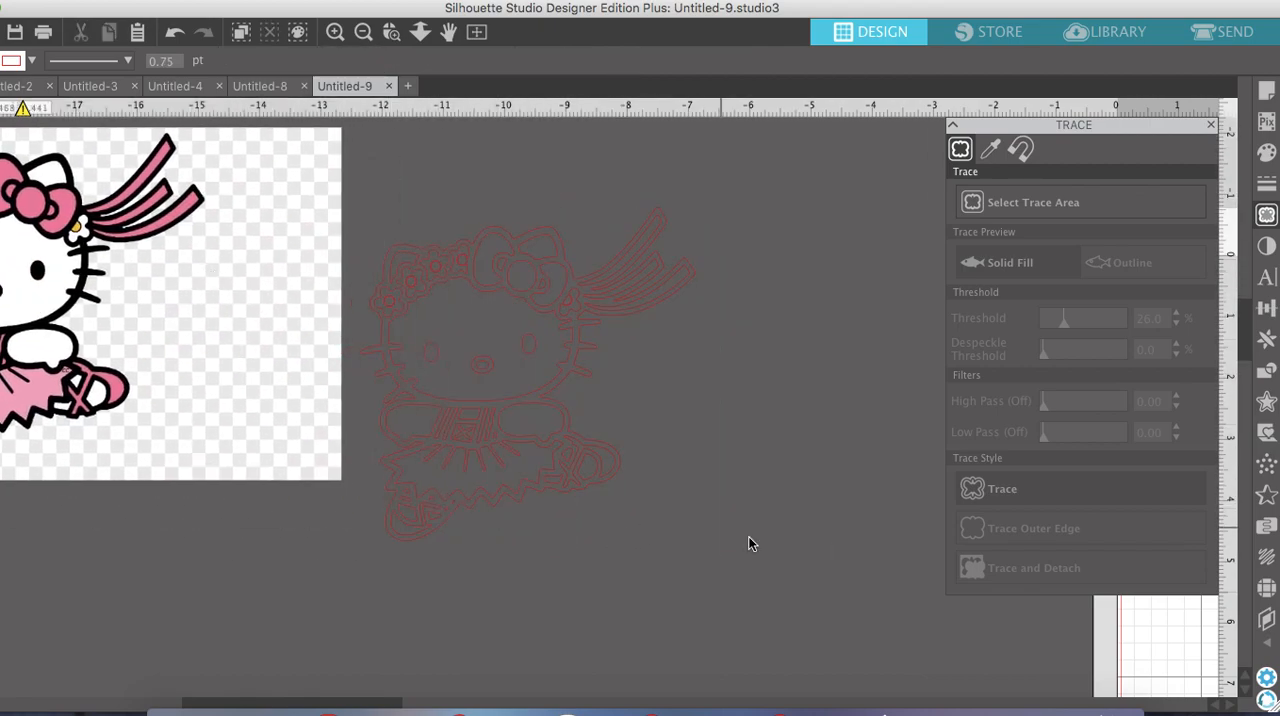
{"action": "left_click", "coordinate": [411, 240]}
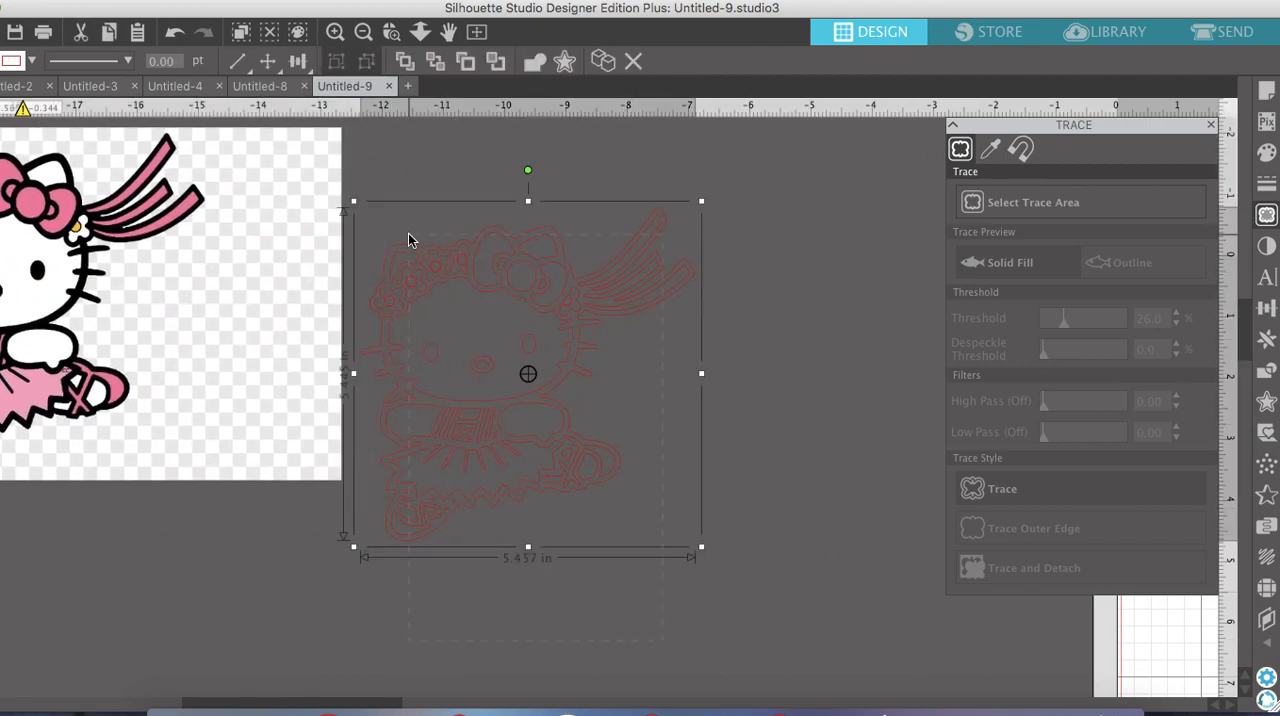
{"action": "left_click", "coordinate": [1266, 160]}
{"action": "left_click", "coordinate": [1082, 216]}
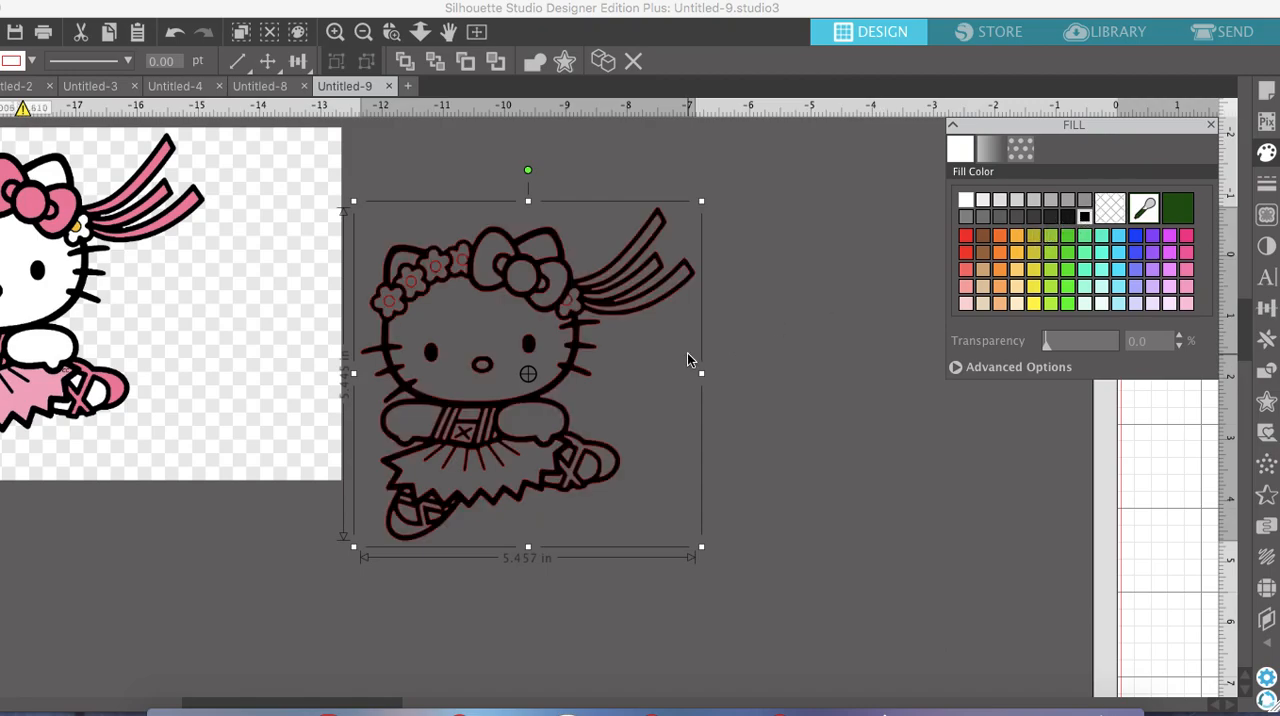
Release the traced figure's compound path and place the original image and the tracing side by side
{"action": "left_click_drag", "start_coordinate": [550, 313], "coordinate": [674, 254]}
{"action": "right_click", "coordinate": [674, 254]}
{"action": "left_click", "coordinate": [793, 590]}
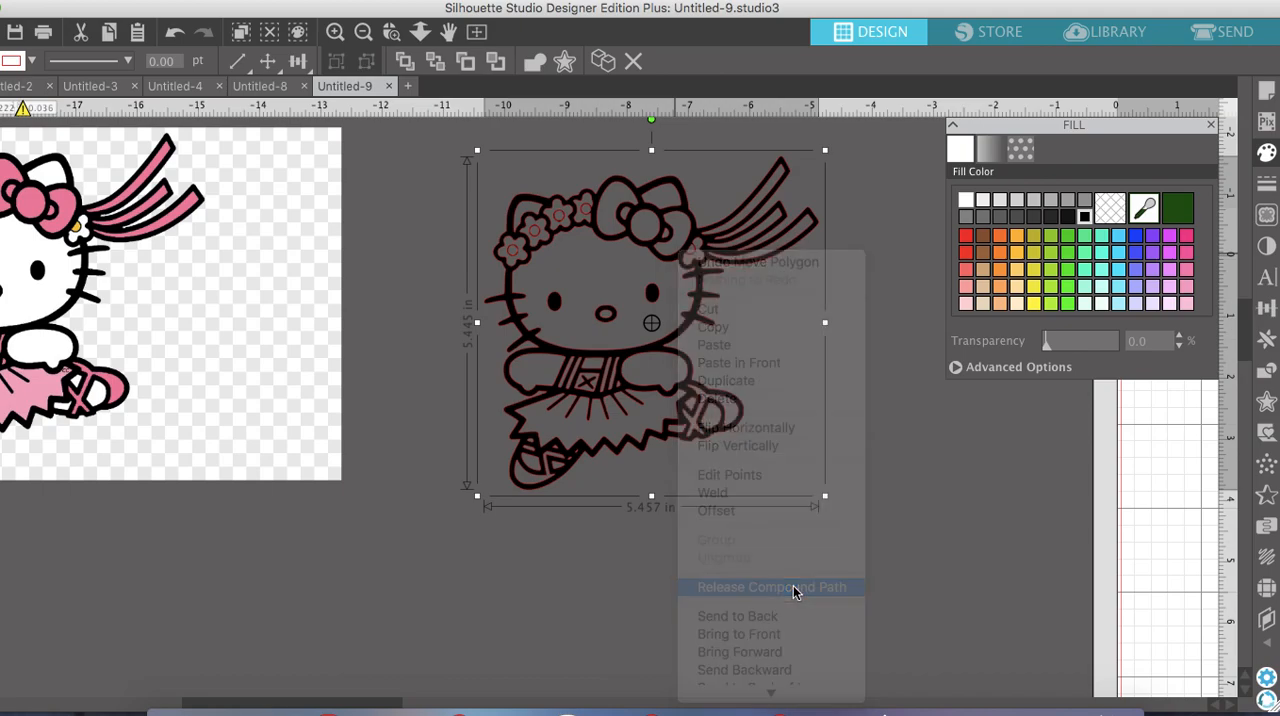
{"action": "left_click", "coordinate": [794, 594]}
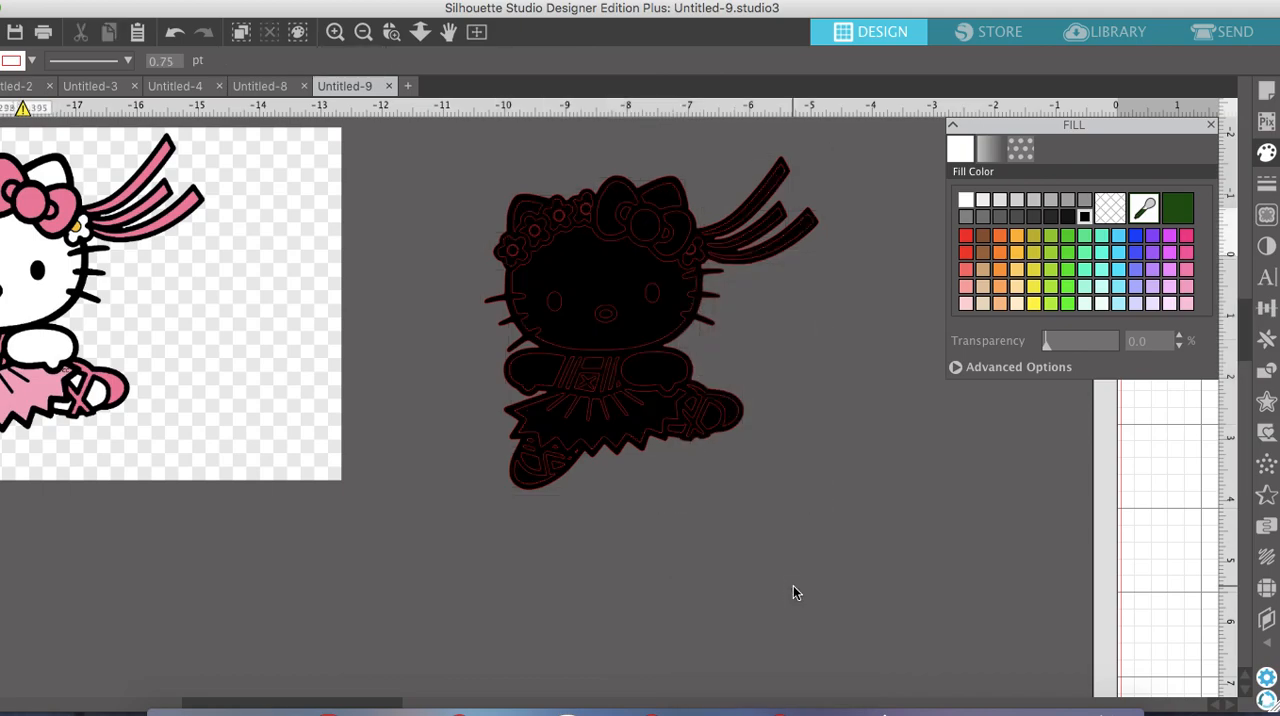
{"action": "left_click_drag", "start_coordinate": [234, 371], "coordinate": [371, 399]}
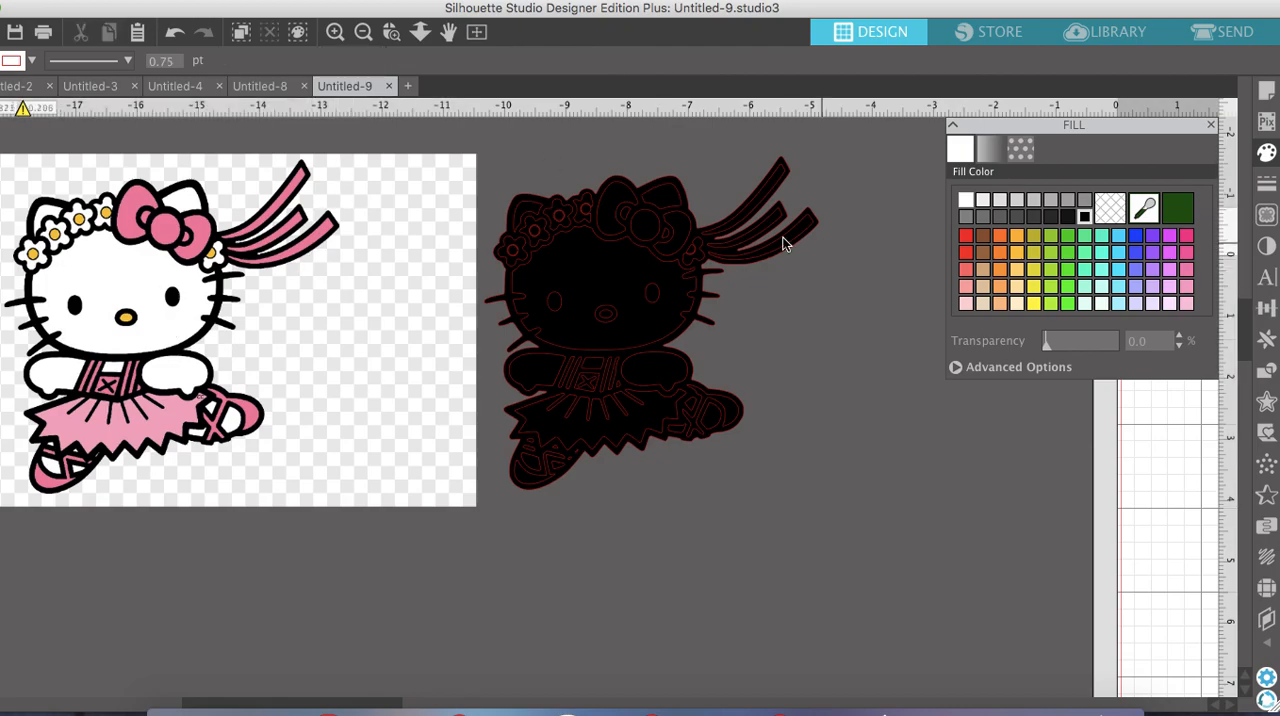
Fill the tracing's face and both ears with white
{"action": "left_click", "coordinate": [616, 286]}
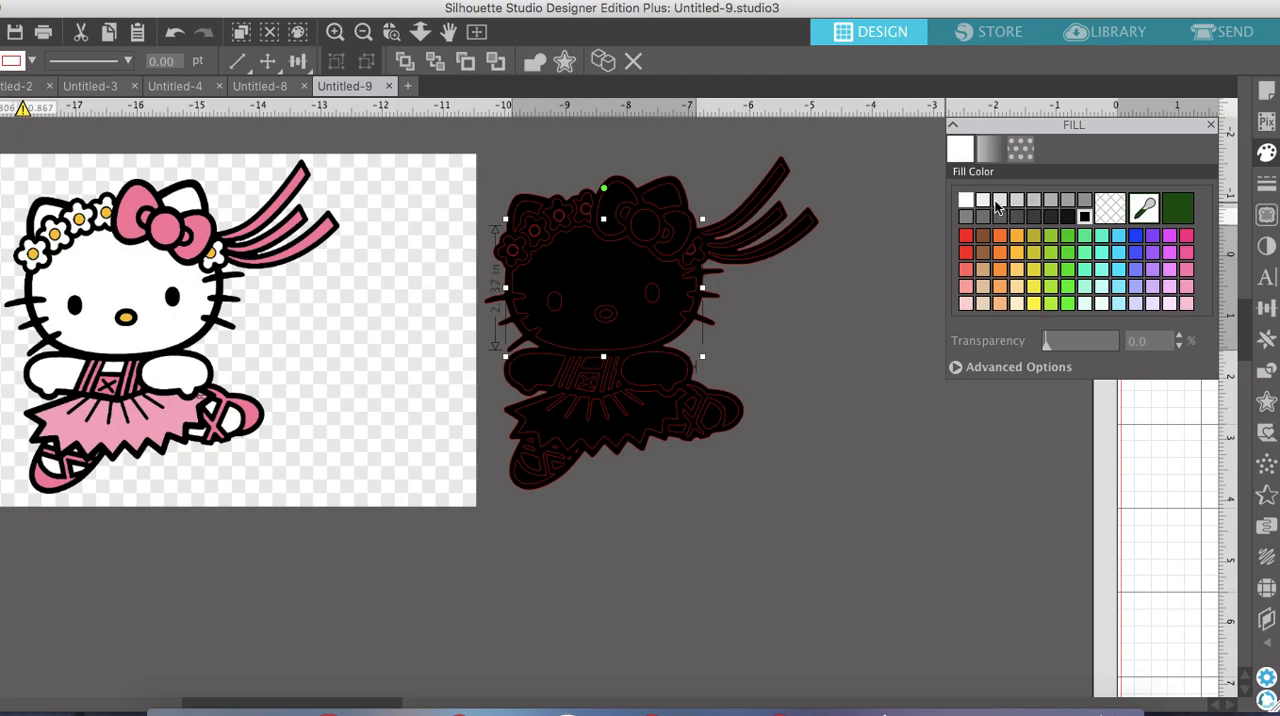
{"action": "left_click", "coordinate": [967, 199]}
{"action": "left_click", "coordinate": [667, 198]}
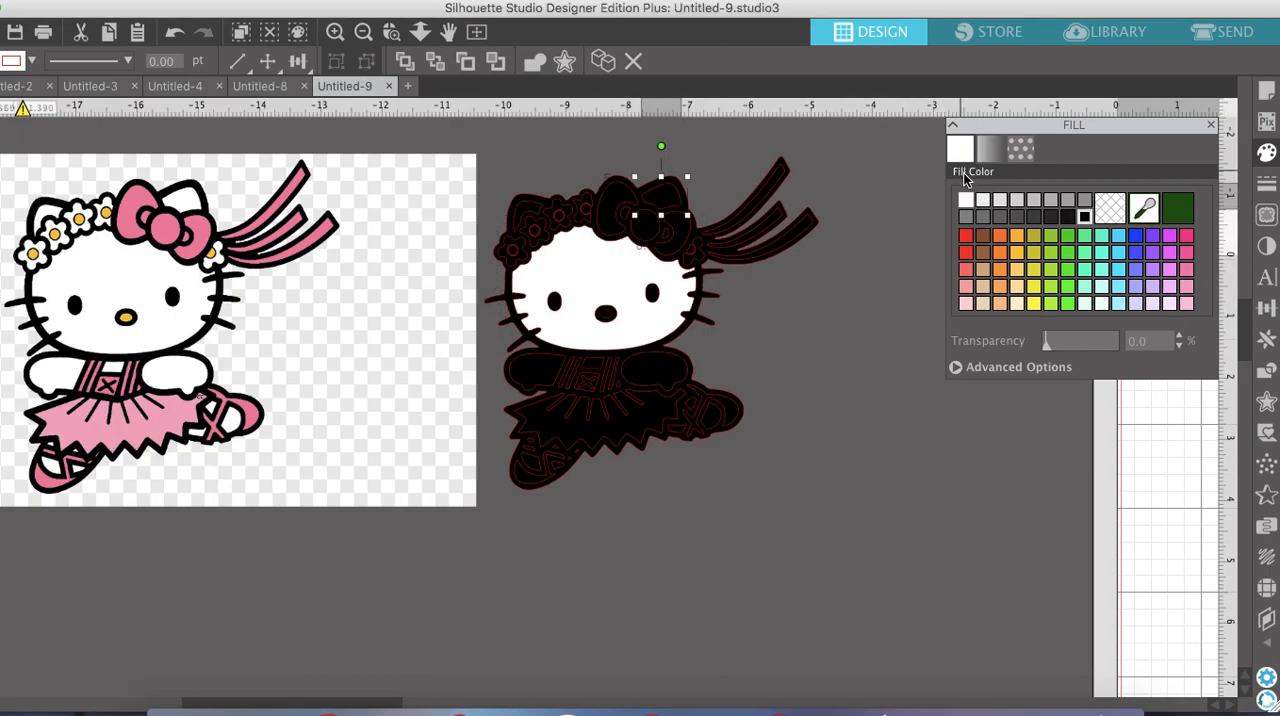
{"action": "left_click", "coordinate": [962, 205]}
{"action": "left_click", "coordinate": [540, 212]}
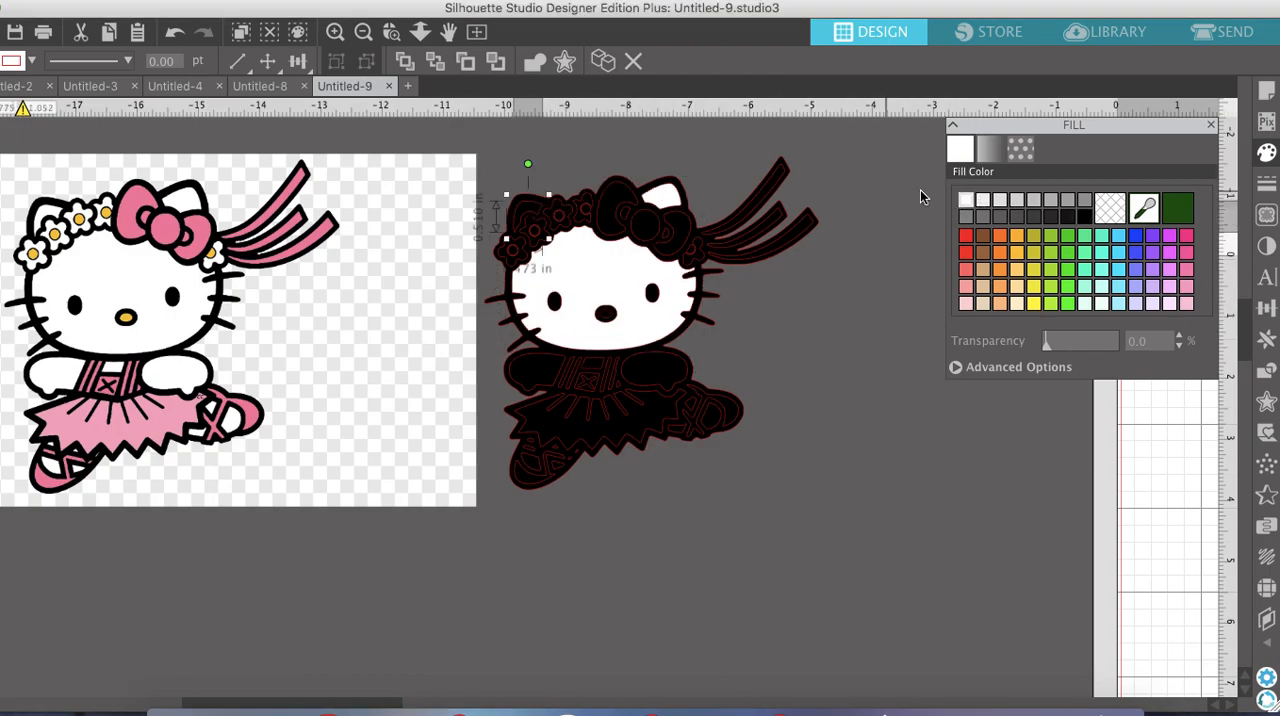
{"action": "left_click", "coordinate": [970, 201]}
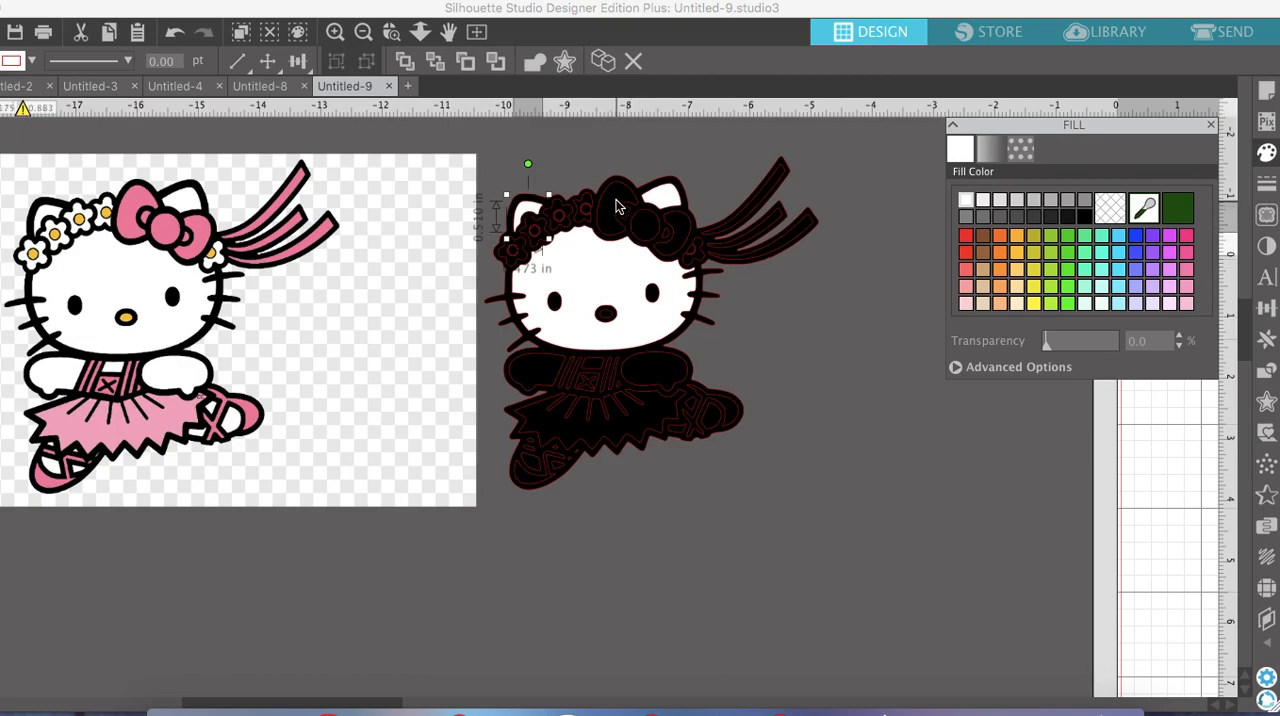
Fill the bow's large loop nearest the daisies and its round centre knot with light pink
{"action": "left_click", "coordinate": [615, 201]}
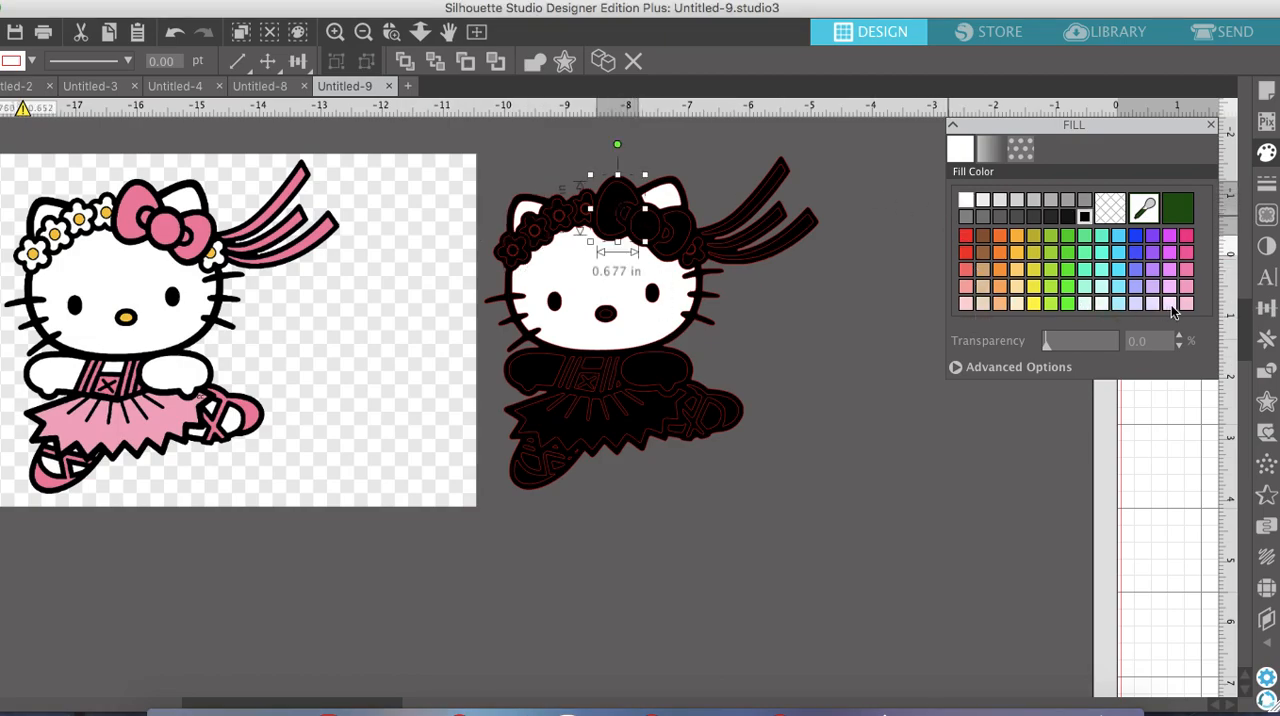
{"action": "left_click", "coordinate": [1169, 304]}
{"action": "left_click", "coordinate": [655, 218]}
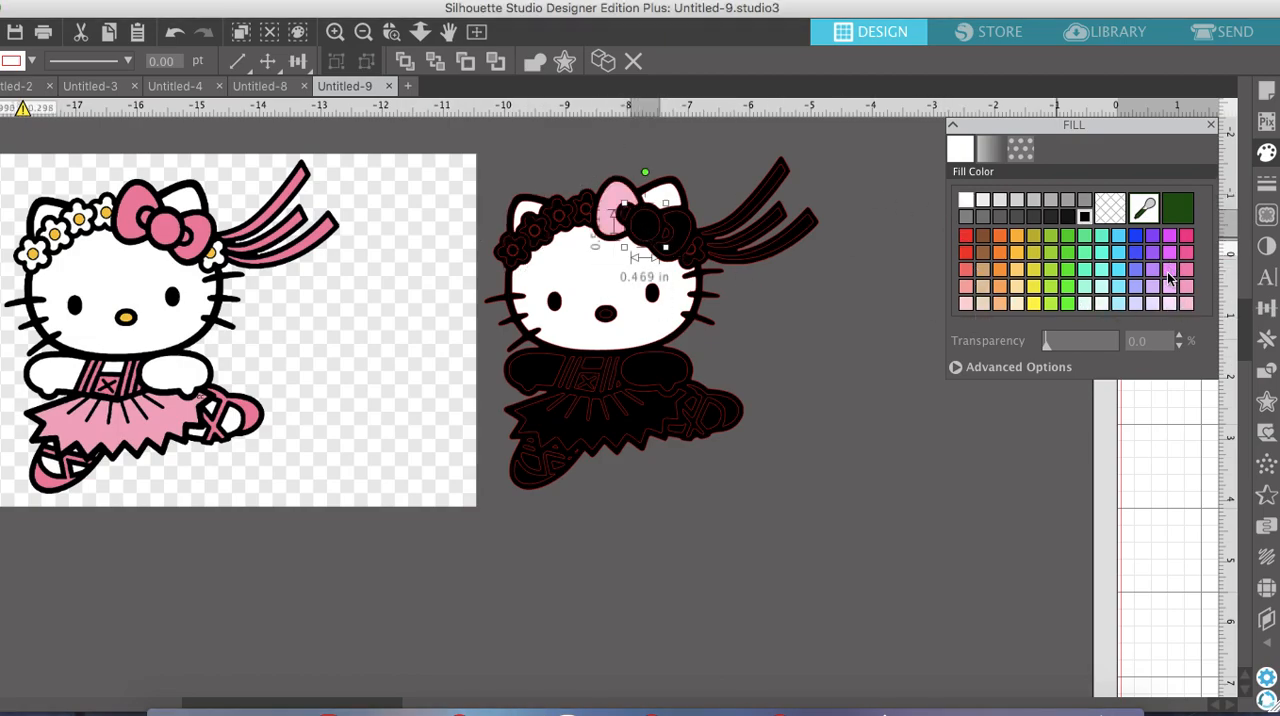
{"action": "left_click", "coordinate": [1187, 305]}
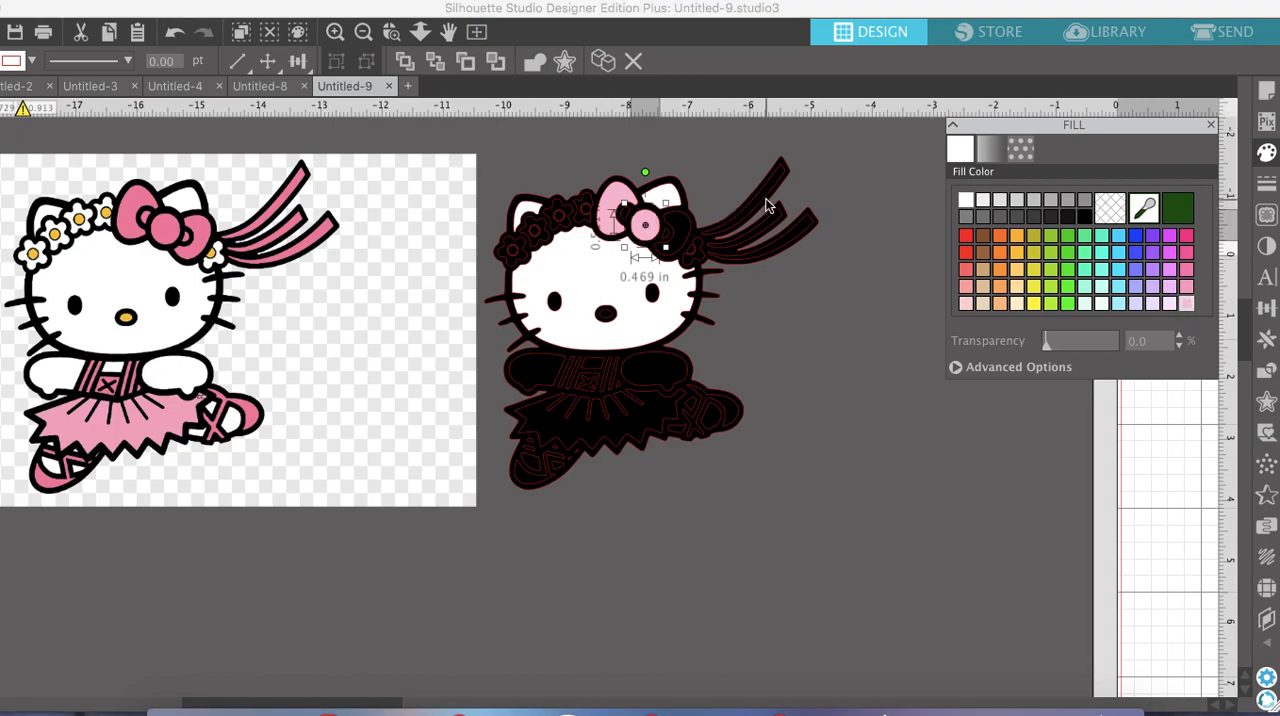
Fill the three ribbon streamers trailing from the bow with the same light pink
{"action": "left_click", "coordinate": [765, 204]}
{"action": "left_click", "coordinate": [1188, 307]}
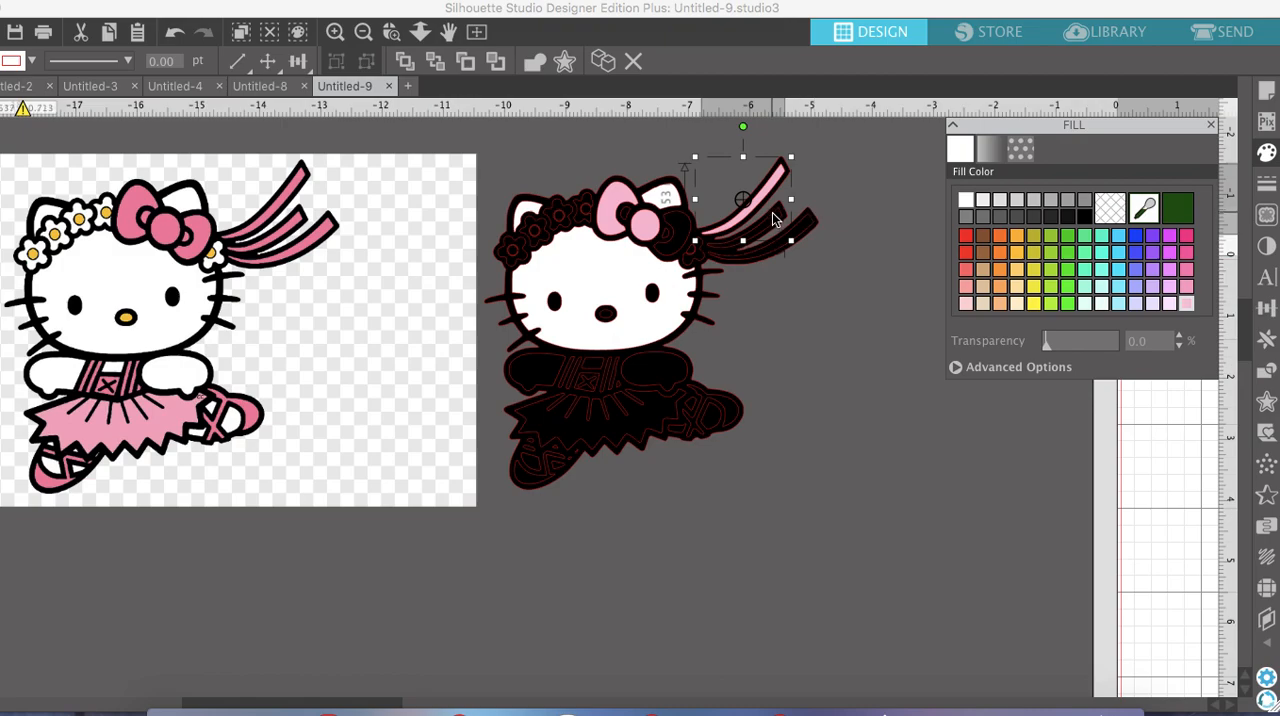
{"action": "left_click", "coordinate": [772, 222]}
{"action": "left_click", "coordinate": [1188, 310]}
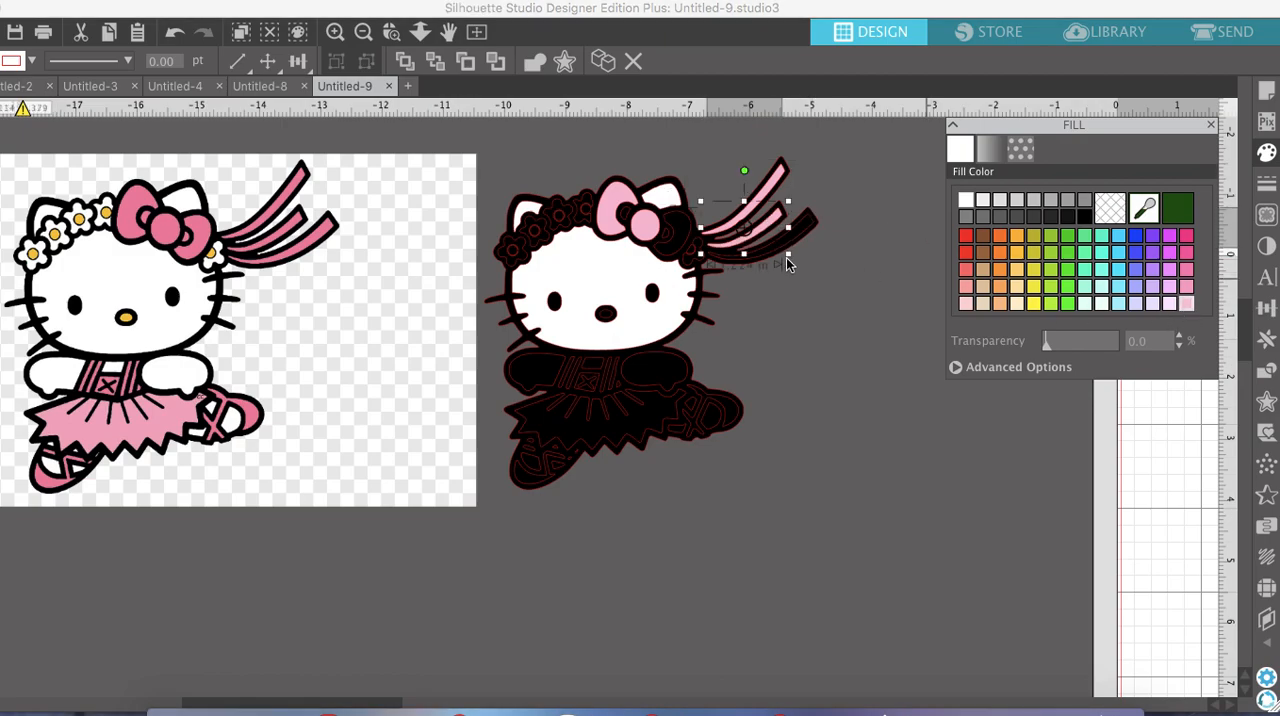
{"action": "left_click", "coordinate": [810, 238]}
{"action": "left_click", "coordinate": [1188, 304]}
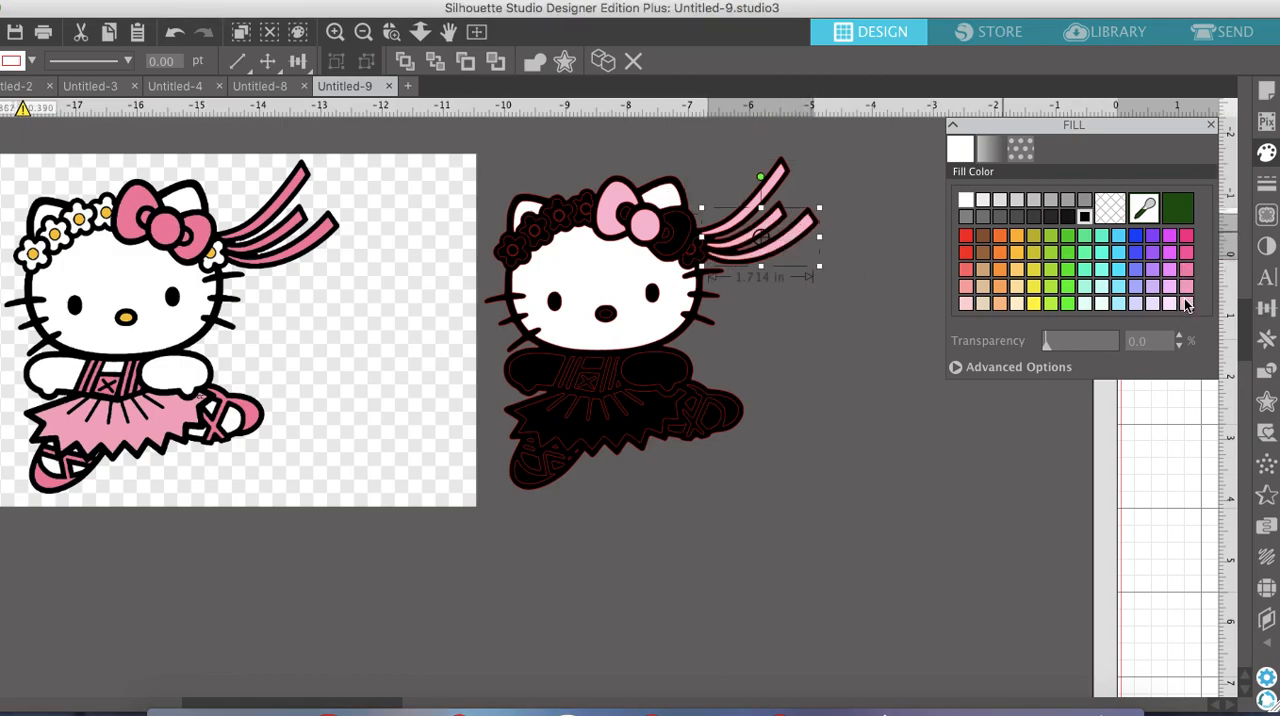
Fill the nose with orange and both arms with white
{"action": "left_click", "coordinate": [607, 314]}
{"action": "left_click", "coordinate": [1018, 240]}
{"action": "left_click", "coordinate": [662, 364]}
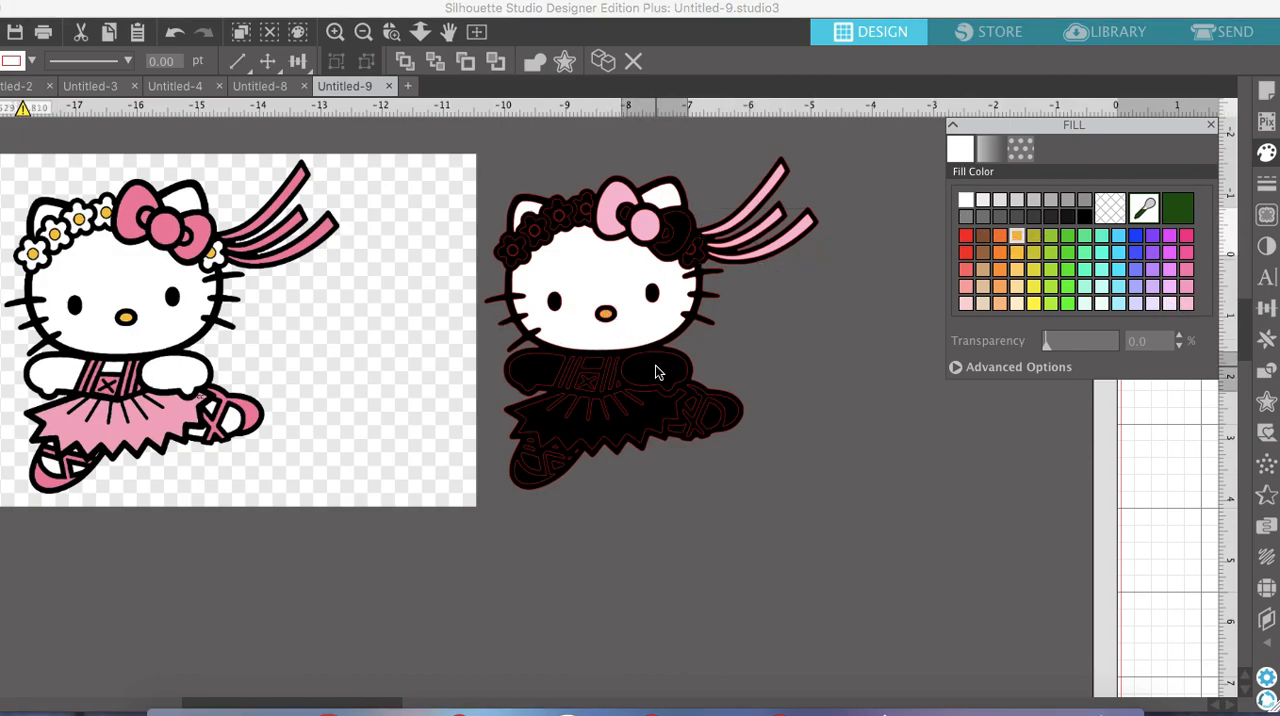
{"action": "left_click", "coordinate": [966, 201]}
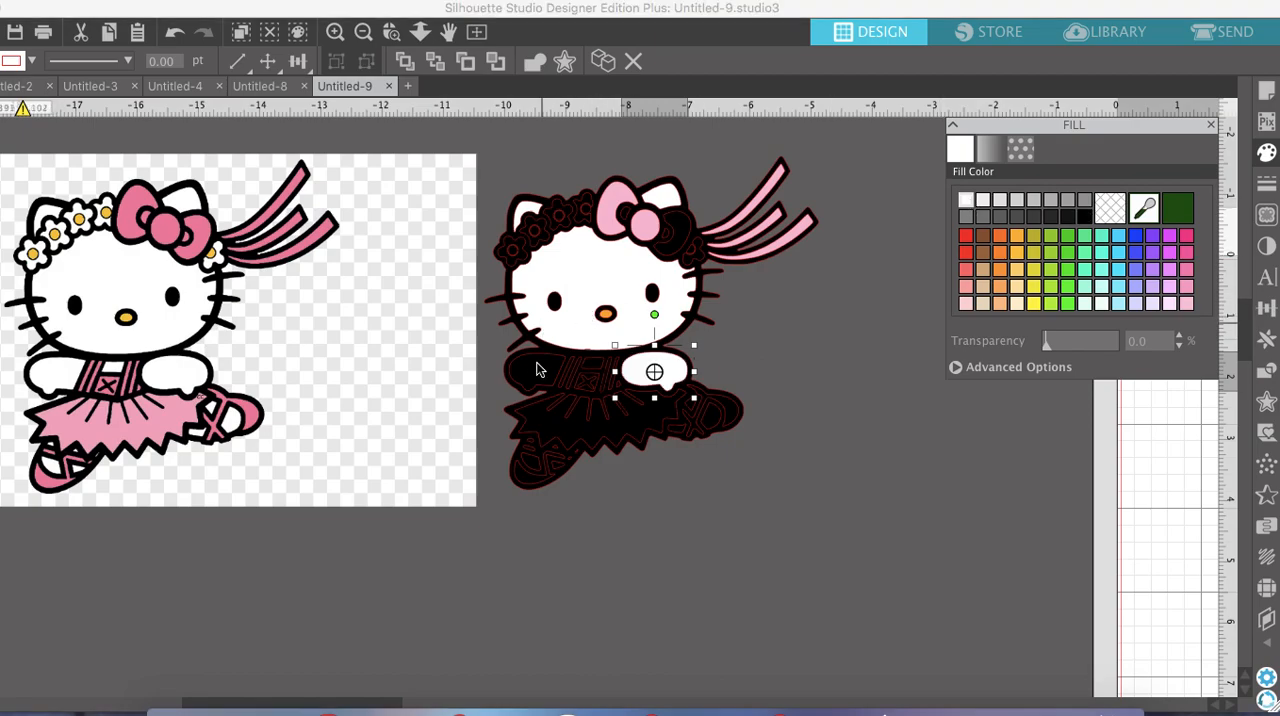
{"action": "left_click", "coordinate": [537, 362]}
{"action": "left_click", "coordinate": [966, 201]}
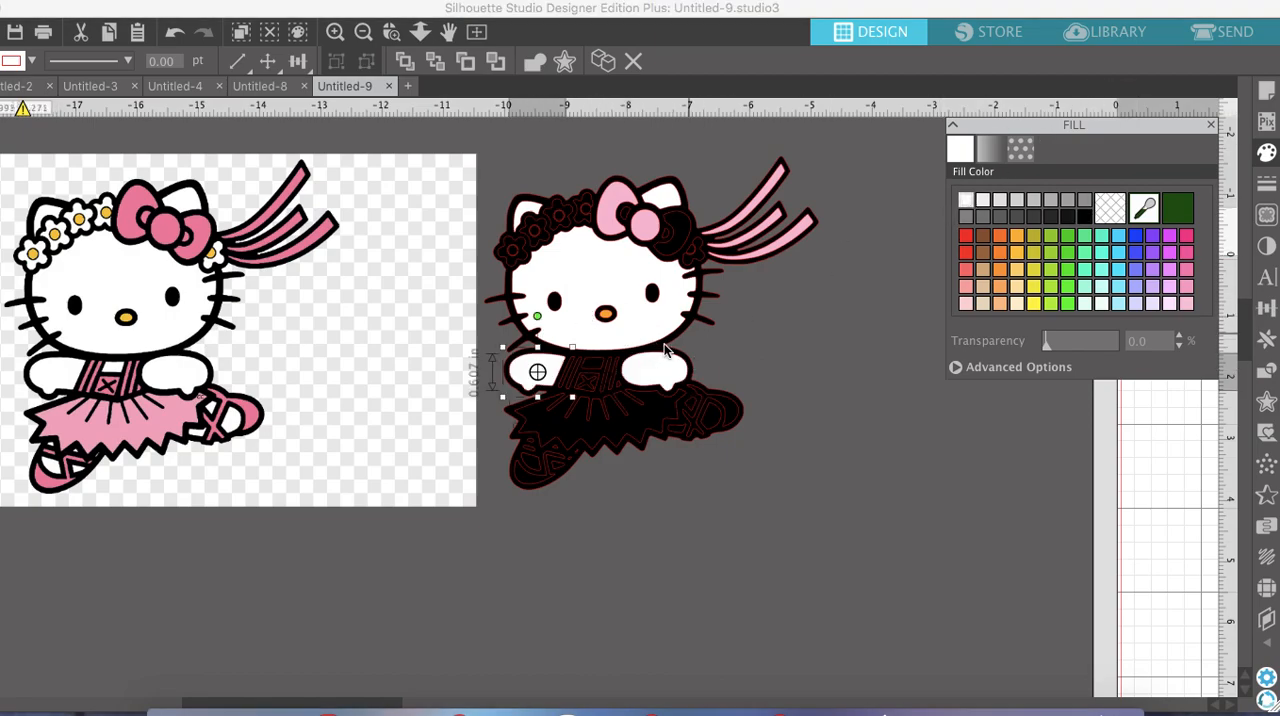
Fill the small chest area between the dress straps and the opening in the lower ballet shoe with white
{"action": "left_click", "coordinate": [601, 370]}
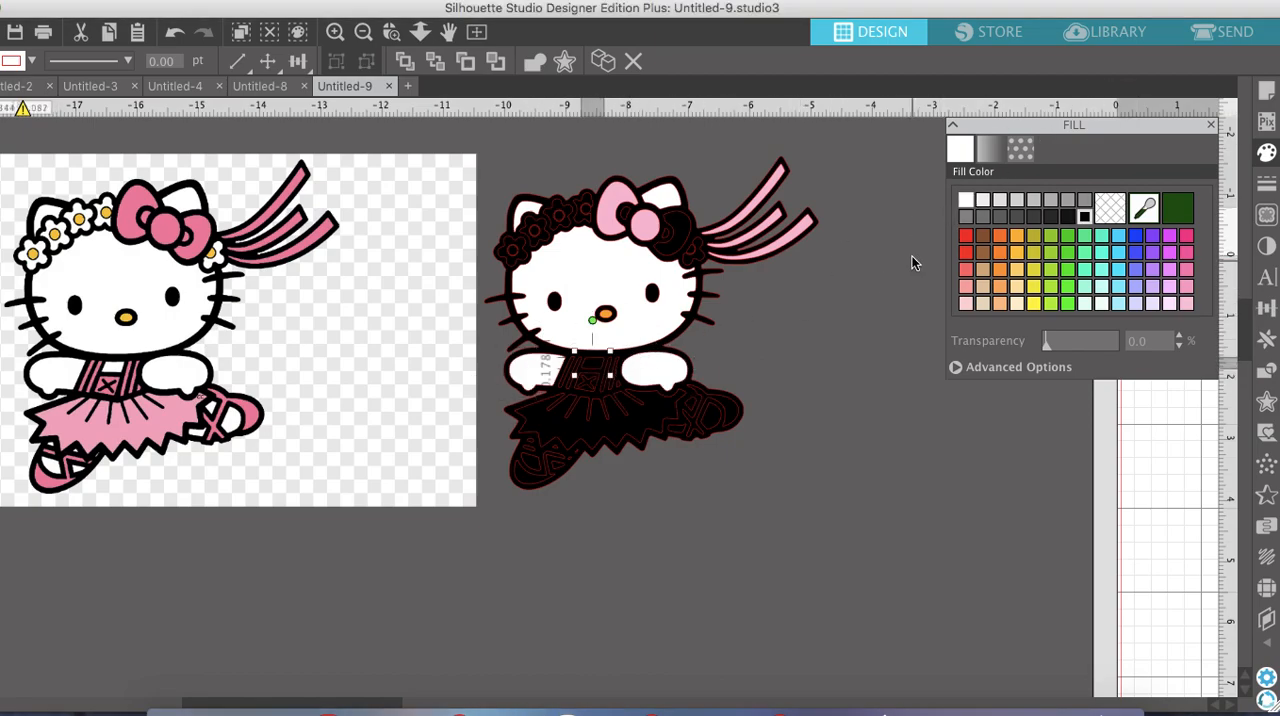
{"action": "left_click", "coordinate": [966, 201]}
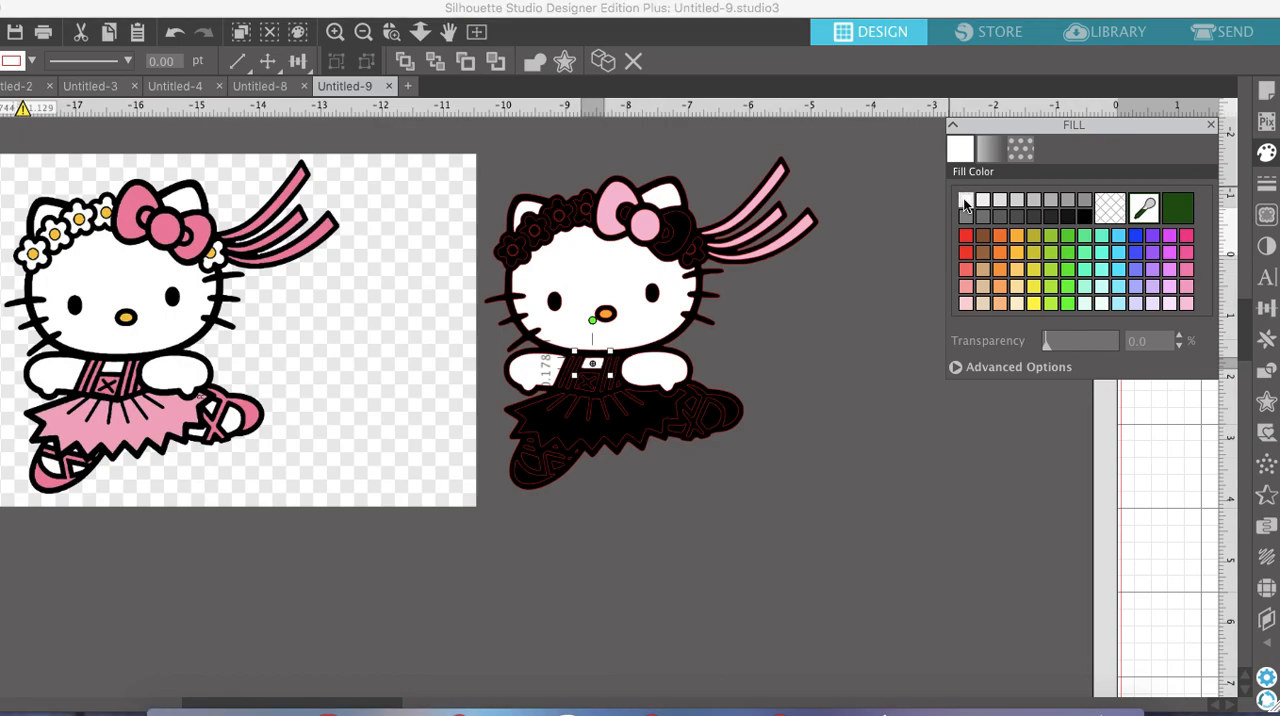
{"action": "left_click", "coordinate": [530, 462]}
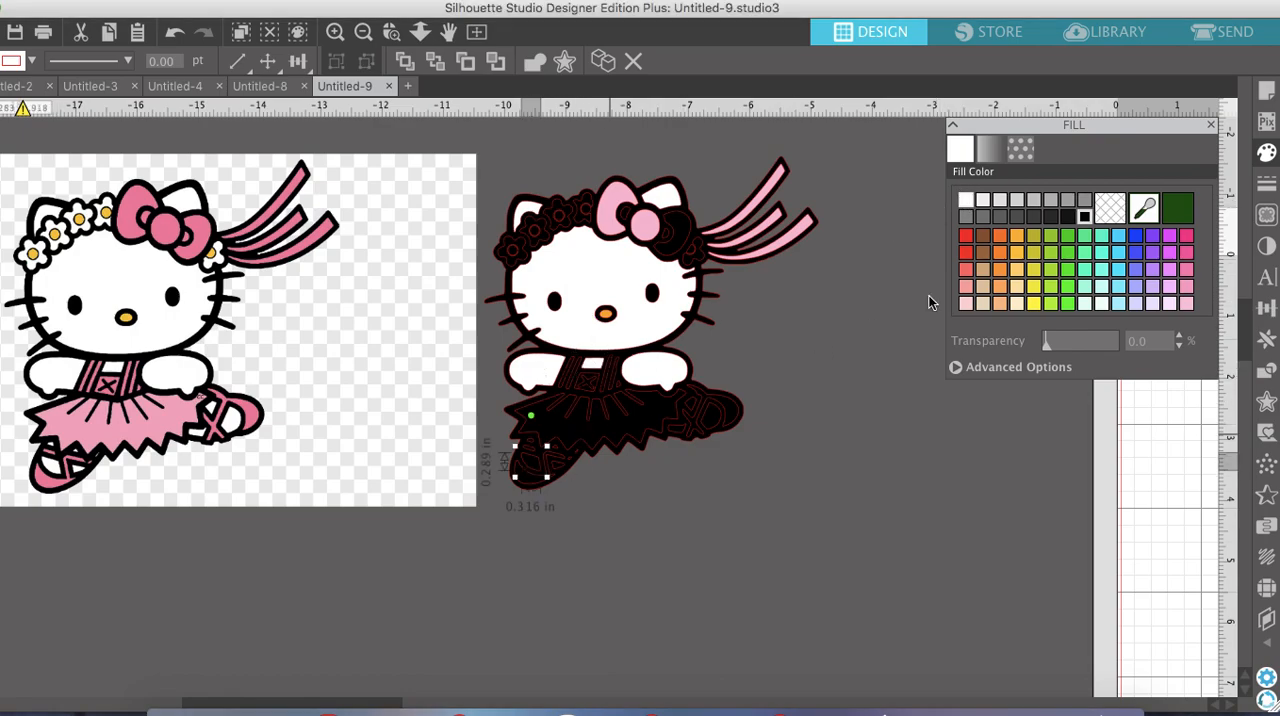
{"action": "left_click", "coordinate": [530, 458]}
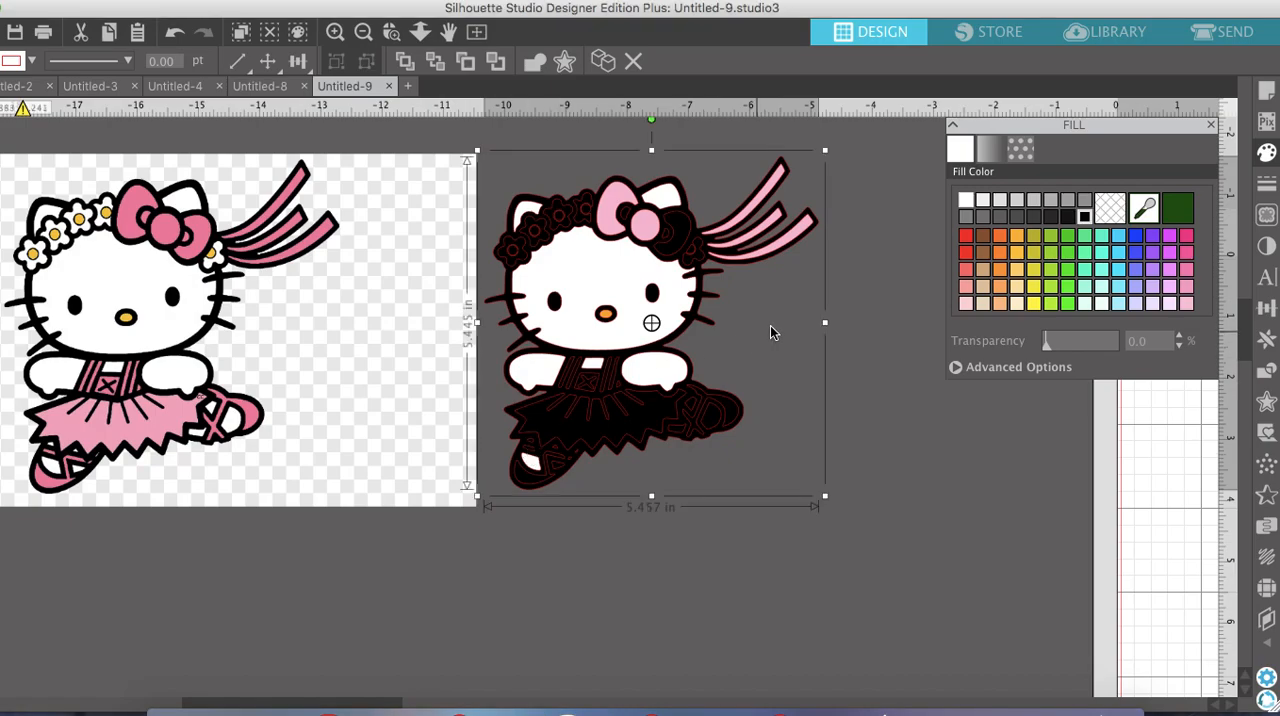
{"action": "left_click", "coordinate": [1187, 304]}
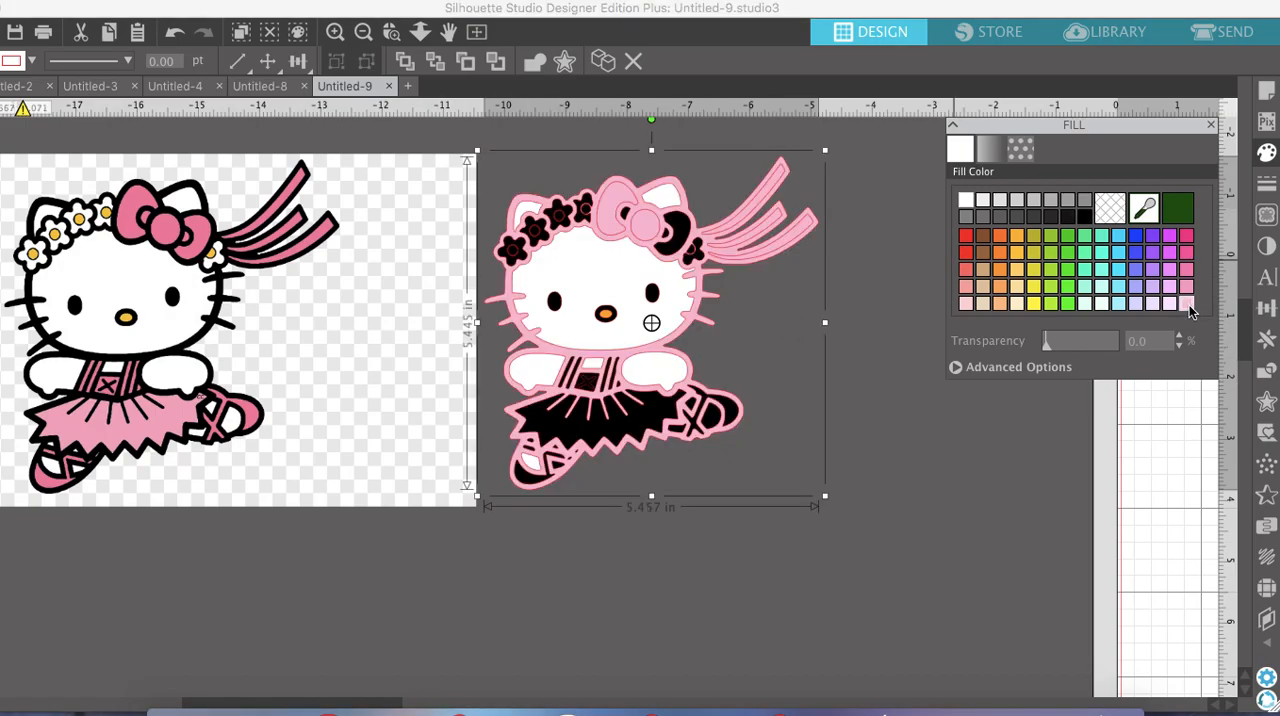
{"action": "left_click", "coordinate": [172, 36]}
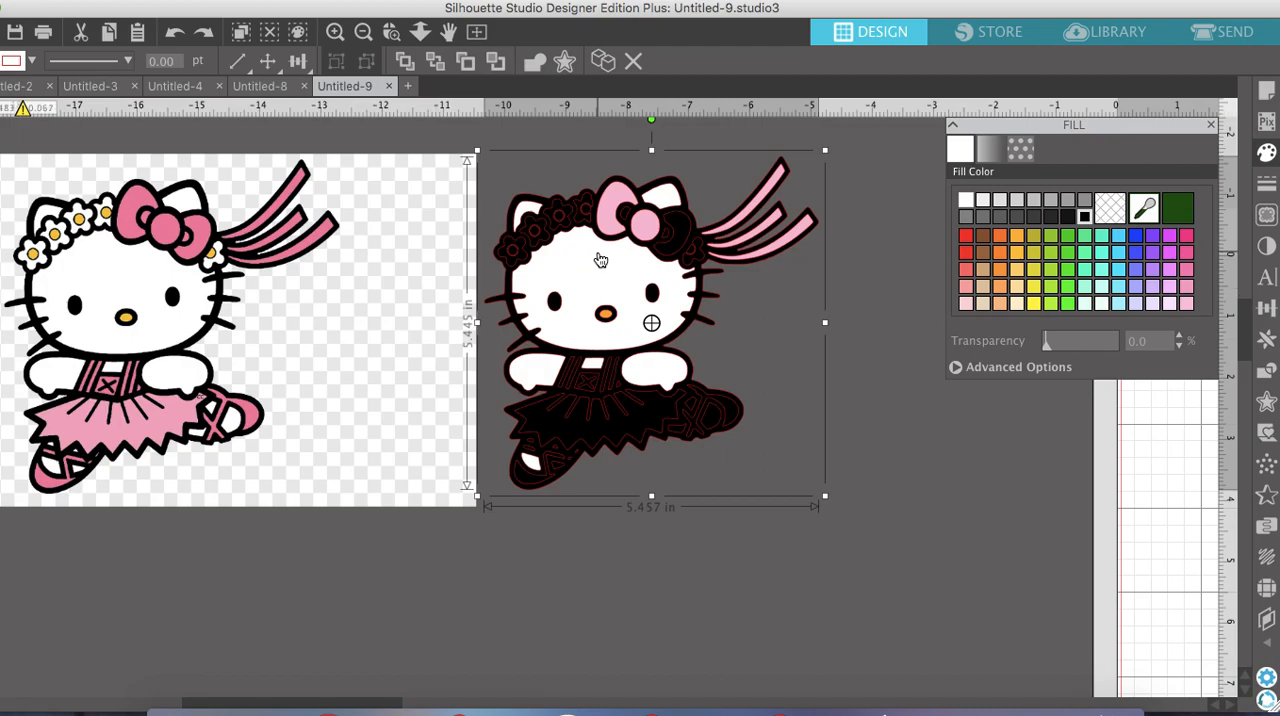
Move the original clip art image up against the traced figure for colour comparison
{"action": "scroll", "coordinate": [599, 259], "scroll_direction": "up", "scroll_amount": 3}
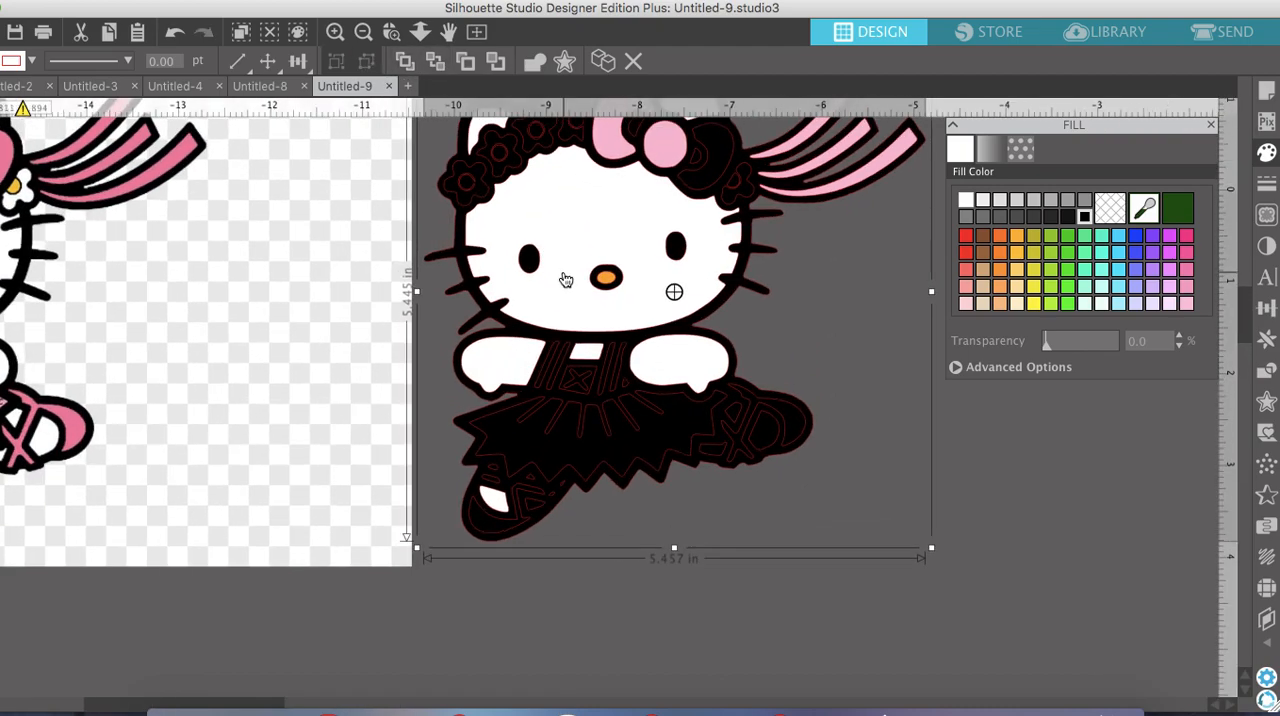
{"action": "scroll", "coordinate": [663, 406], "scroll_direction": "down", "scroll_amount": 3}
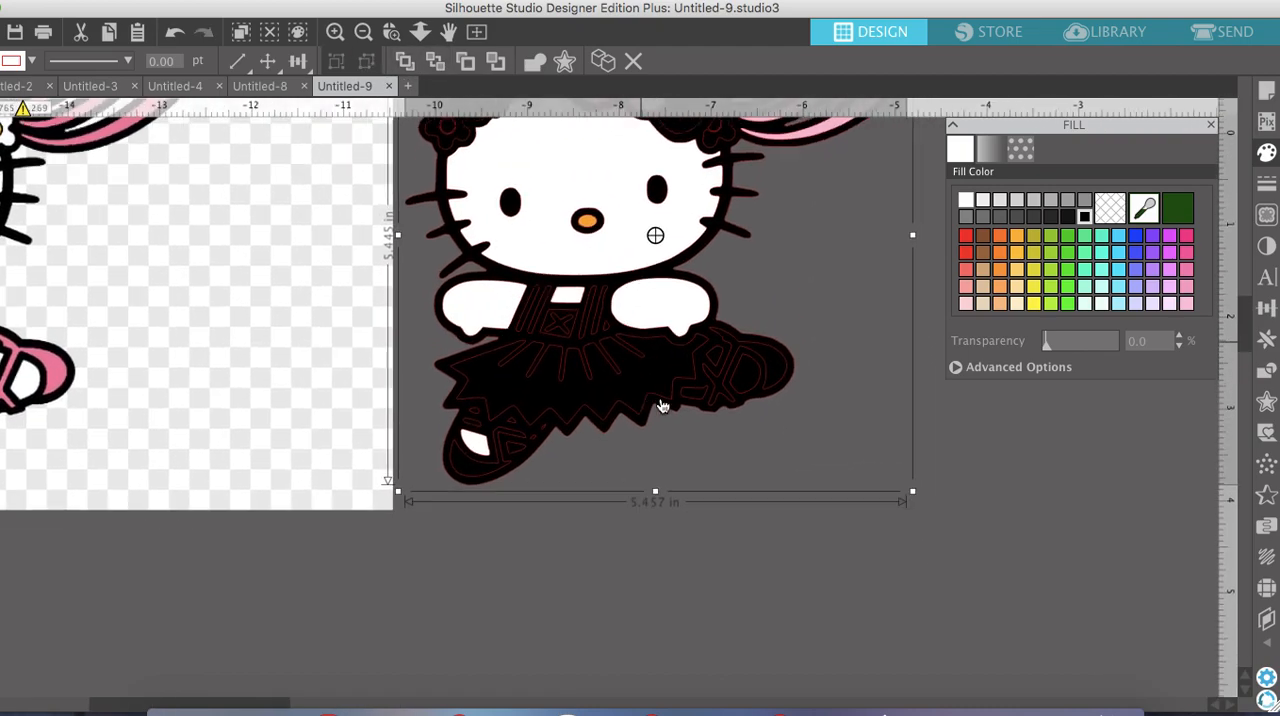
{"action": "left_click", "coordinate": [167, 377]}
{"action": "left_click_drag", "start_coordinate": [167, 377], "coordinate": [491, 363]}
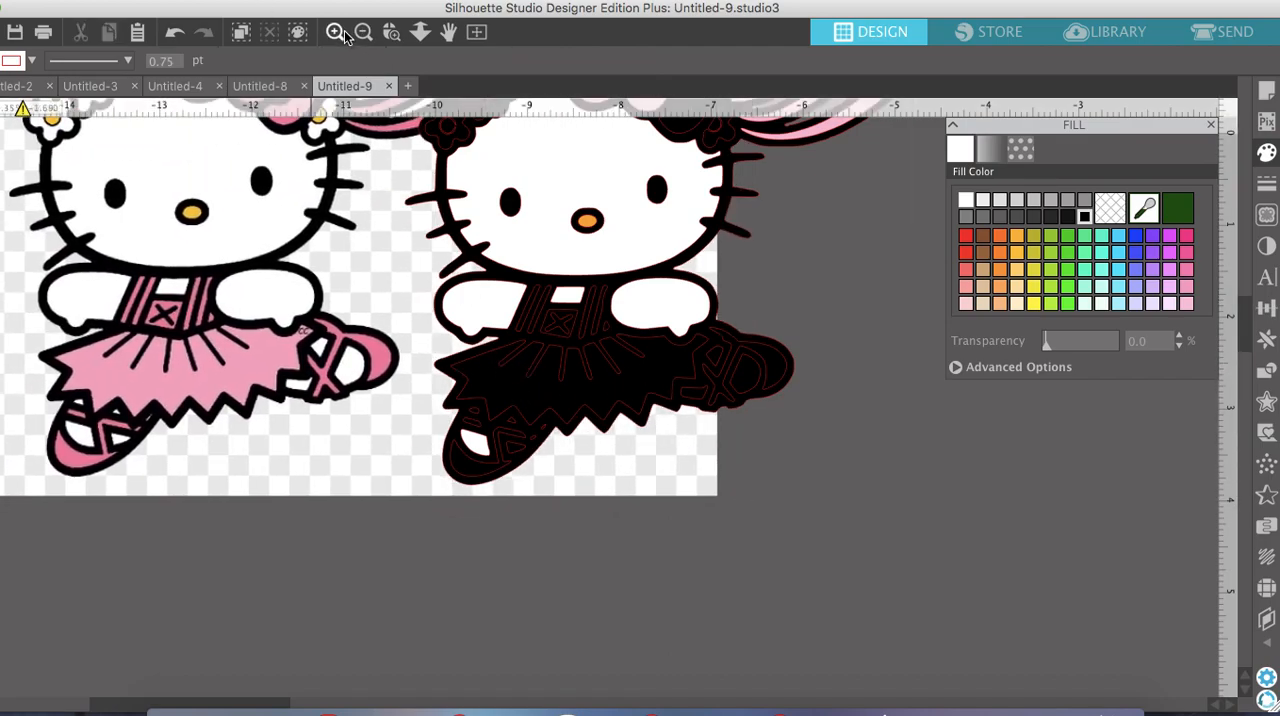
Fill the skirt and the bodice panel with the X on it with light pink
{"action": "left_click", "coordinate": [527, 395]}
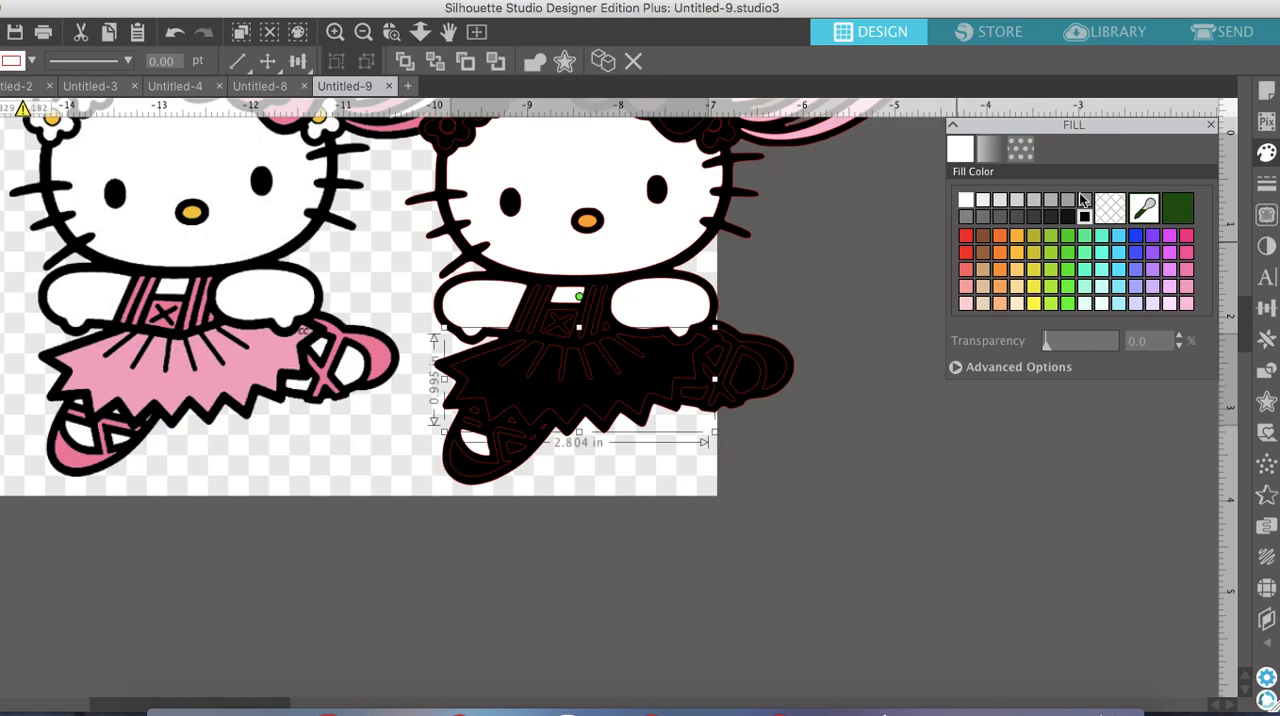
{"action": "left_click", "coordinate": [1187, 305]}
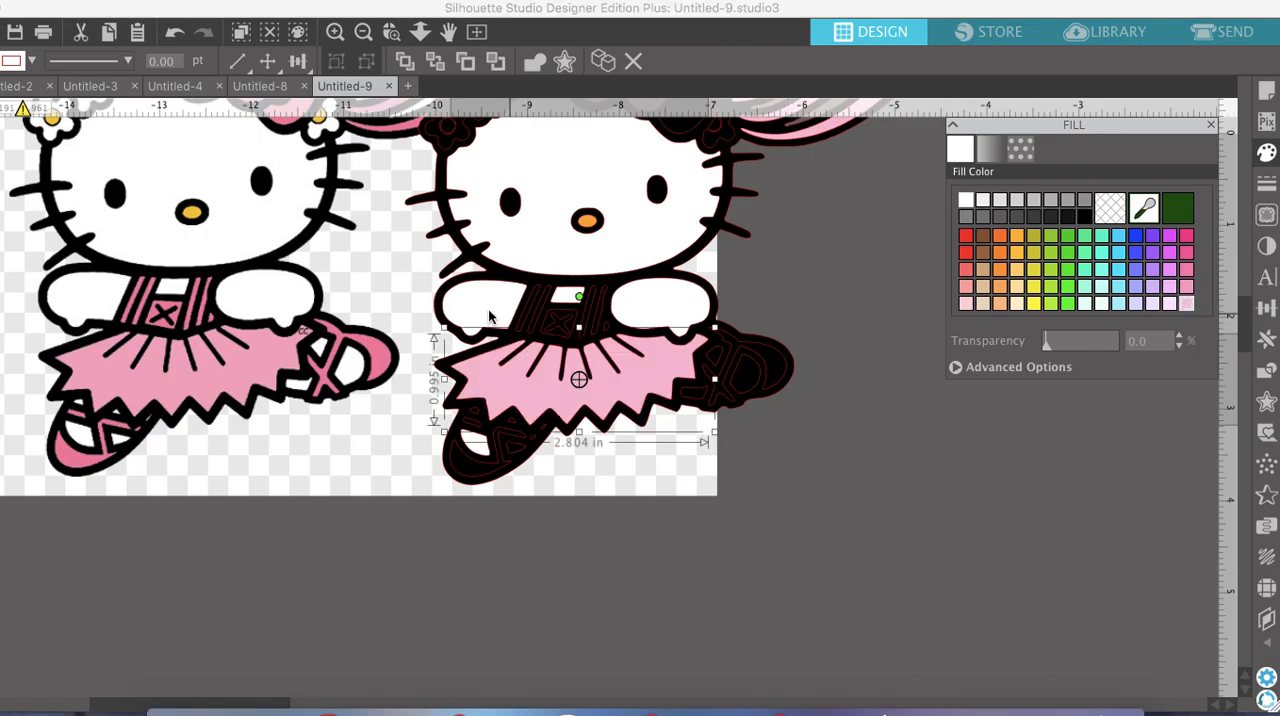
{"action": "left_click", "coordinate": [563, 321]}
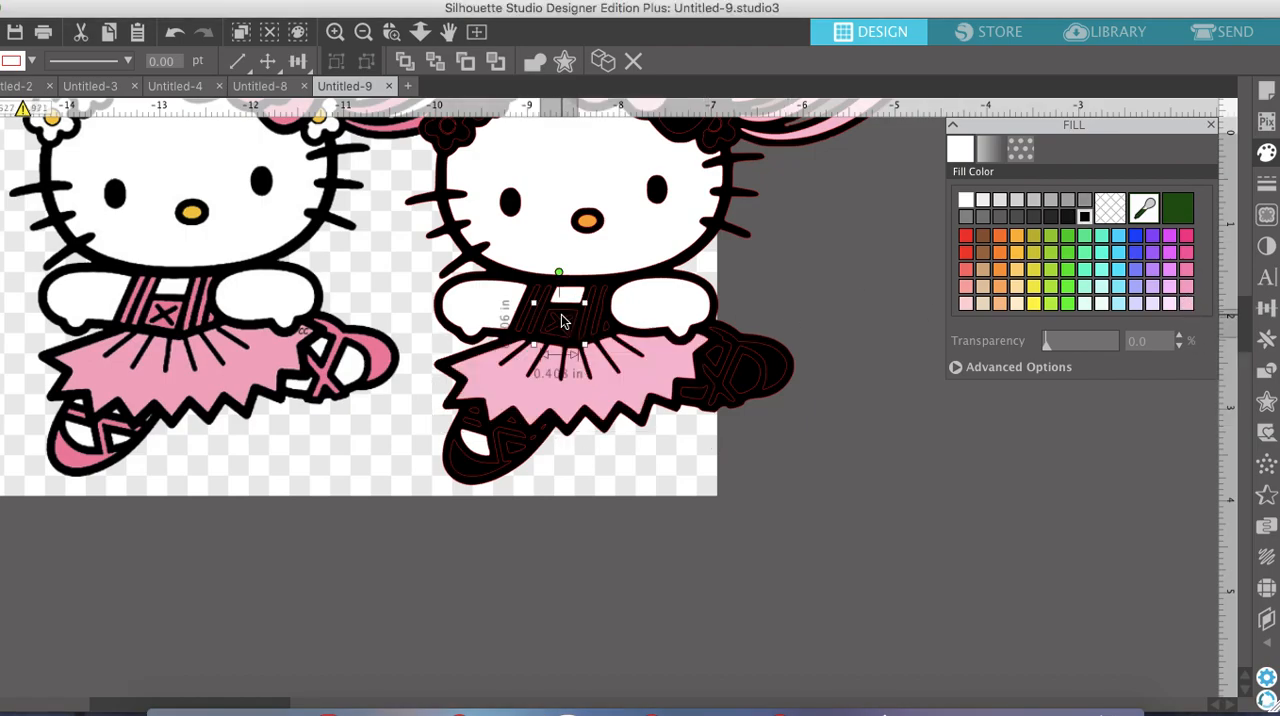
{"action": "left_click", "coordinate": [1187, 305]}
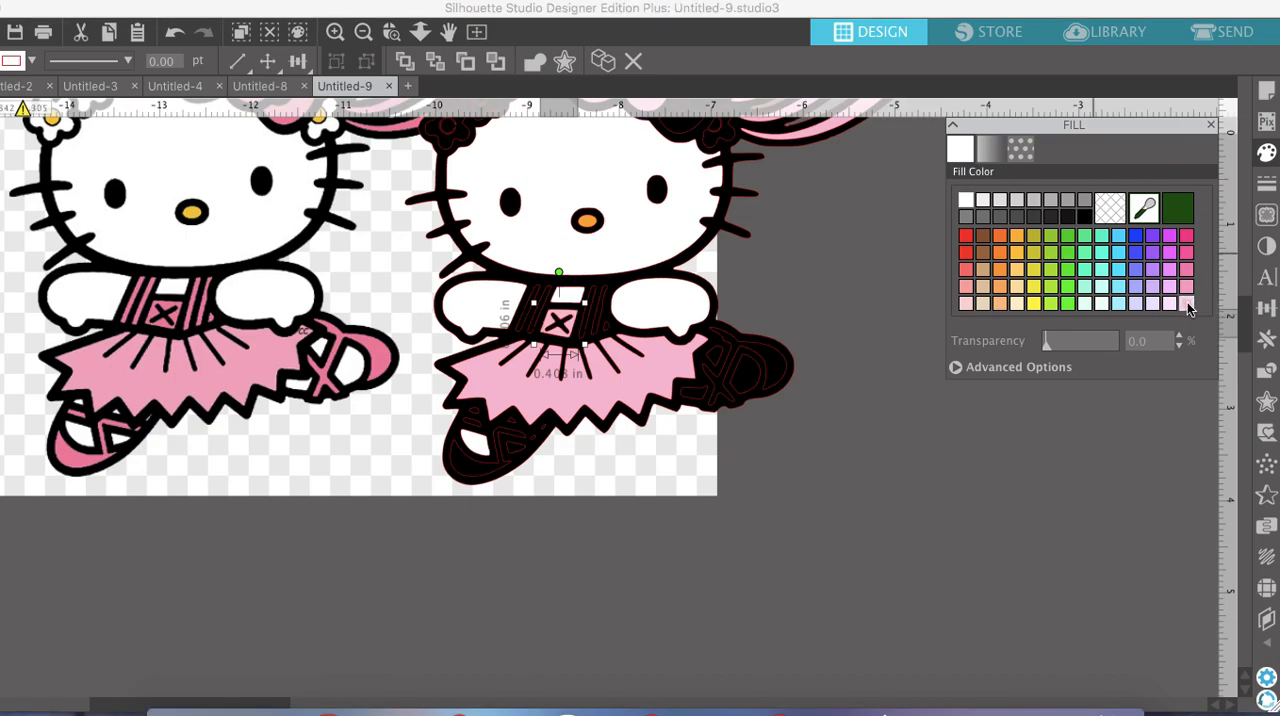
Fill the stripes of both dress straps and the tiny sliver beside the bodice with light pink
{"action": "left_click", "coordinate": [522, 305]}
{"action": "left_click", "coordinate": [546, 305]}
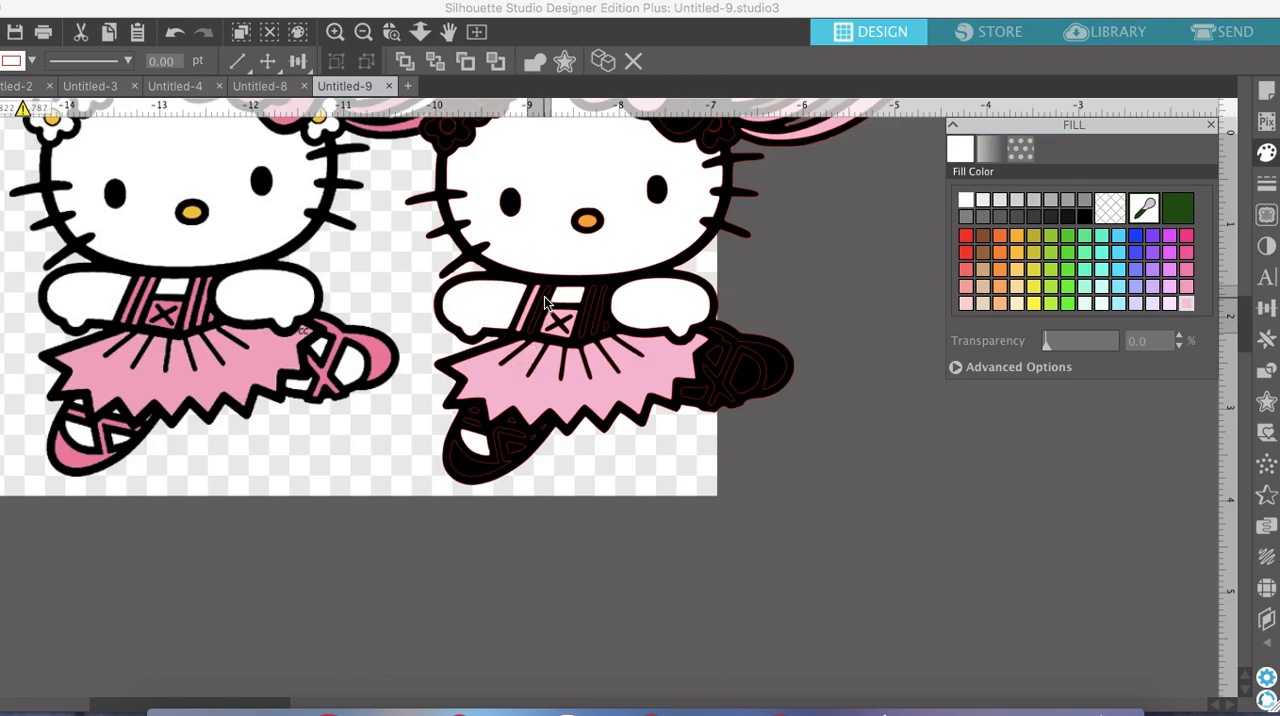
{"action": "left_click", "coordinate": [1188, 305]}
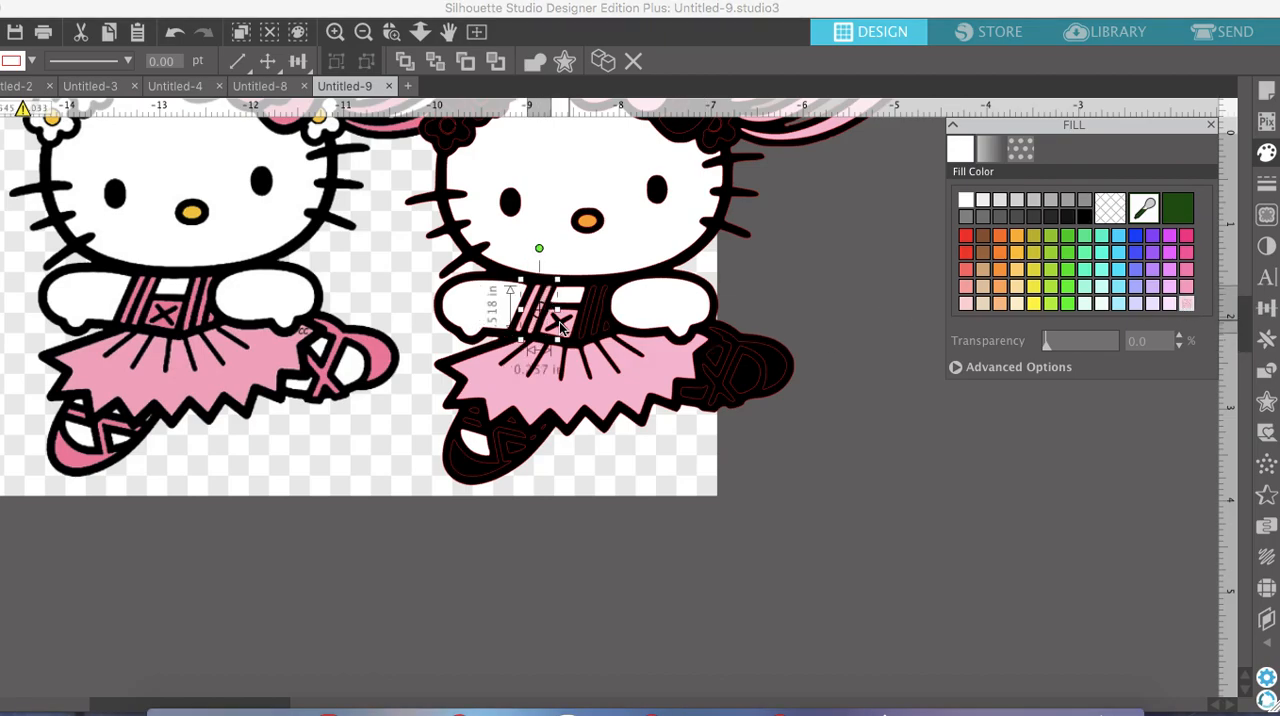
{"action": "left_click", "coordinate": [585, 337]}
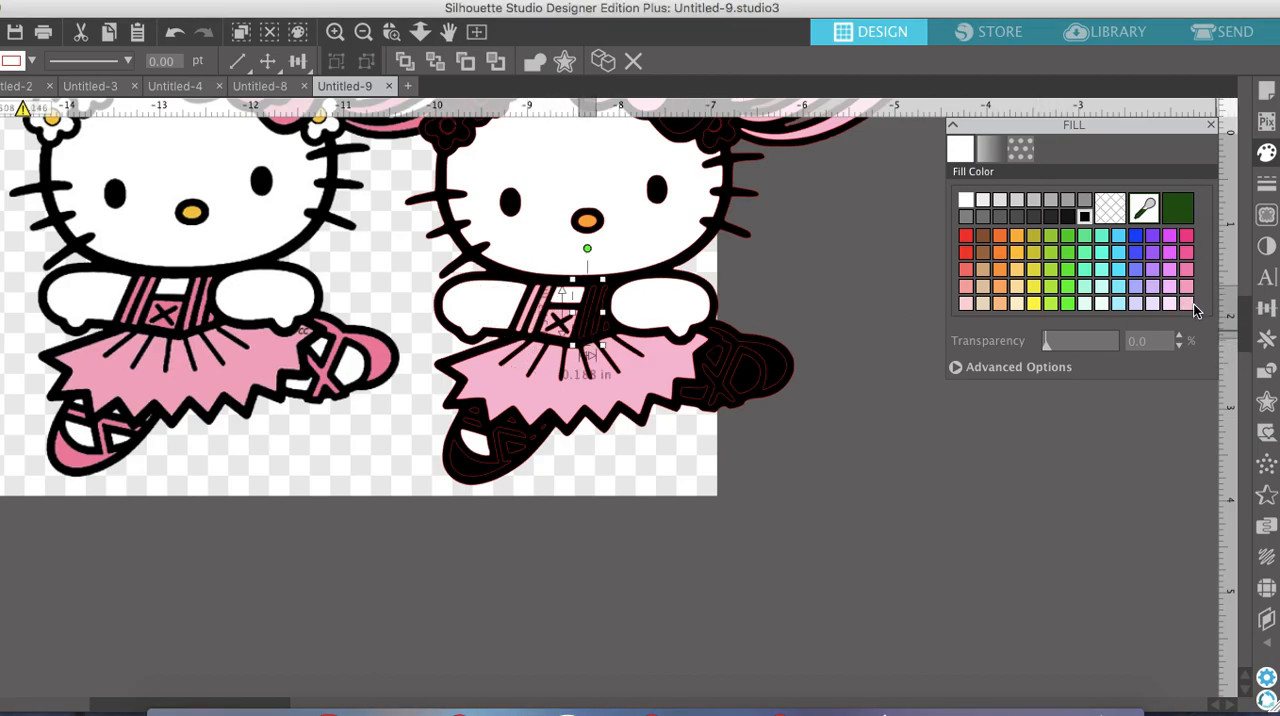
{"action": "left_click", "coordinate": [603, 313]}
{"action": "left_click", "coordinate": [1187, 304]}
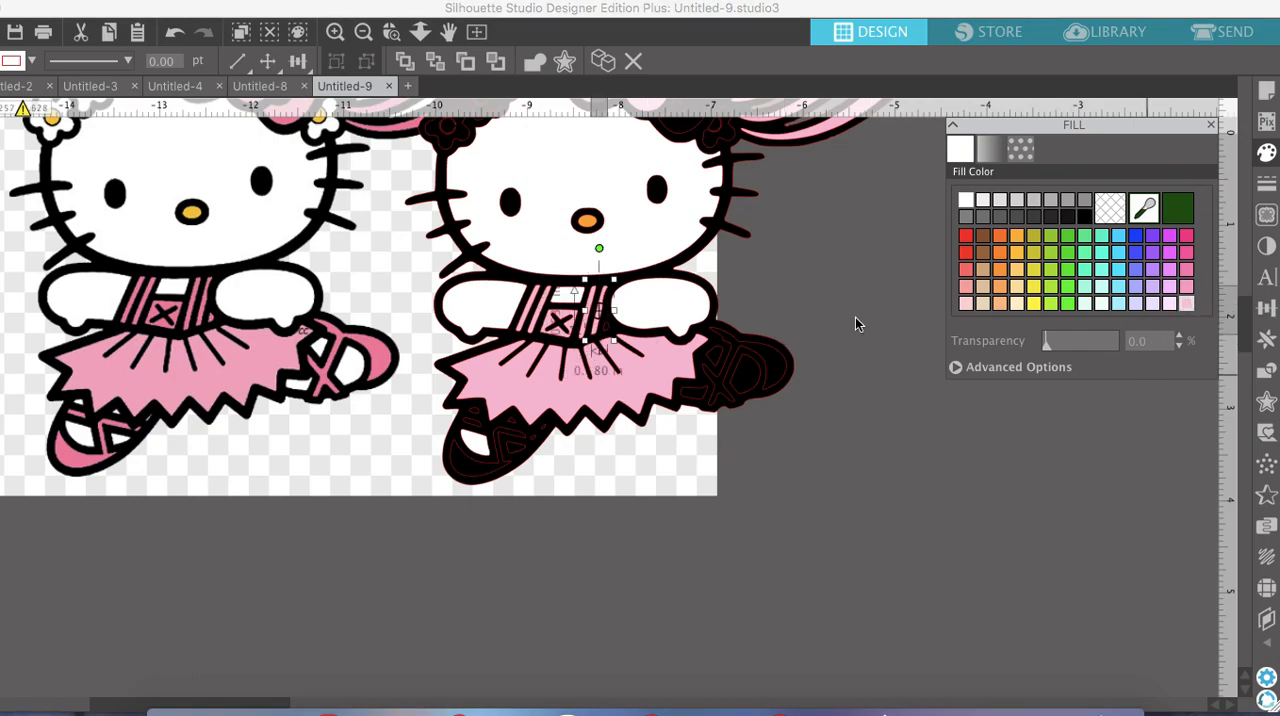
{"action": "left_click", "coordinate": [610, 330]}
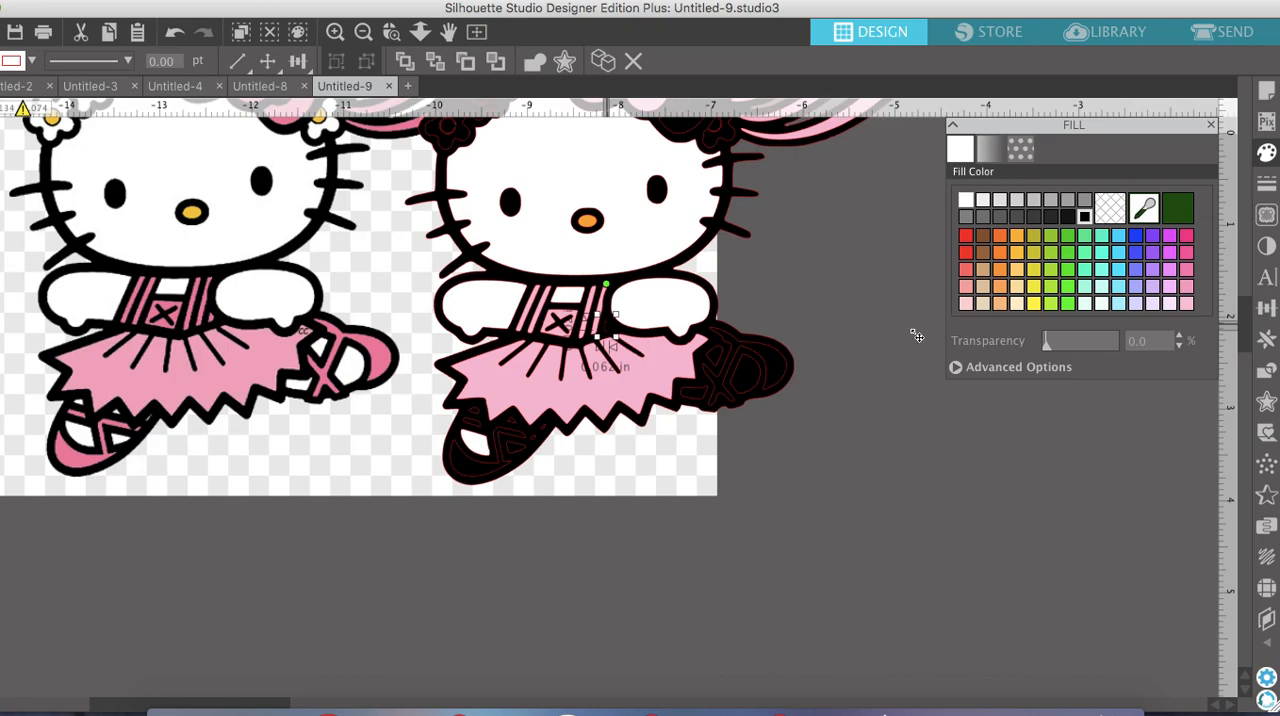
{"action": "left_click", "coordinate": [1185, 308]}
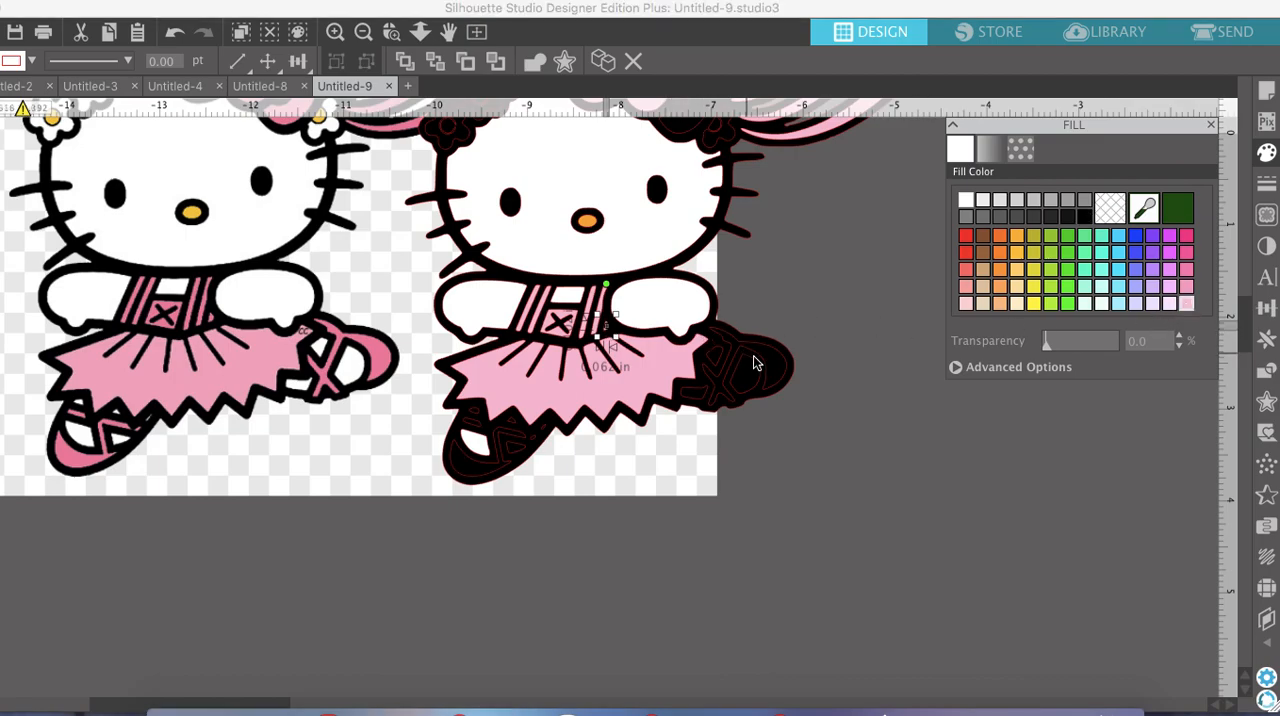
Fill the raised ballet shoe and its crossed ribbons with light pink and the shoe's large opening with white
{"action": "left_click", "coordinate": [779, 366]}
{"action": "left_click", "coordinate": [1185, 304]}
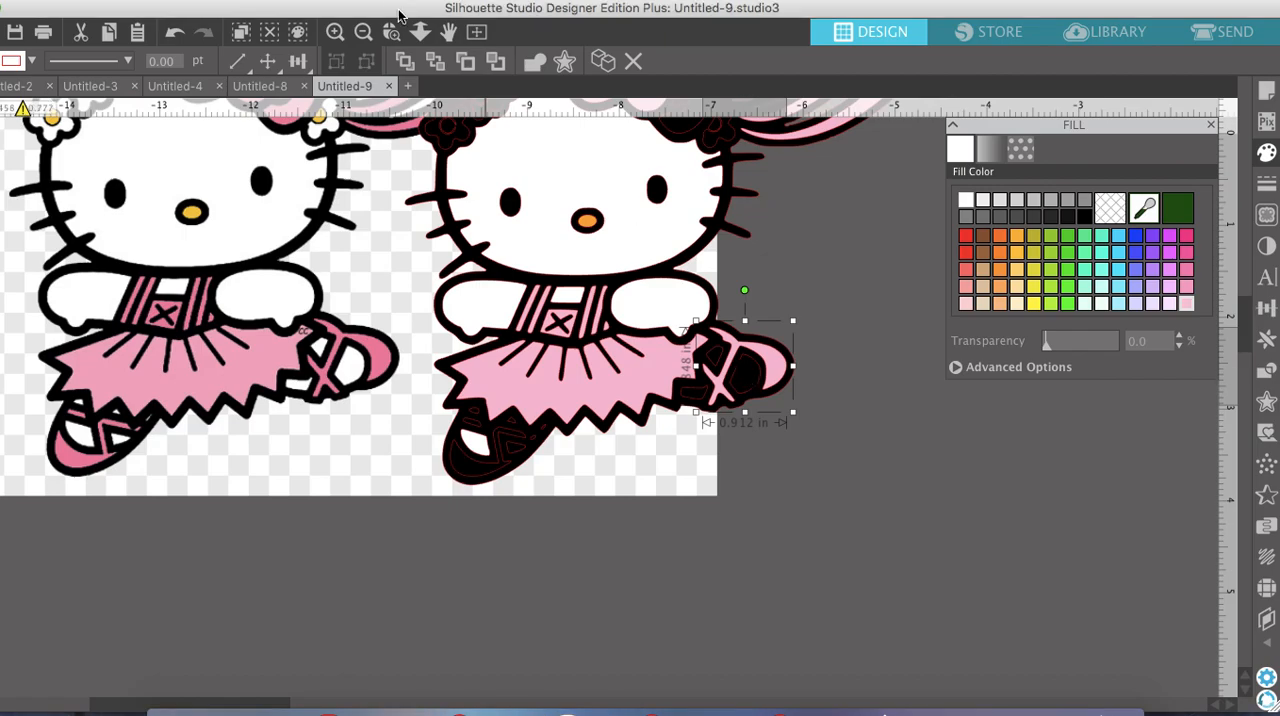
{"action": "left_click", "coordinate": [328, 33]}
{"action": "left_click", "coordinate": [328, 33]}
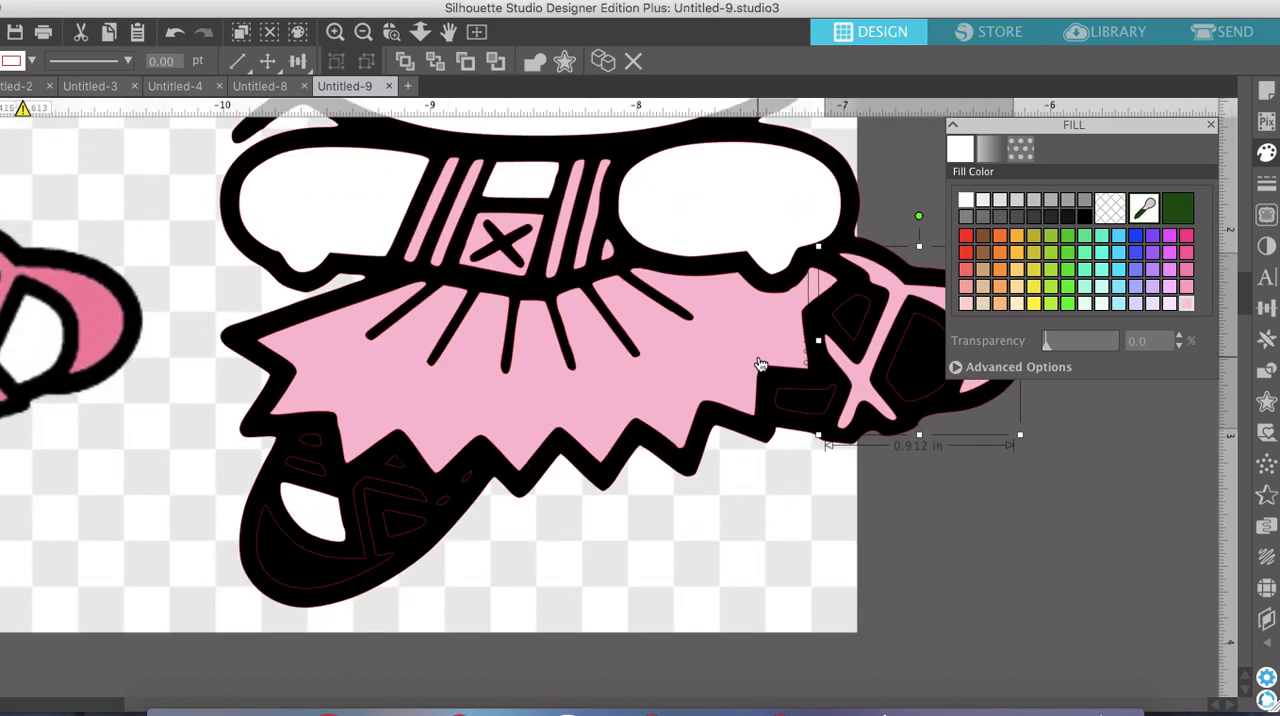
{"action": "scroll", "coordinate": [758, 362], "scroll_direction": "right", "scroll_amount": 4}
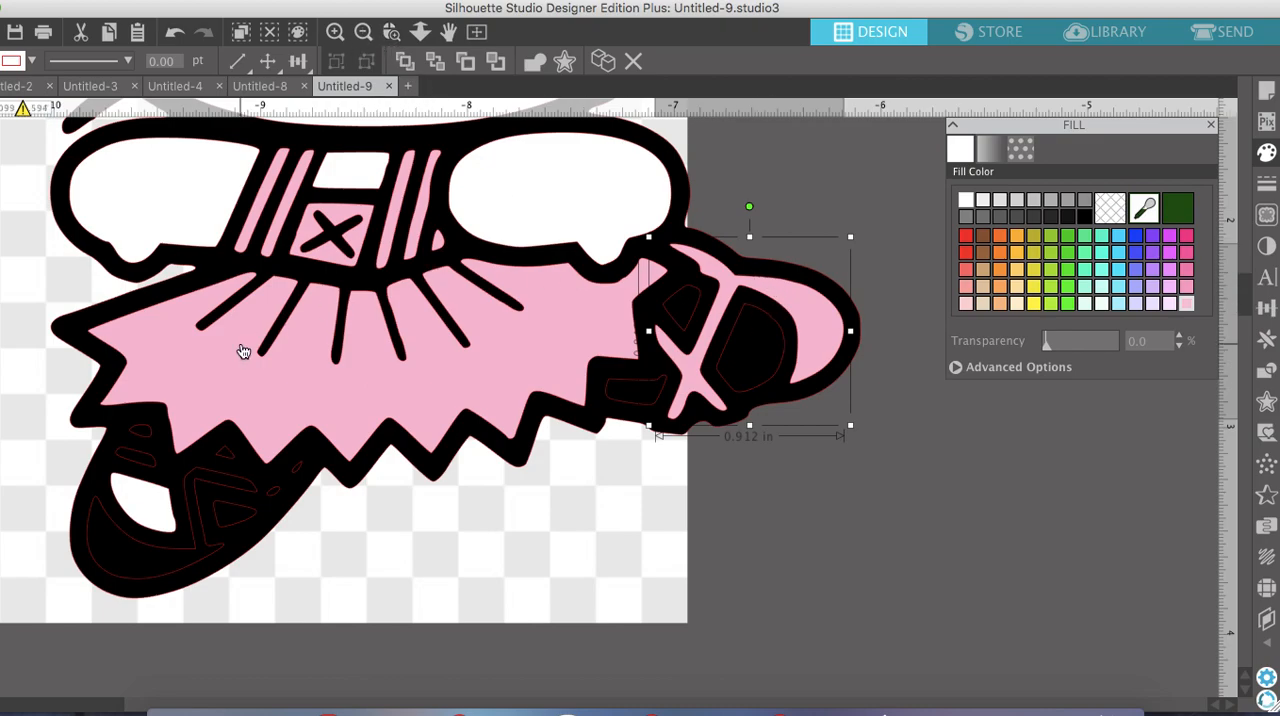
{"action": "scroll", "coordinate": [243, 352], "scroll_direction": "left", "scroll_amount": 5}
{"action": "scroll", "coordinate": [243, 352], "scroll_direction": "right", "scroll_amount": 5}
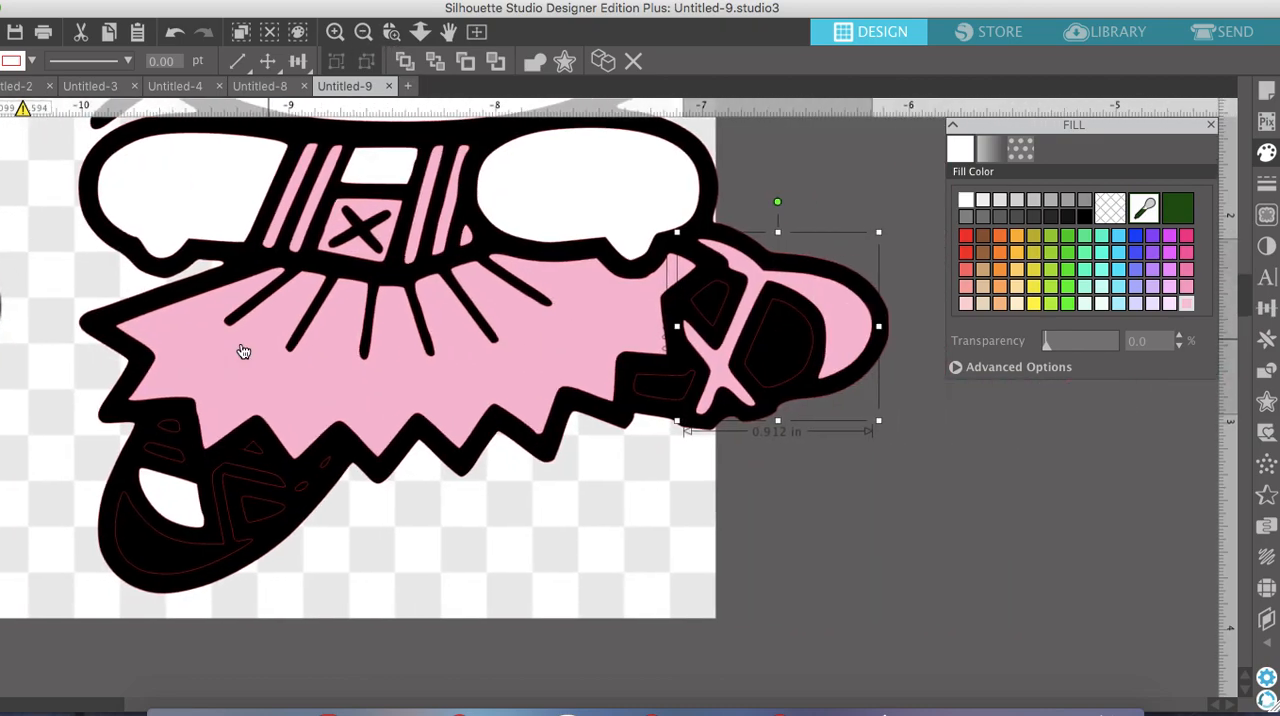
{"action": "left_click", "coordinate": [1085, 216]}
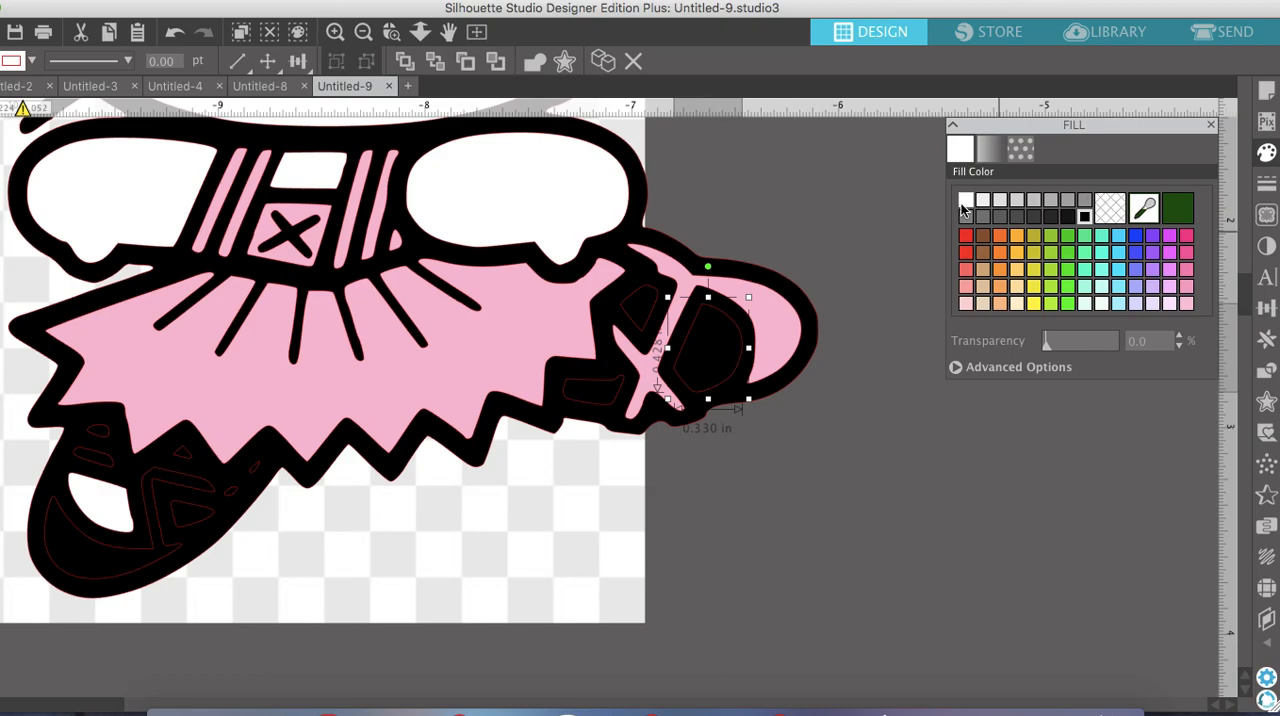
{"action": "left_click", "coordinate": [966, 201]}
Fill the two smaller gaps between the skirt and the raised shoe's crossed ribbons with white
{"action": "scroll", "coordinate": [646, 318], "scroll_direction": "left", "scroll_amount": 5}
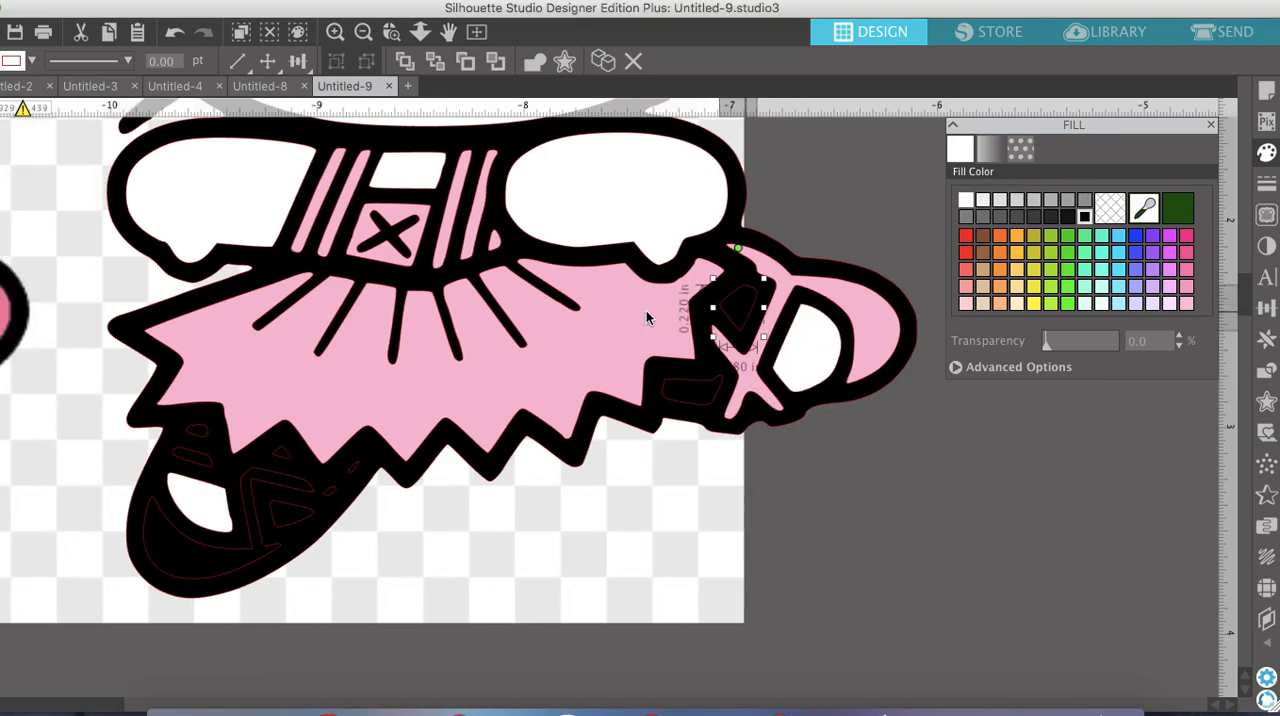
{"action": "scroll", "coordinate": [646, 312], "scroll_direction": "right", "scroll_amount": 1}
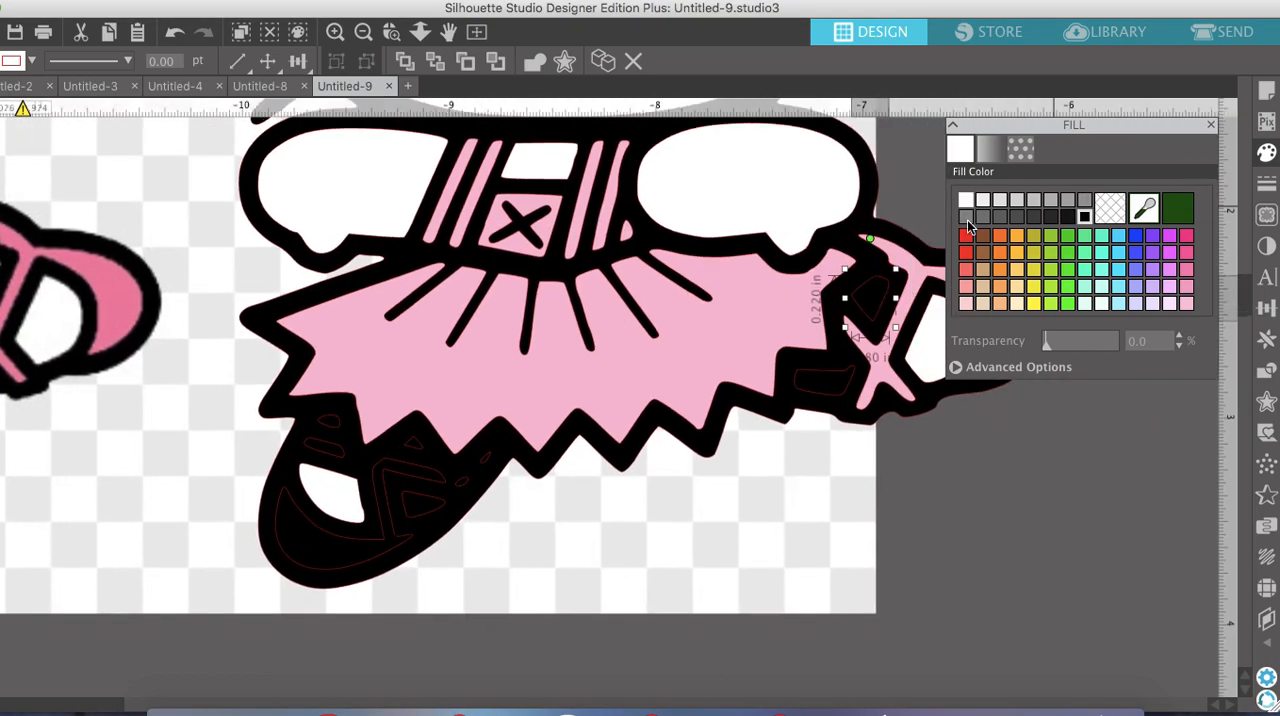
{"action": "left_click", "coordinate": [843, 376]}
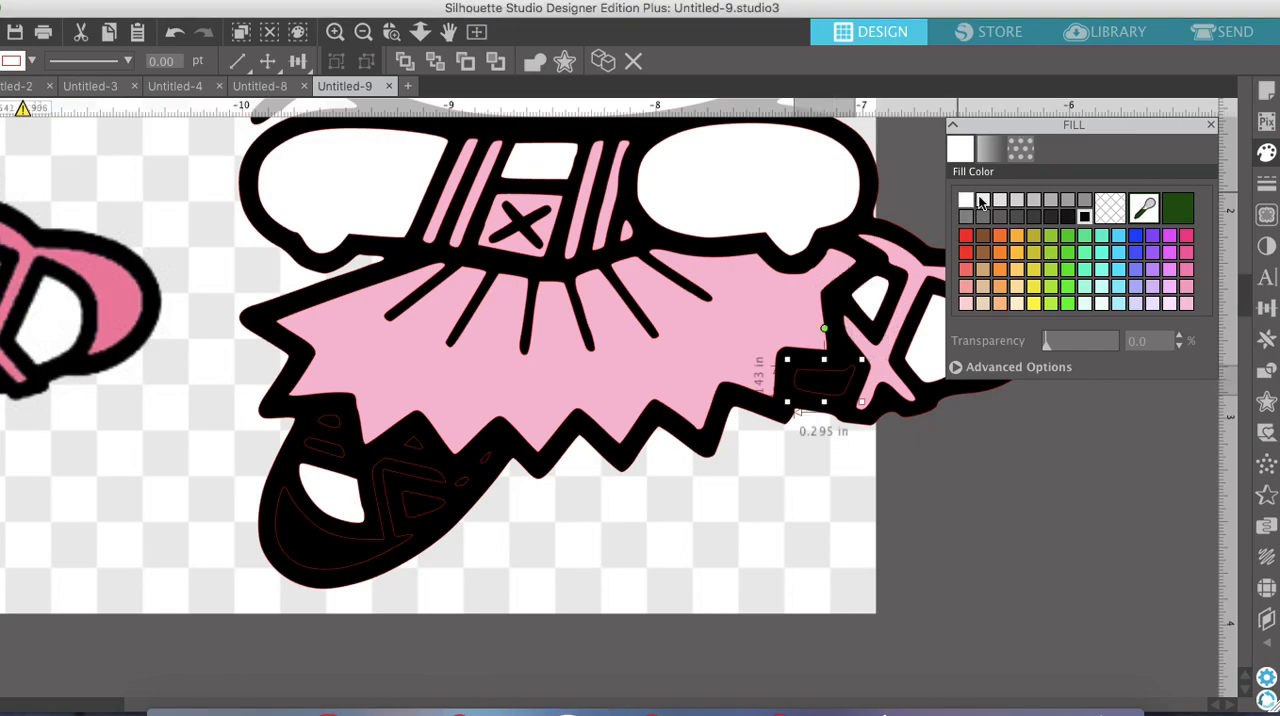
{"action": "left_click", "coordinate": [966, 200]}
Move the original image farther toward the traced figure so the two lower shoes sit close together
{"action": "scroll", "coordinate": [587, 377], "scroll_direction": "left", "scroll_amount": 10}
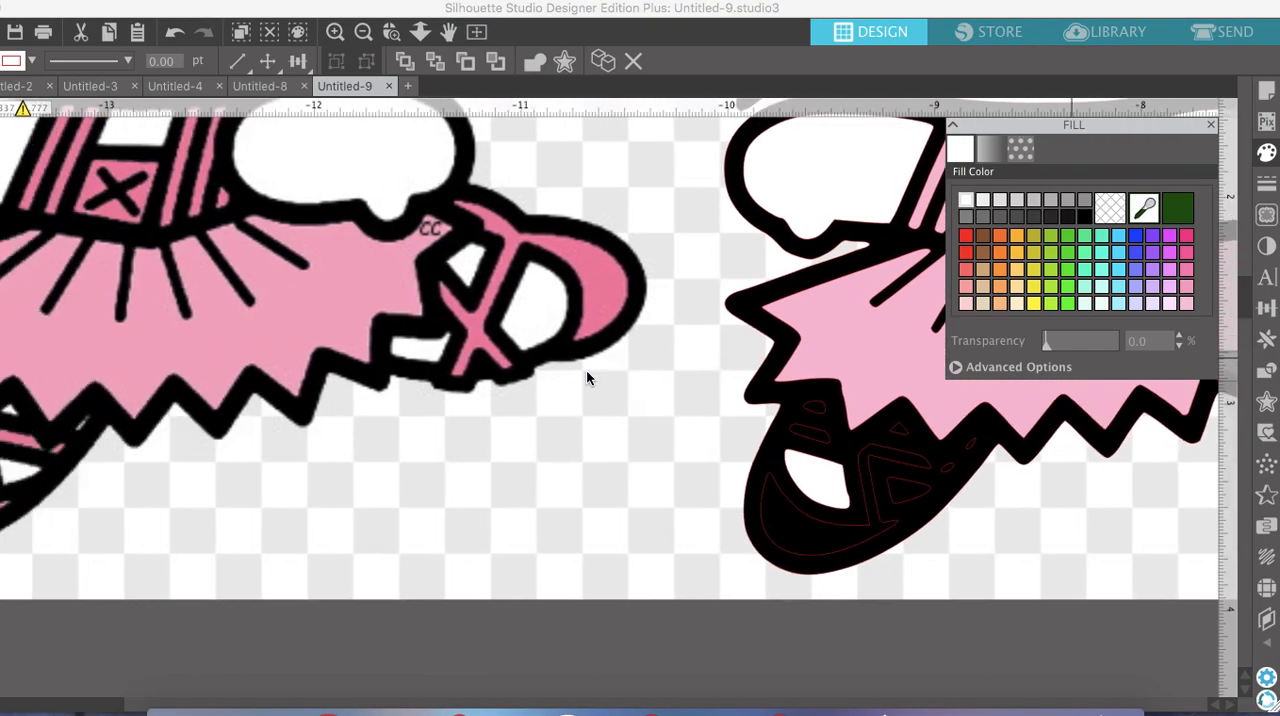
{"action": "left_click_drag", "start_coordinate": [427, 401], "coordinate": [707, 381]}
{"action": "scroll", "coordinate": [707, 381], "scroll_direction": "right", "scroll_amount": 3}
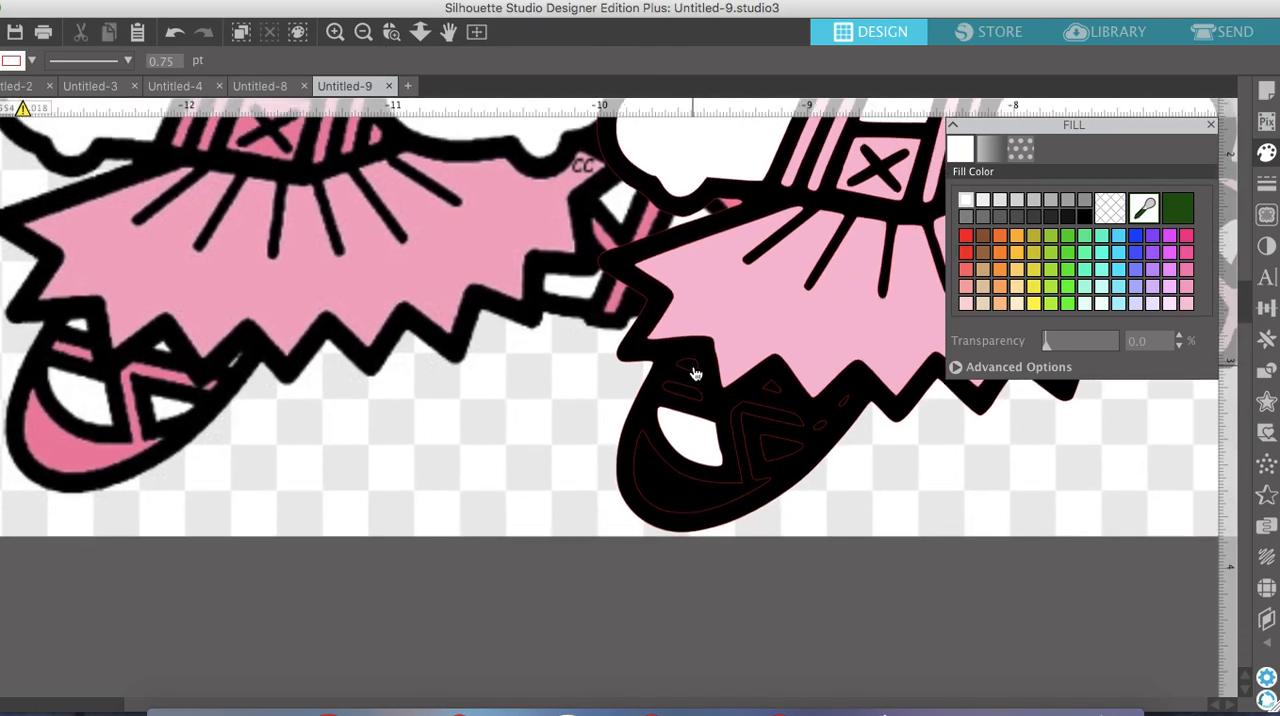
Fill the lower leg's ankle gap and the small triangle under the skirt with white, and the ankle ribbon band with light pink
{"action": "left_click", "coordinate": [693, 368]}
{"action": "left_click", "coordinate": [967, 201]}
{"action": "left_click", "coordinate": [705, 390]}
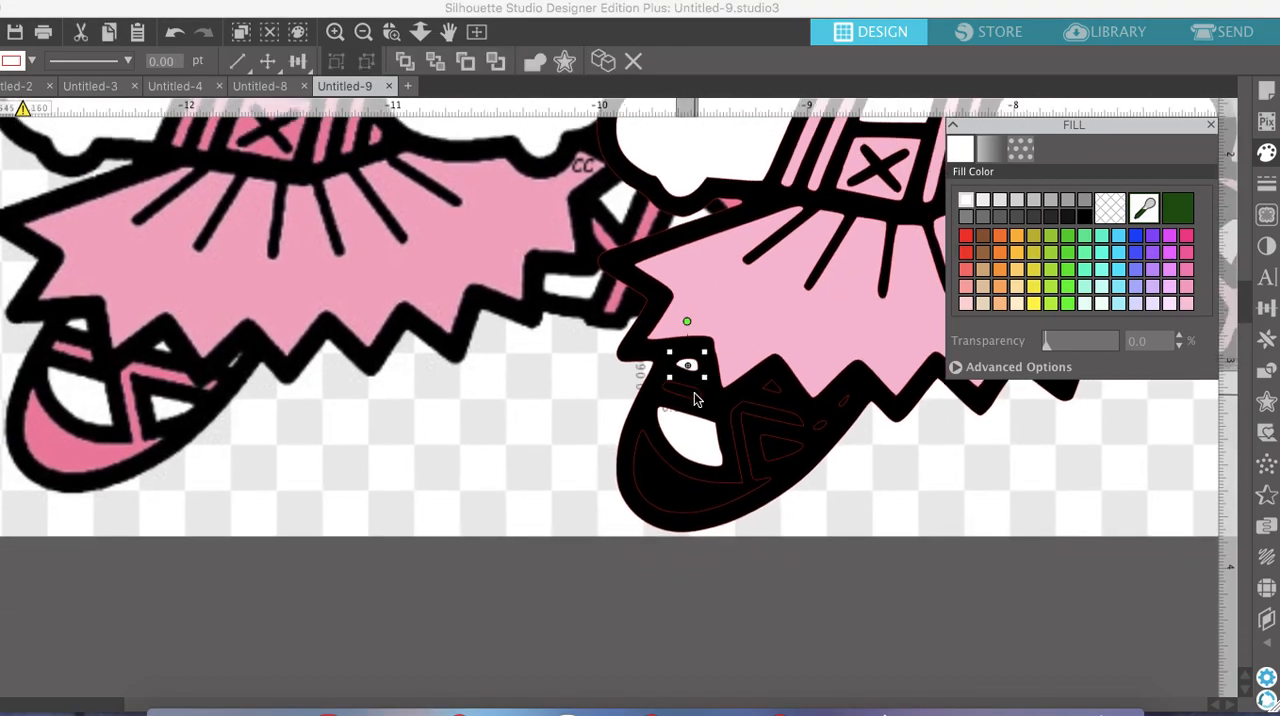
{"action": "left_click", "coordinate": [774, 390]}
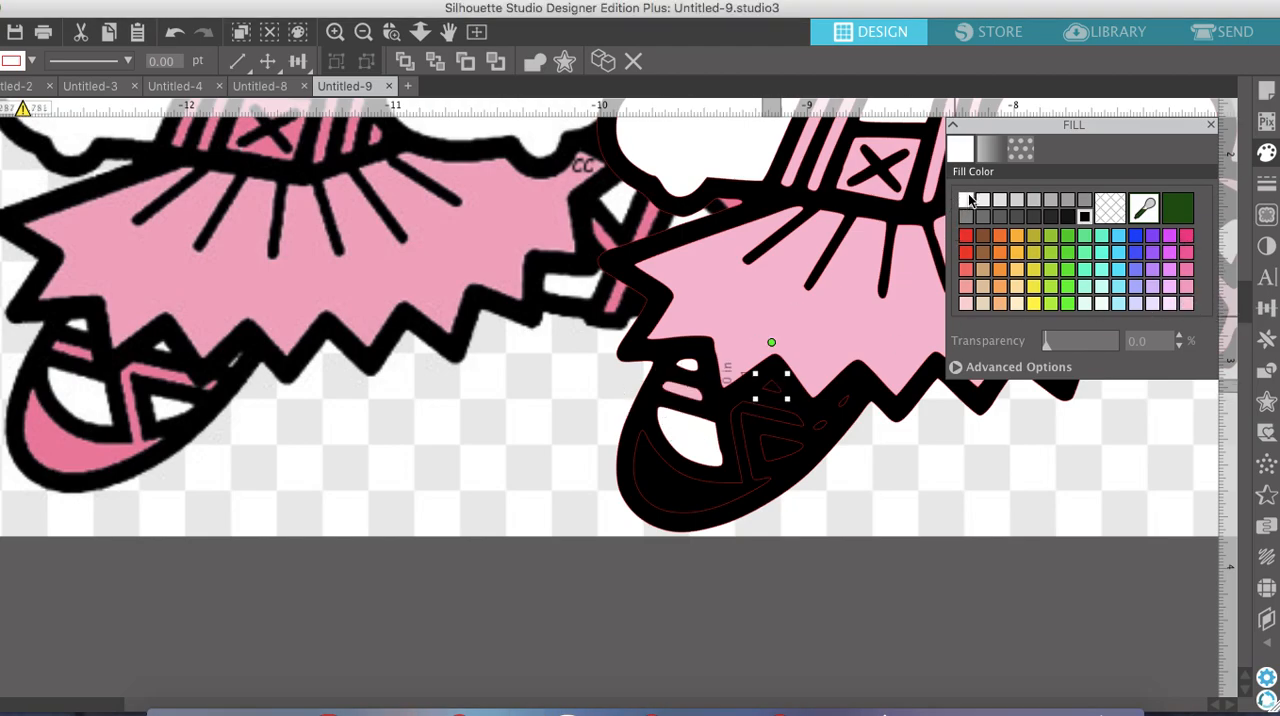
{"action": "left_click", "coordinate": [967, 201]}
Fill the lower ballet shoe and its attached ribbon with light pink and the triangular opening inside the ribbon with white
{"action": "left_click", "coordinate": [762, 416]}
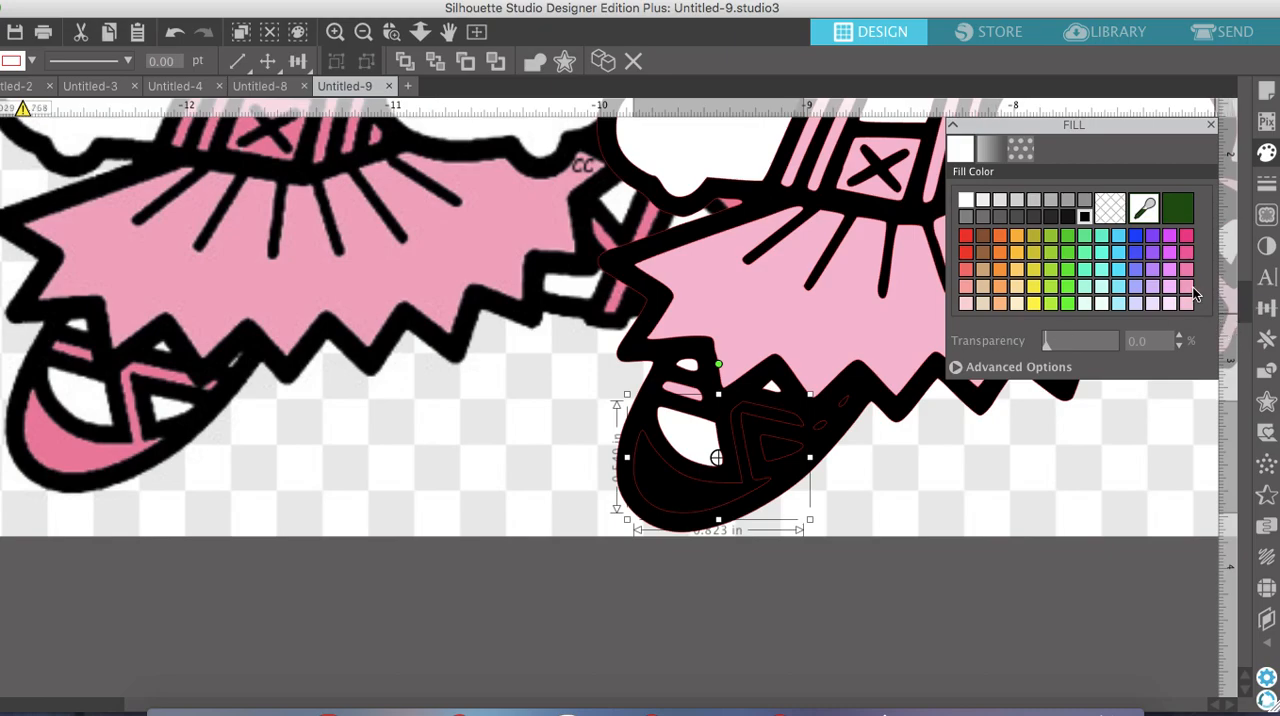
{"action": "left_click", "coordinate": [1187, 304]}
{"action": "left_click", "coordinate": [785, 455]}
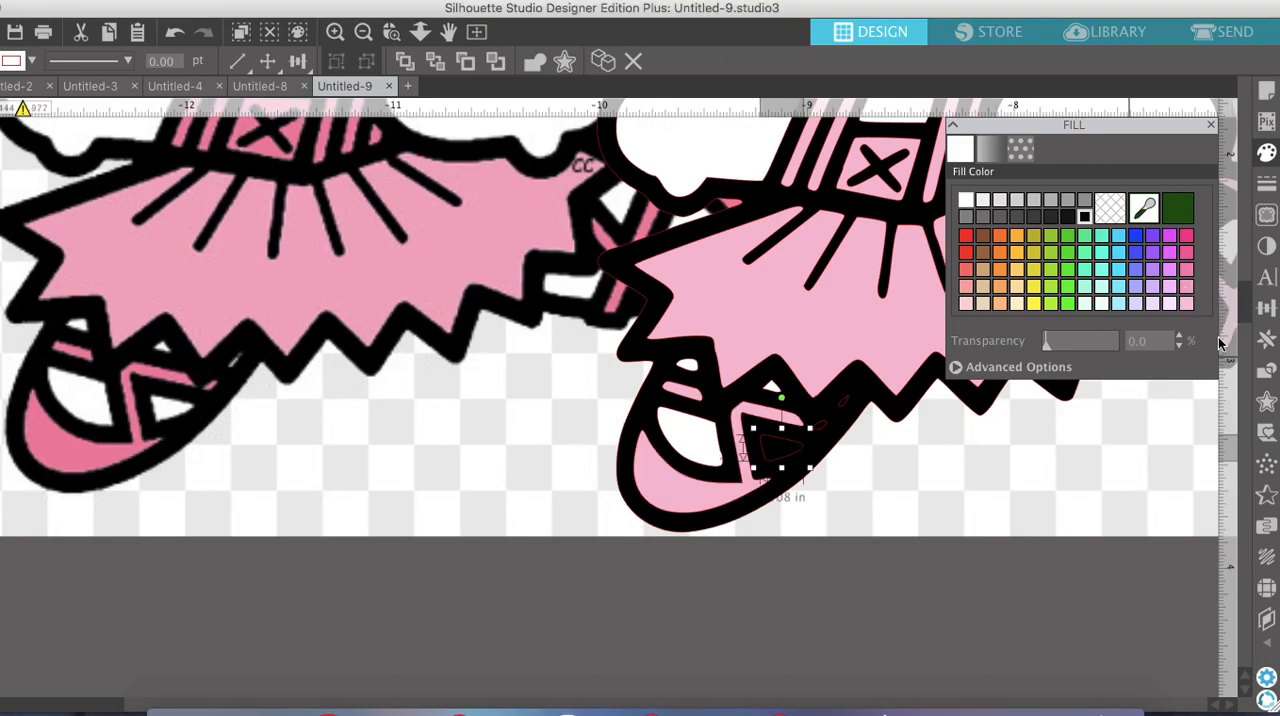
{"action": "left_click", "coordinate": [967, 201]}
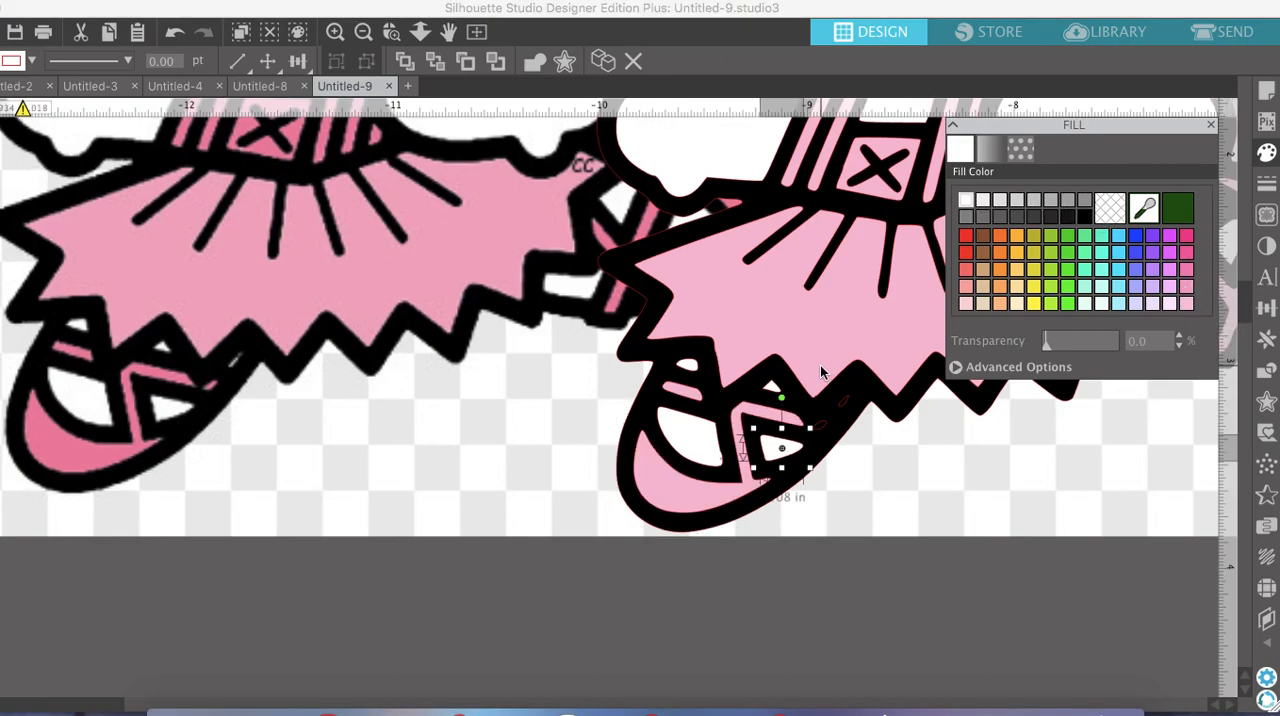
Fill the tiny ribbon piece at the lower shoe's heel with light pink and the tiny gap next to it with white
{"action": "left_click", "coordinate": [827, 428]}
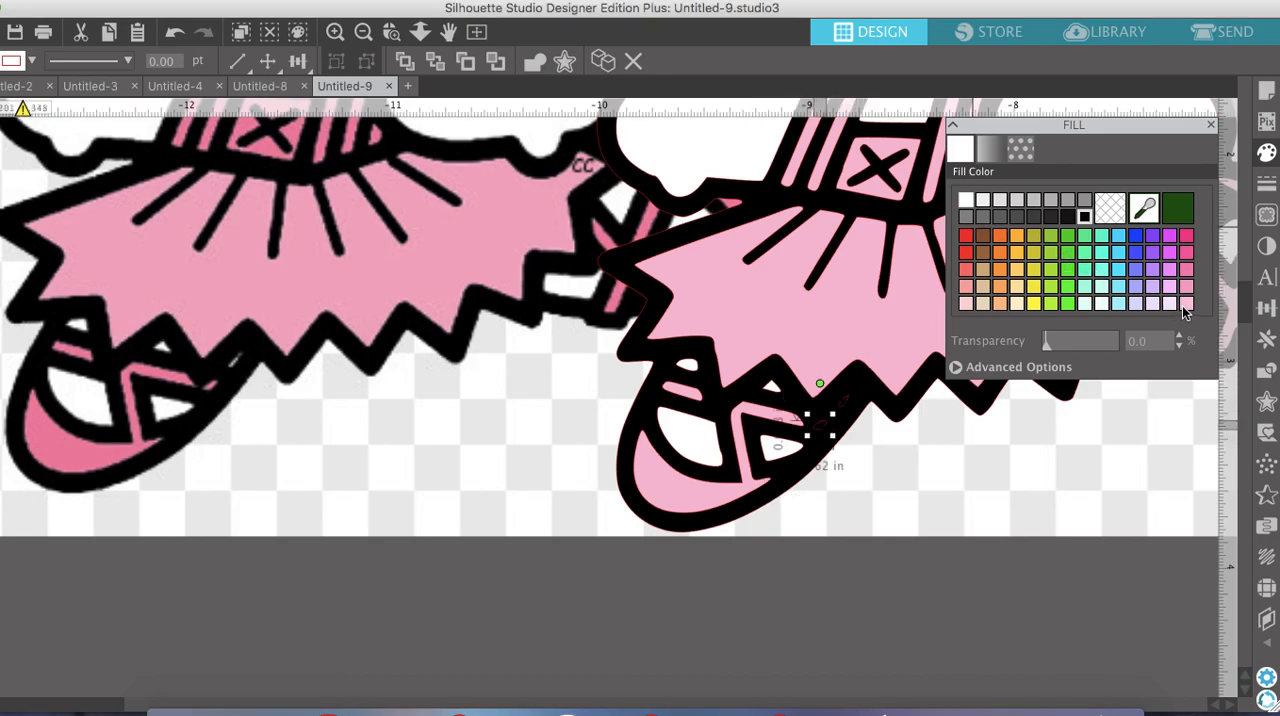
{"action": "left_click", "coordinate": [1185, 305]}
{"action": "left_click", "coordinate": [850, 405]}
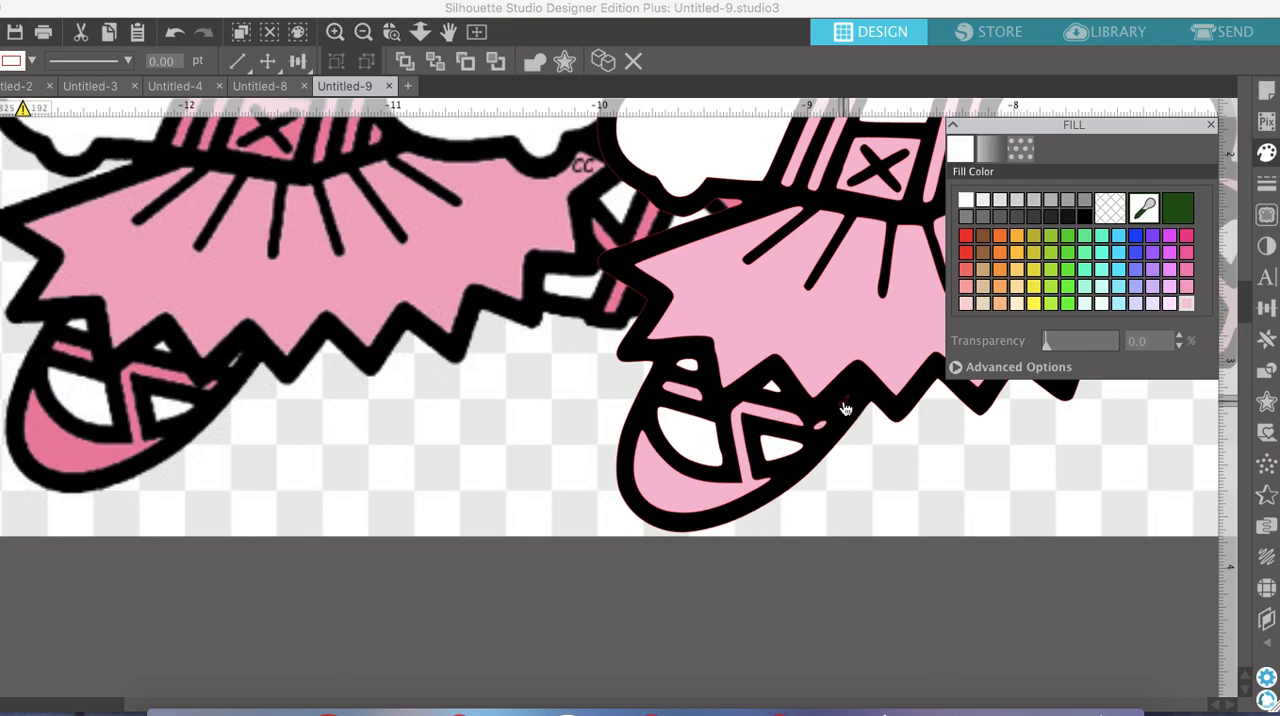
{"action": "left_click", "coordinate": [969, 201]}
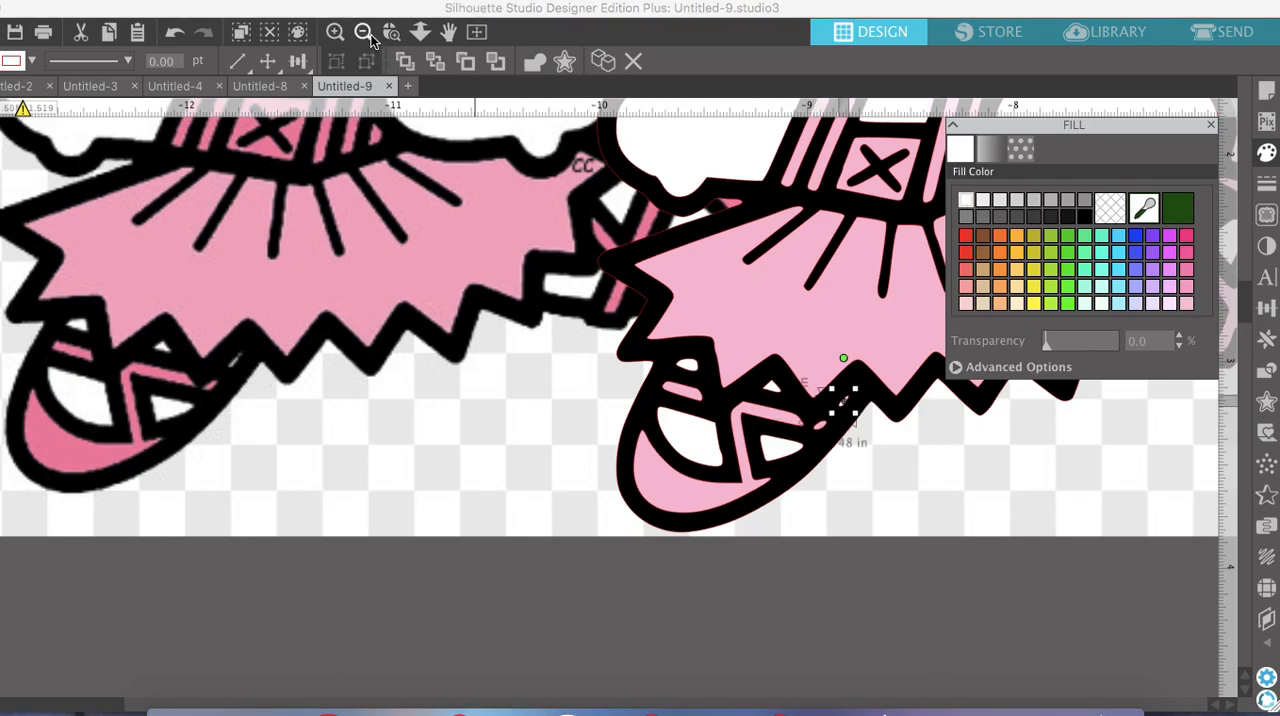
{"action": "left_click", "coordinate": [364, 33]}
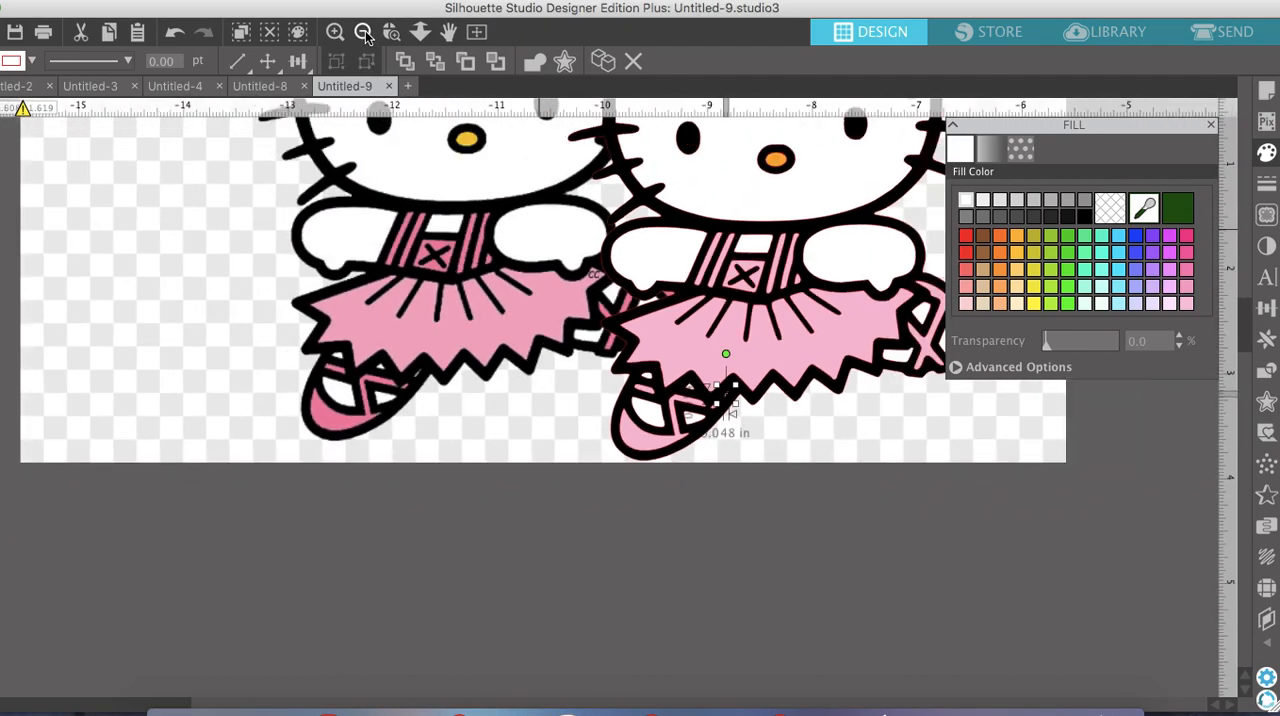
Move the original image down and away from the traced figure until the two no longer overlap
{"action": "left_click", "coordinate": [364, 33]}
{"action": "left_click", "coordinate": [364, 33]}
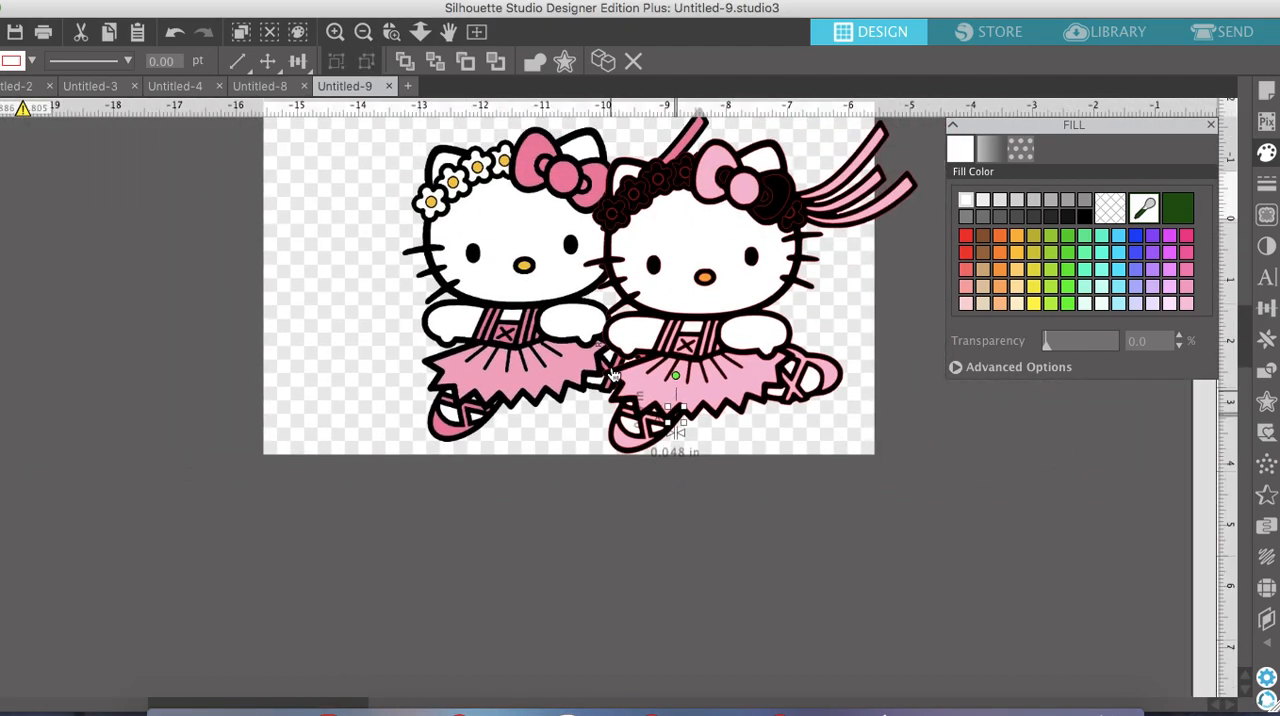
{"action": "scroll", "coordinate": [613, 373], "scroll_direction": "up", "scroll_amount": 2}
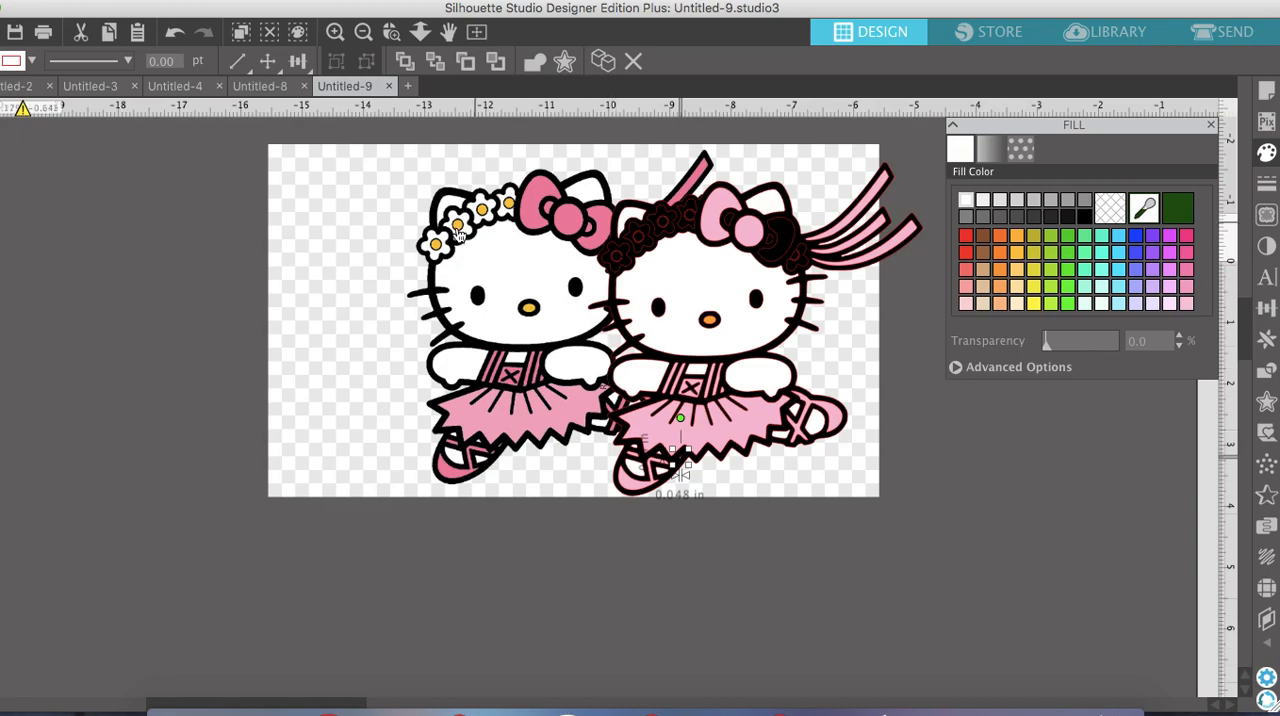
{"action": "mouse_move", "coordinate": [605, 215]}
{"action": "left_mouse_down"}
{"action": "mouse_move", "coordinate": [466, 266]}
{"action": "mouse_move", "coordinate": [375, 281]}
{"action": "mouse_move", "coordinate": [415, 338]}
{"action": "mouse_move", "coordinate": [455, 337]}
{"action": "left_mouse_up"}
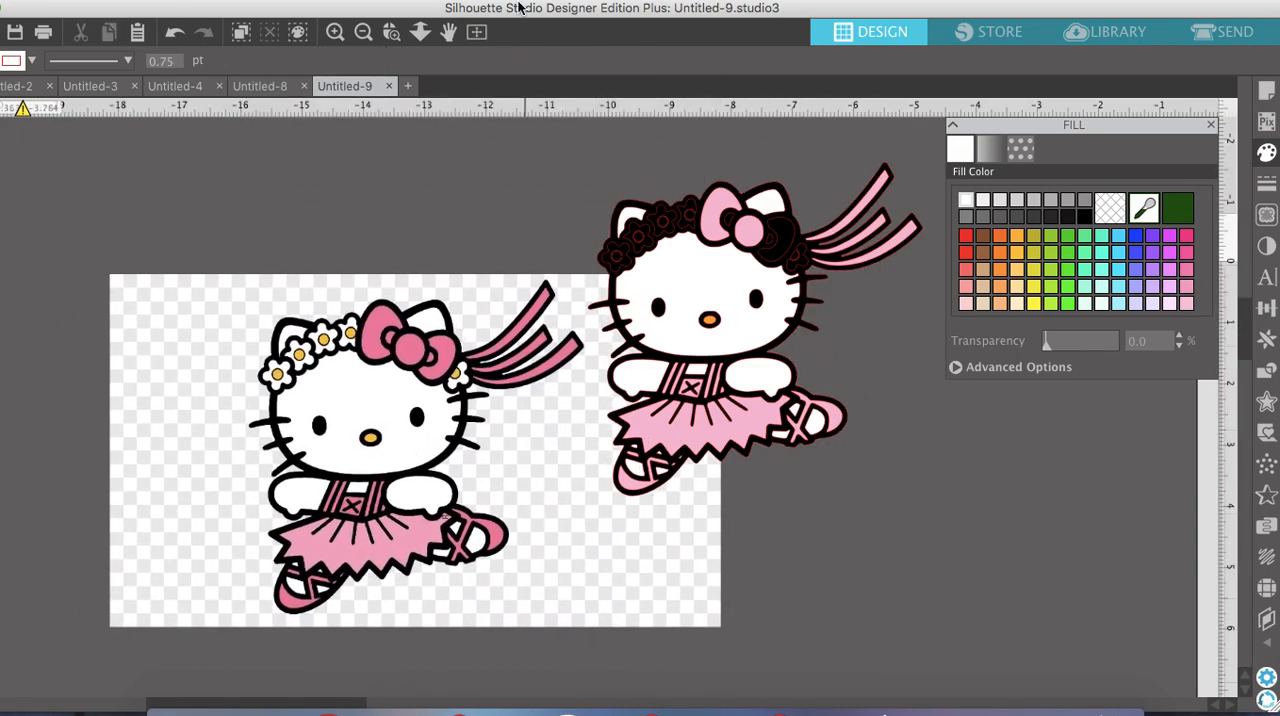
{"action": "left_click", "coordinate": [363, 33]}
{"action": "scroll", "coordinate": [636, 168], "scroll_direction": "up", "scroll_amount": 1}
{"action": "scroll", "coordinate": [636, 168], "scroll_direction": "right", "scroll_amount": 2}
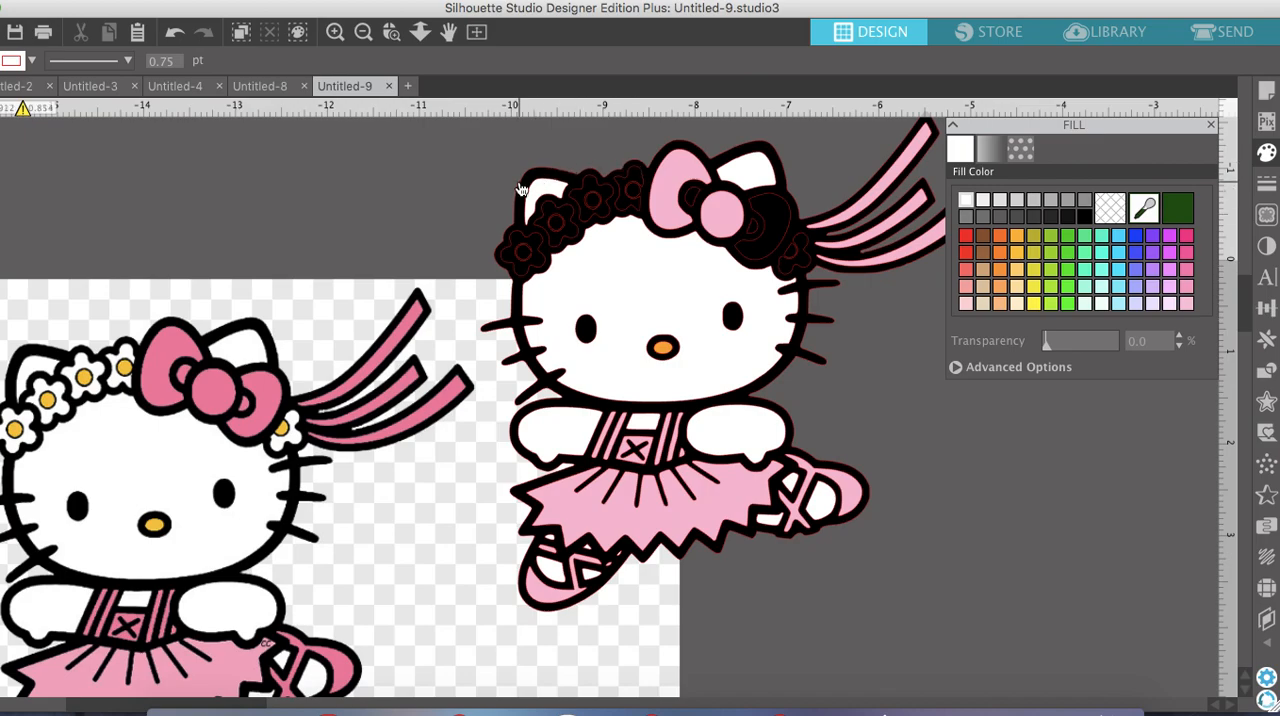
{"action": "left_click_drag", "start_coordinate": [418, 338], "coordinate": [234, 175]}
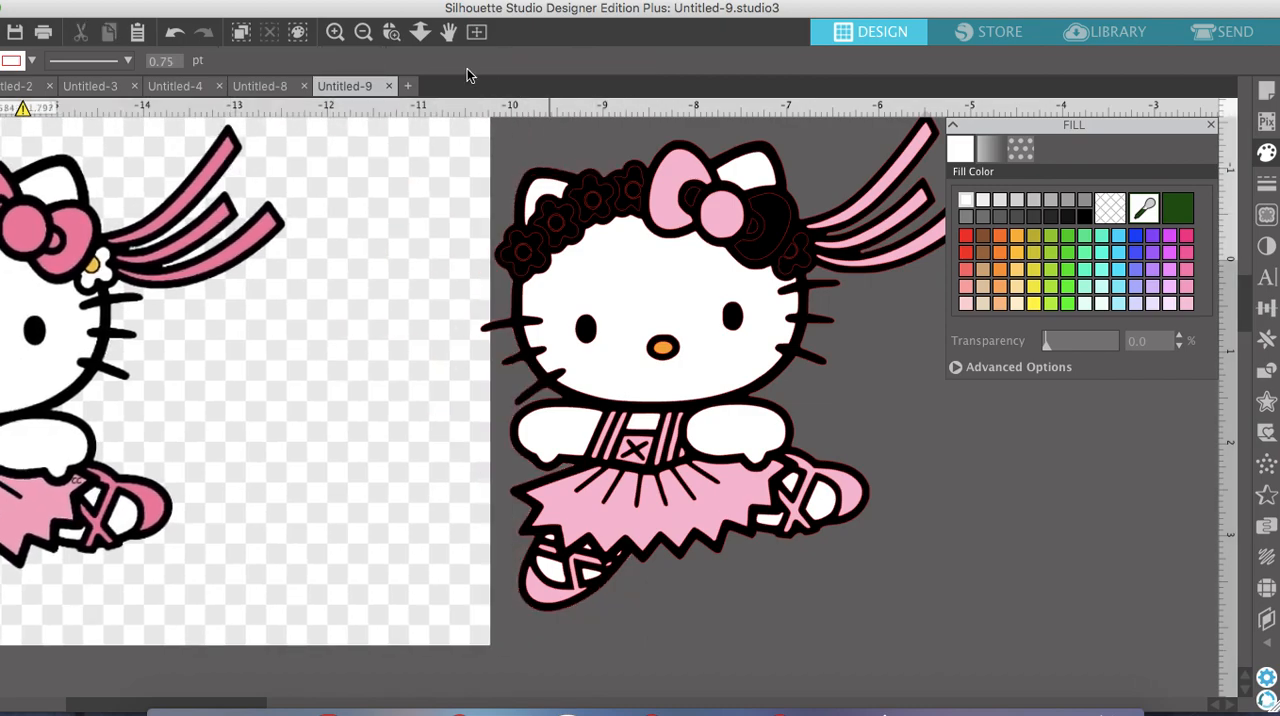
Fill the bow's remaining black loop and the small fold pieces on both sides of its knot with light pink
{"action": "left_click", "coordinate": [336, 33]}
{"action": "scroll", "coordinate": [681, 244], "scroll_direction": "up", "scroll_amount": 3}
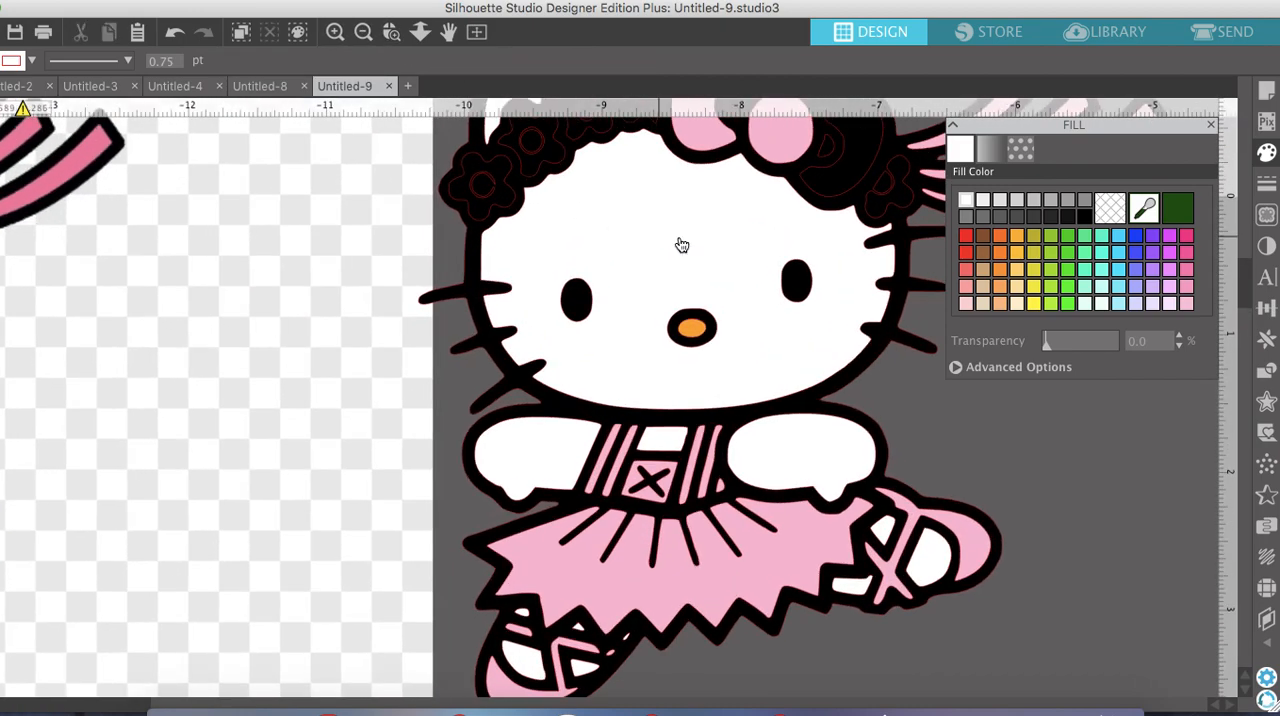
{"action": "scroll", "coordinate": [681, 244], "scroll_direction": "right", "scroll_amount": 3}
{"action": "left_click", "coordinate": [653, 187]}
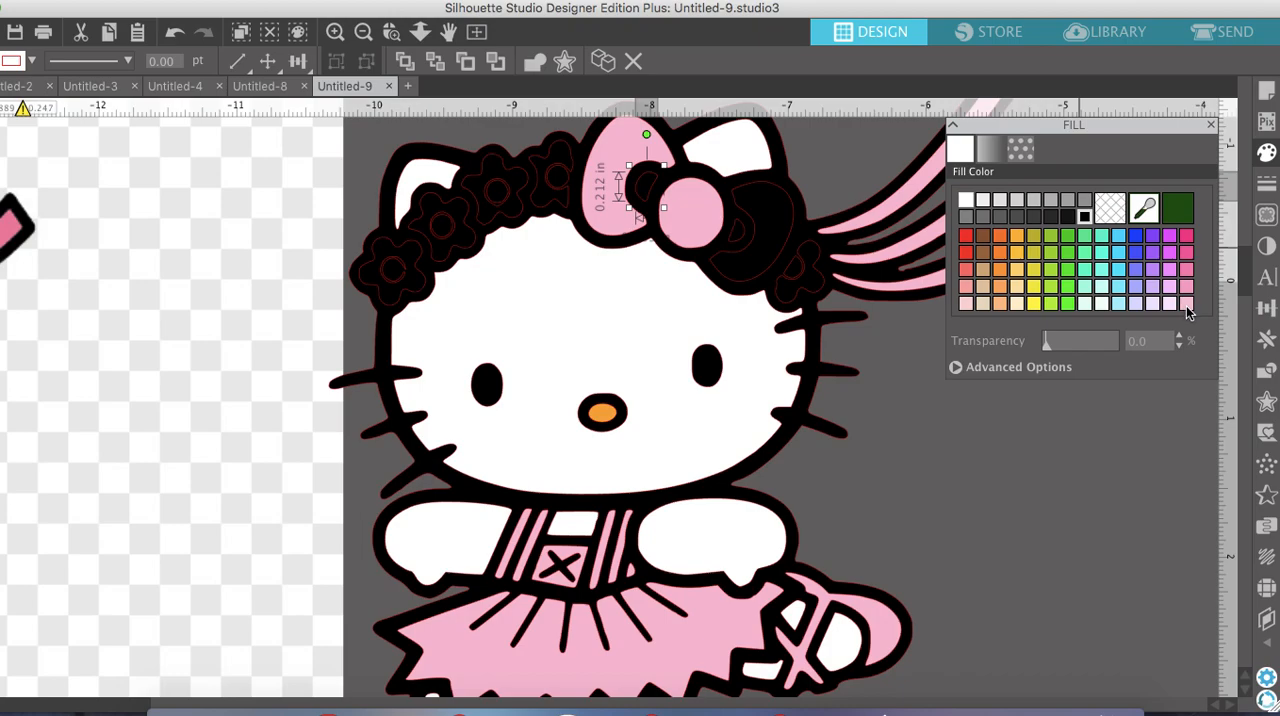
{"action": "left_click", "coordinate": [1187, 305]}
{"action": "left_click", "coordinate": [746, 247]}
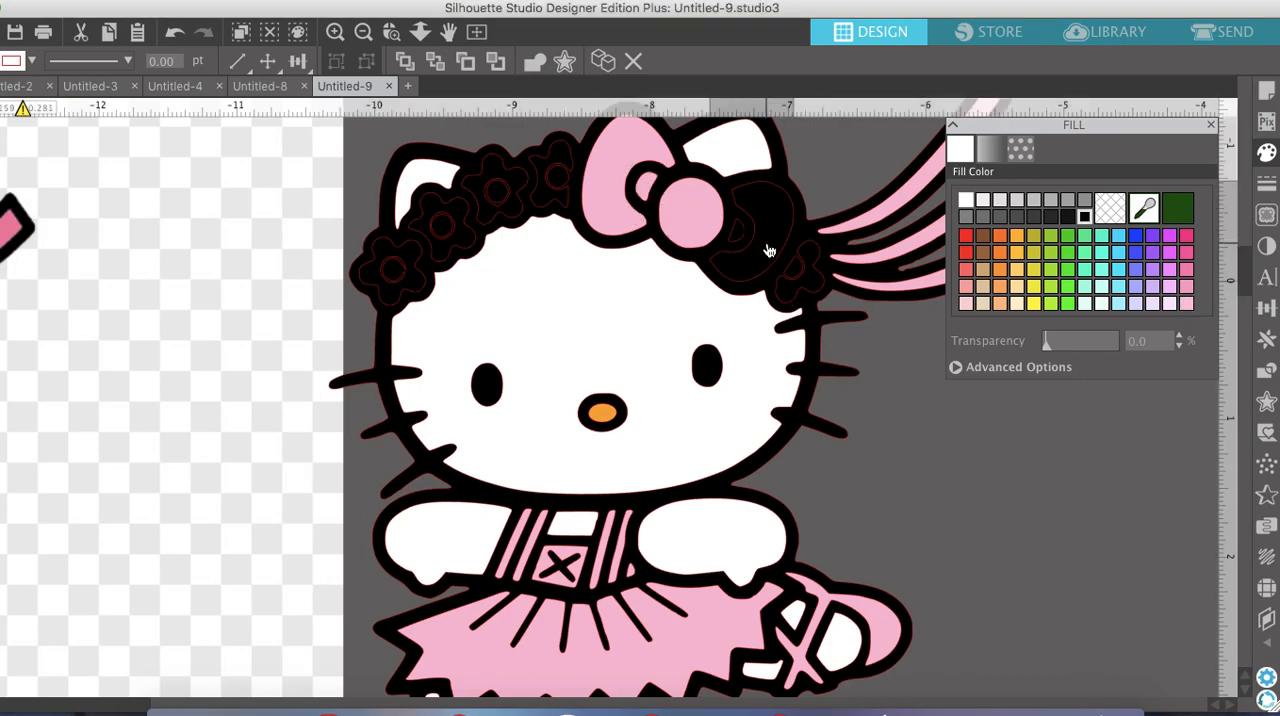
{"action": "left_click", "coordinate": [1187, 305]}
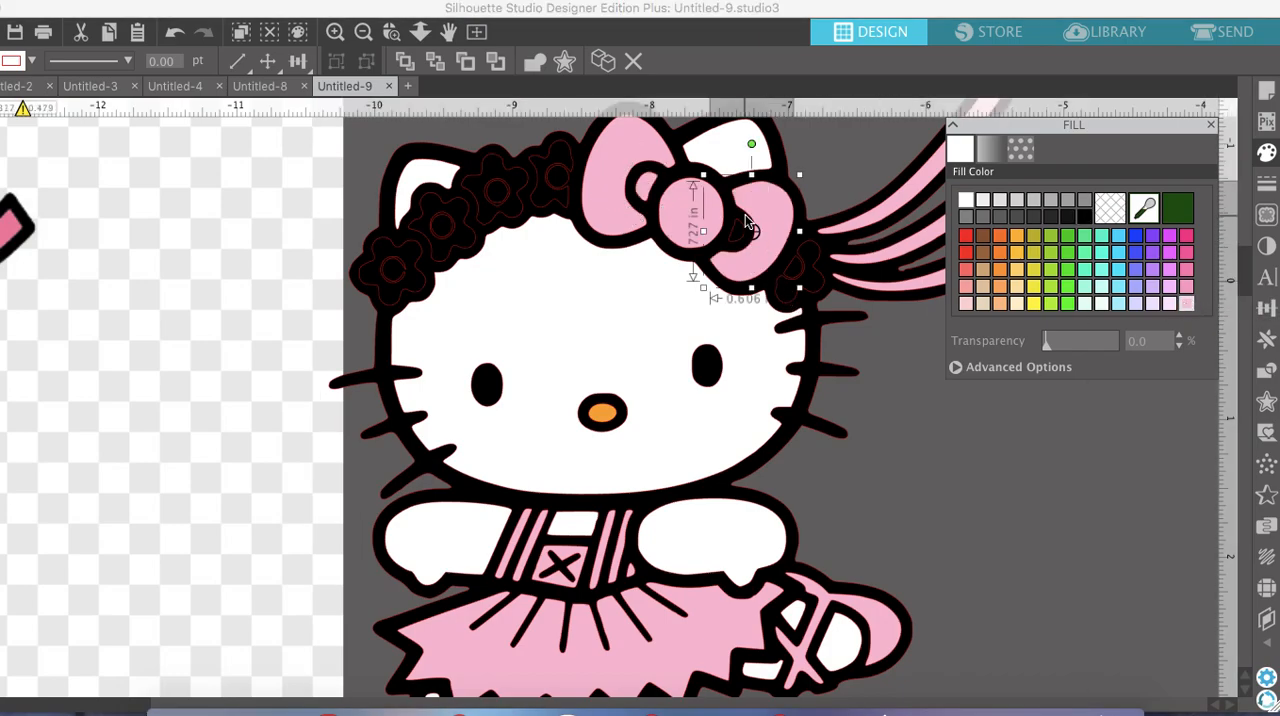
{"action": "left_click", "coordinate": [742, 226]}
{"action": "left_click", "coordinate": [1170, 308]}
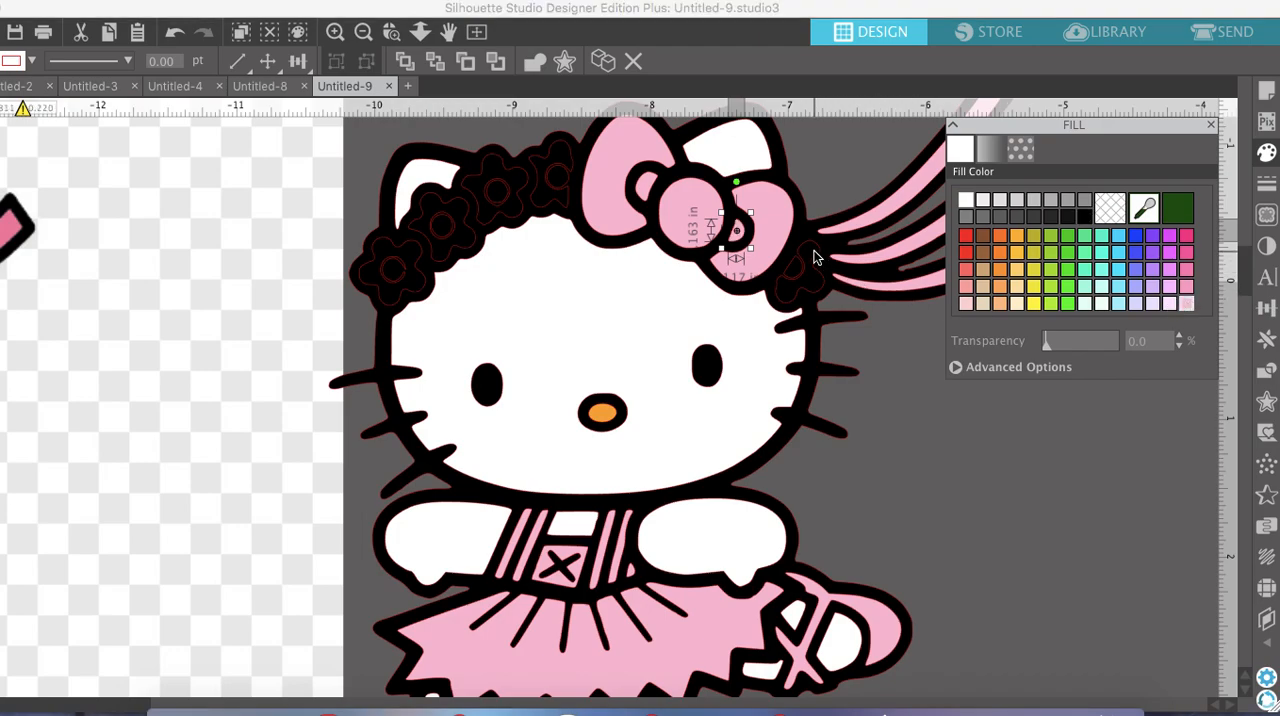
Fill the petals of the flower beside the ribbon tails with white and its half-hidden centre with orange
{"action": "left_click", "coordinate": [816, 258]}
{"action": "left_click", "coordinate": [966, 201]}
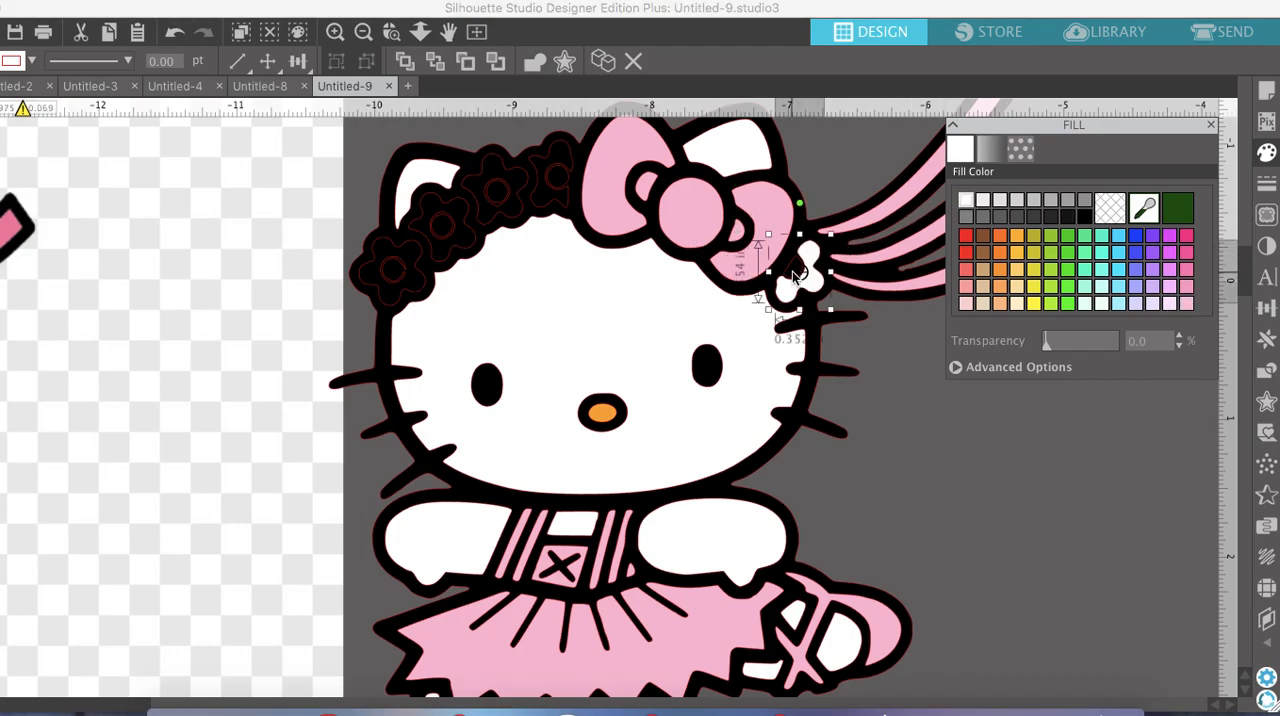
{"action": "left_click", "coordinate": [1017, 237]}
{"action": "left_click", "coordinate": [336, 33]}
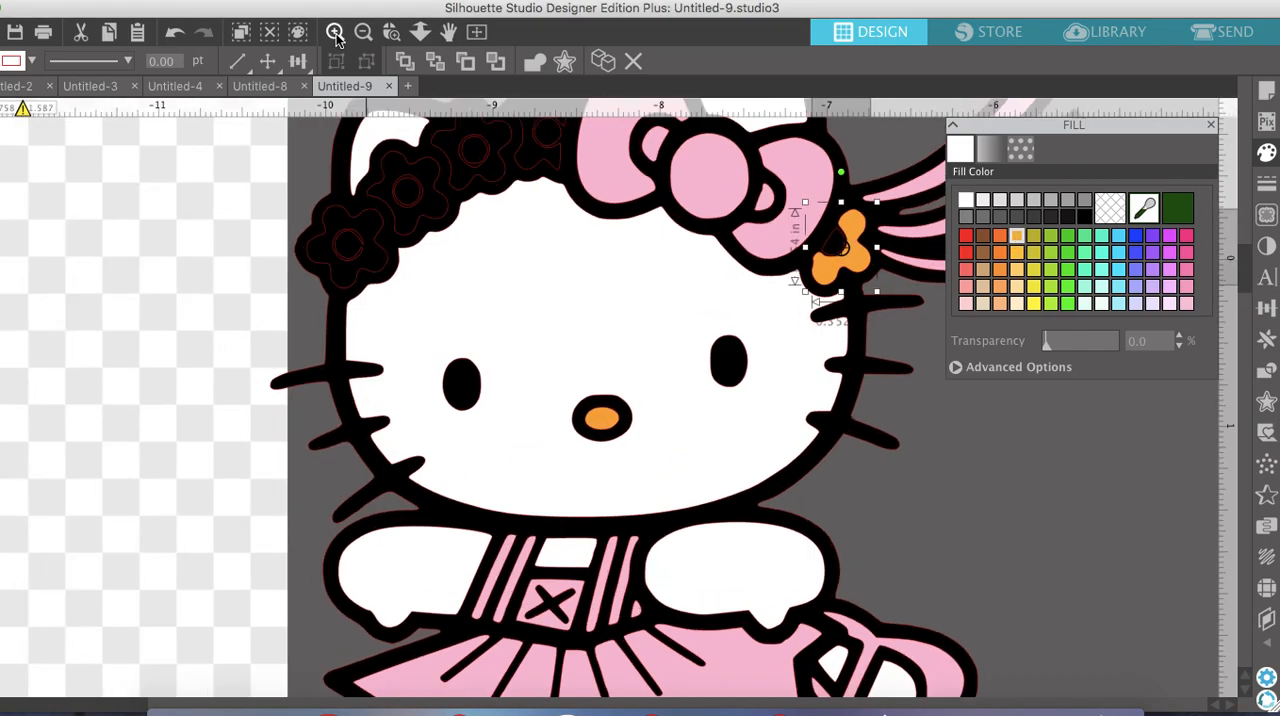
{"action": "left_click", "coordinate": [336, 33]}
{"action": "scroll", "coordinate": [607, 269], "scroll_direction": "right", "scroll_amount": 3}
{"action": "scroll", "coordinate": [607, 269], "scroll_direction": "right", "scroll_amount": 5}
{"action": "scroll", "coordinate": [606, 266], "scroll_direction": "up", "scroll_amount": 1}
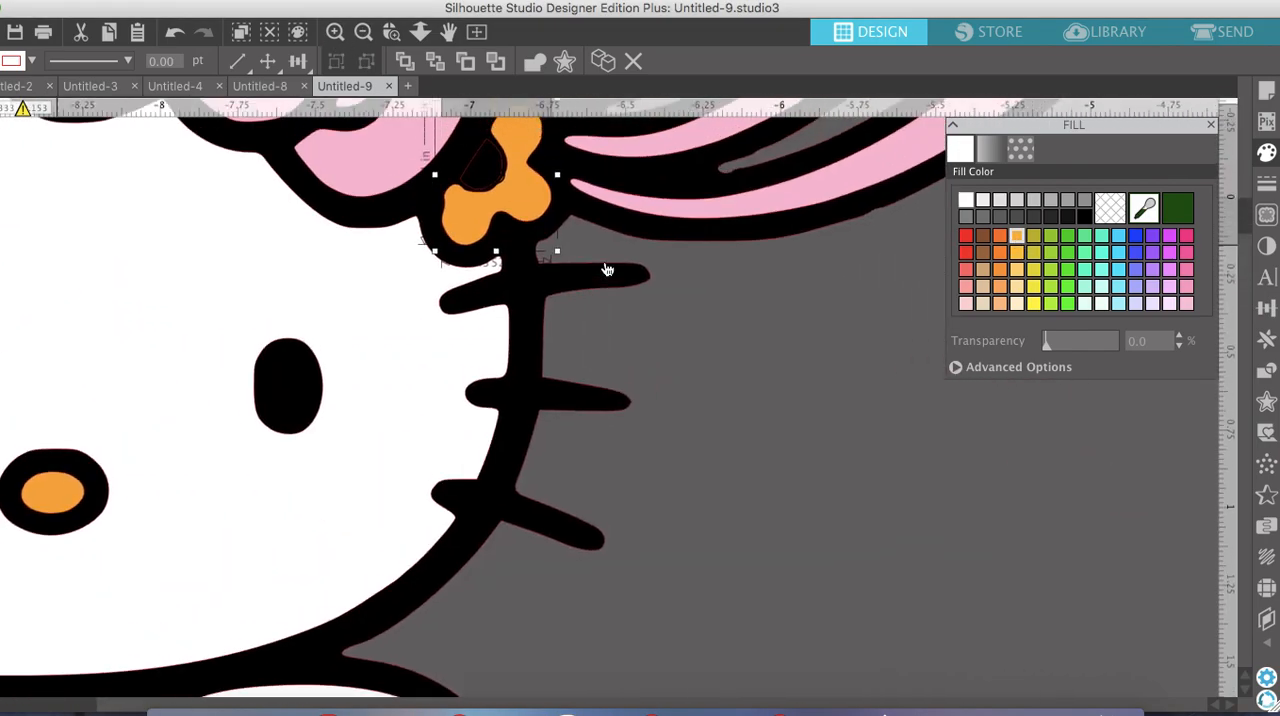
{"action": "left_click", "coordinate": [488, 182]}
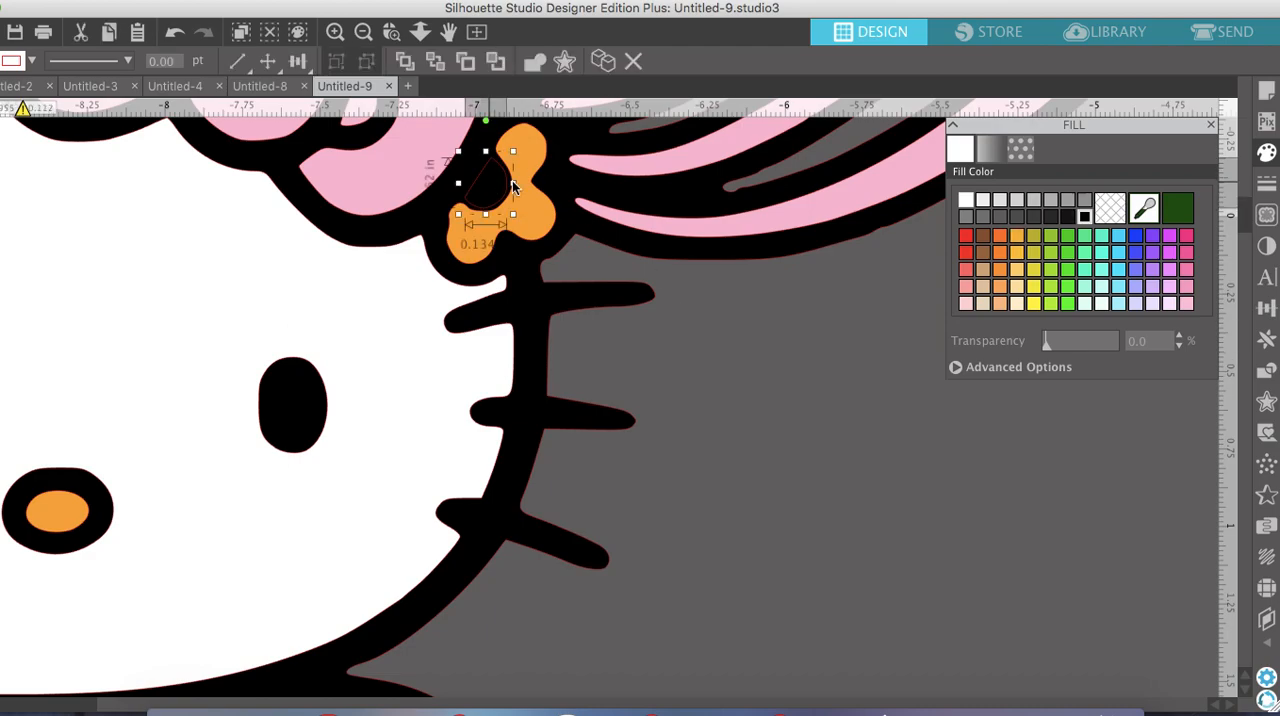
{"action": "left_click", "coordinate": [1014, 237]}
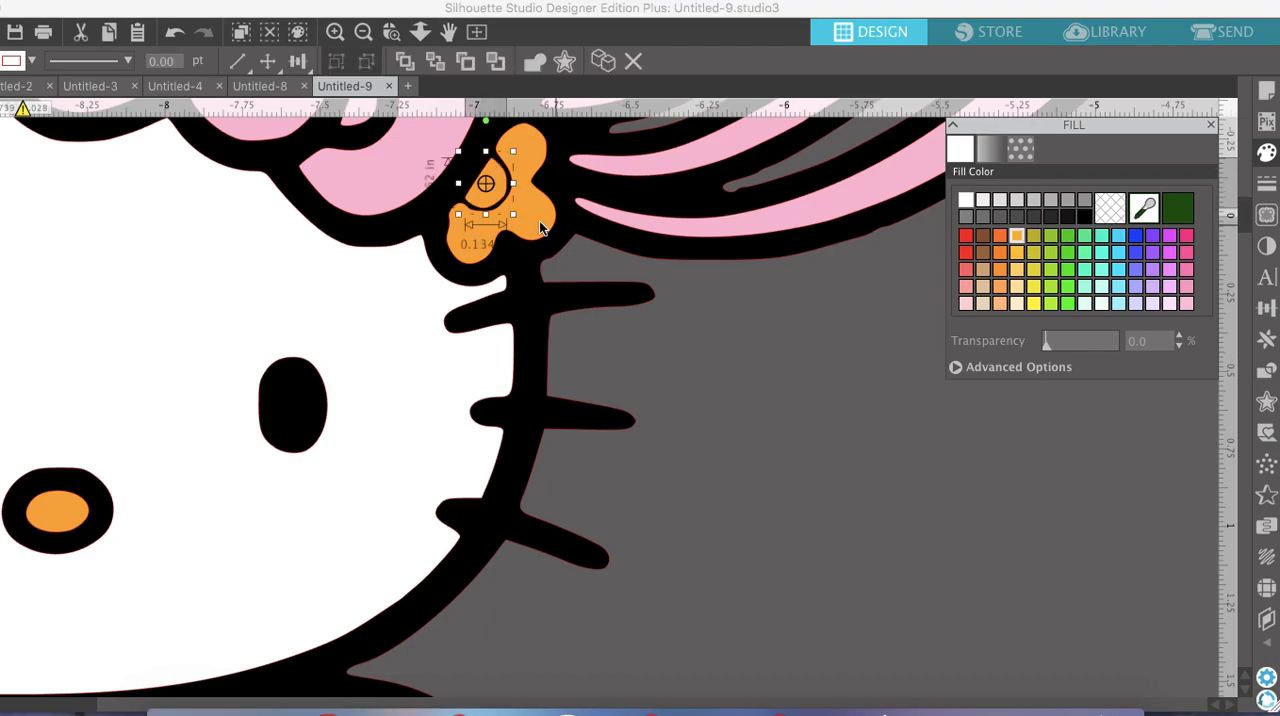
{"action": "left_click", "coordinate": [965, 200]}
Fill the petals of the four flowers between the bow and the opposite side of the head with white
{"action": "scroll", "coordinate": [474, 238], "scroll_direction": "left", "scroll_amount": 5}
{"action": "scroll", "coordinate": [474, 238], "scroll_direction": "left", "scroll_amount": 2}
{"action": "scroll", "coordinate": [474, 238], "scroll_direction": "up", "scroll_amount": 5}
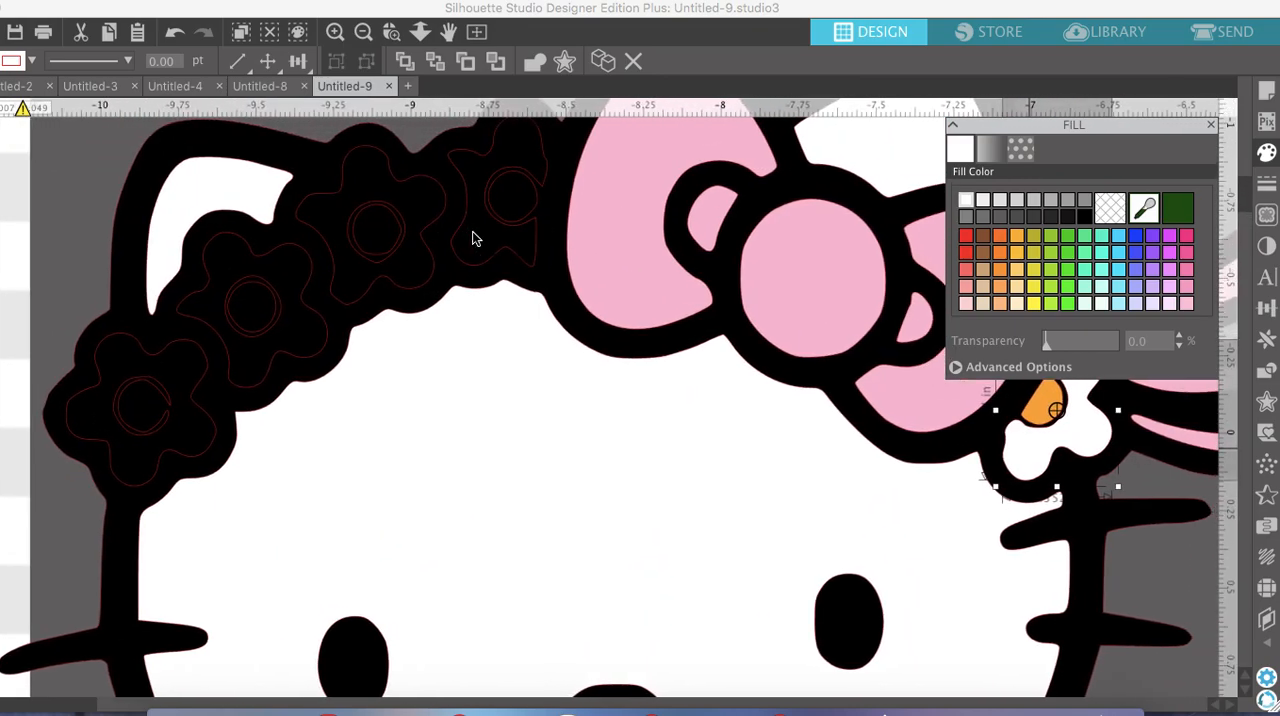
{"action": "scroll", "coordinate": [474, 238], "scroll_direction": "up", "scroll_amount": 1}
{"action": "left_click", "coordinate": [523, 180]}
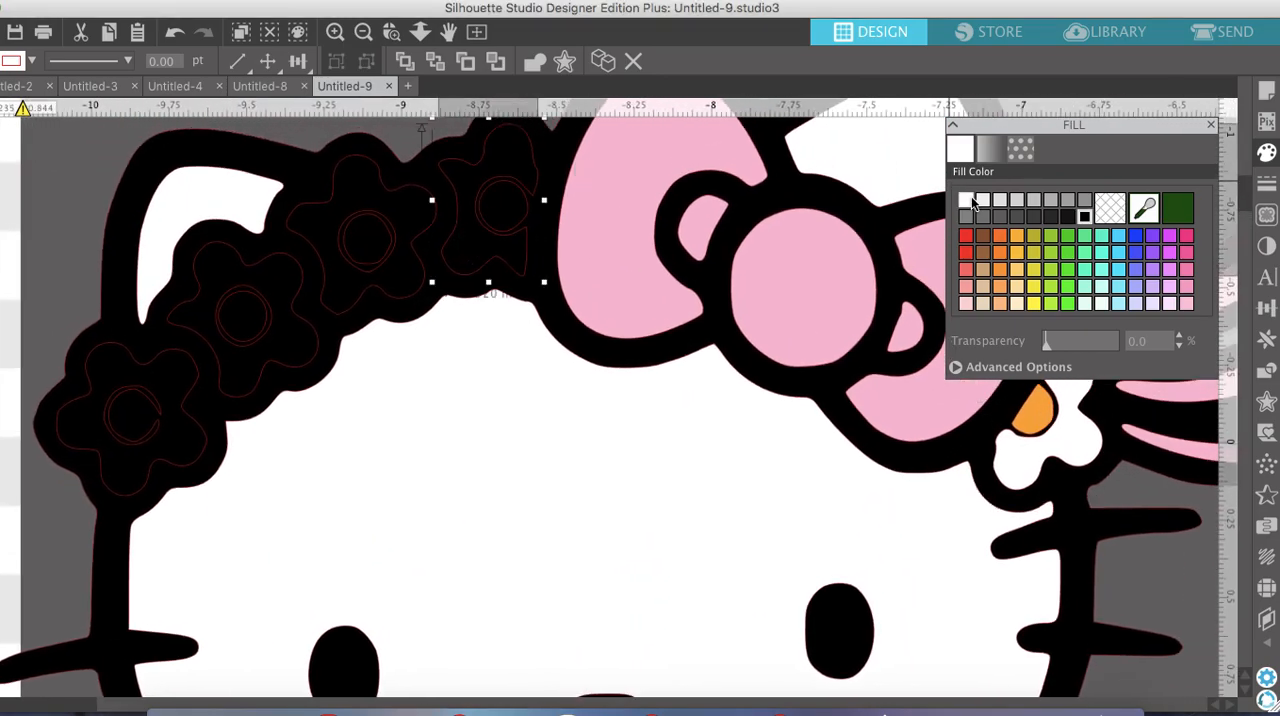
{"action": "left_click", "coordinate": [966, 200]}
{"action": "left_click", "coordinate": [344, 195]}
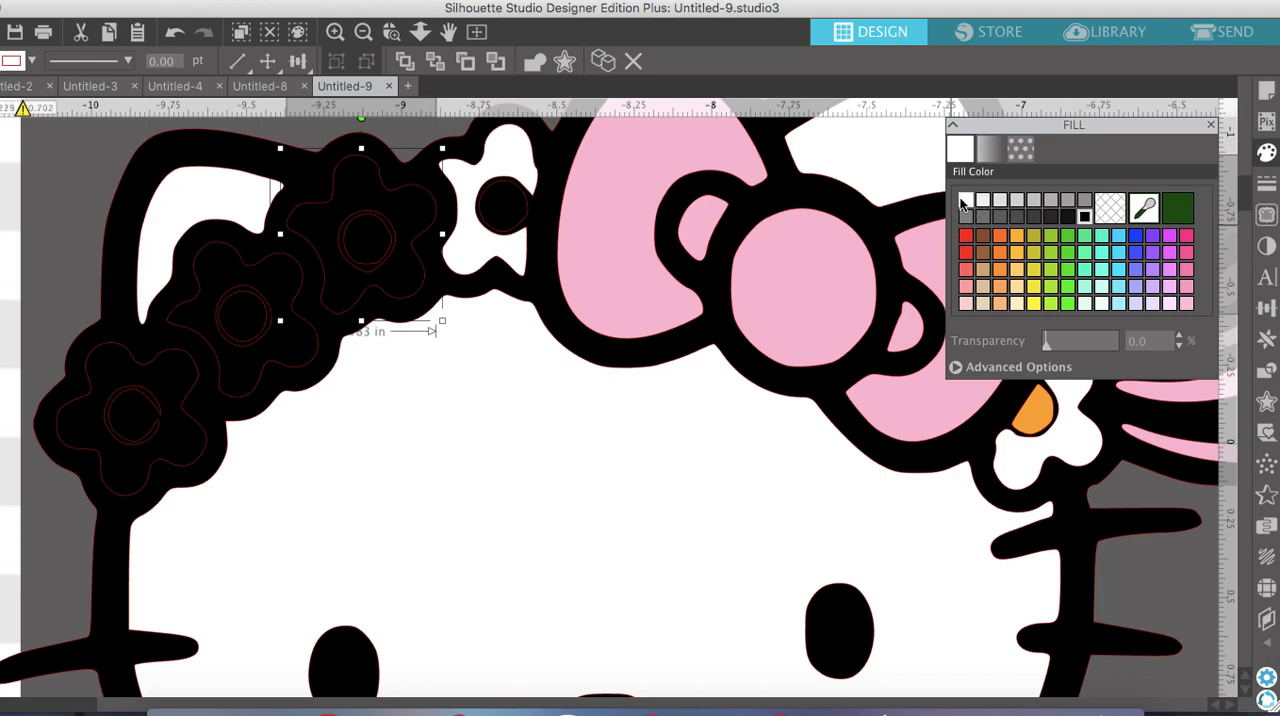
{"action": "left_click", "coordinate": [966, 200]}
{"action": "left_click", "coordinate": [230, 276]}
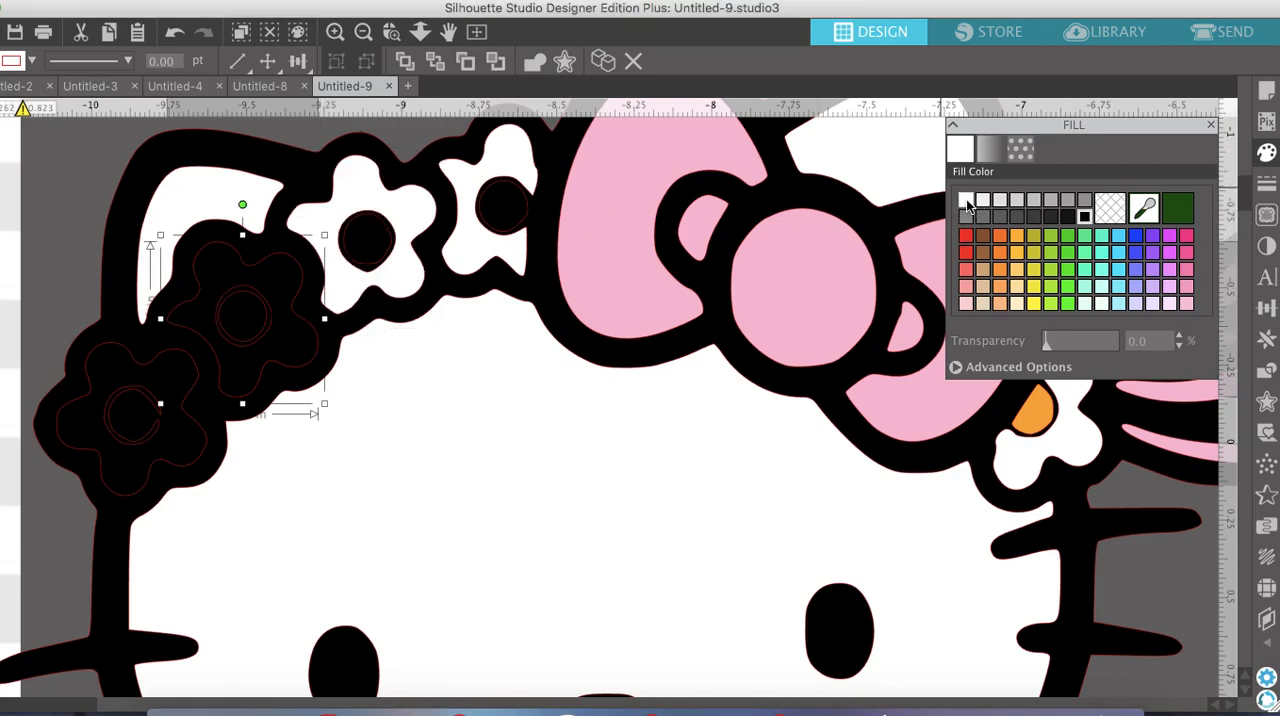
{"action": "left_click", "coordinate": [966, 200]}
{"action": "left_click", "coordinate": [105, 363]}
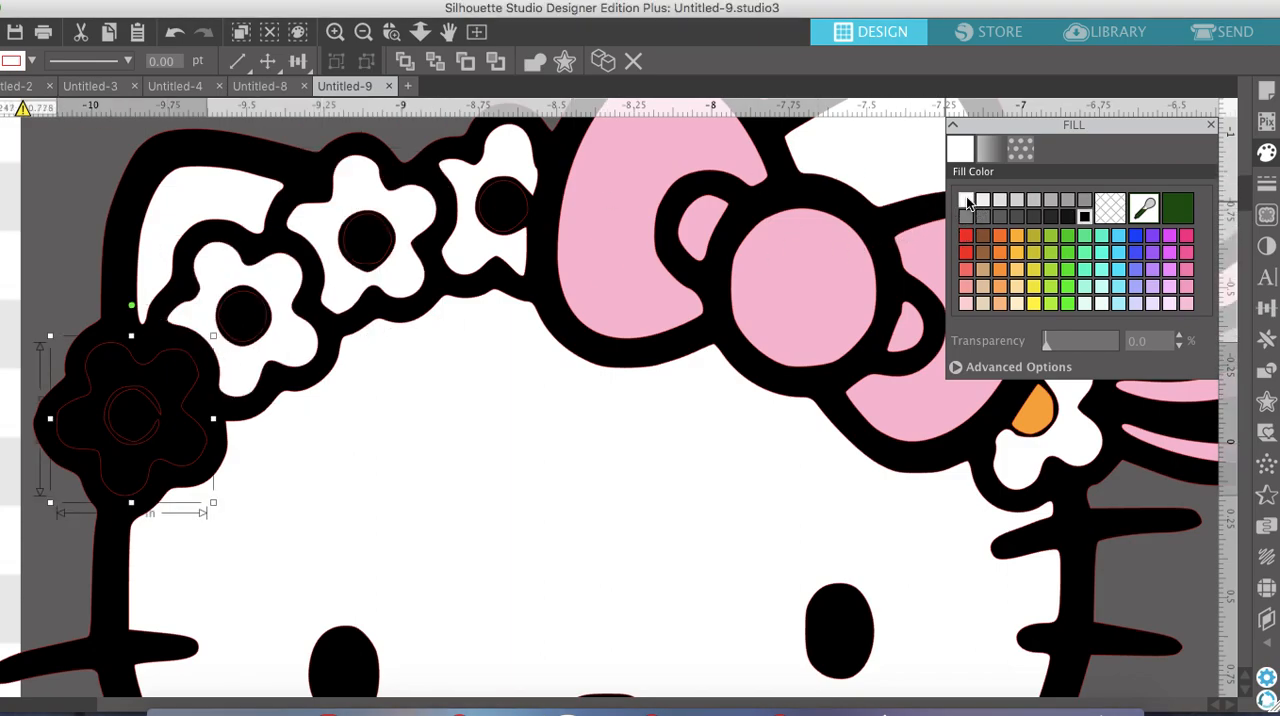
{"action": "left_click", "coordinate": [966, 200]}
Fill the centres of the three headband flowers nearest the bow with orange
{"action": "left_click", "coordinate": [511, 210]}
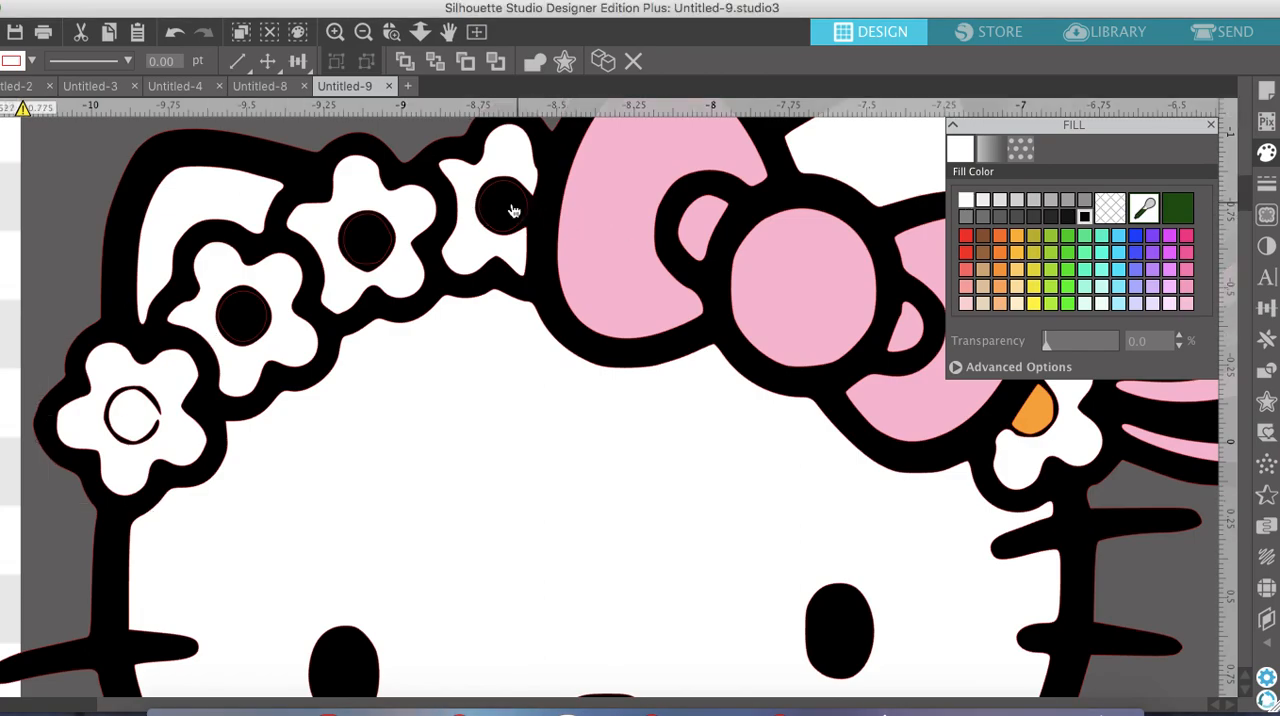
{"action": "left_click", "coordinate": [511, 210]}
{"action": "left_click", "coordinate": [1016, 236]}
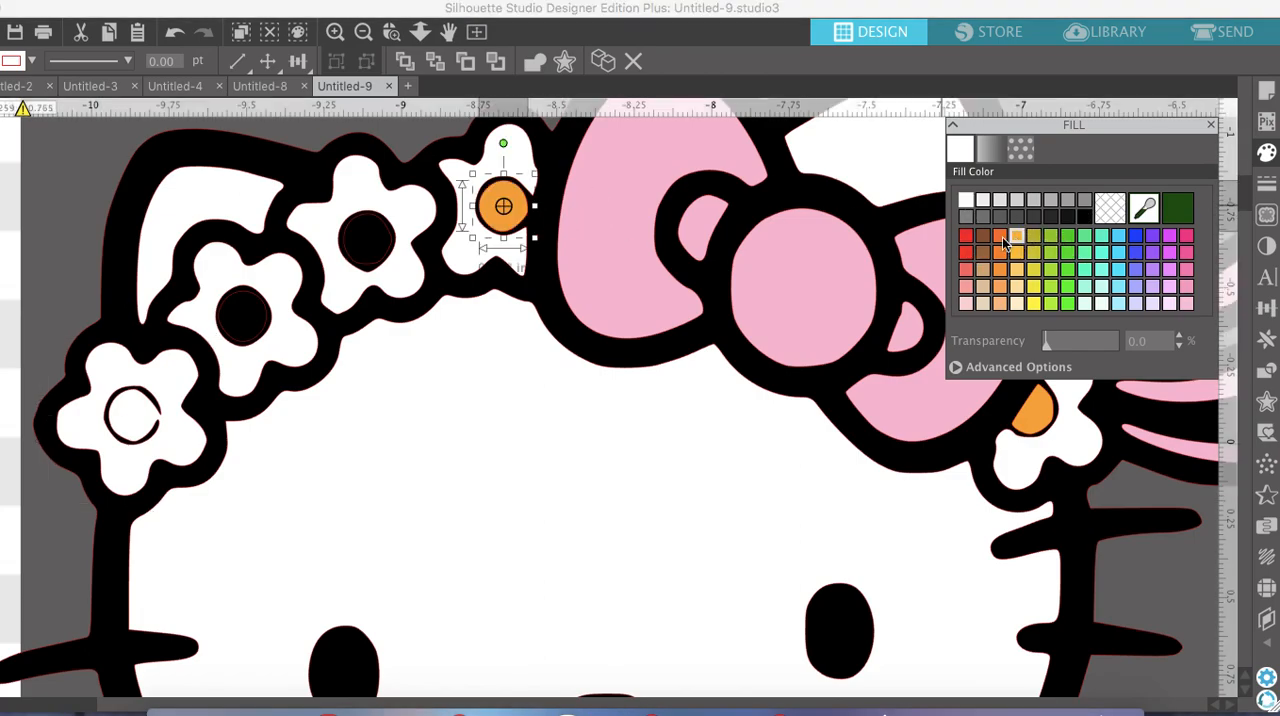
{"action": "left_click", "coordinate": [376, 236]}
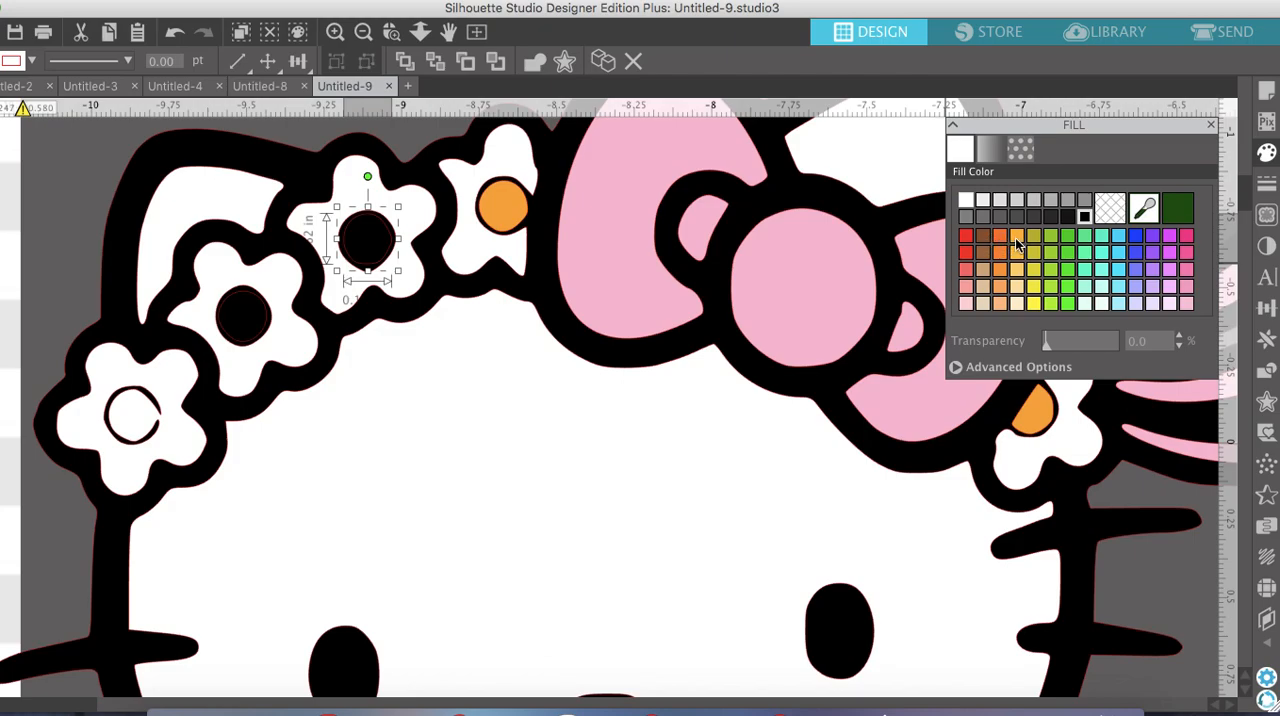
{"action": "left_click", "coordinate": [1016, 241]}
{"action": "left_click", "coordinate": [238, 318]}
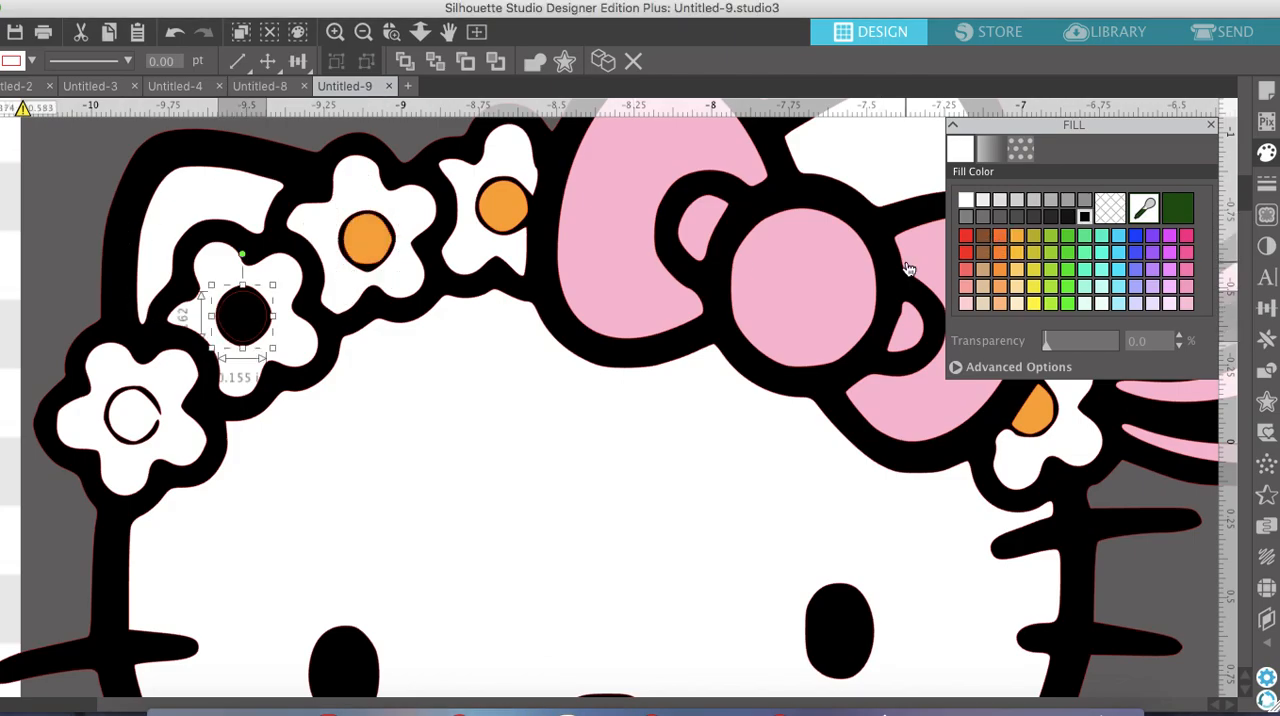
{"action": "left_click", "coordinate": [1016, 235]}
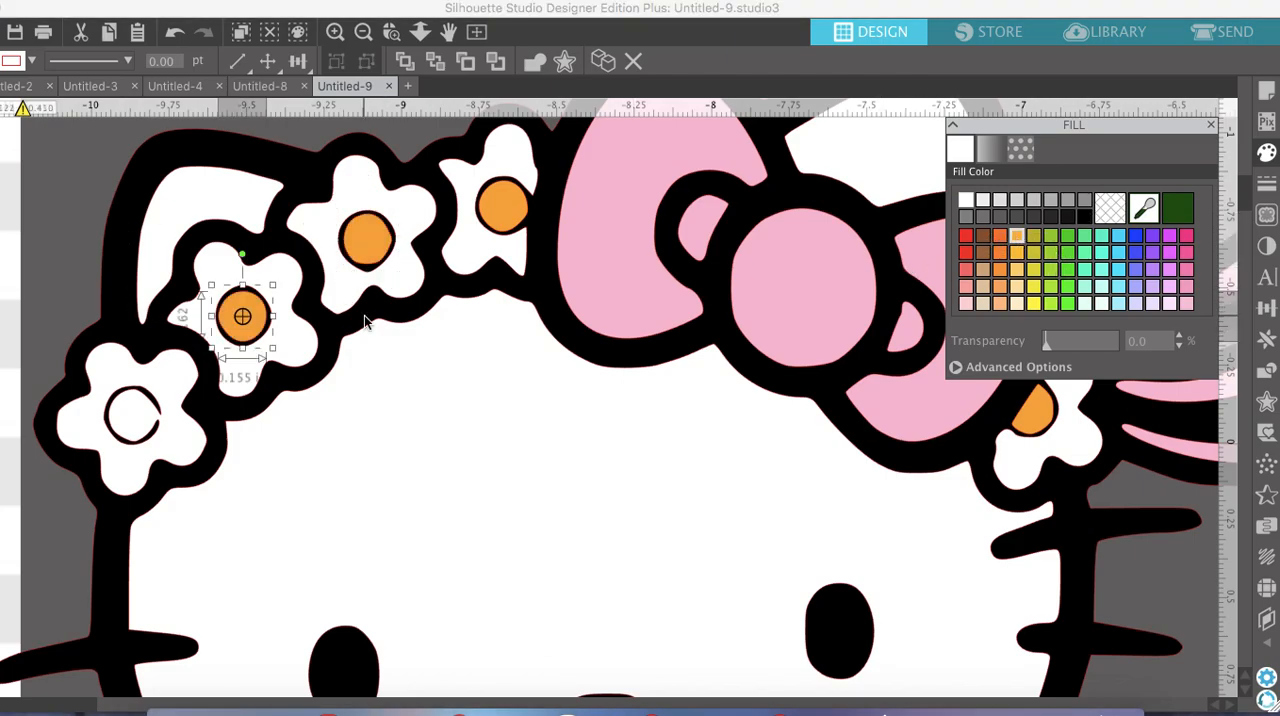
Move the original image and the outermost flower's white petals aside, then delete that flower's broken centre ring
{"action": "scroll", "coordinate": [131, 420], "scroll_direction": "left", "scroll_amount": 5}
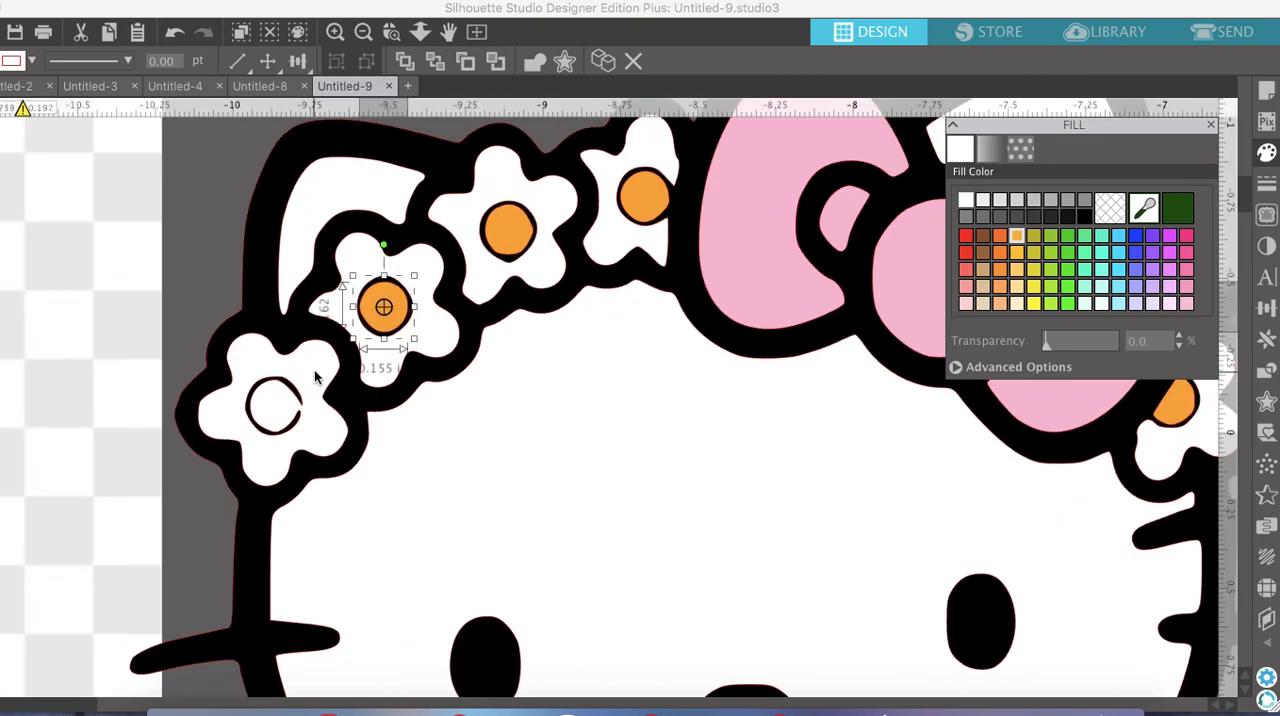
{"action": "scroll", "coordinate": [277, 378], "scroll_direction": "left", "scroll_amount": 7}
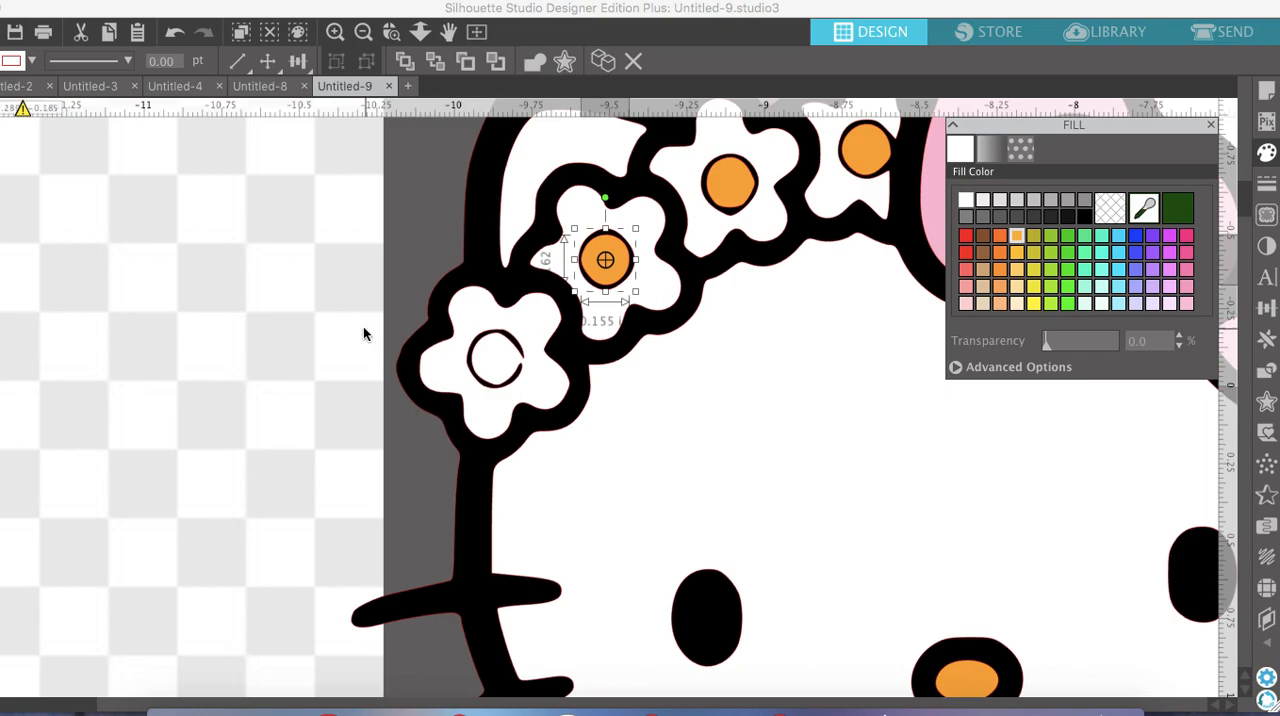
{"action": "left_click_drag", "start_coordinate": [366, 336], "coordinate": [73, 342]}
{"action": "left_click", "coordinate": [491, 345]}
{"action": "left_click_drag", "start_coordinate": [526, 341], "coordinate": [266, 251]}
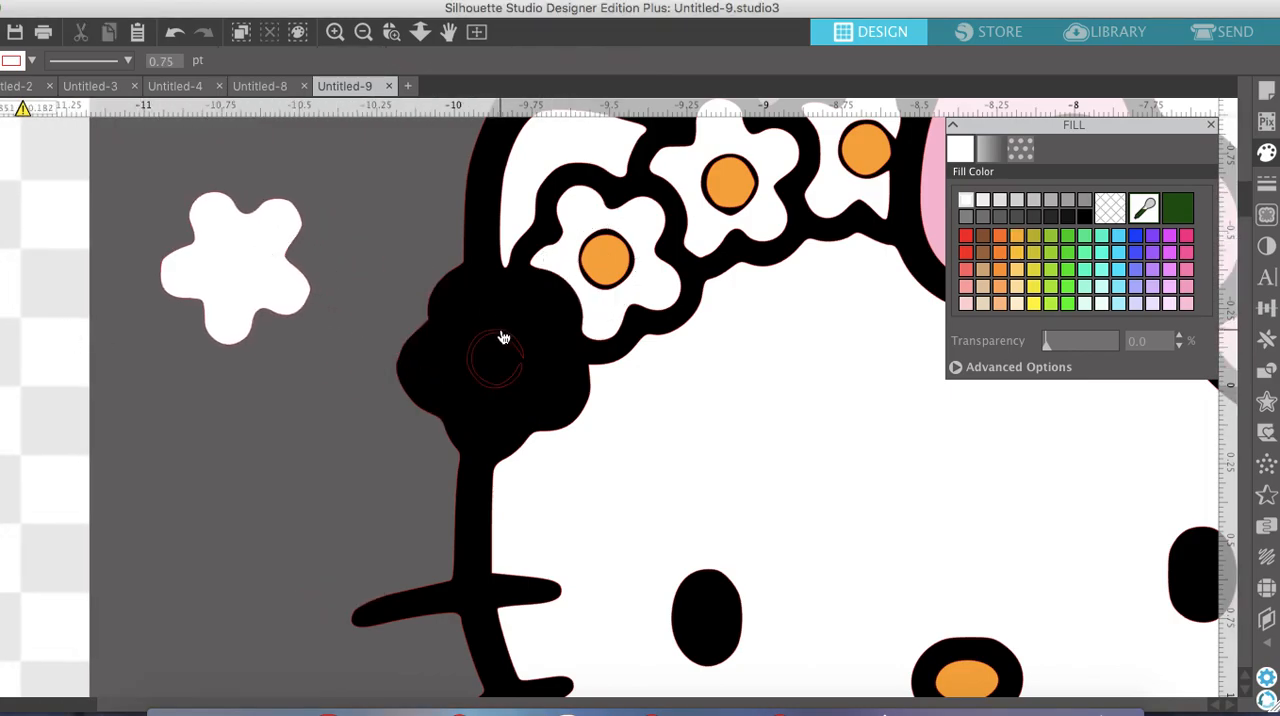
{"action": "left_click_drag", "start_coordinate": [509, 342], "coordinate": [166, 451]}
{"action": "key", "text": "Delete"}
Copy the neighbouring flower's orange centre and black circle into the empty area beside the head, deleting the surplus black copy
{"action": "left_click", "coordinate": [608, 262]}
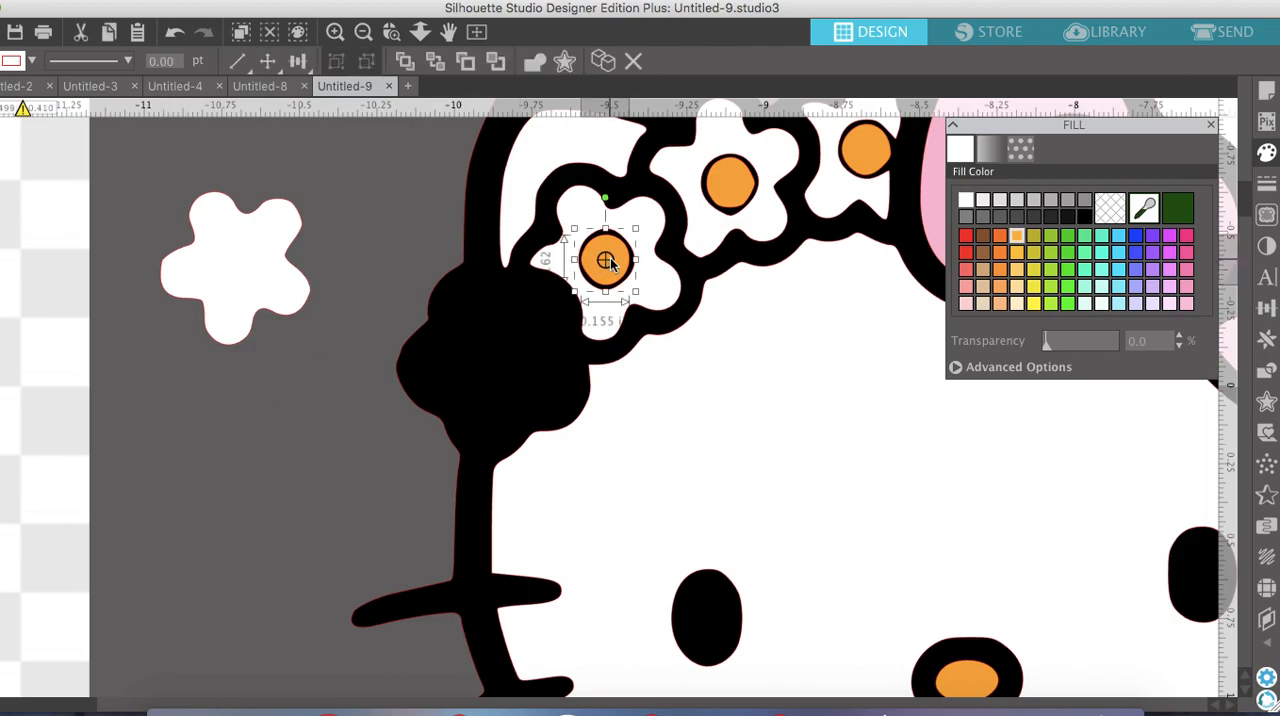
{"action": "left_click_drag", "start_coordinate": [600, 257], "coordinate": [367, 201]}
{"action": "left_click", "coordinate": [604, 241]}
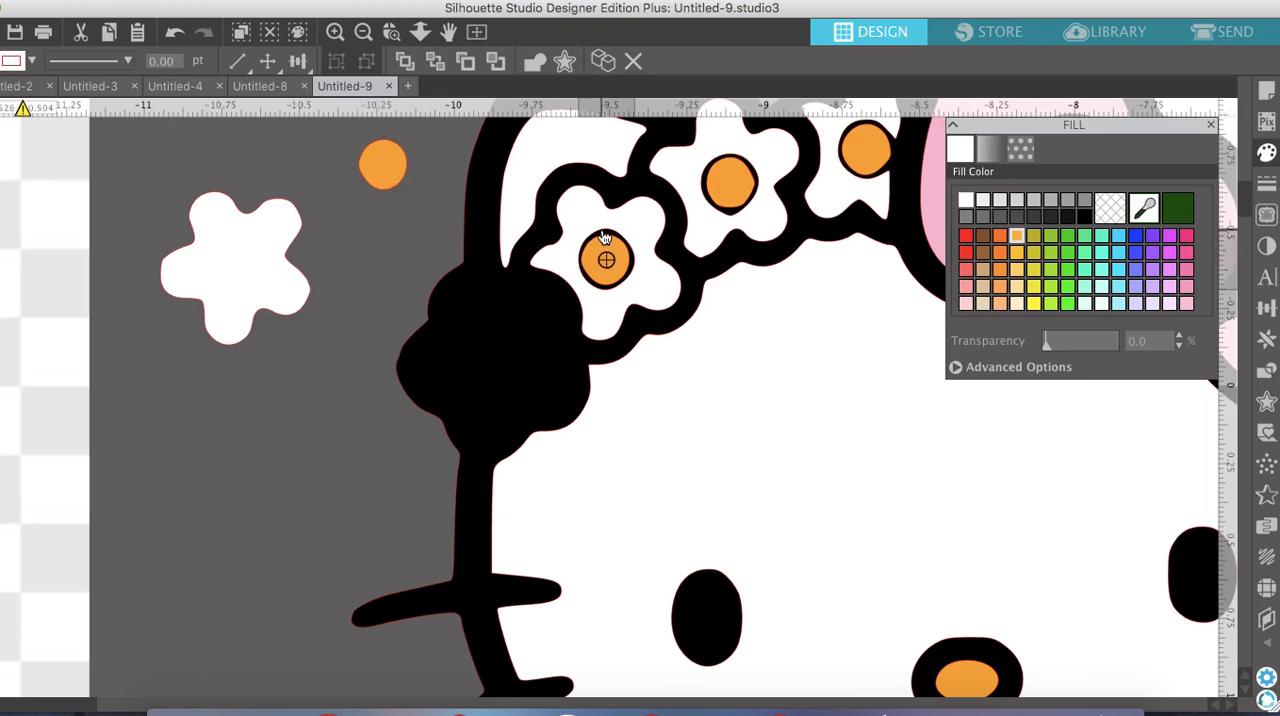
{"action": "left_click", "coordinate": [606, 69]}
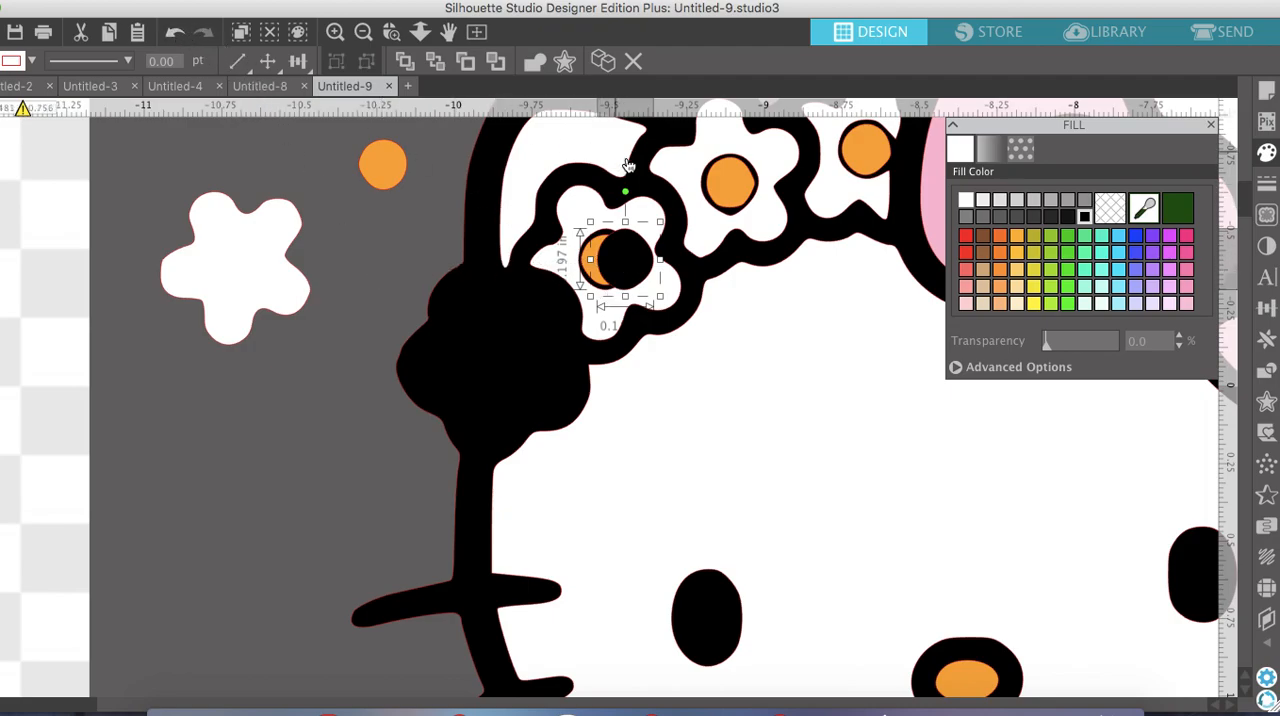
{"action": "left_click_drag", "start_coordinate": [648, 241], "coordinate": [390, 240]}
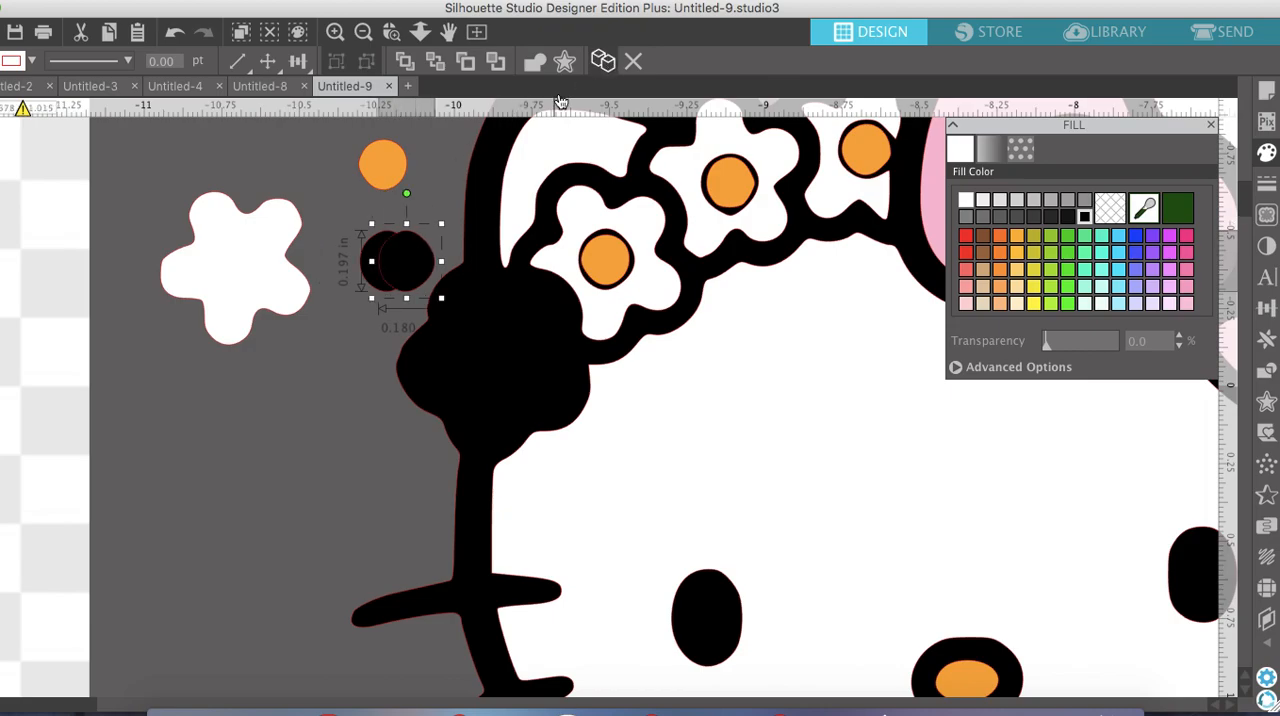
{"action": "left_click", "coordinate": [634, 61]}
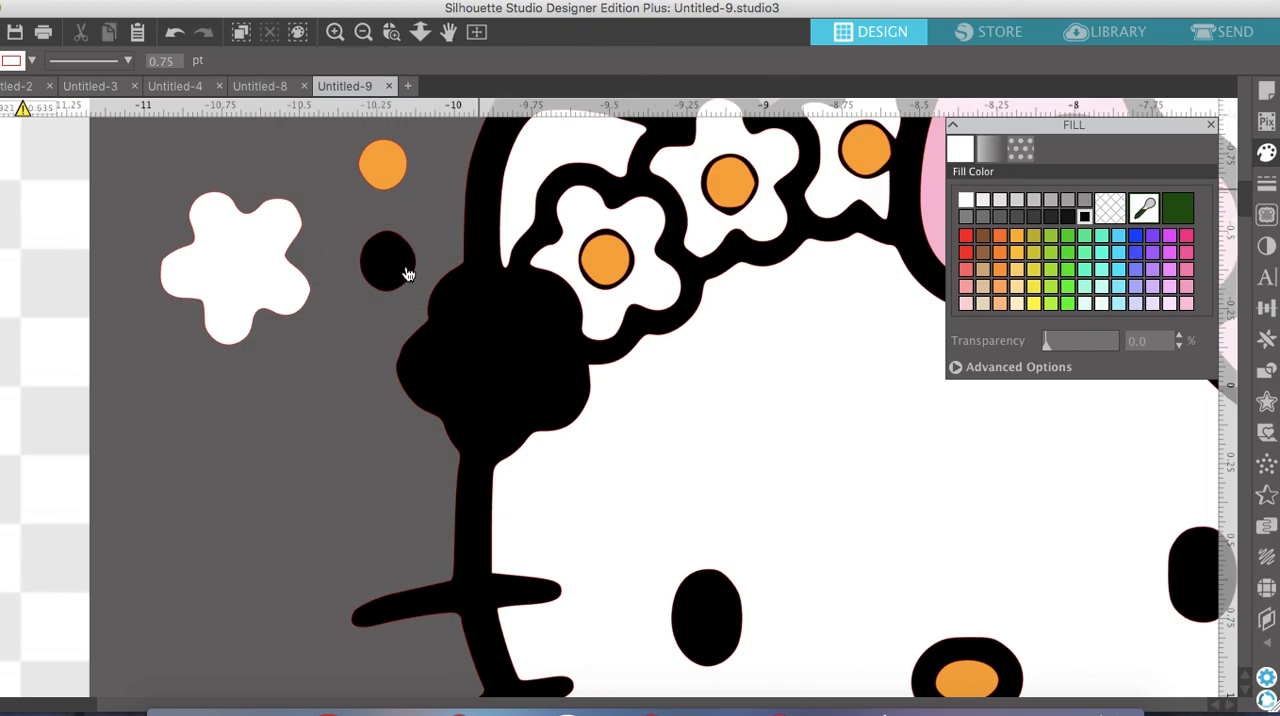
Place the white petals, black circle and orange centre onto the empty black flower outline at the outer end of the headband
{"action": "left_click_drag", "start_coordinate": [251, 277], "coordinate": [503, 347]}
{"action": "left_click_drag", "start_coordinate": [400, 272], "coordinate": [503, 352]}
{"action": "left_click_drag", "start_coordinate": [512, 357], "coordinate": [510, 349]}
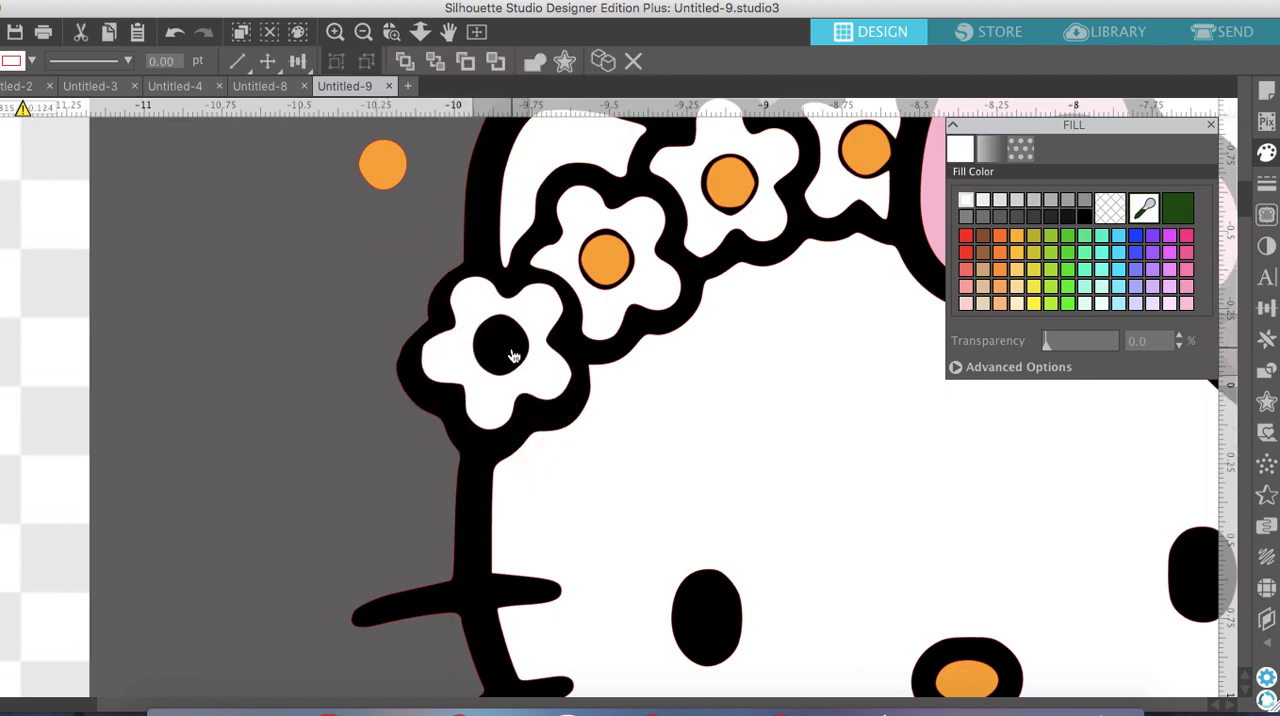
{"action": "left_click_drag", "start_coordinate": [383, 168], "coordinate": [350, 257]}
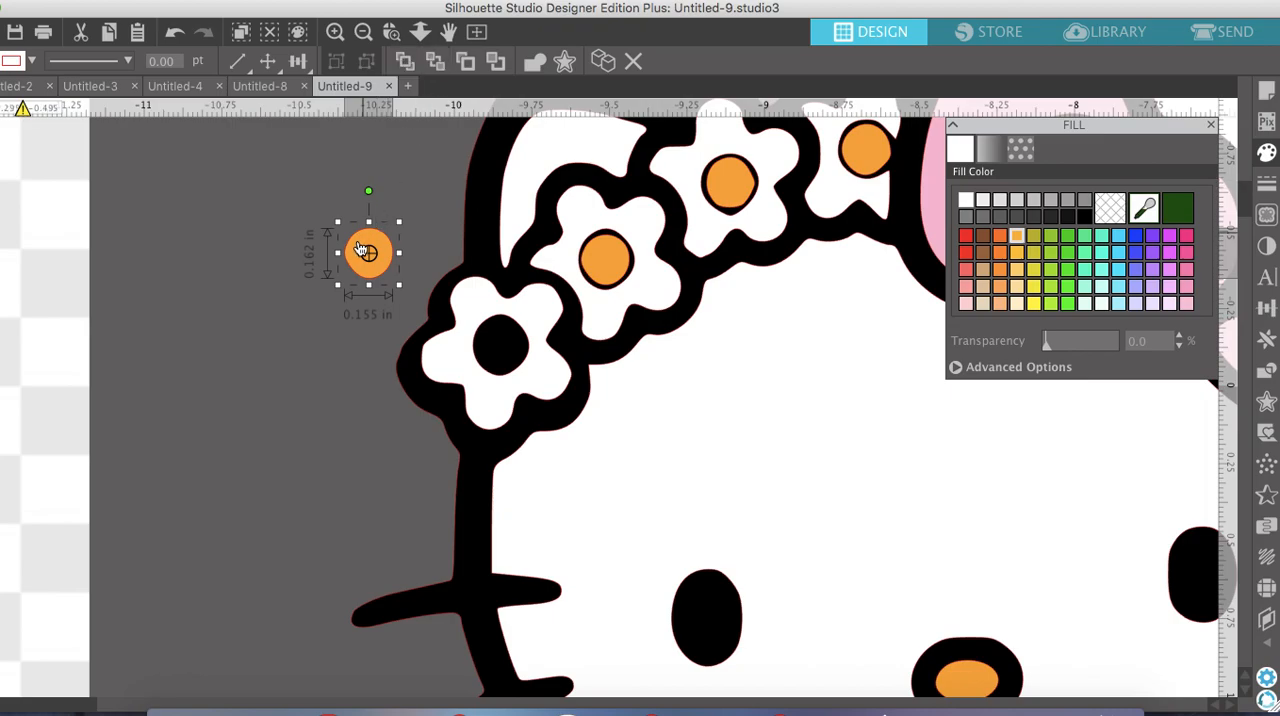
{"action": "left_click_drag", "start_coordinate": [362, 245], "coordinate": [490, 337]}
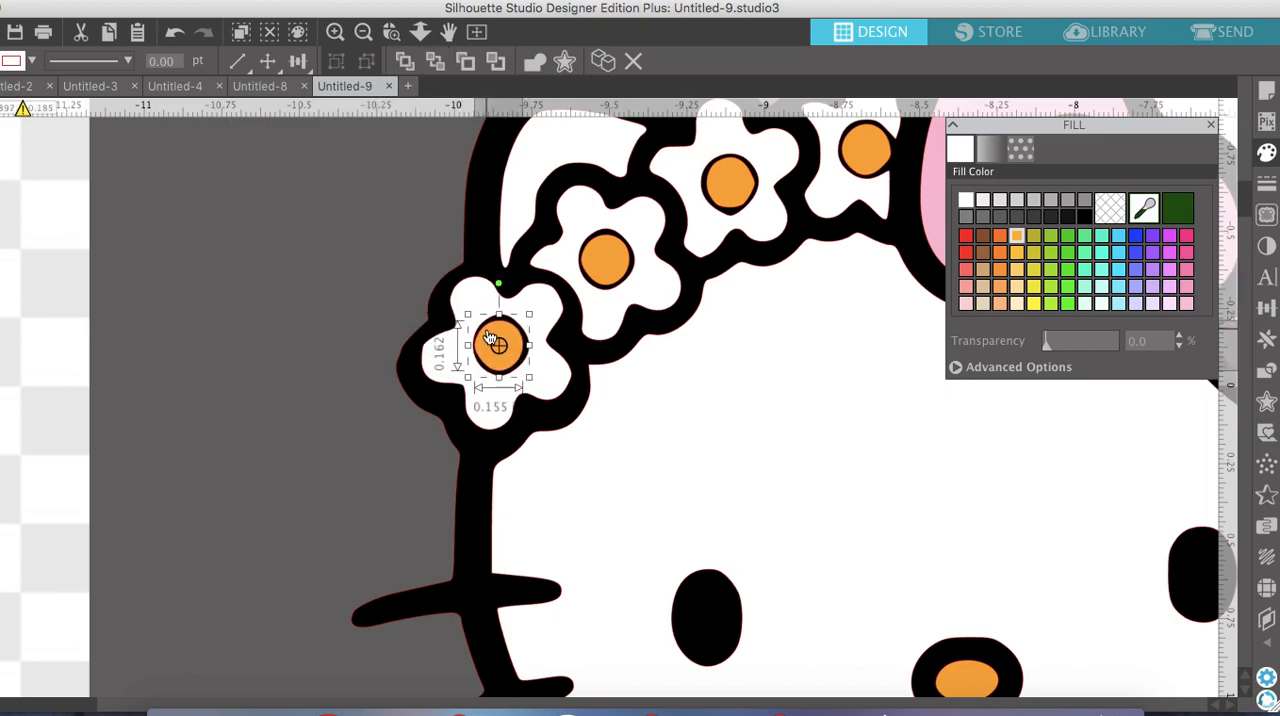
Move the black backing silhouette away from the coloured shapes
{"action": "left_click", "coordinate": [362, 32]}
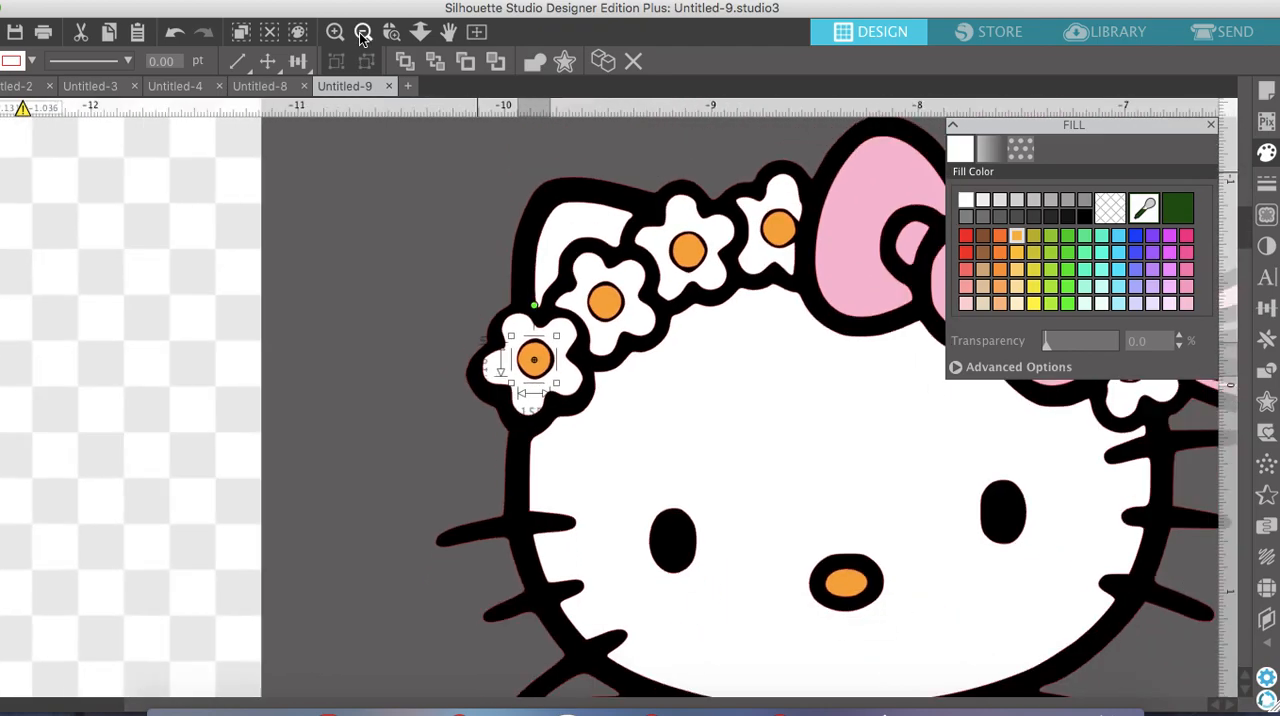
{"action": "scroll", "coordinate": [666, 258], "scroll_direction": "down", "scroll_amount": 3}
{"action": "scroll", "coordinate": [666, 258], "scroll_direction": "right", "scroll_amount": 3}
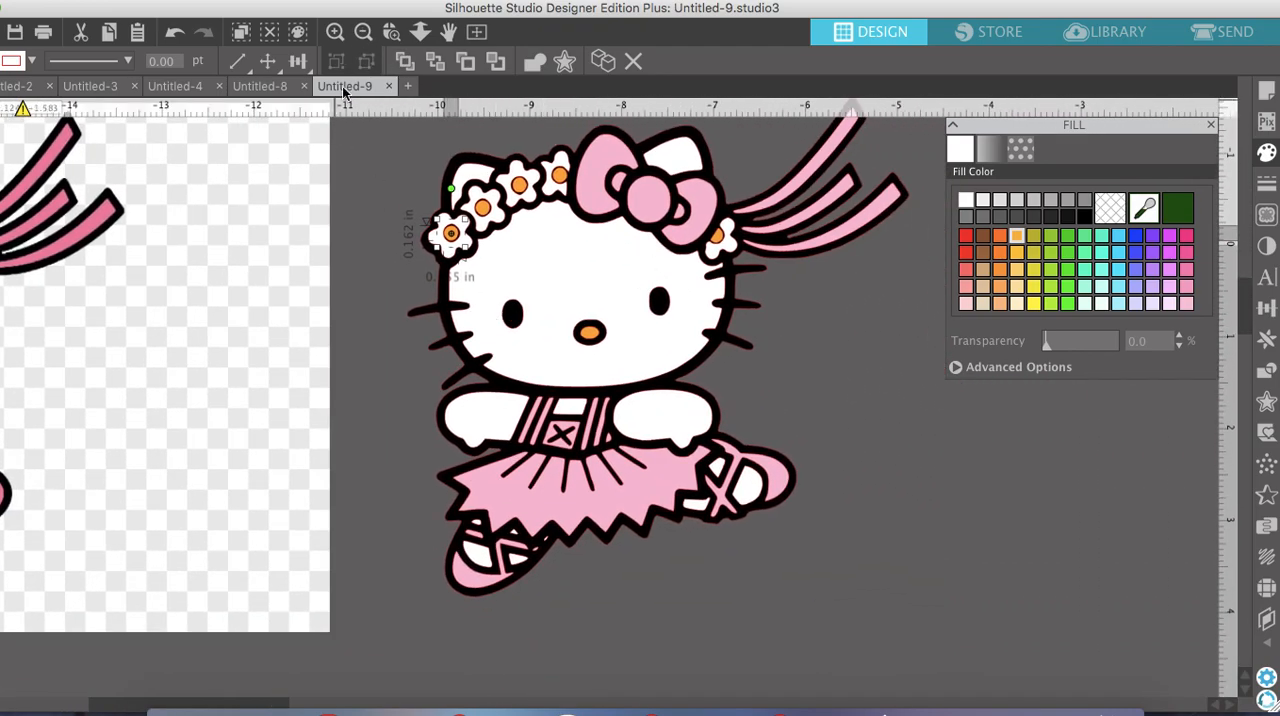
{"action": "left_click_drag", "start_coordinate": [743, 346], "coordinate": [1157, 420]}
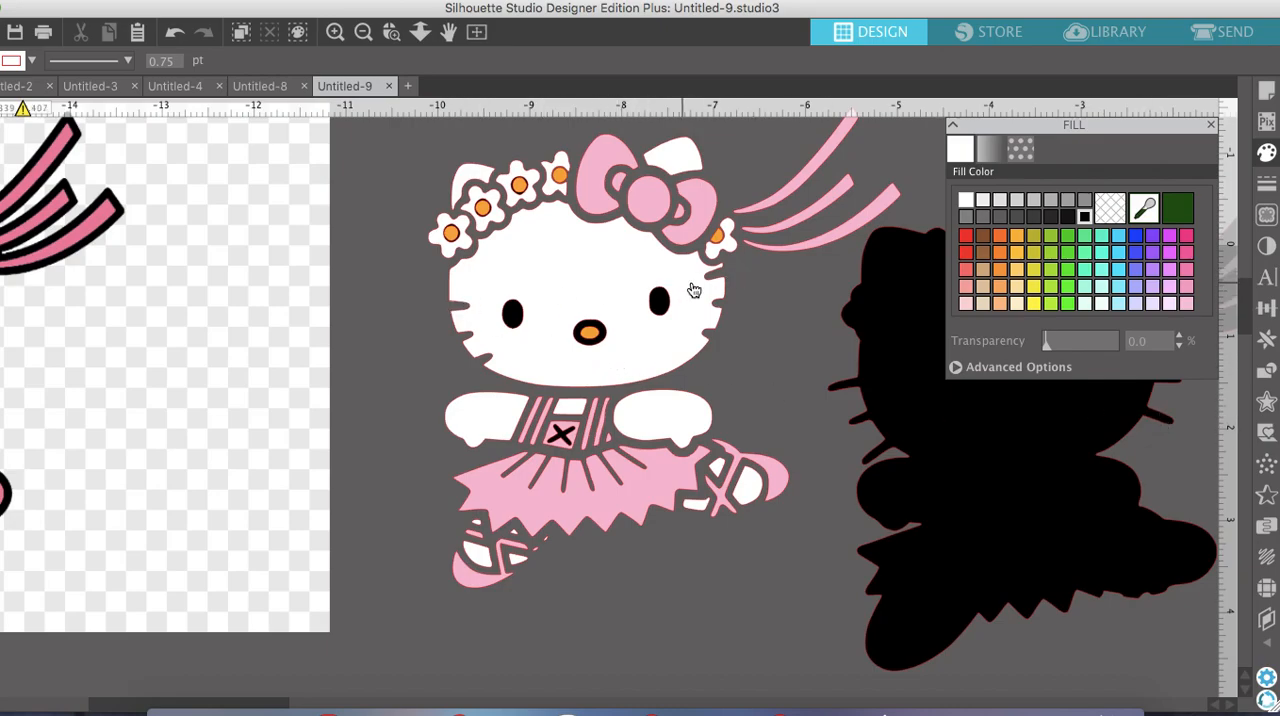
Combine the pink bodice piece and its black X into a compound path
{"action": "left_click", "coordinate": [335, 34]}
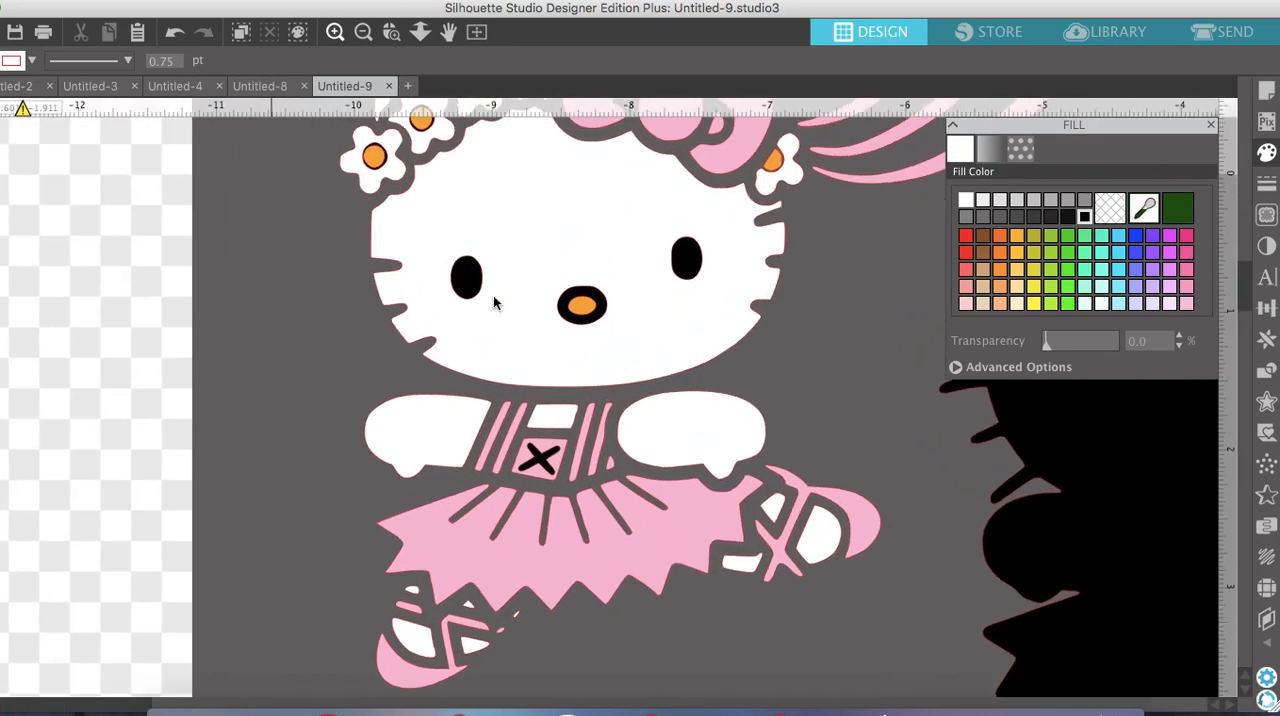
{"action": "scroll", "coordinate": [543, 346], "scroll_direction": "down", "scroll_amount": 3}
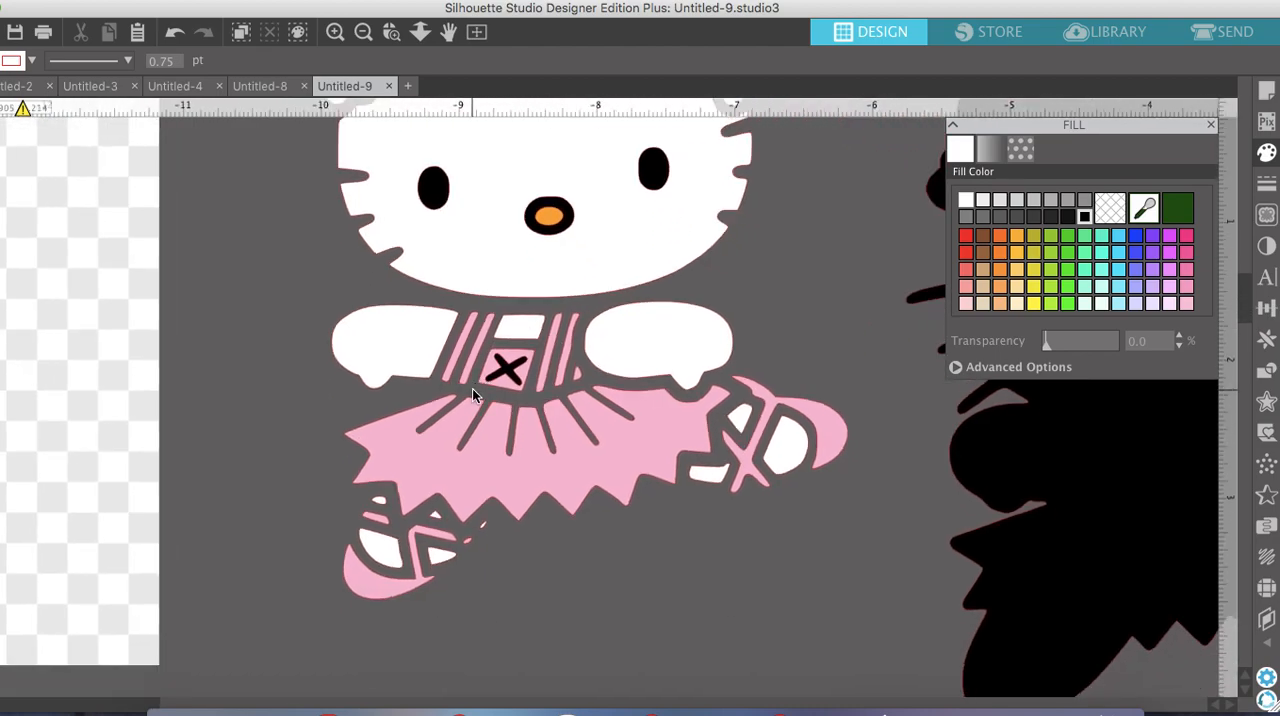
{"action": "left_click", "coordinate": [480, 383]}
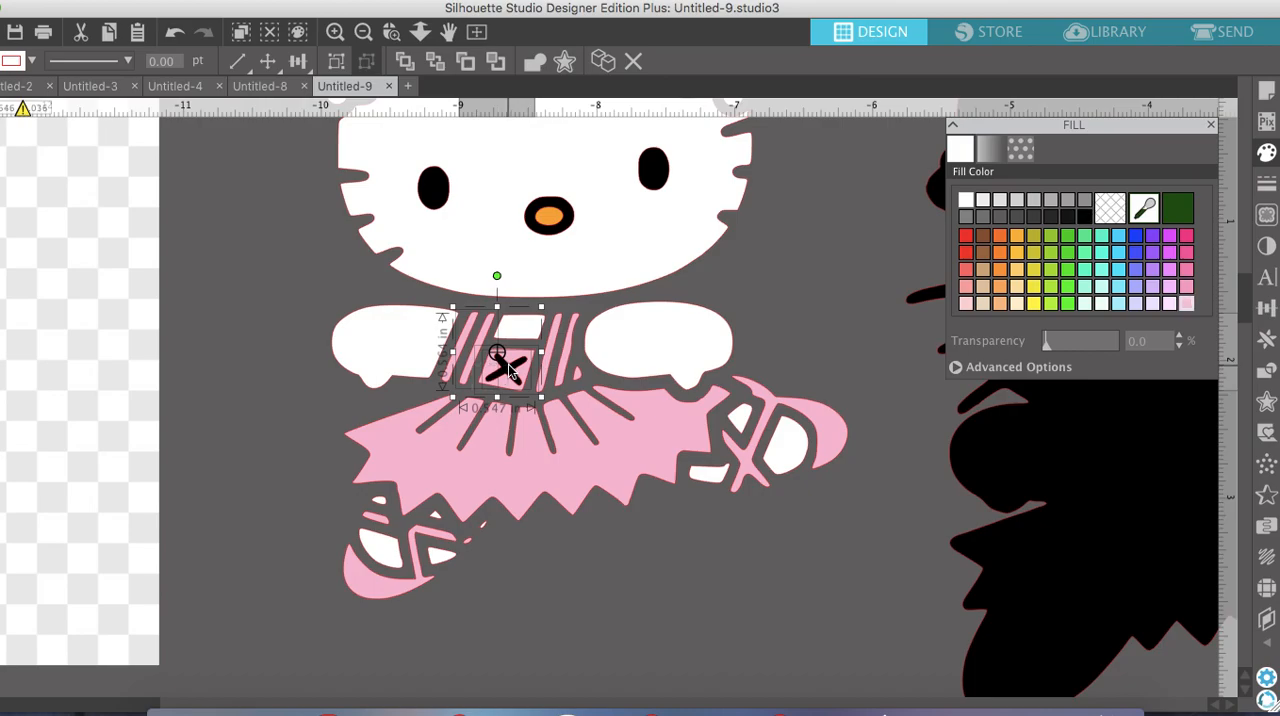
{"action": "right_click", "coordinate": [508, 366]}
{"action": "scroll", "coordinate": [583, 602], "scroll_direction": "down", "scroll_amount": 5}
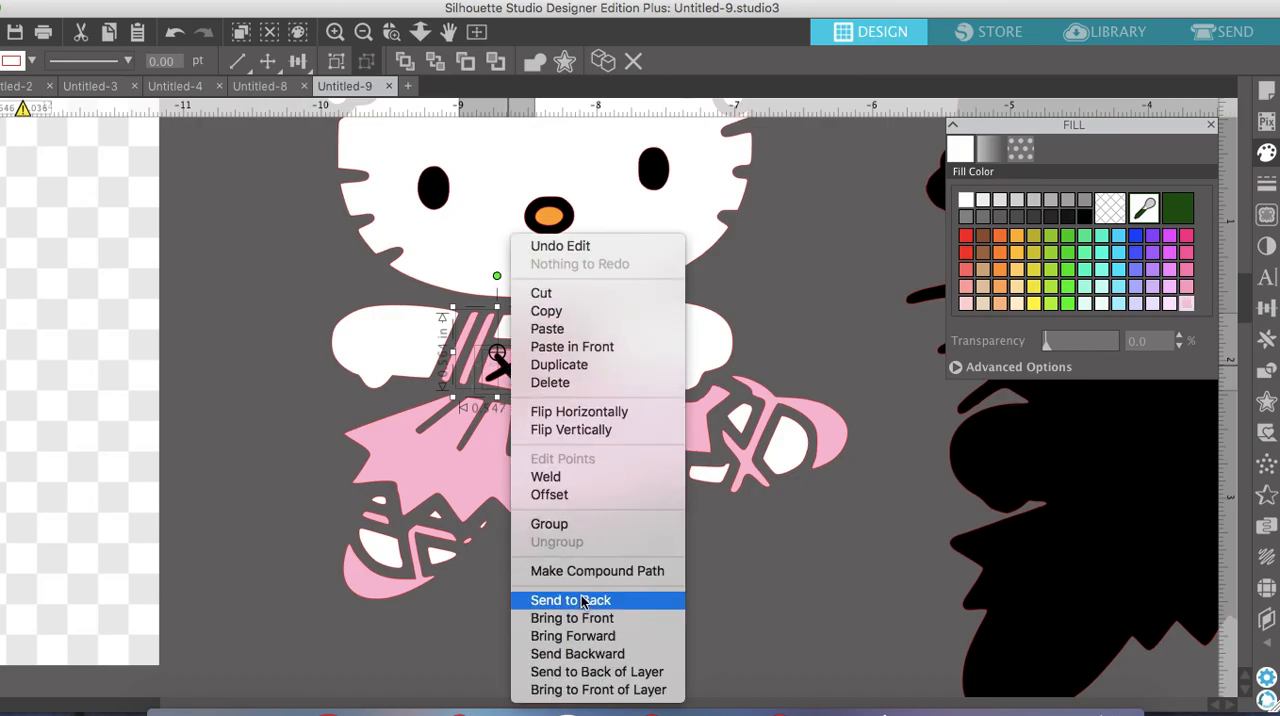
{"action": "left_click", "coordinate": [584, 571]}
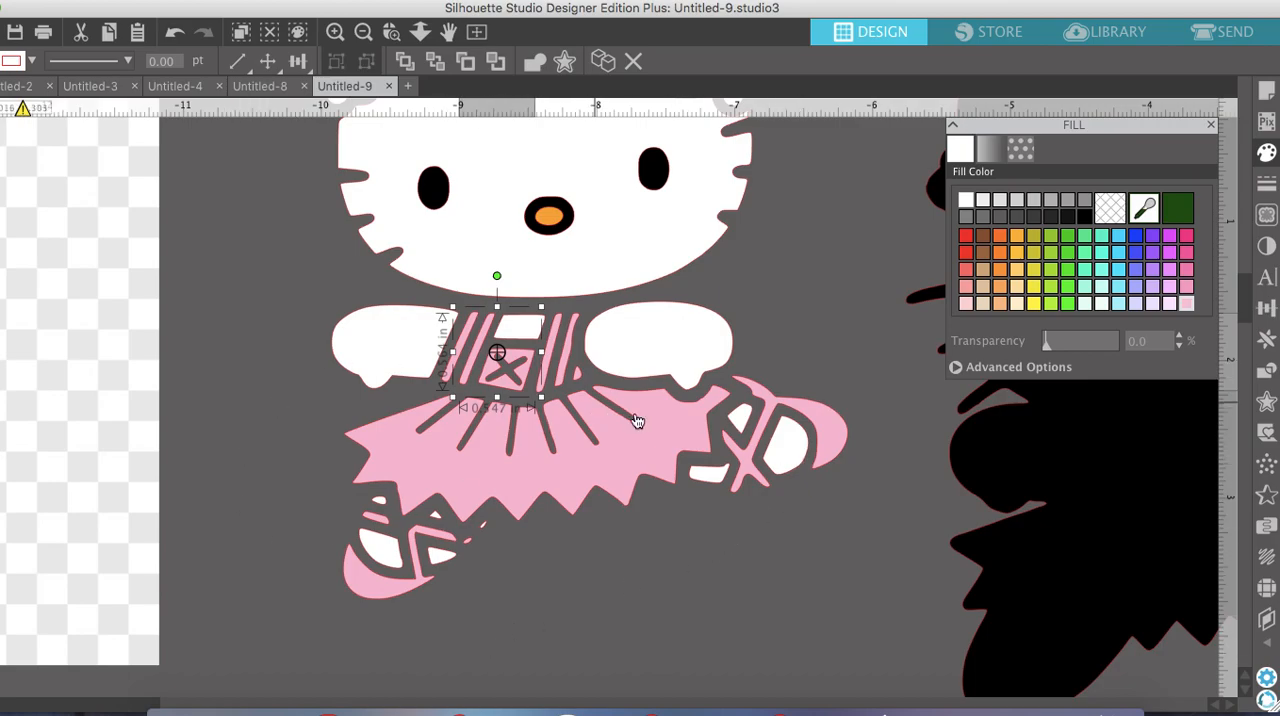
{"action": "scroll", "coordinate": [635, 420], "scroll_direction": "up", "scroll_amount": 3}
{"action": "left_click", "coordinate": [812, 397]}
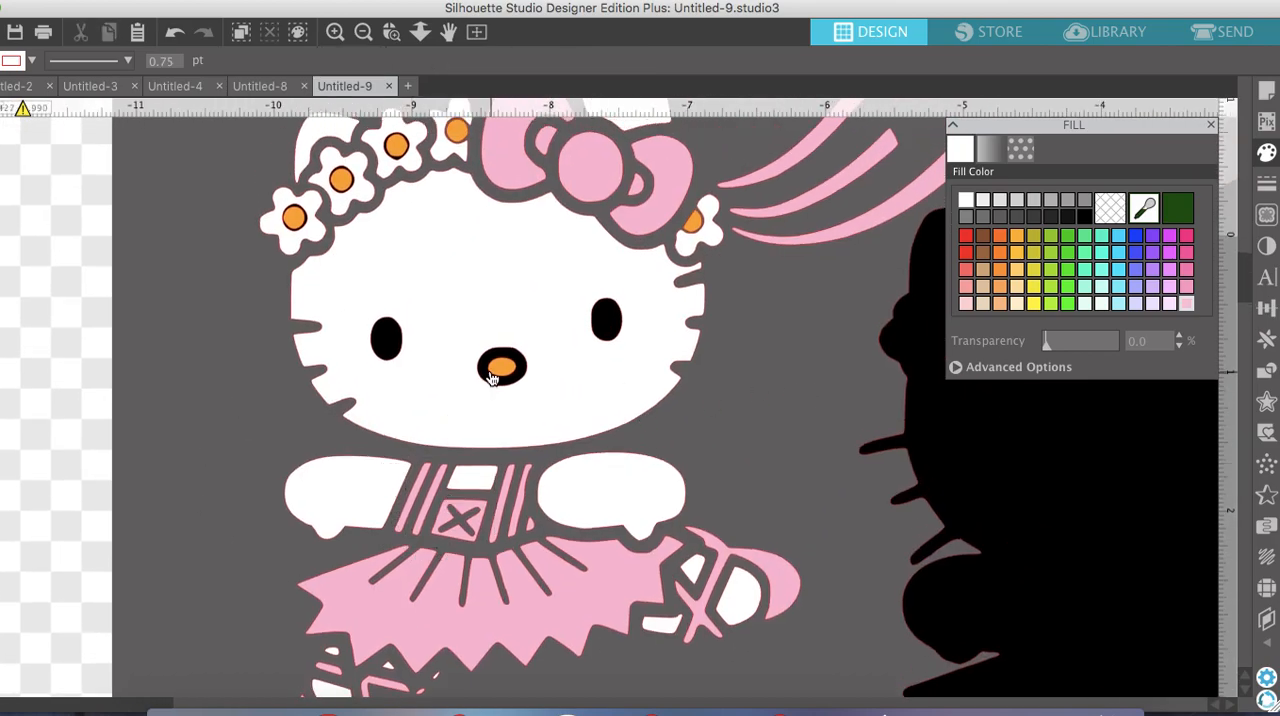
Move the orange nose oval aside, then combine the white face, both eyes and the black nose shape into a compound path
{"action": "left_click_drag", "start_coordinate": [500, 370], "coordinate": [846, 292]}
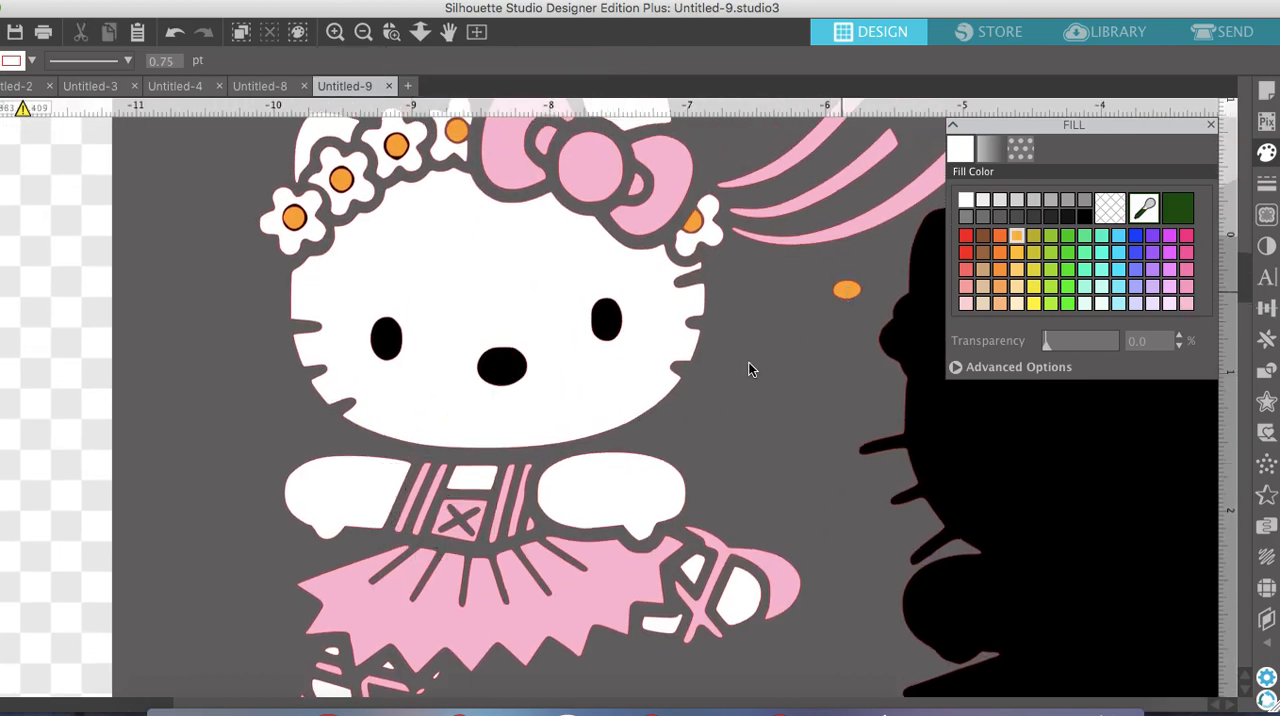
{"action": "left_click", "coordinate": [701, 397]}
{"action": "left_click_drag", "start_coordinate": [380, 358], "coordinate": [340, 328]}
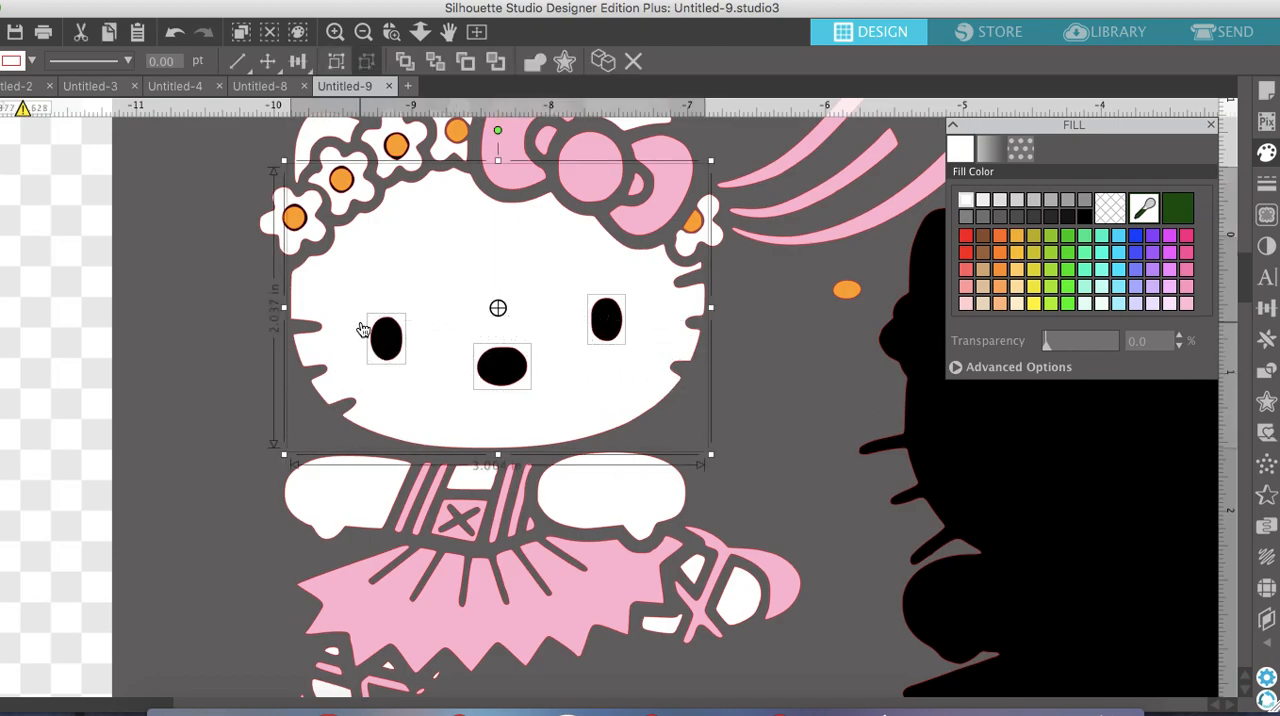
{"action": "right_click", "coordinate": [384, 324]}
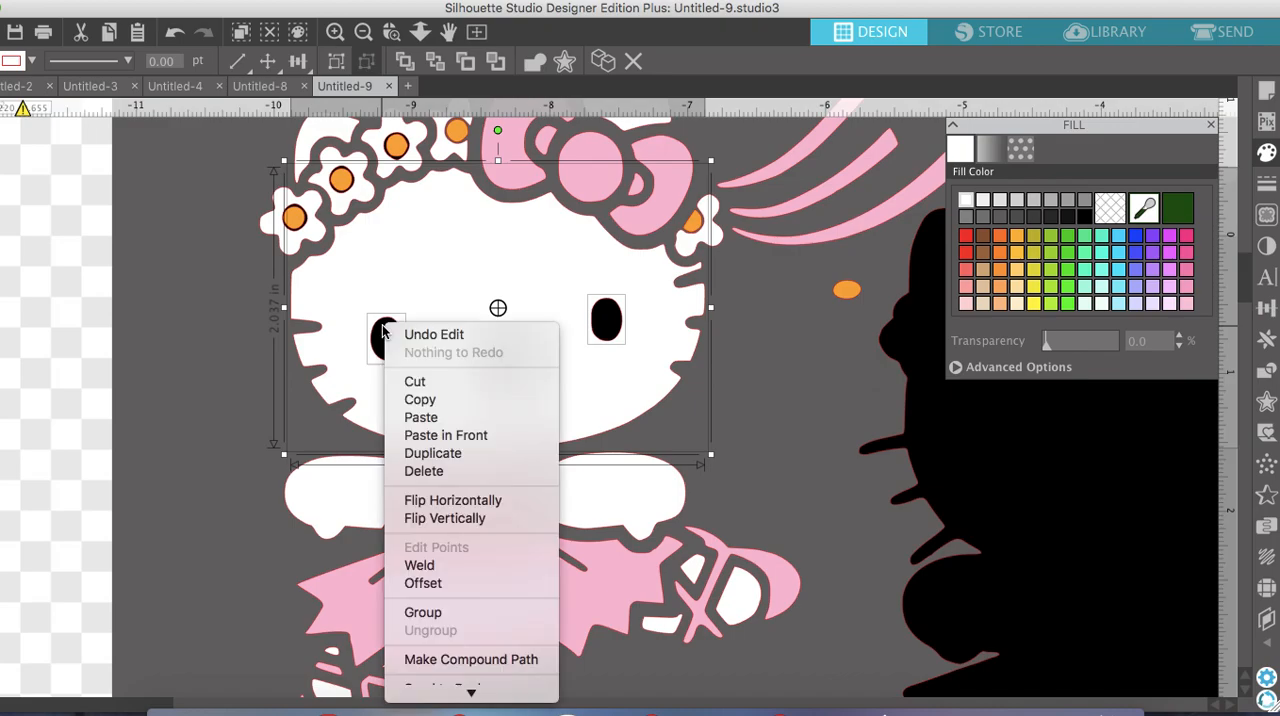
{"action": "left_click", "coordinate": [462, 660]}
{"action": "left_click", "coordinate": [789, 326]}
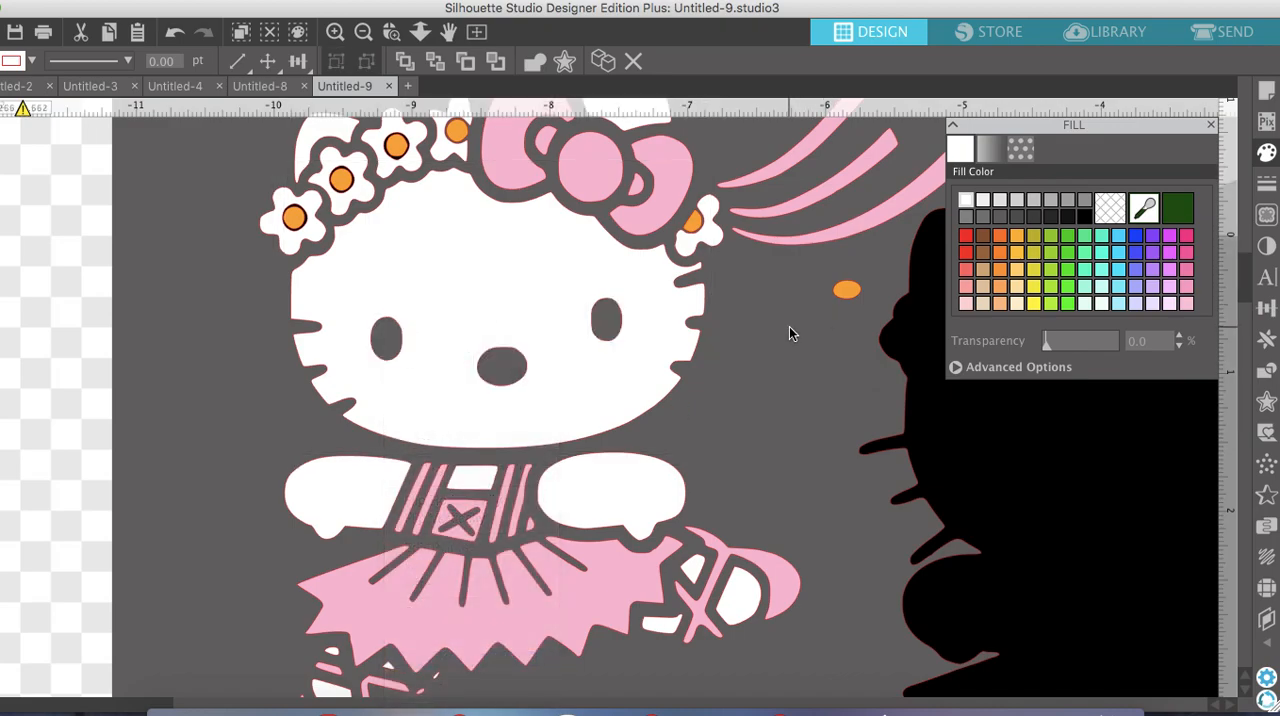
Move the outermost flower's orange centre aside and combine its white petals and black circle into a compound path
{"action": "scroll", "coordinate": [457, 200], "scroll_direction": "up", "scroll_amount": 3}
{"action": "scroll", "coordinate": [457, 200], "scroll_direction": "left", "scroll_amount": 3}
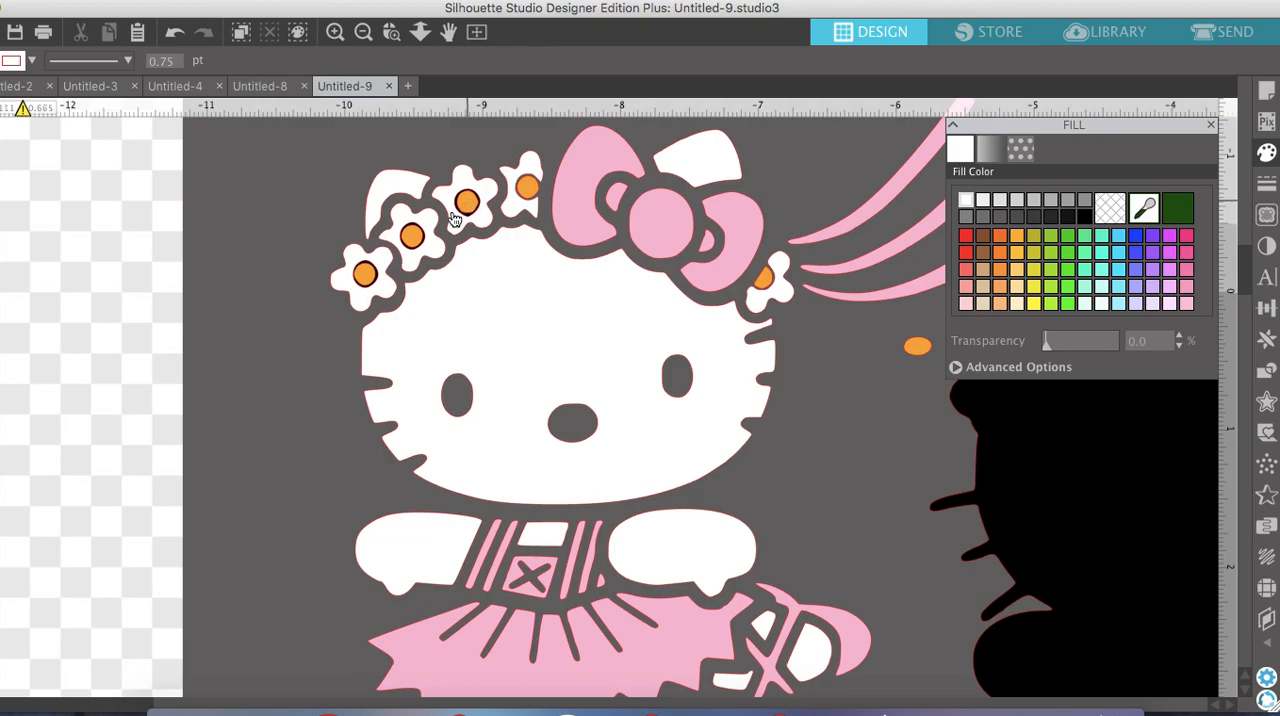
{"action": "left_click", "coordinate": [335, 32]}
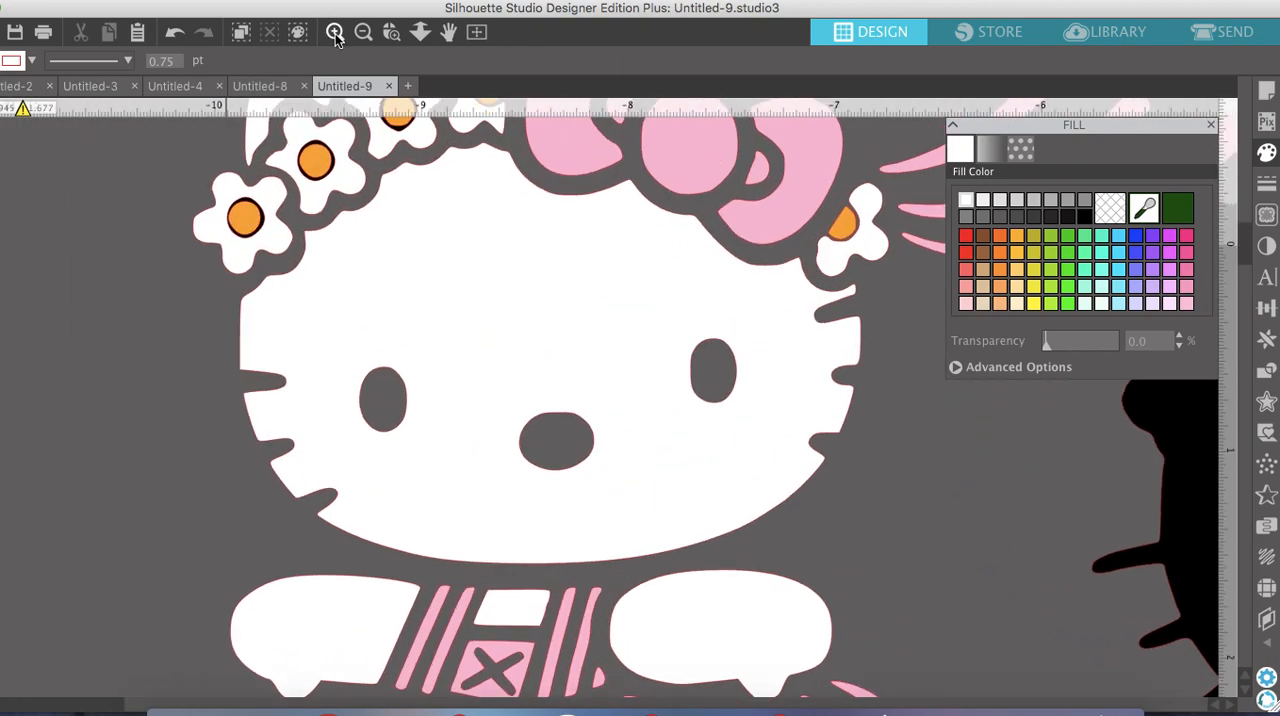
{"action": "scroll", "coordinate": [330, 210], "scroll_direction": "up", "scroll_amount": 5}
{"action": "scroll", "coordinate": [330, 210], "scroll_direction": "left", "scroll_amount": 5}
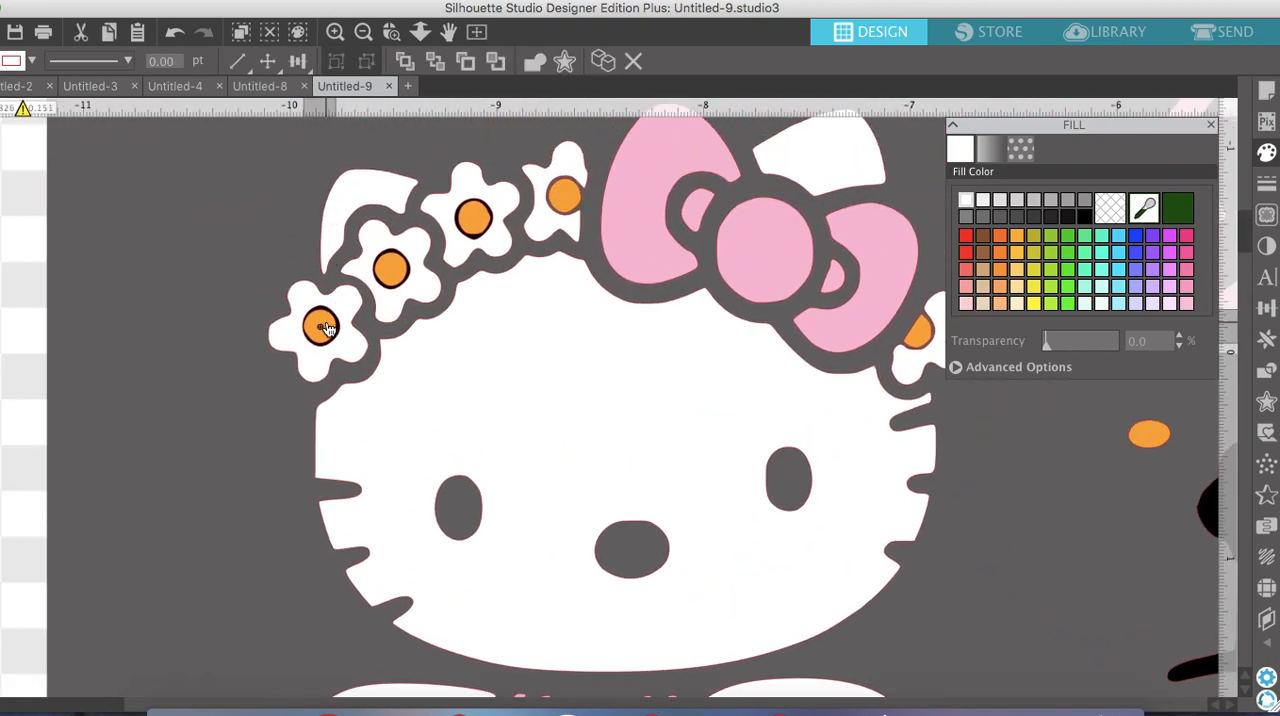
{"action": "left_click_drag", "start_coordinate": [327, 329], "coordinate": [215, 217]}
{"action": "left_click", "coordinate": [300, 325]}
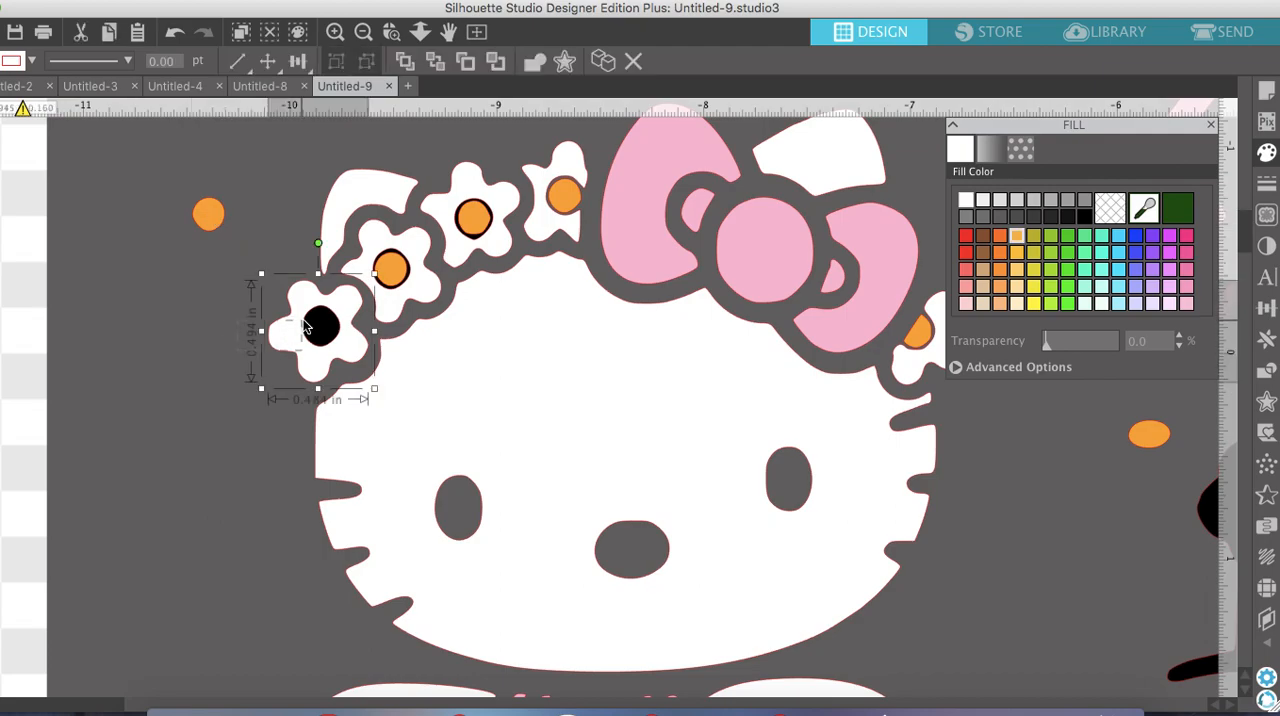
{"action": "right_click", "coordinate": [308, 316]}
{"action": "left_click", "coordinate": [376, 652]}
Move the second headband flower's orange centre aside and combine its petals with the black circle into a compound path
{"action": "left_click_drag", "start_coordinate": [391, 271], "coordinate": [259, 173]}
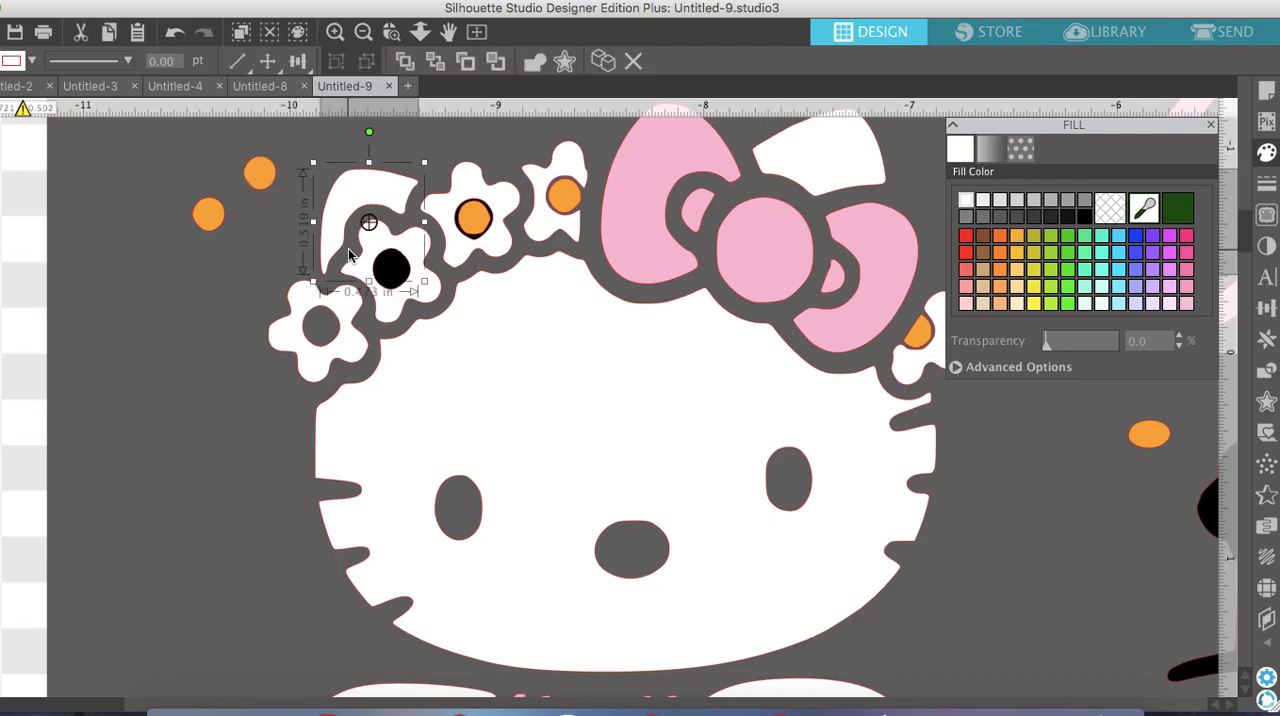
{"action": "left_click", "coordinate": [390, 270]}
{"action": "right_click", "coordinate": [390, 270]}
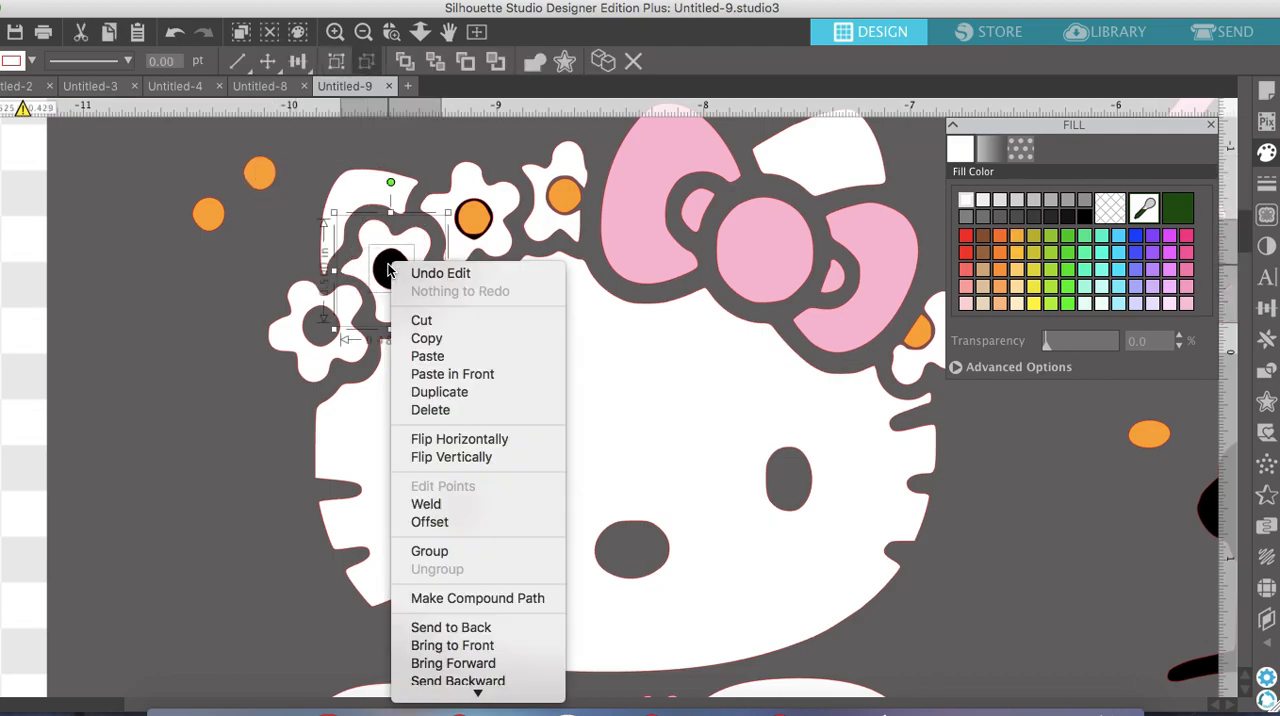
{"action": "left_click", "coordinate": [450, 600]}
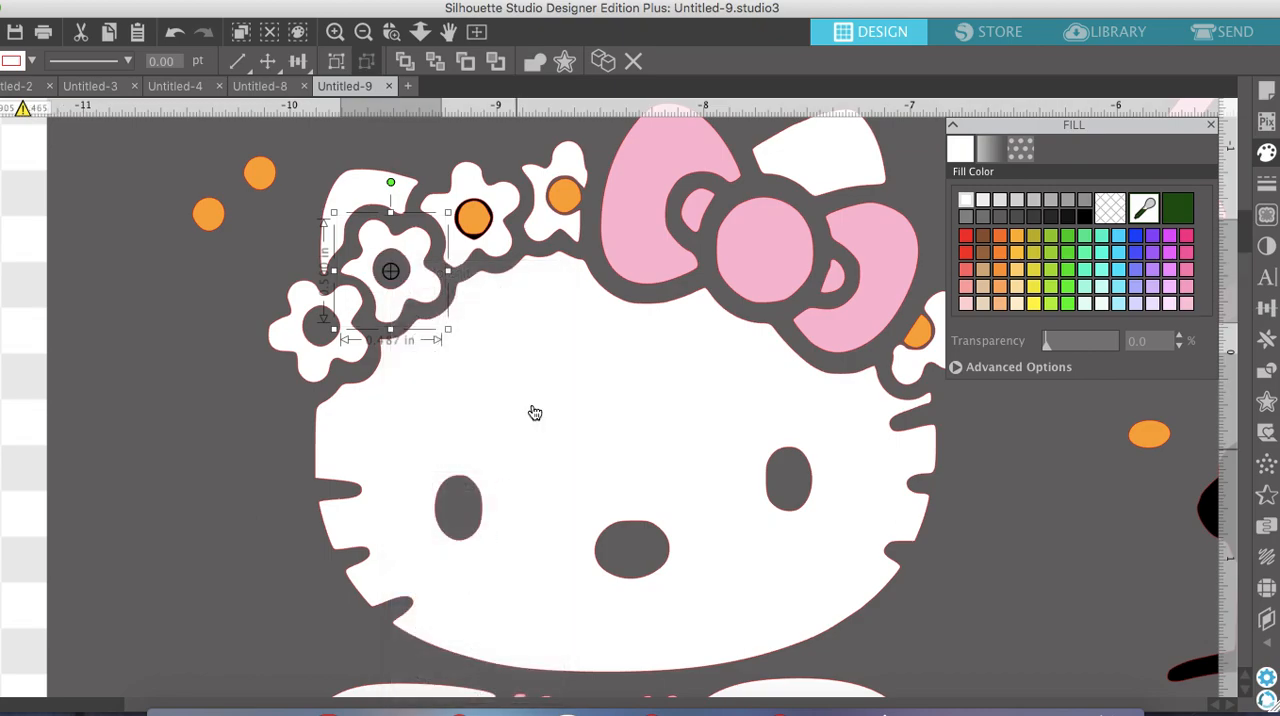
Move the third headband flower's orange centre aside and make its petals and black circle a compound path
{"action": "left_click", "coordinate": [472, 218]}
{"action": "left_click_drag", "start_coordinate": [472, 218], "coordinate": [411, 136]}
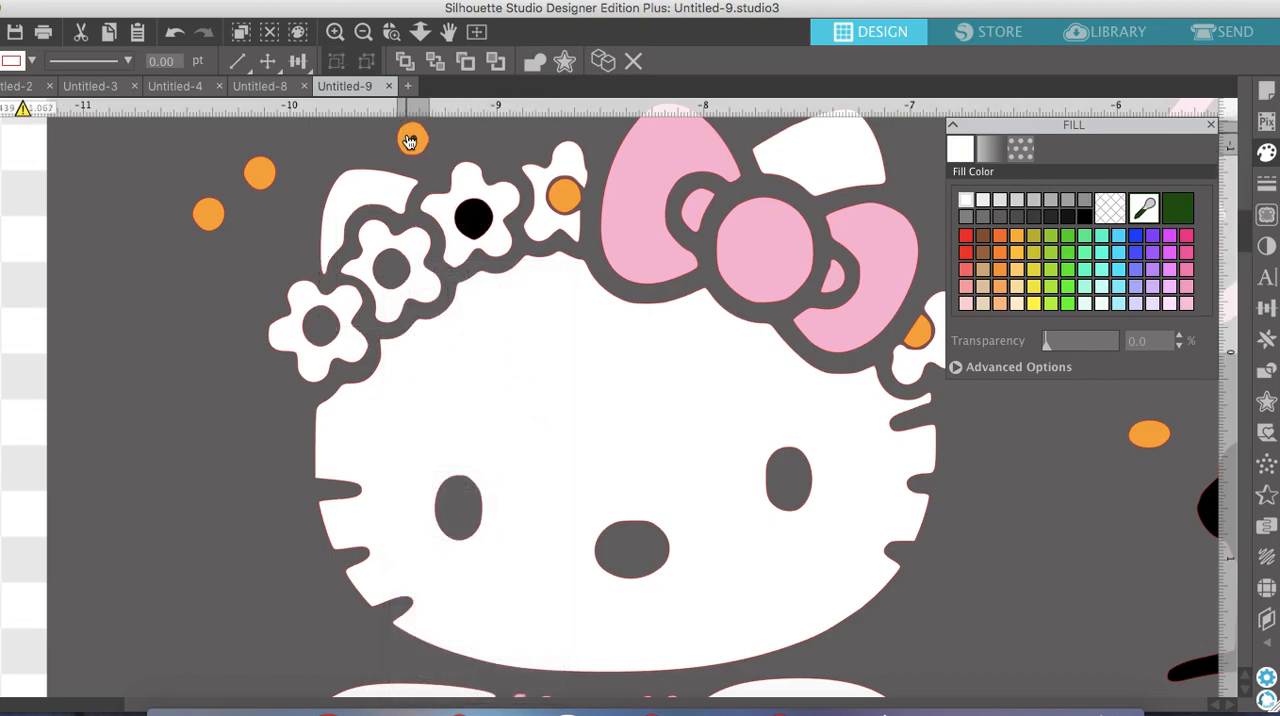
{"action": "left_click", "coordinate": [482, 150]}
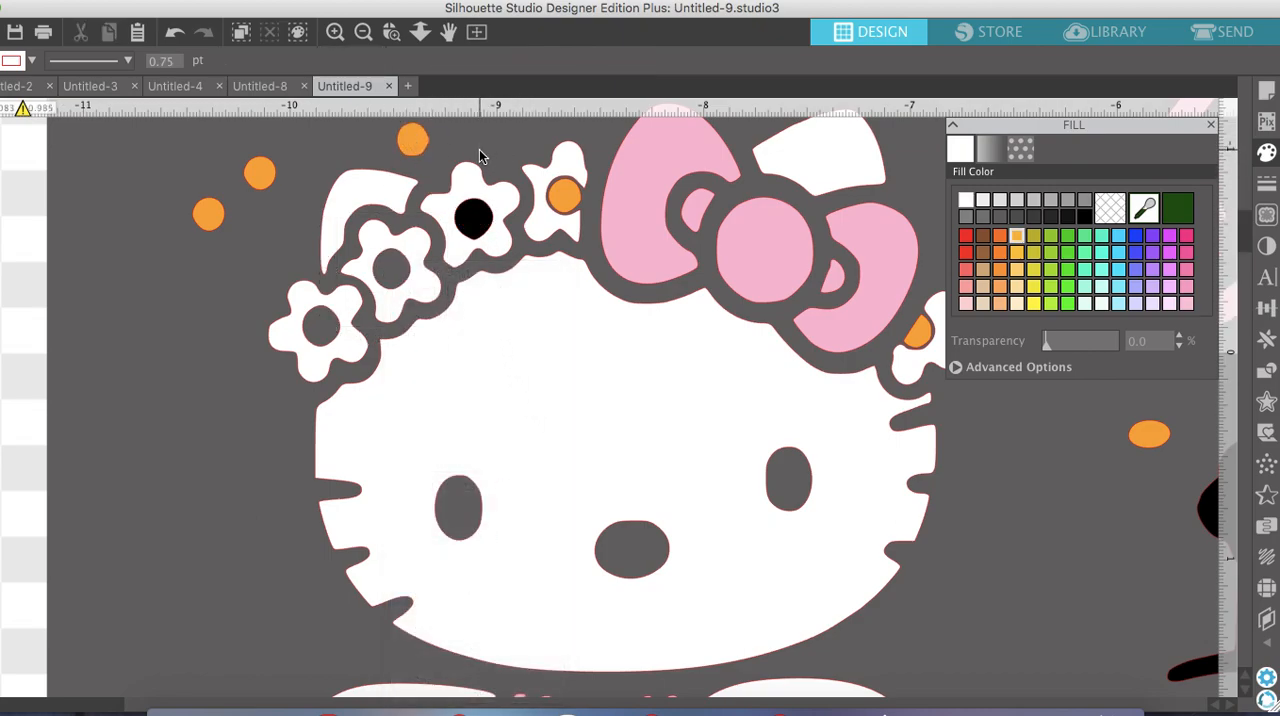
{"action": "left_click", "coordinate": [472, 212]}
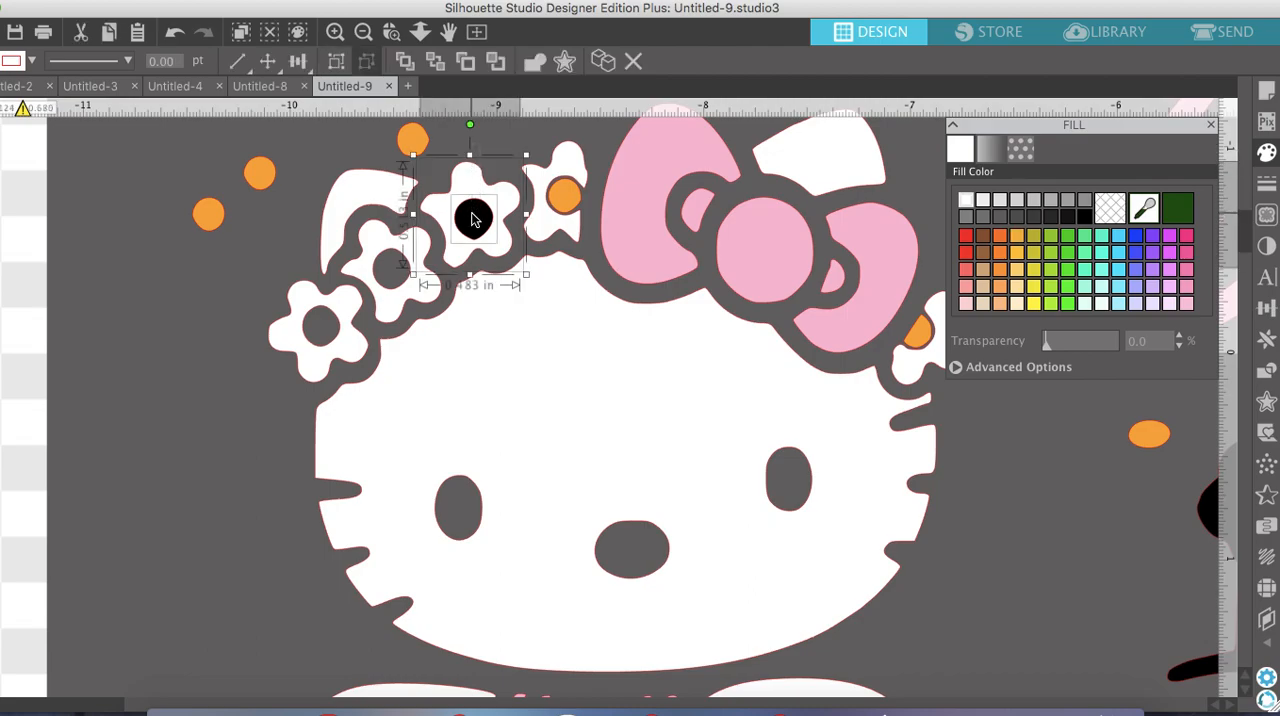
{"action": "right_click", "coordinate": [471, 212]}
{"action": "left_click", "coordinate": [541, 546]}
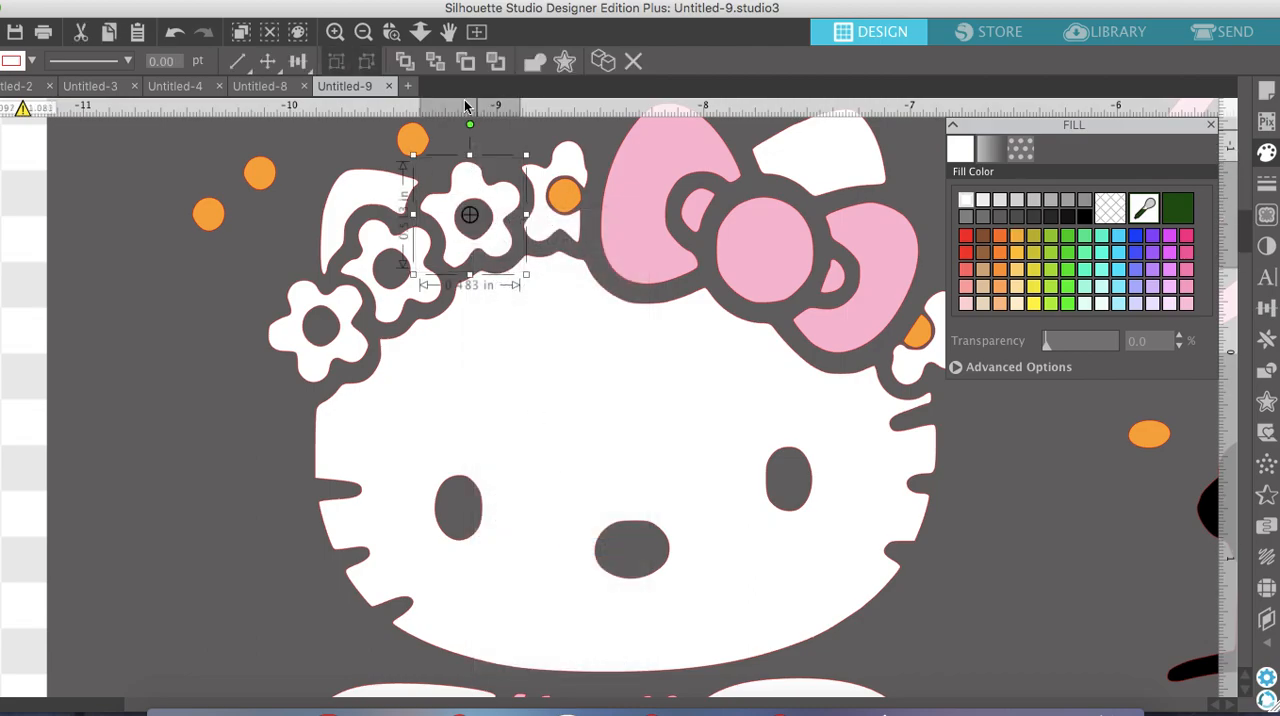
Return the orange centres to the three headband flowers and the orange oval to the nose opening
{"action": "left_click_drag", "start_coordinate": [420, 138], "coordinate": [482, 216]}
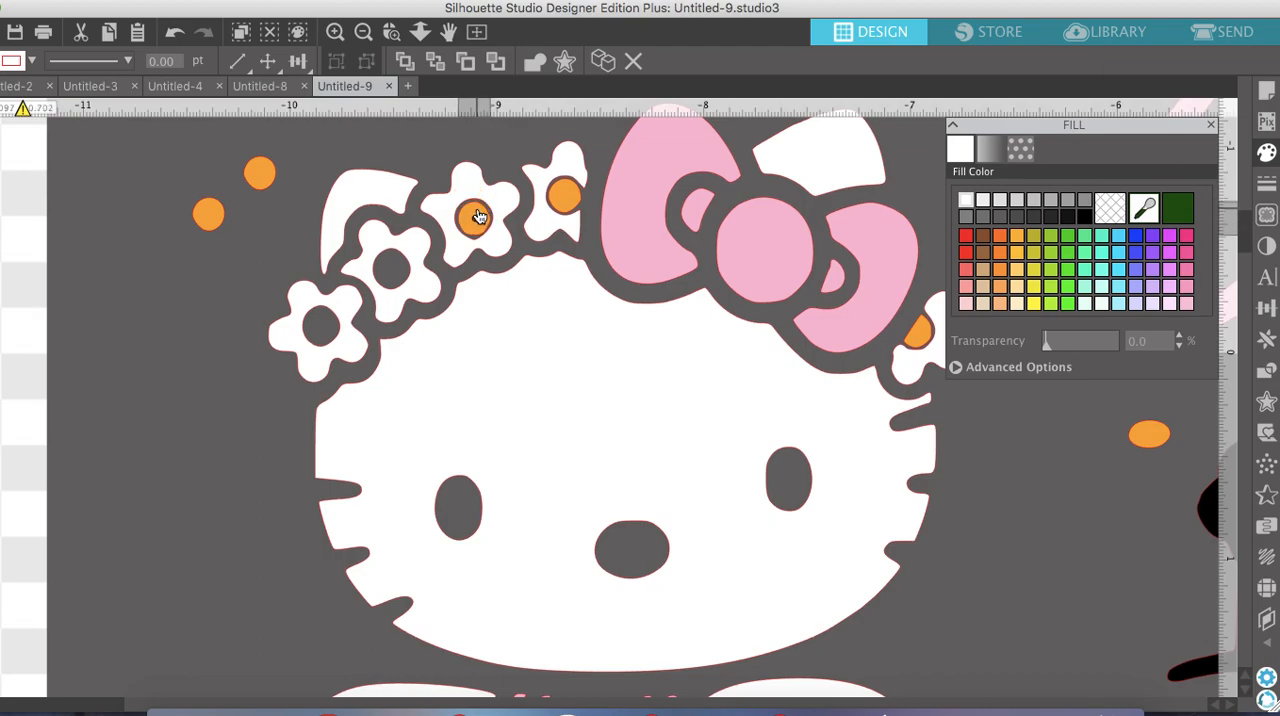
{"action": "left_click", "coordinate": [277, 198]}
{"action": "left_click_drag", "start_coordinate": [262, 180], "coordinate": [388, 279]}
{"action": "left_click_drag", "start_coordinate": [208, 214], "coordinate": [322, 333]}
{"action": "left_click", "coordinate": [410, 135]}
{"action": "left_click", "coordinate": [363, 33]}
{"action": "left_click", "coordinate": [363, 33]}
{"action": "left_click_drag", "start_coordinate": [846, 405], "coordinate": [616, 466]}
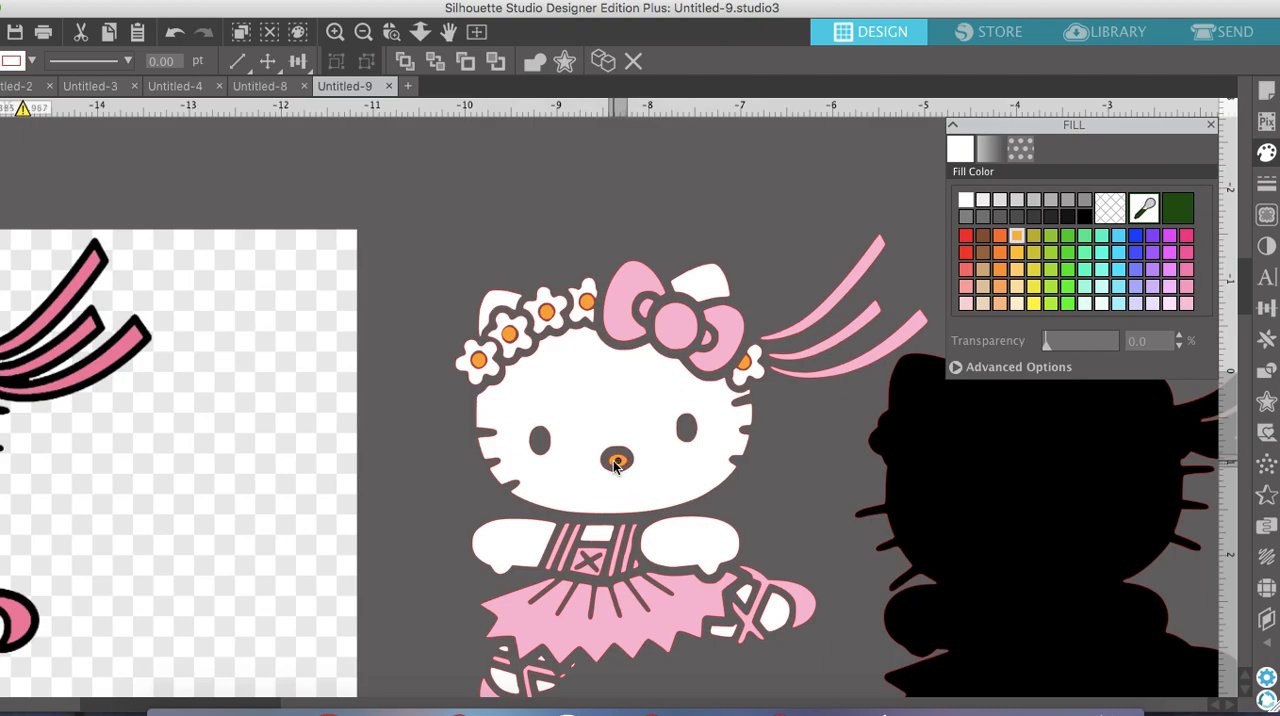
Move the black silhouette back behind the coloured shapes and align it so the outline surrounds them evenly
{"action": "left_click", "coordinate": [363, 33]}
{"action": "left_click", "coordinate": [363, 33]}
{"action": "left_click_drag", "start_coordinate": [810, 424], "coordinate": [626, 406]}
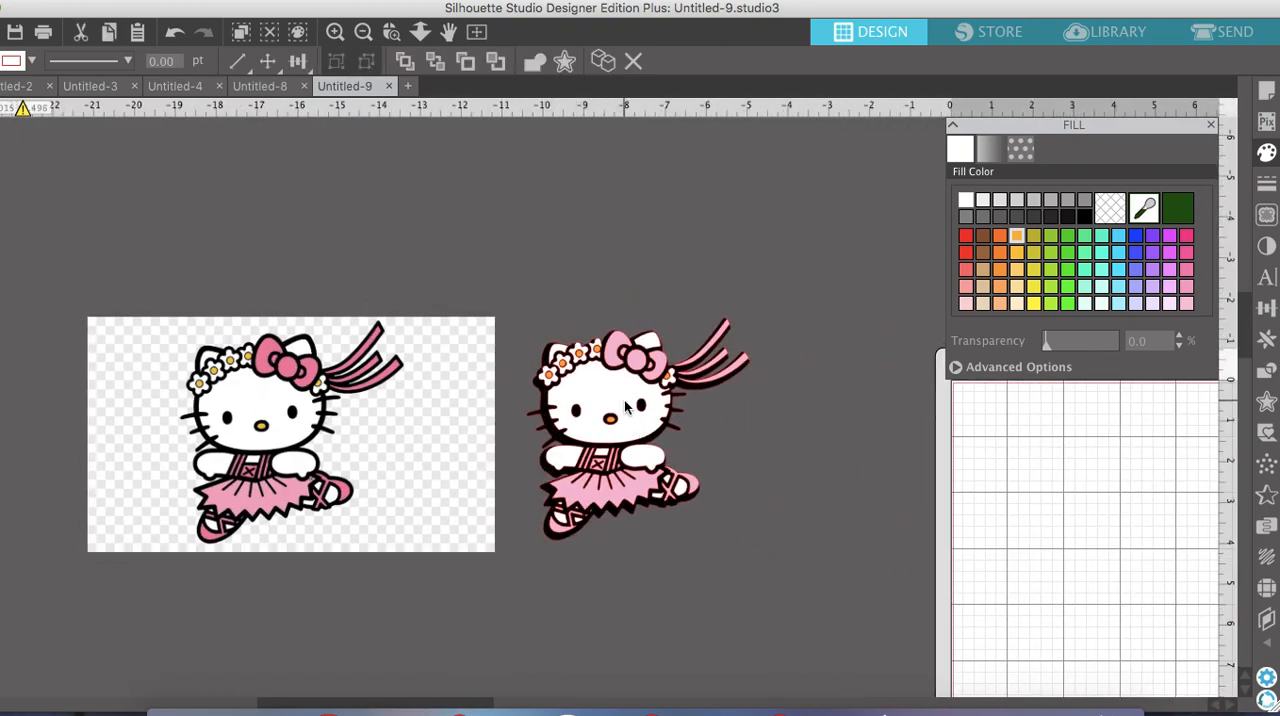
{"action": "left_click", "coordinate": [335, 32]}
{"action": "left_click", "coordinate": [335, 32]}
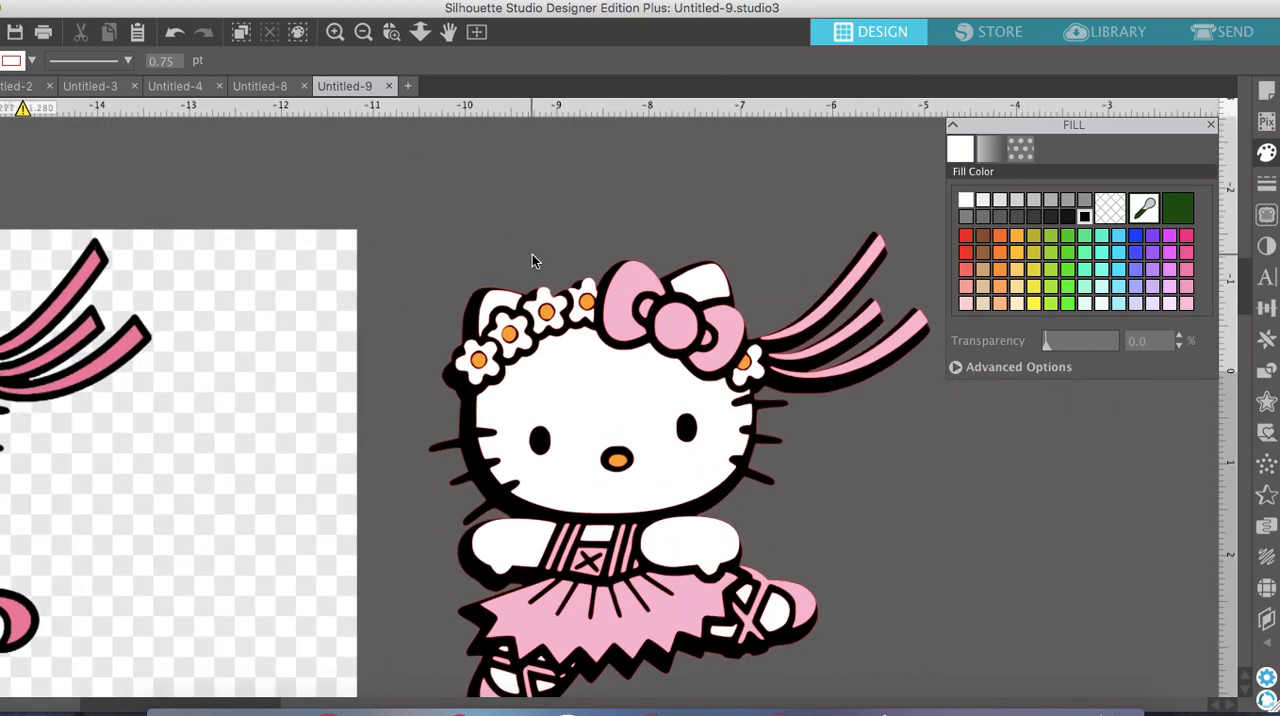
{"action": "scroll", "coordinate": [532, 261], "scroll_direction": "down", "scroll_amount": 2}
{"action": "scroll", "coordinate": [532, 261], "scroll_direction": "right", "scroll_amount": 2}
{"action": "left_click", "coordinate": [404, 386]}
{"action": "left_click_drag", "start_coordinate": [404, 386], "coordinate": [404, 380]}
{"action": "left_click", "coordinate": [323, 147]}
{"action": "left_click", "coordinate": [366, 33]}
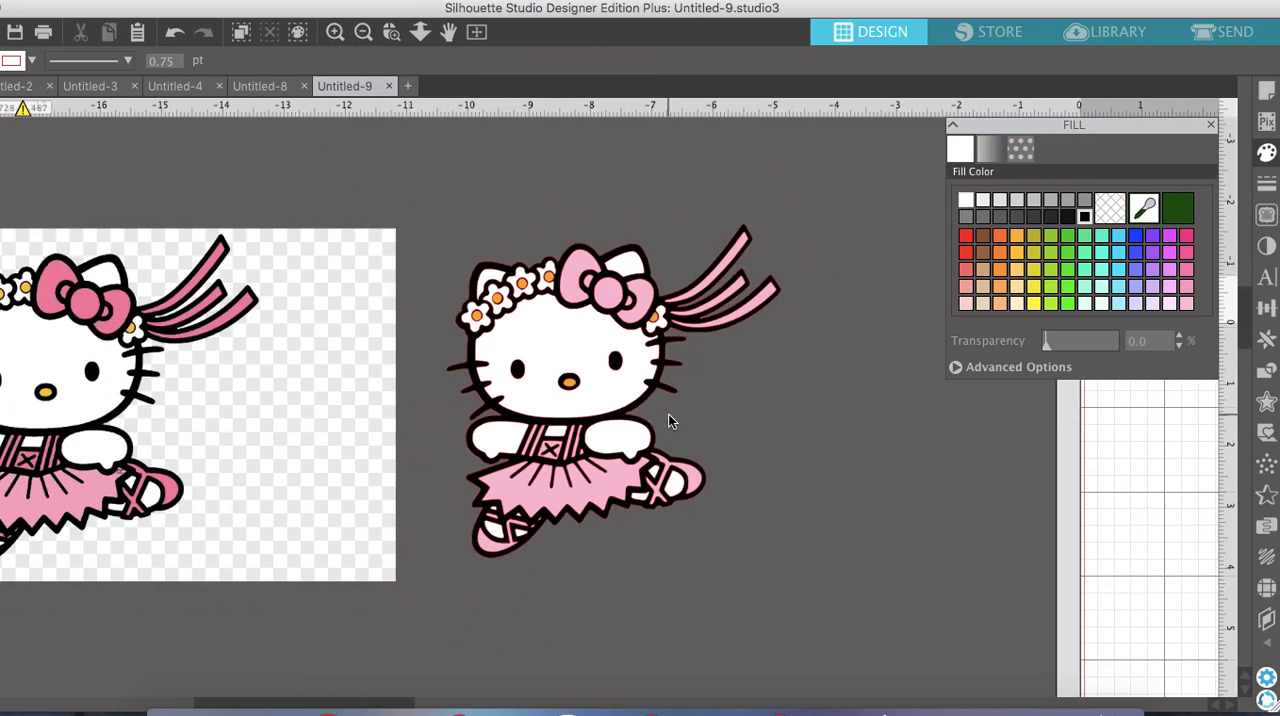
Group all the shapes of the traced ballerina and enlarge the group proportionally to about 6.4 in wide
{"action": "left_click_drag", "start_coordinate": [813, 675], "coordinate": [420, 235]}
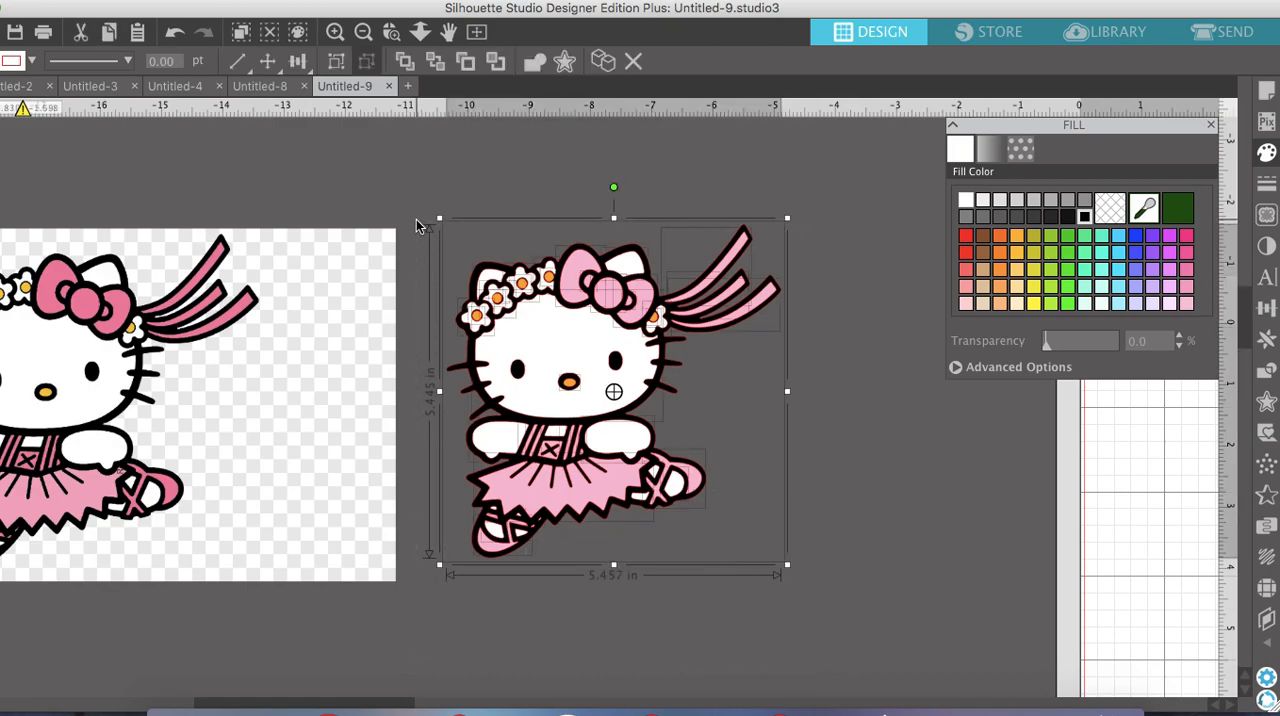
{"action": "left_click", "coordinate": [336, 62]}
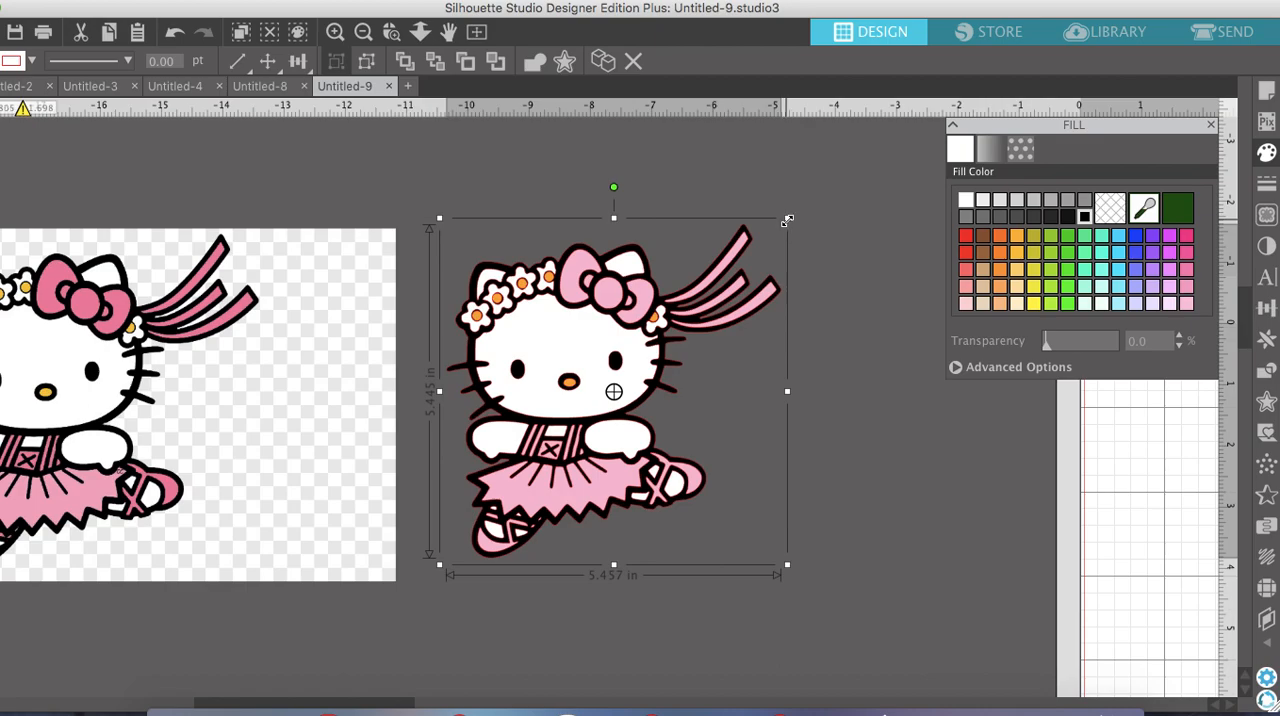
{"action": "left_click_drag", "start_coordinate": [787, 218], "coordinate": [857, 168]}
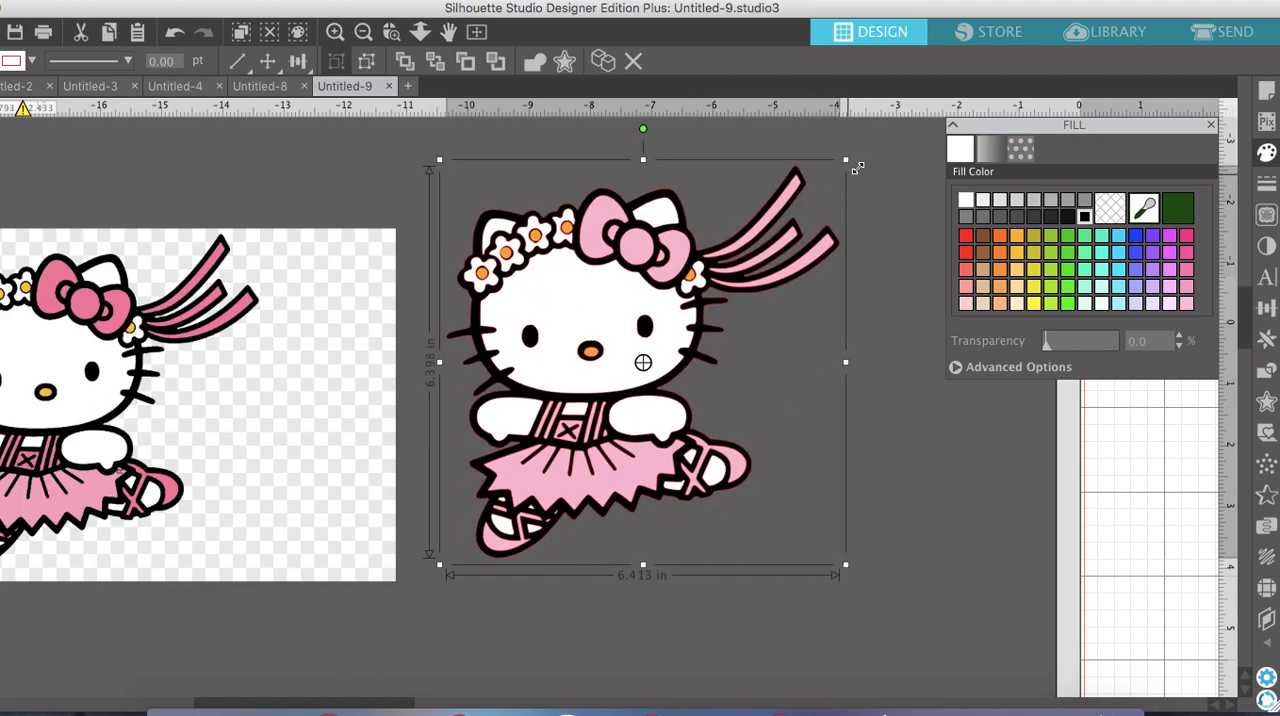
Move the grouped ballerina lower, beside the cutting mat, and ungroup its shapes
{"action": "left_click", "coordinate": [364, 33]}
{"action": "scroll", "coordinate": [779, 356], "scroll_direction": "right", "scroll_amount": 5}
{"action": "scroll", "coordinate": [779, 356], "scroll_direction": "down", "scroll_amount": 2}
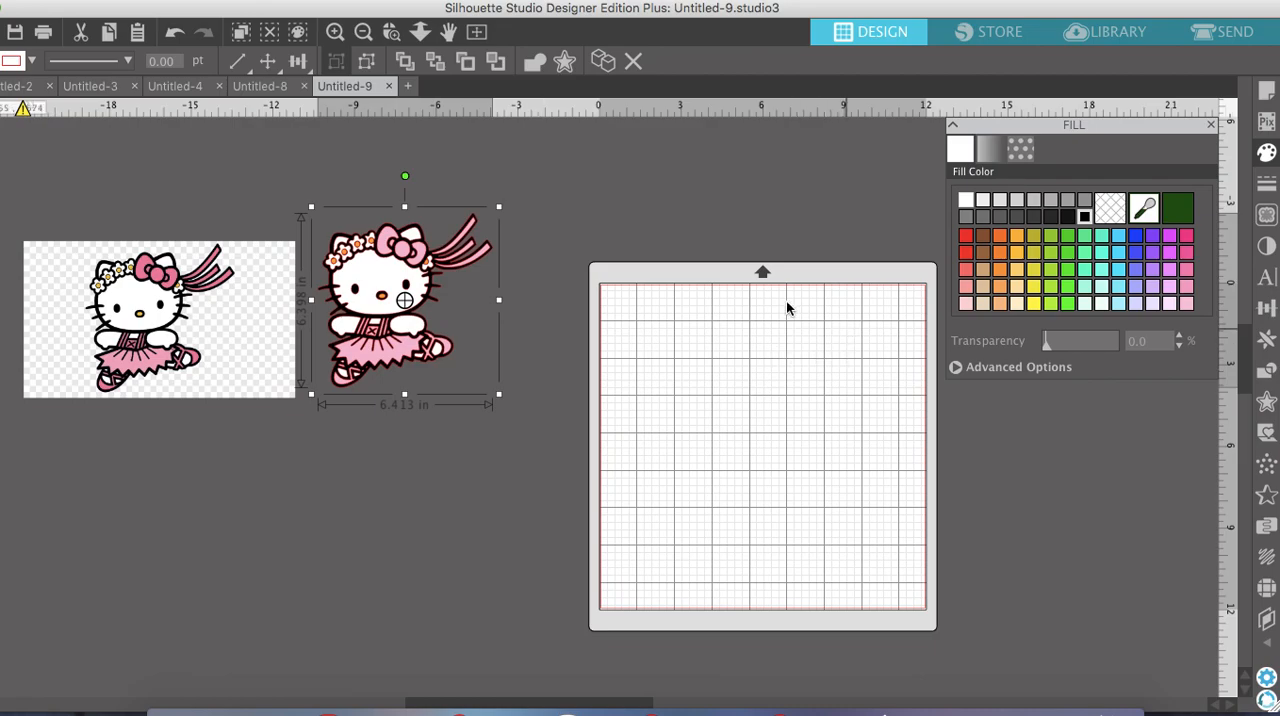
{"action": "left_click_drag", "start_coordinate": [402, 296], "coordinate": [460, 418]}
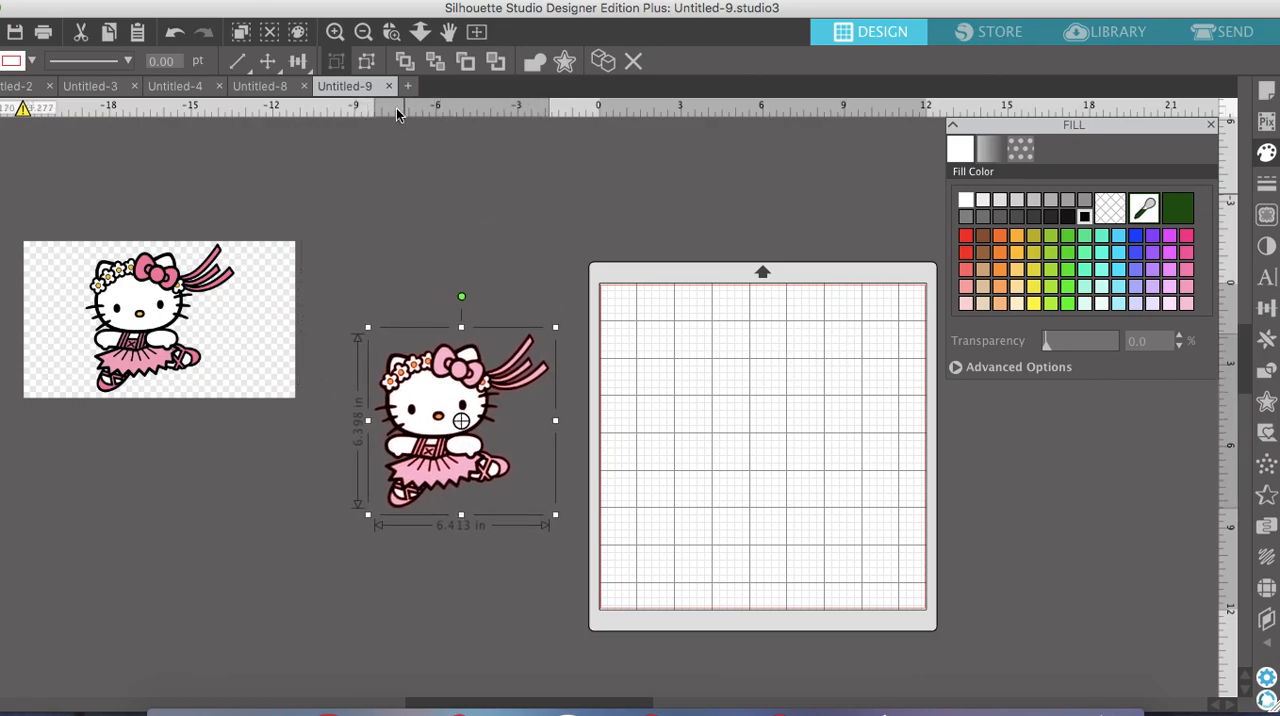
{"action": "left_click", "coordinate": [368, 63]}
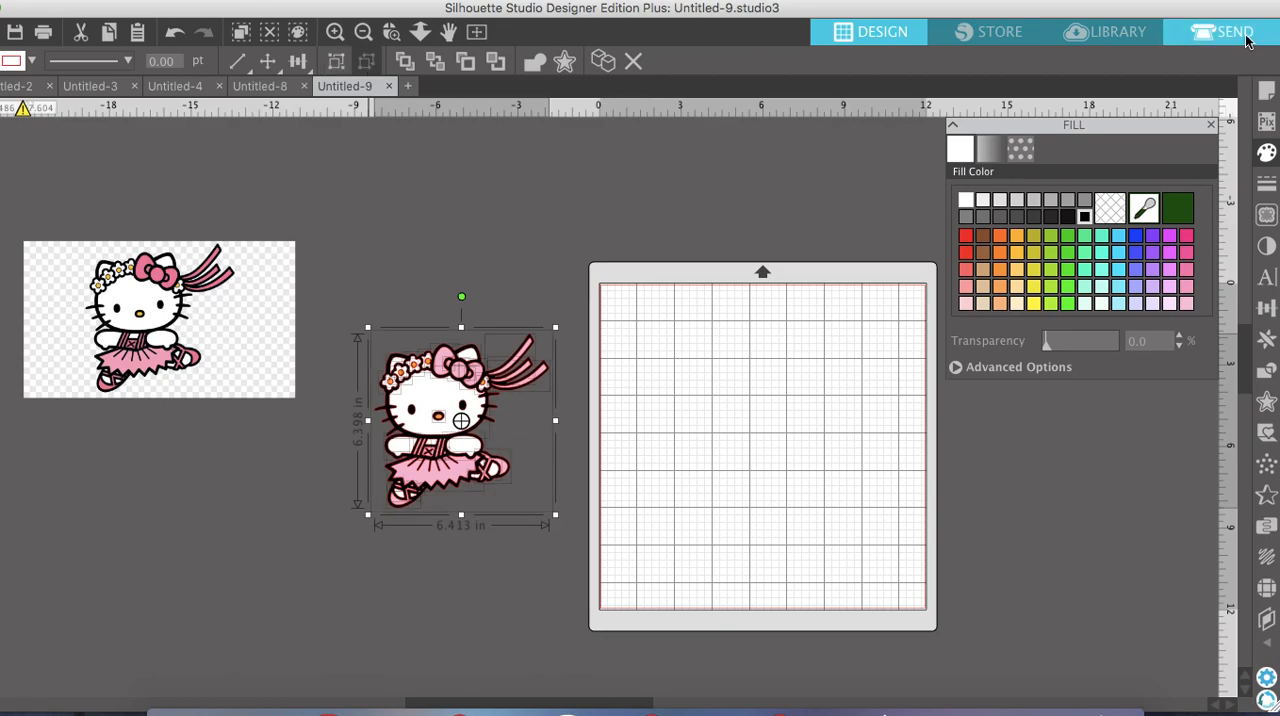
Try placing the white face shape on the cutting mat by itself, and undo the move
{"action": "left_click", "coordinate": [505, 292]}
{"action": "left_click_drag", "start_coordinate": [445, 406], "coordinate": [671, 333]}
{"action": "left_click", "coordinate": [394, 172]}
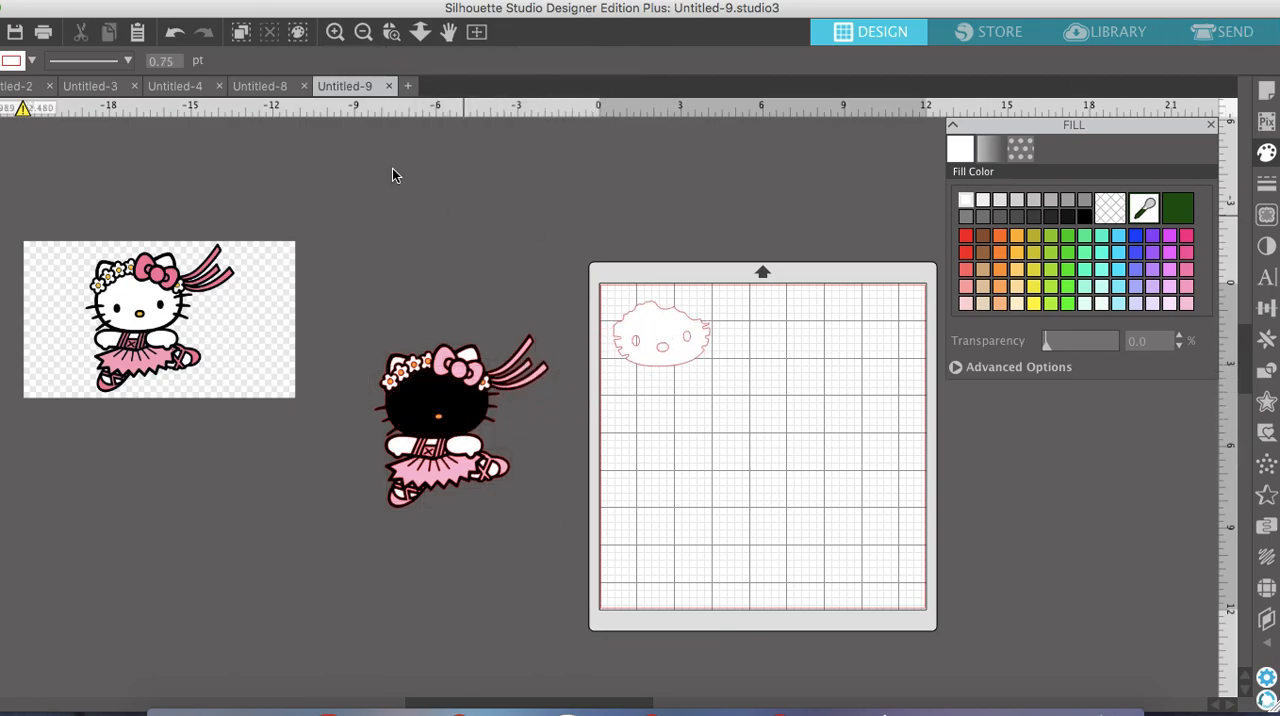
{"action": "left_click", "coordinate": [172, 33]}
Fill the skirt and the round centre of the bow with the purple fill pattern
{"action": "left_click", "coordinate": [333, 35]}
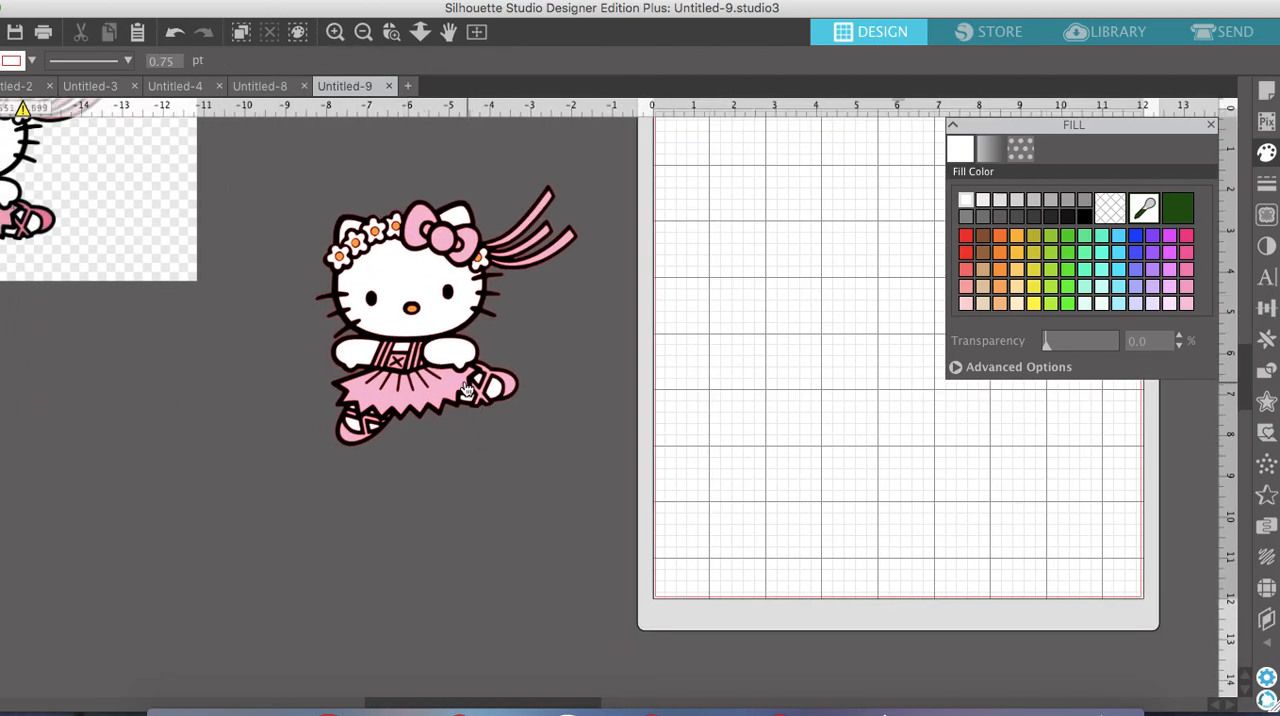
{"action": "left_click", "coordinate": [466, 390]}
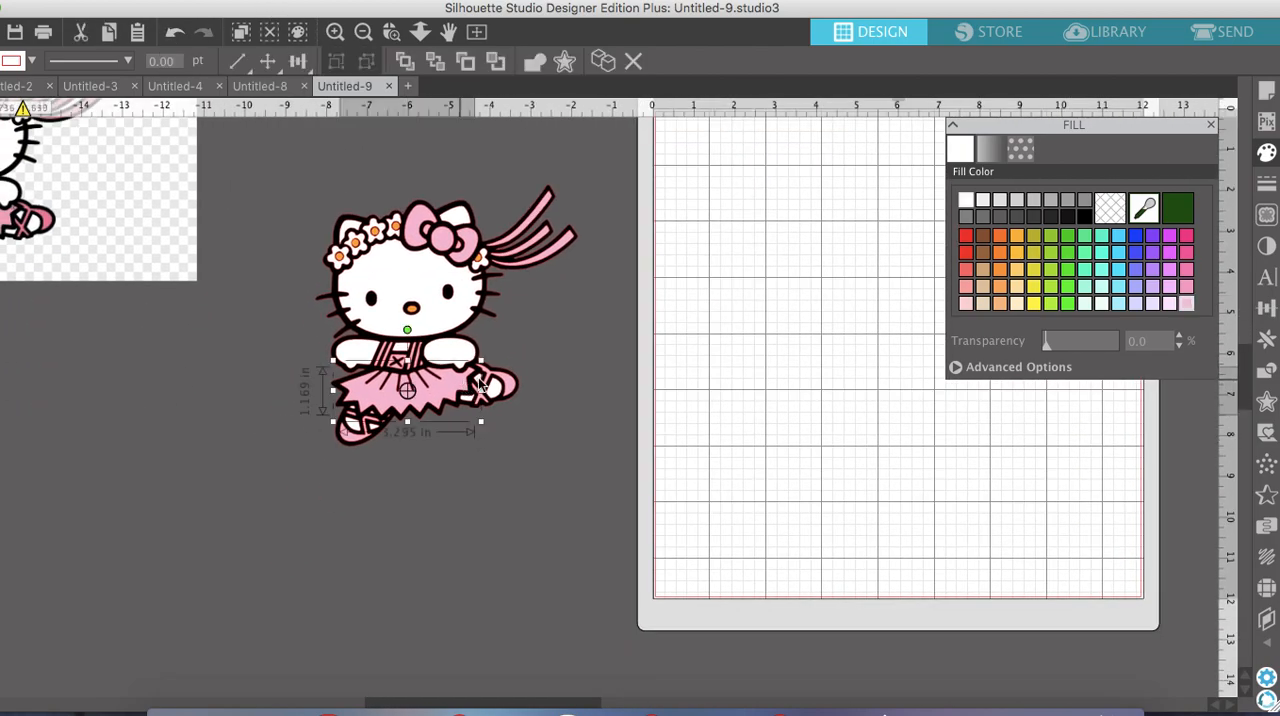
{"action": "left_click", "coordinate": [1020, 149]}
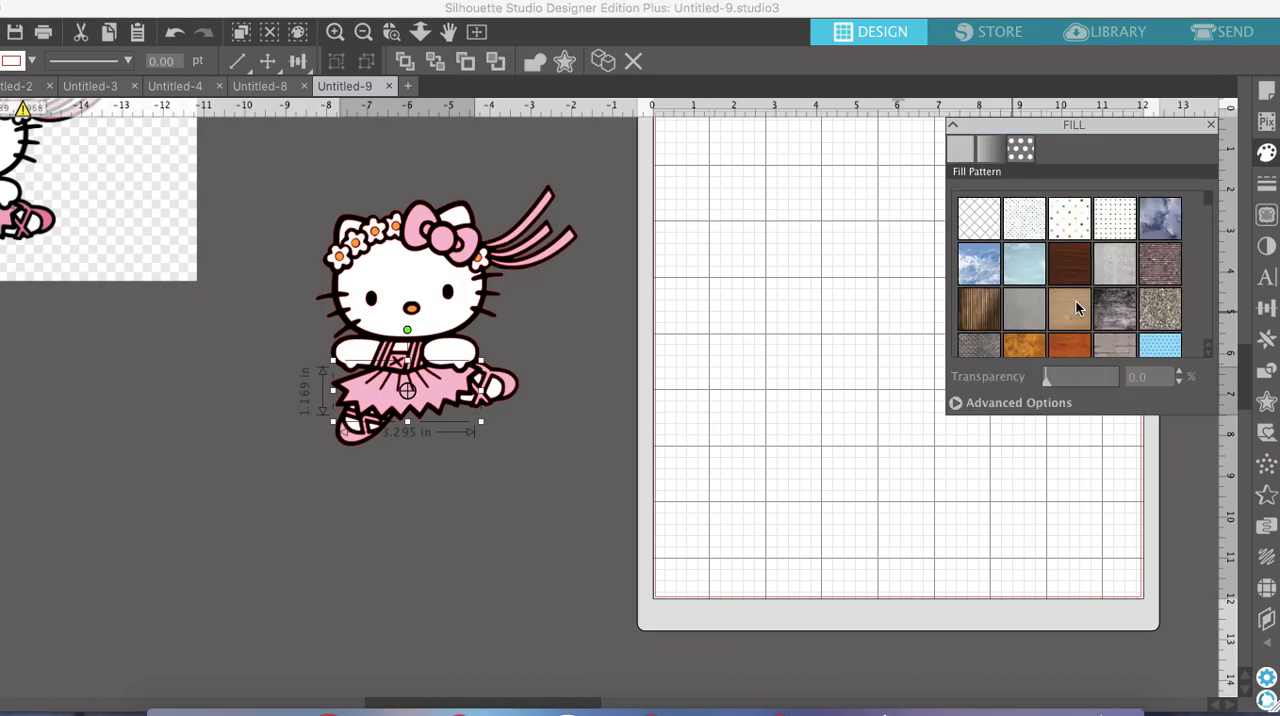
{"action": "scroll", "coordinate": [1077, 308], "scroll_direction": "down", "scroll_amount": 5}
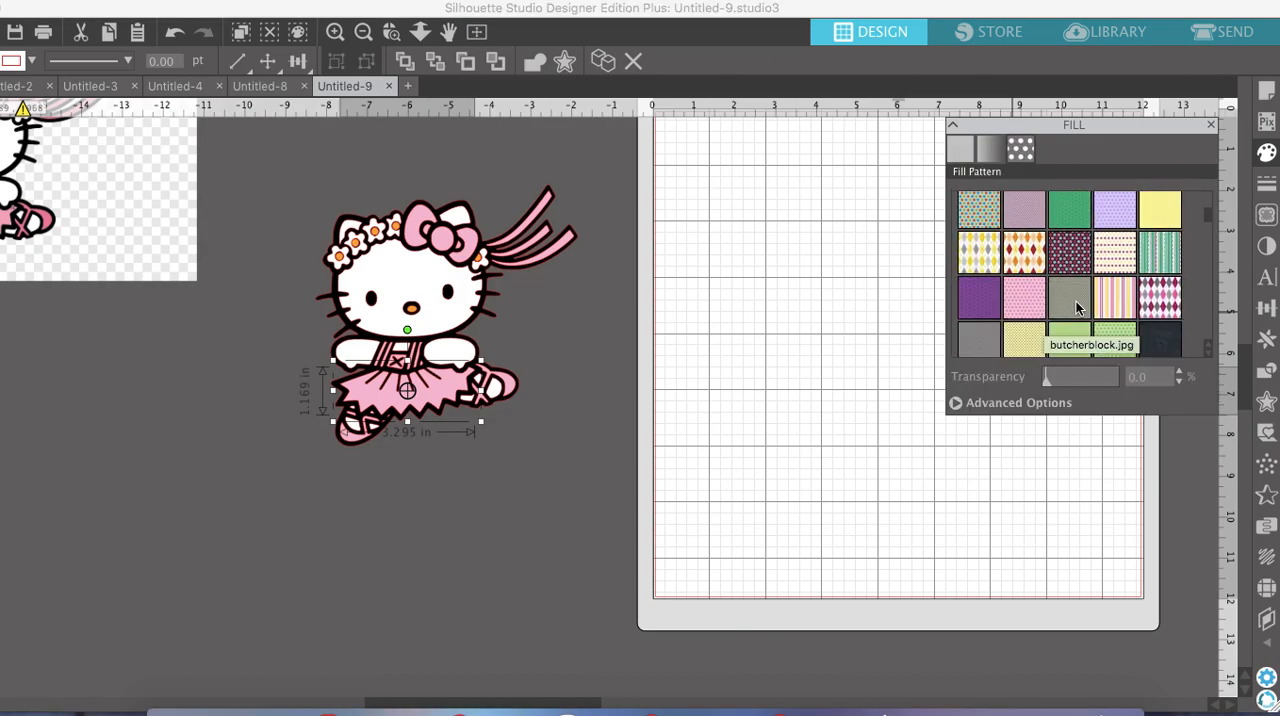
{"action": "left_click", "coordinate": [987, 308]}
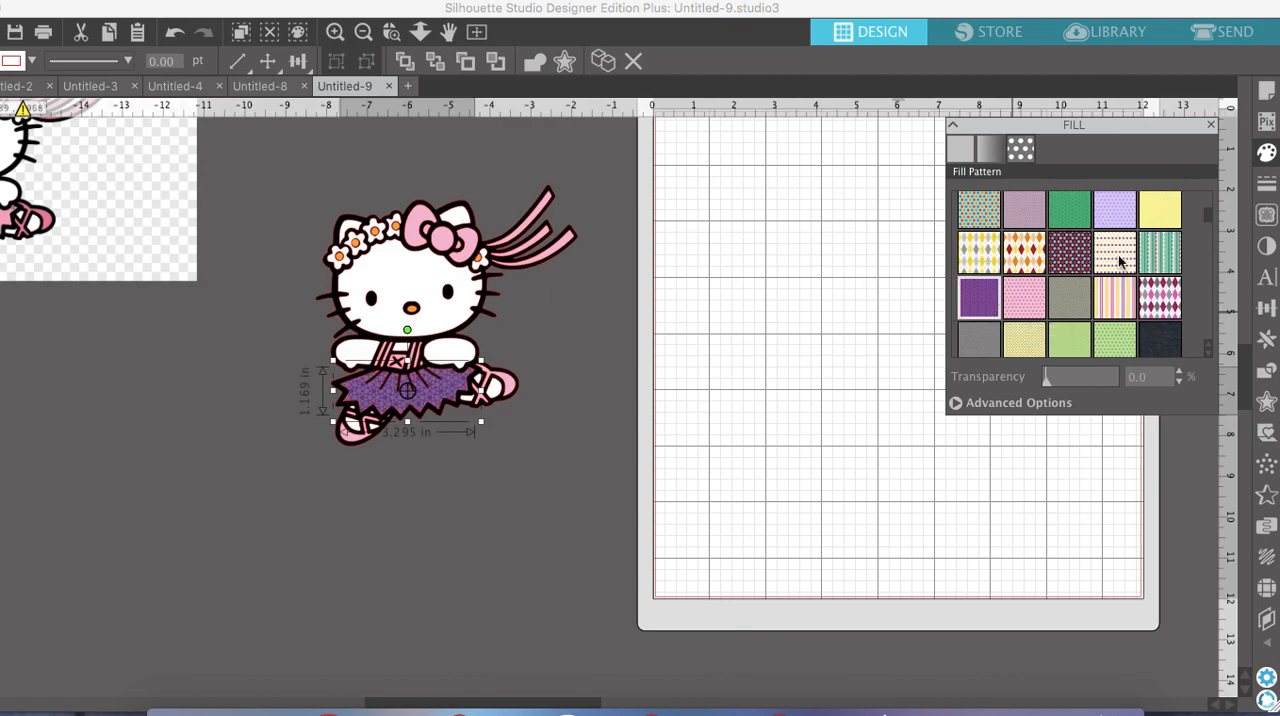
{"action": "left_click", "coordinate": [443, 241]}
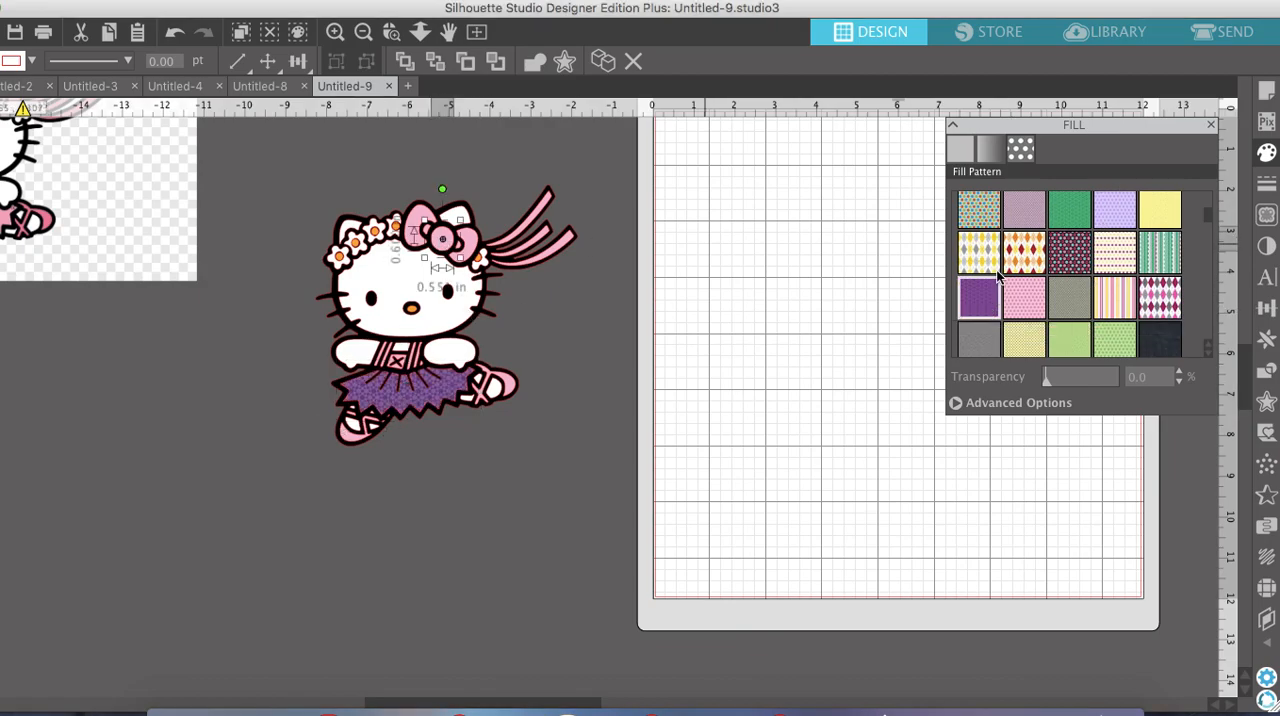
{"action": "left_click", "coordinate": [985, 298]}
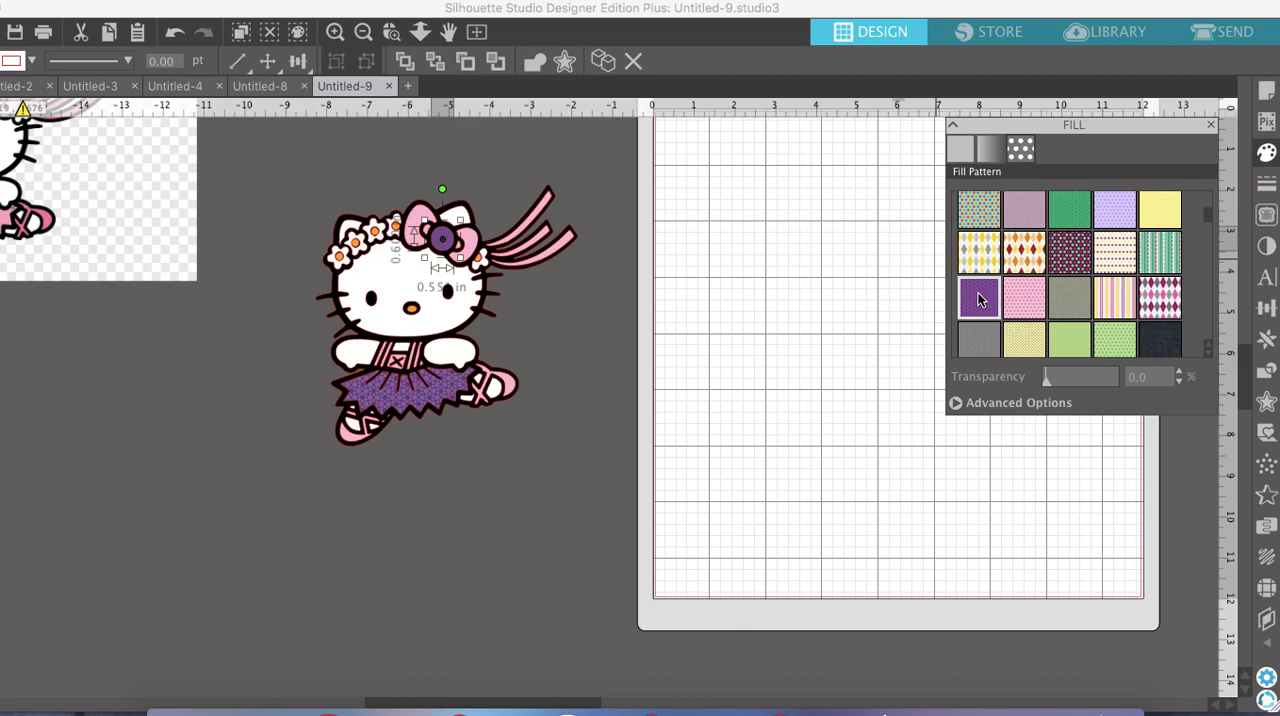
Group all the ballerina's shapes again and move the group onto the upper-left area of the cutting mat
{"action": "left_click", "coordinate": [578, 537]}
{"action": "left_click_drag", "start_coordinate": [597, 537], "coordinate": [296, 165]}
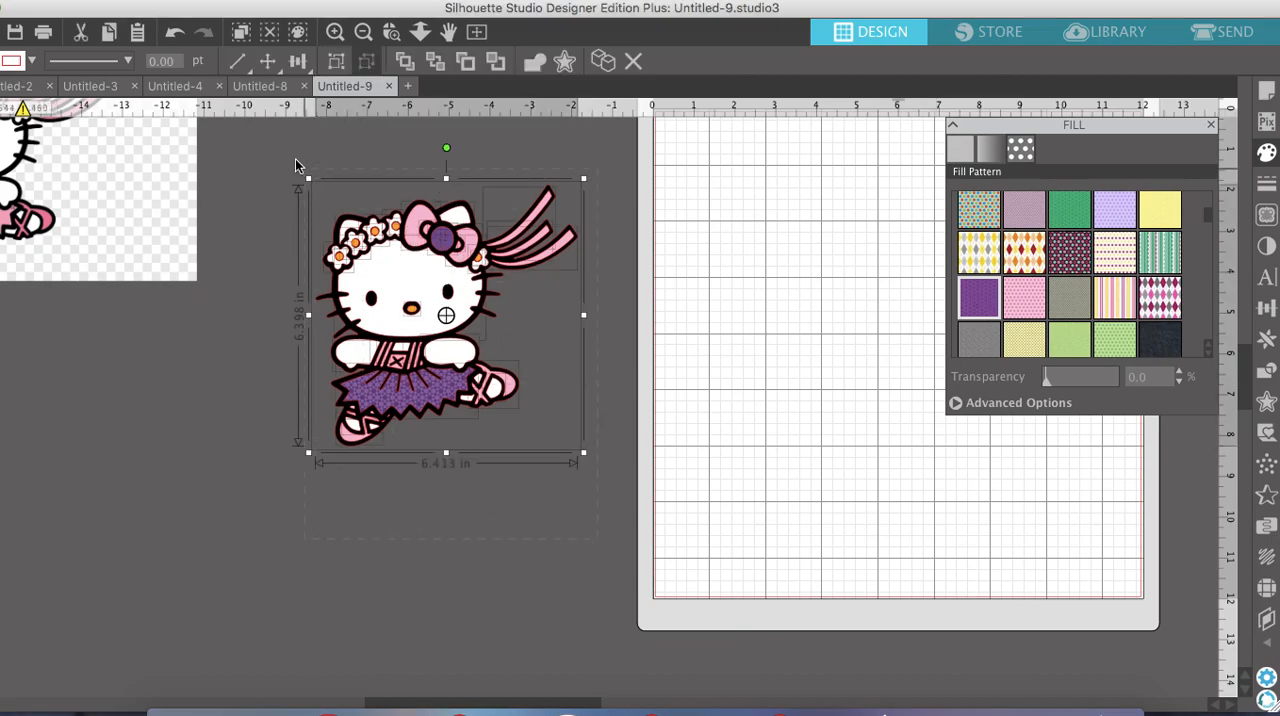
{"action": "left_click", "coordinate": [337, 61]}
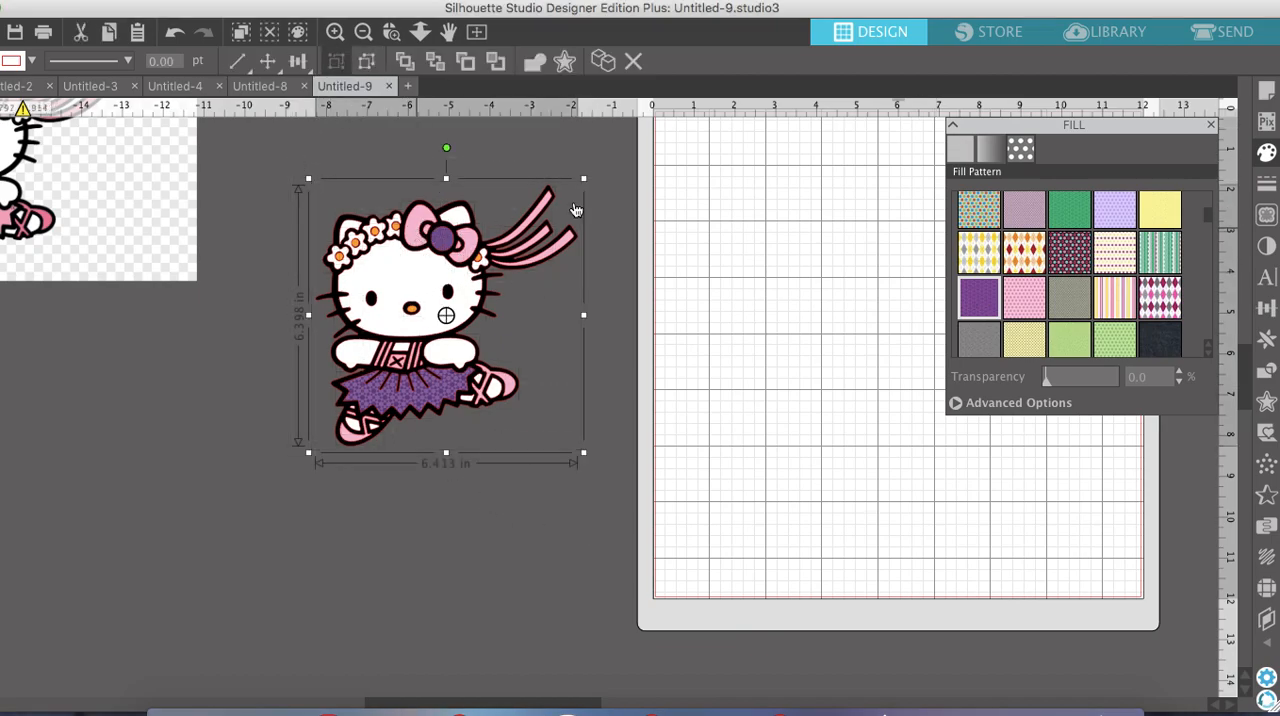
{"action": "left_click_drag", "start_coordinate": [427, 233], "coordinate": [783, 193]}
{"action": "scroll", "coordinate": [590, 320], "scroll_direction": "left", "scroll_amount": 4}
{"action": "scroll", "coordinate": [590, 320], "scroll_direction": "up", "scroll_amount": 2}
{"action": "left_click_drag", "start_coordinate": [583, 342], "coordinate": [584, 310]}
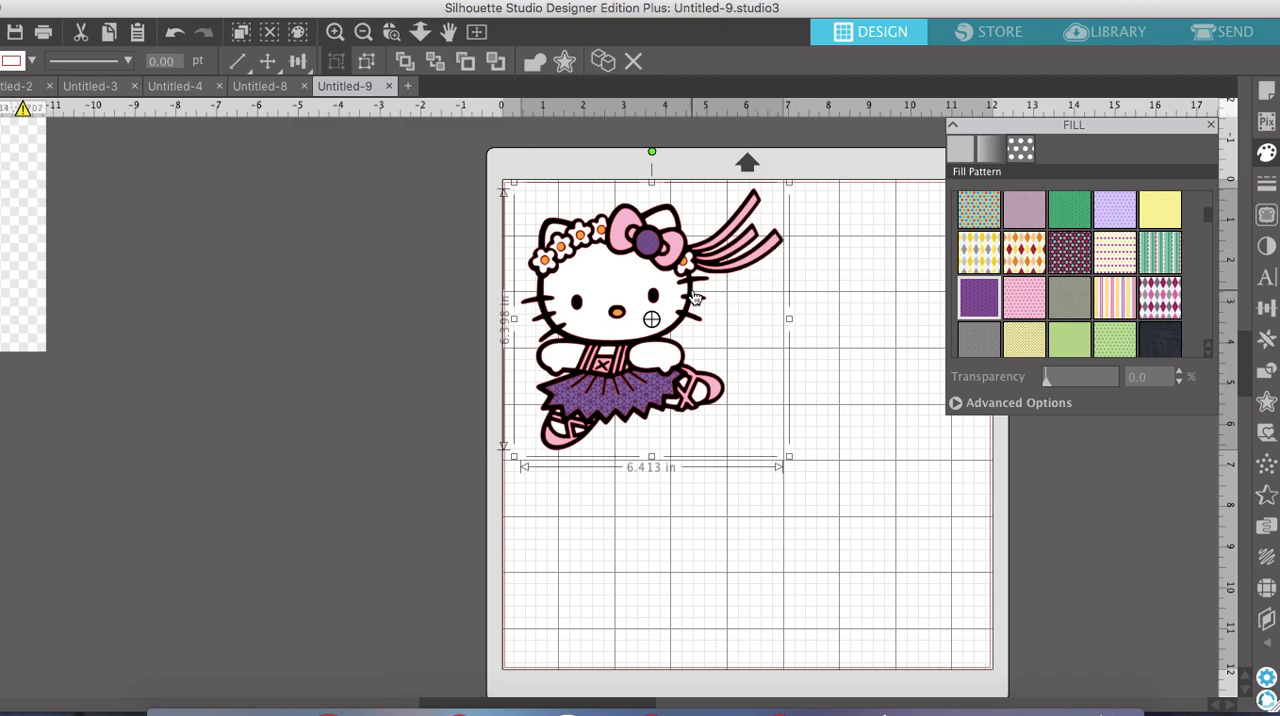
Check the cut lines in the Send view and move the ballerina towards the middle of the mat in the design
{"action": "left_click", "coordinate": [1221, 33]}
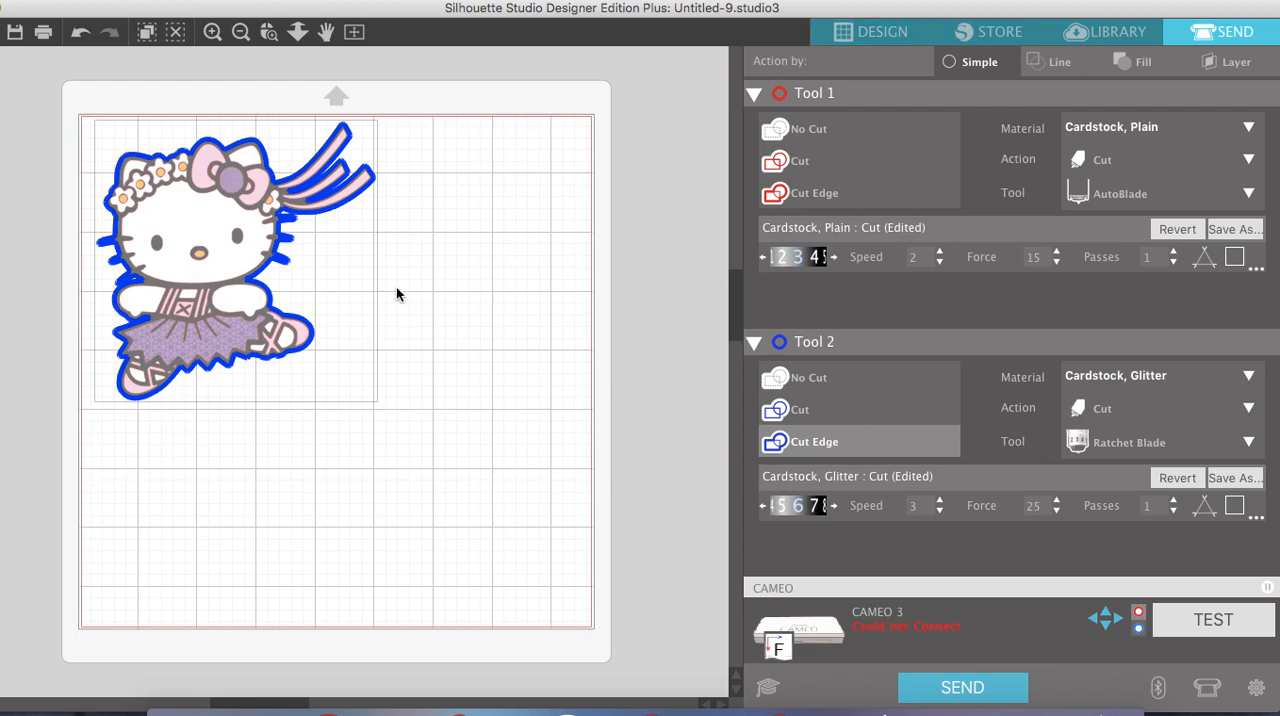
{"action": "left_click", "coordinate": [870, 31]}
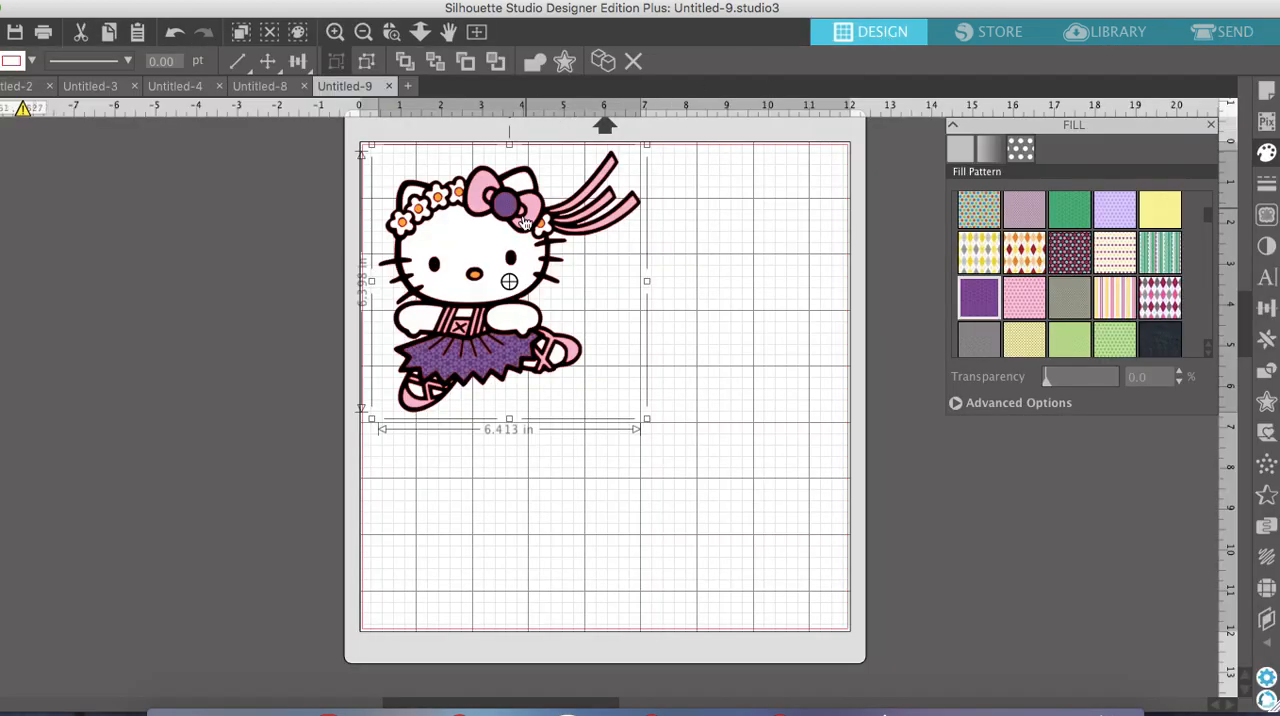
{"action": "left_click_drag", "start_coordinate": [614, 343], "coordinate": [628, 358]}
{"action": "scroll", "coordinate": [628, 358], "scroll_direction": "right", "scroll_amount": 2}
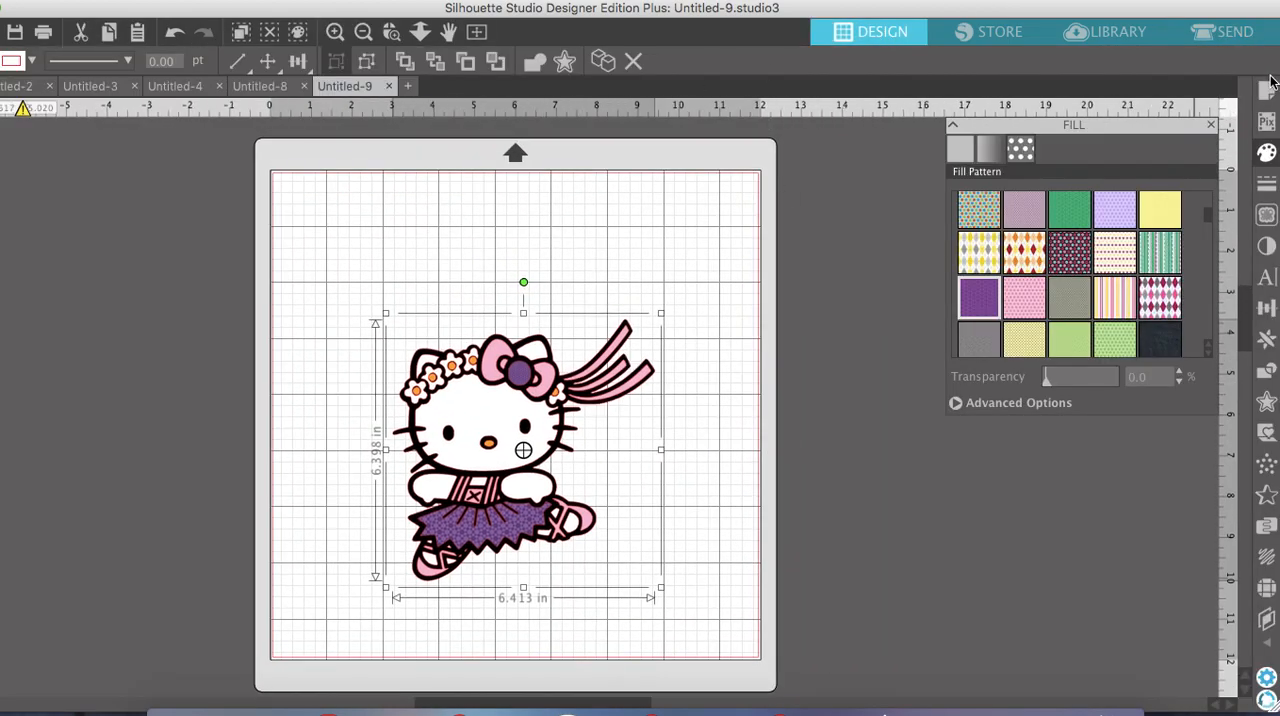
Turn on Type 1 registration marks for CAMEO, Portrait and Curio, and position the ballerina inside their upper-left area
{"action": "left_click", "coordinate": [1267, 91]}
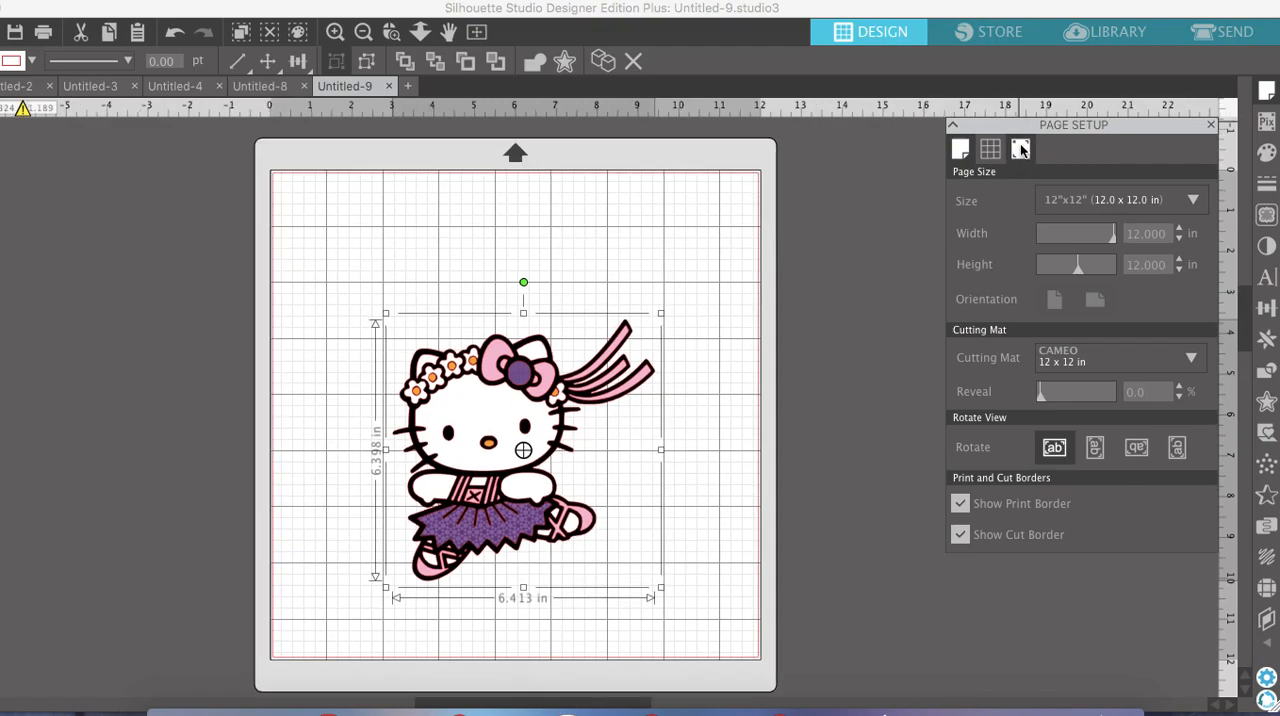
{"action": "left_click", "coordinate": [1020, 148]}
{"action": "left_click", "coordinate": [1058, 200]}
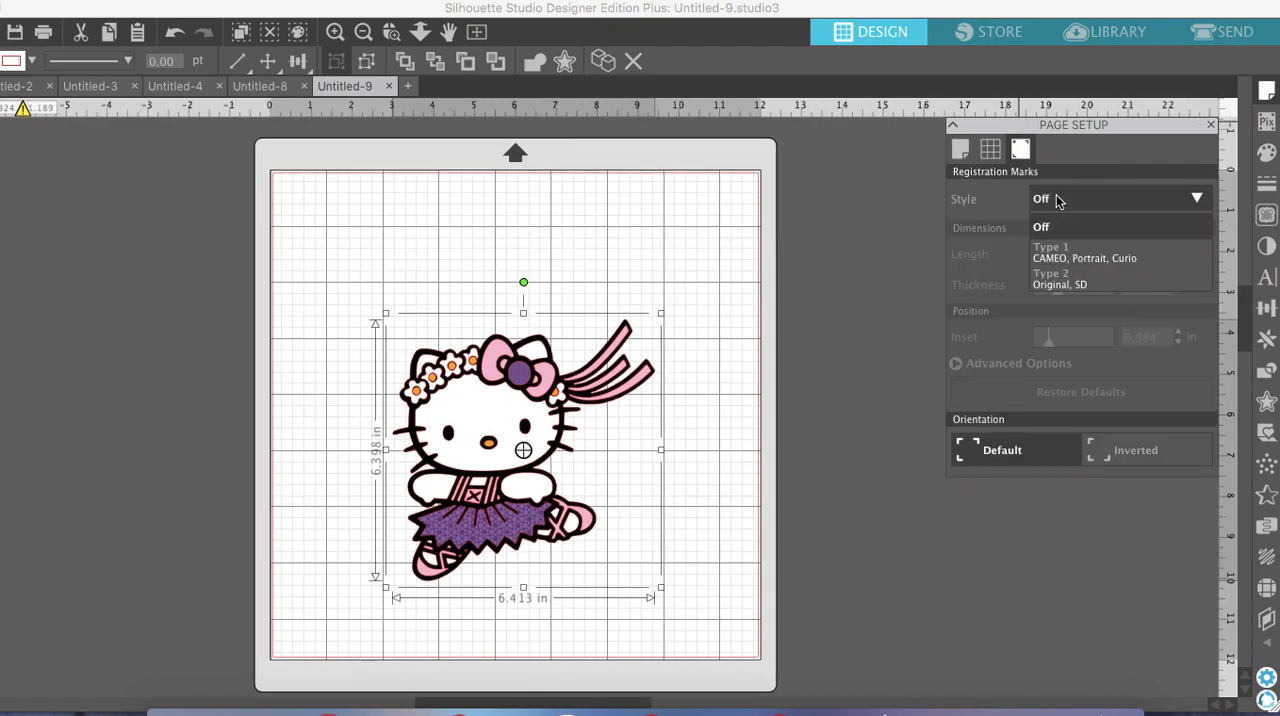
{"action": "left_click", "coordinate": [1075, 252]}
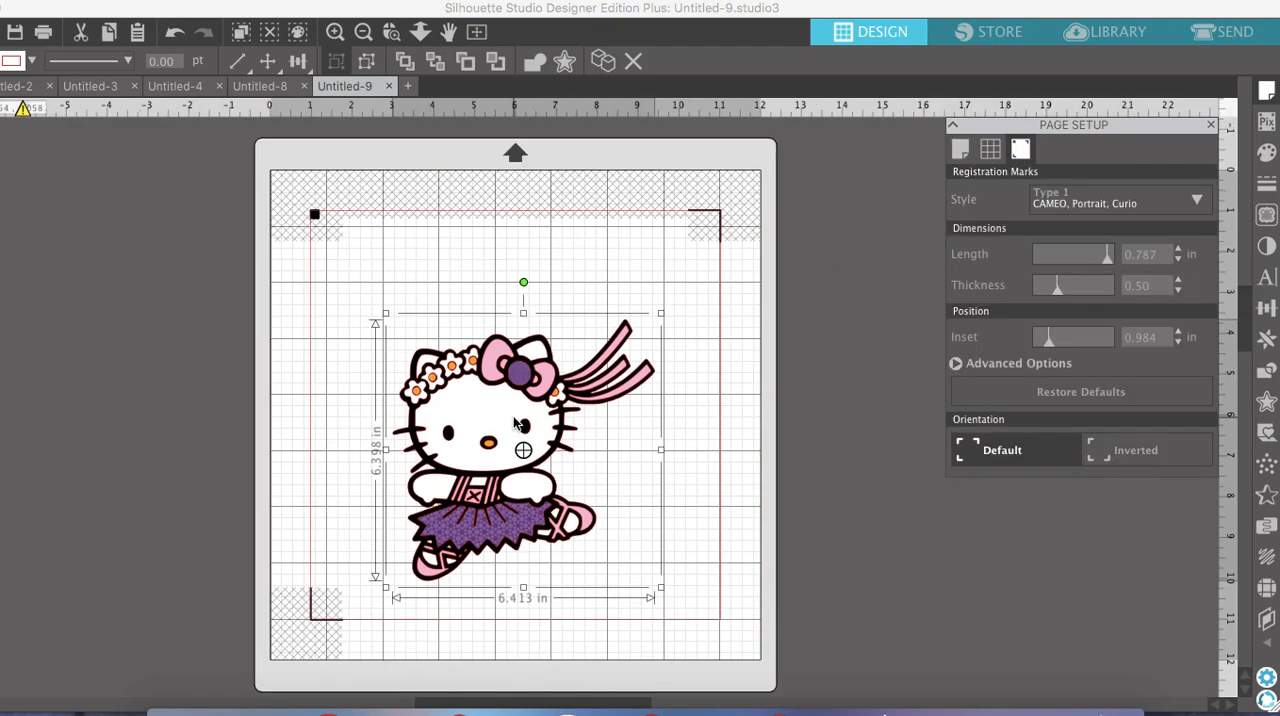
{"action": "left_click_drag", "start_coordinate": [515, 424], "coordinate": [455, 344]}
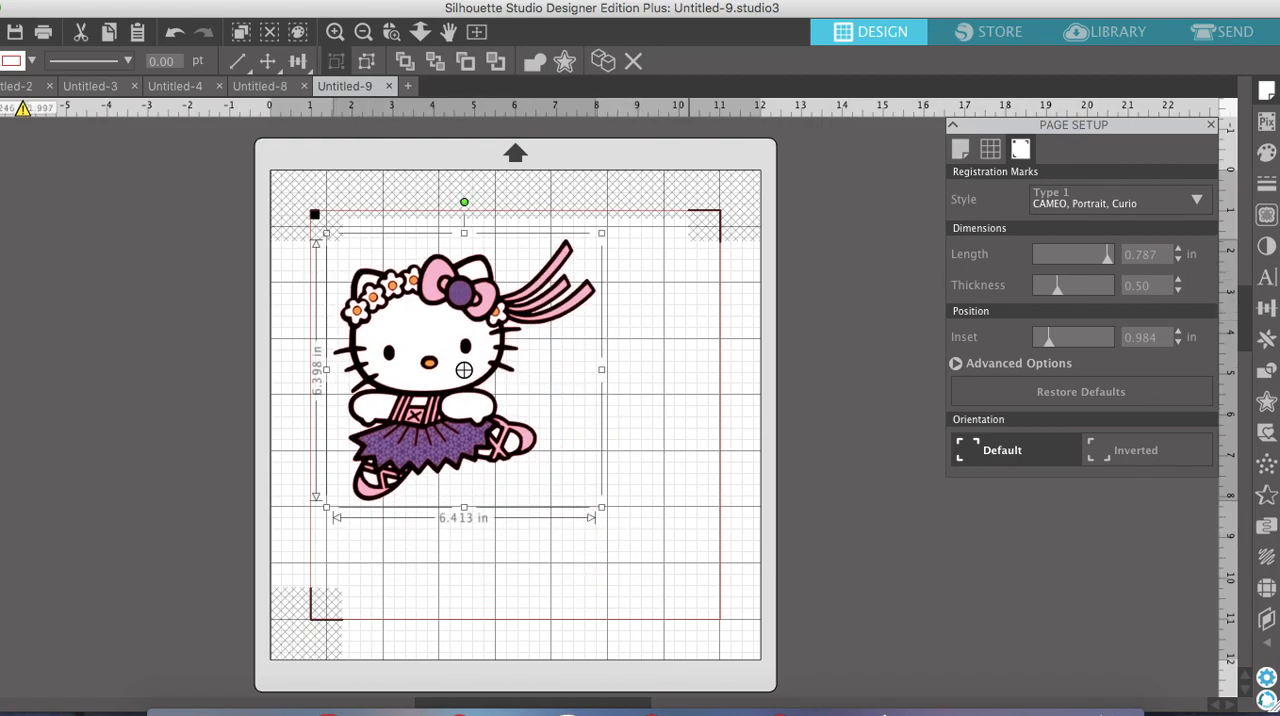
Check the cut lines with registration marks in the Send view, and move the ballerina off the mat beside the original clip art
{"action": "left_click", "coordinate": [1232, 31]}
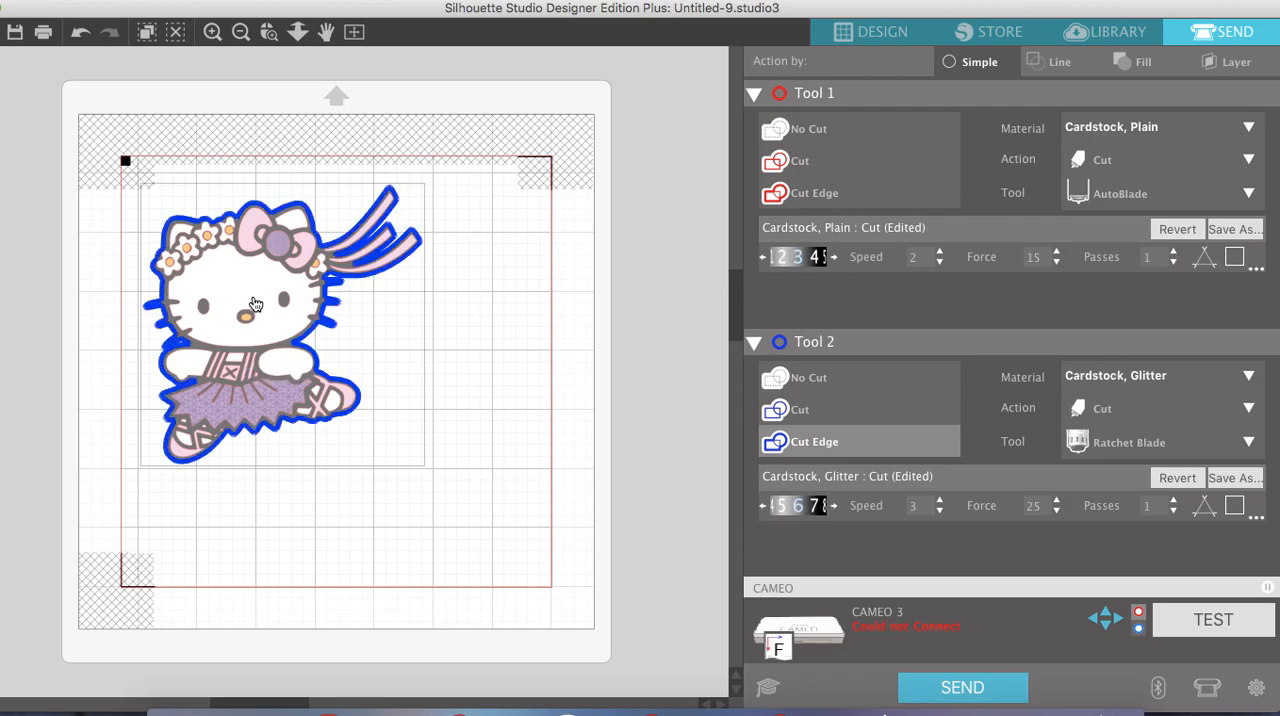
{"action": "left_click", "coordinate": [878, 33]}
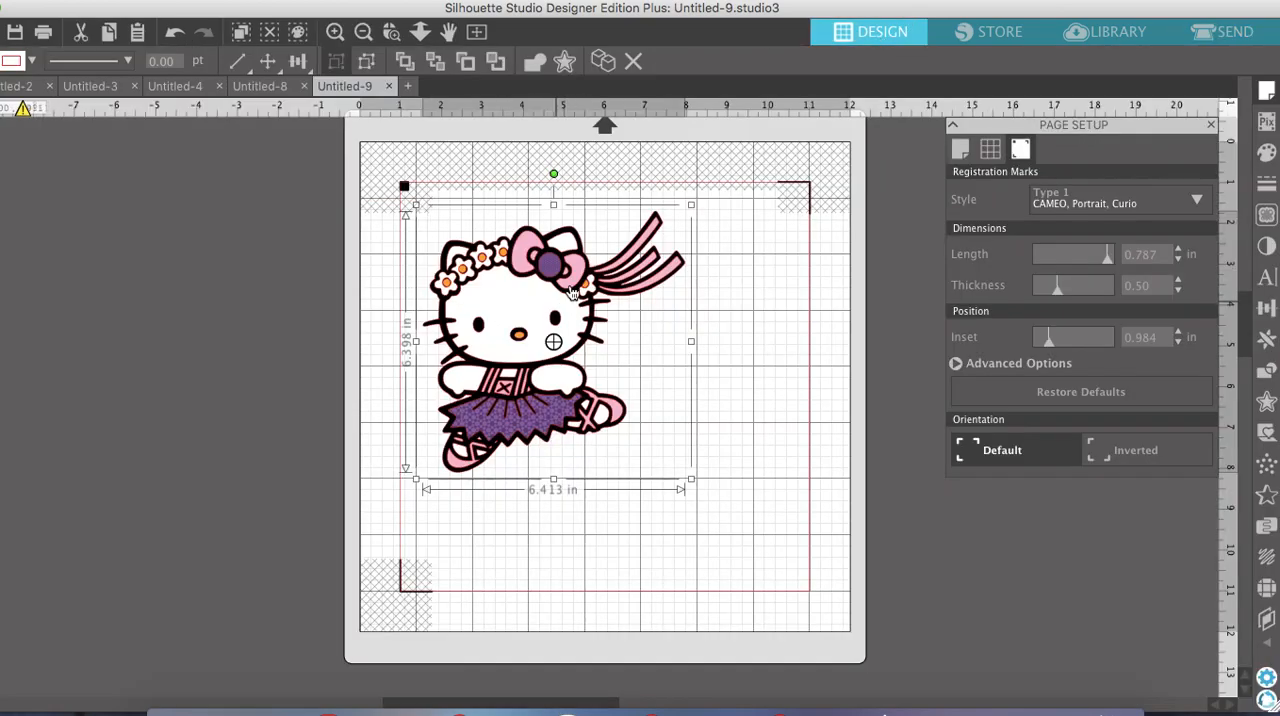
{"action": "left_click_drag", "start_coordinate": [484, 309], "coordinate": [132, 268]}
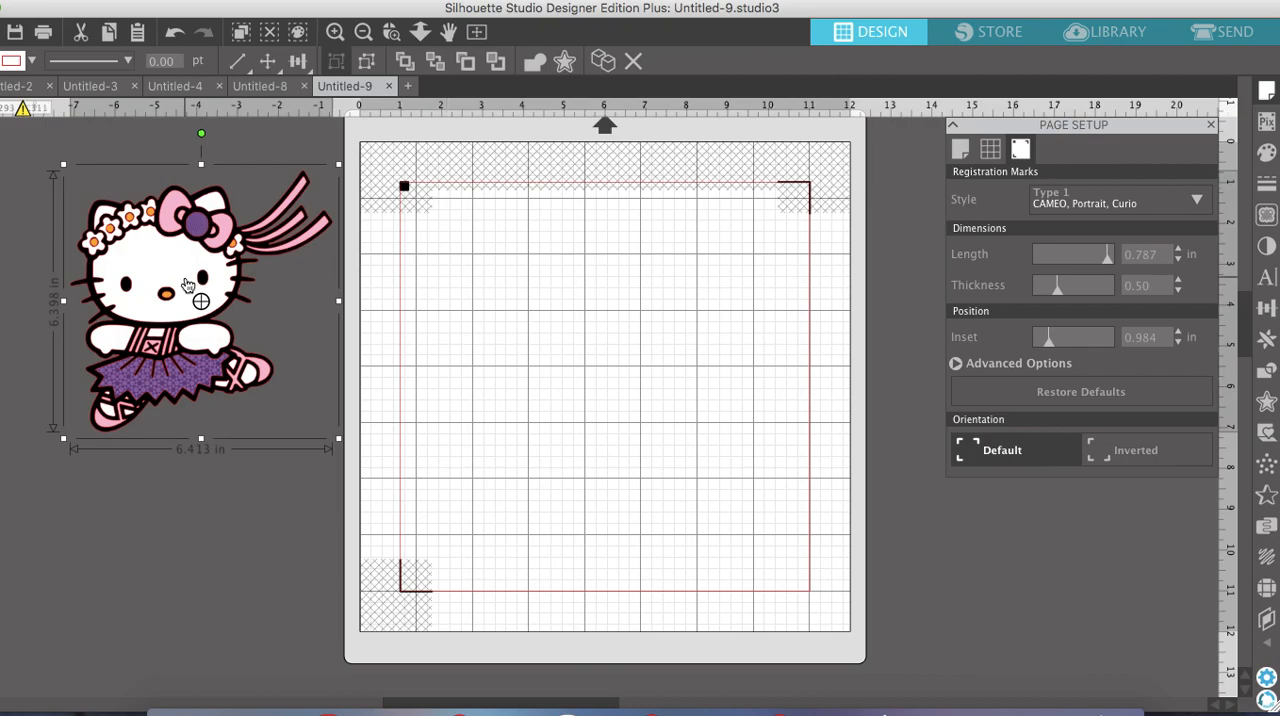
{"action": "scroll", "coordinate": [188, 286], "scroll_direction": "left", "scroll_amount": 10}
{"action": "scroll", "coordinate": [183, 283], "scroll_direction": "left", "scroll_amount": 3}
{"action": "left_click_drag", "start_coordinate": [177, 280], "coordinate": [317, 406]}
{"action": "left_click", "coordinate": [575, 348]}
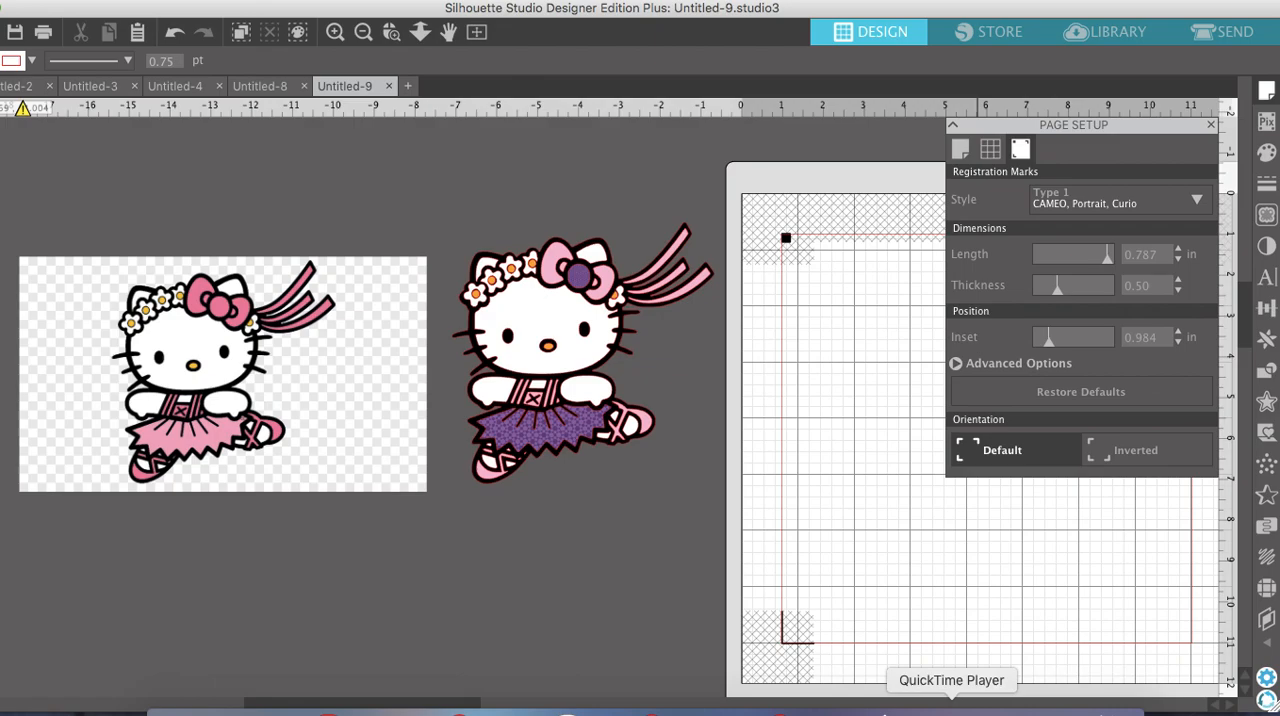
{"action": "right_click", "coordinate": [951, 712]}
{"action": "left_click", "coordinate": [937, 675]}
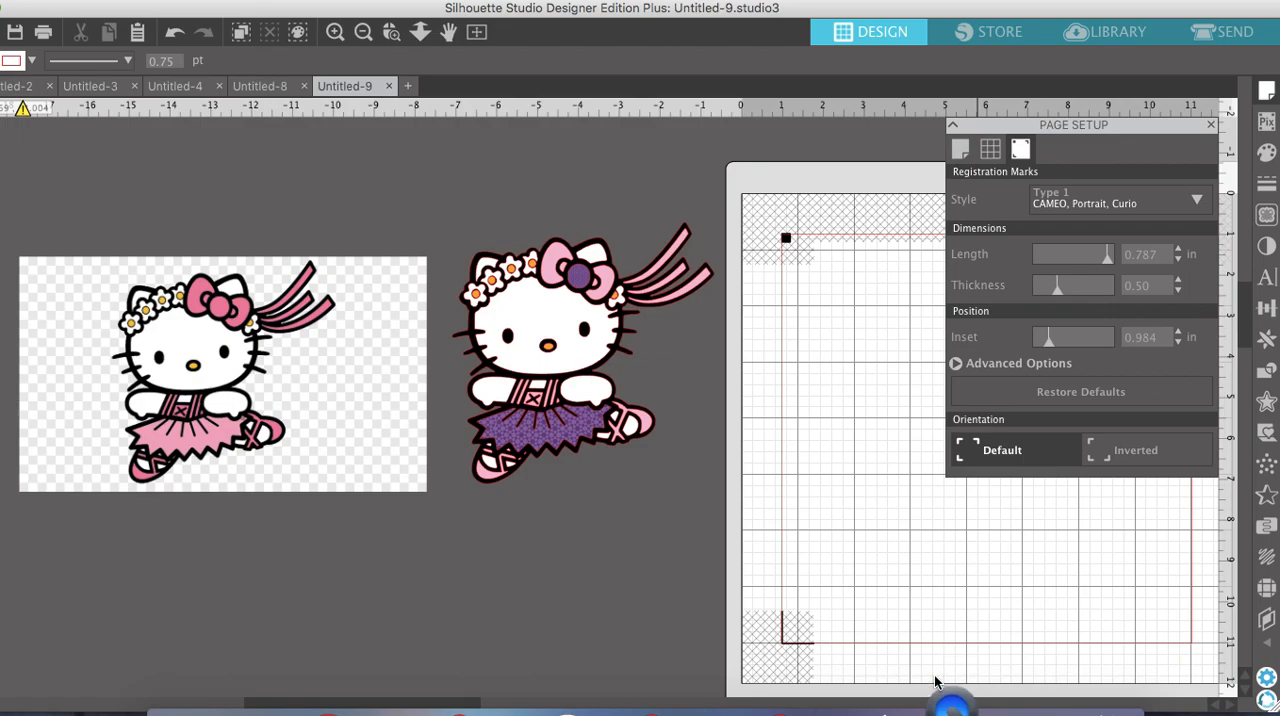
{"action": "right_click", "coordinate": [951, 710]}
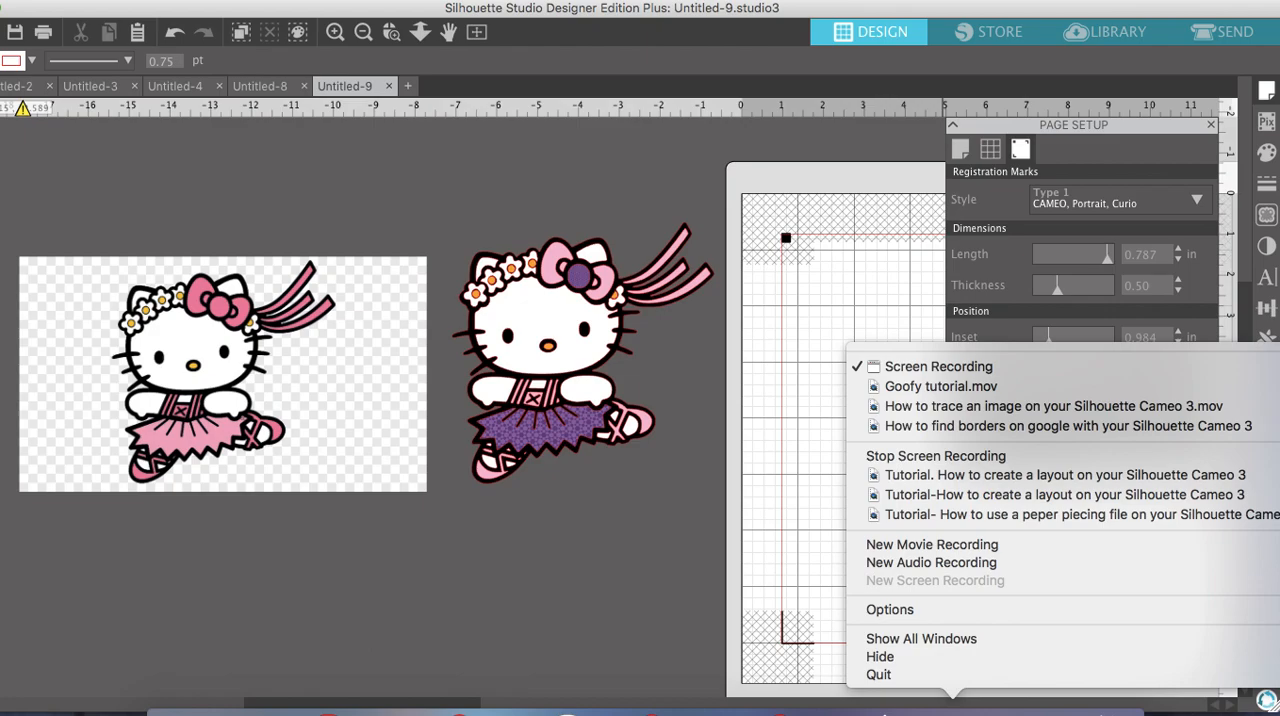
{"action": "left_click", "coordinate": [893, 674]}
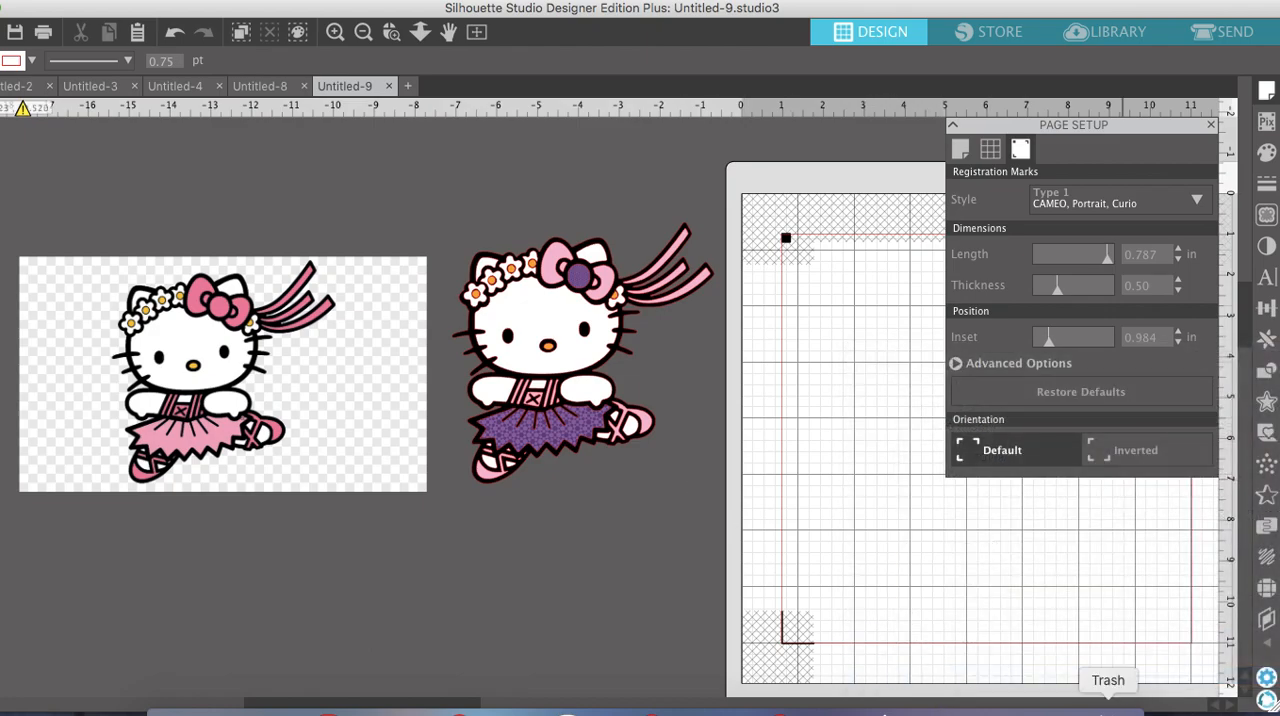
{"action": "right_click", "coordinate": [951, 710]}
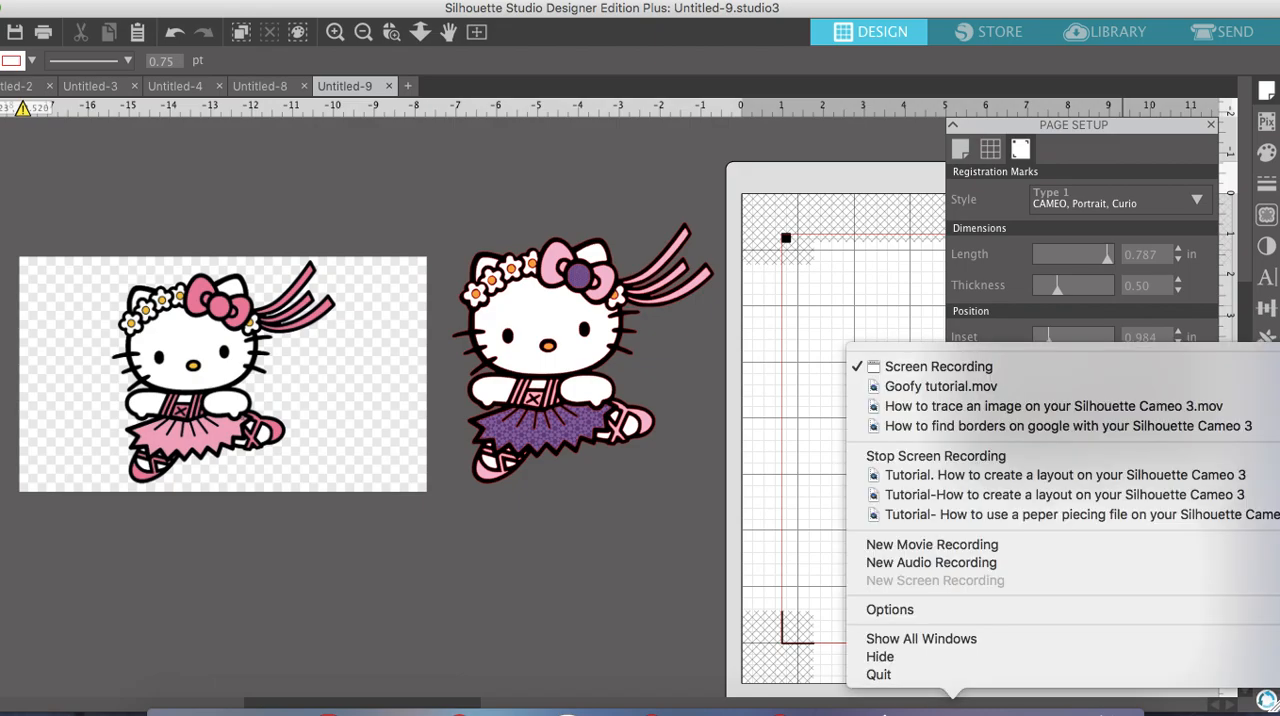